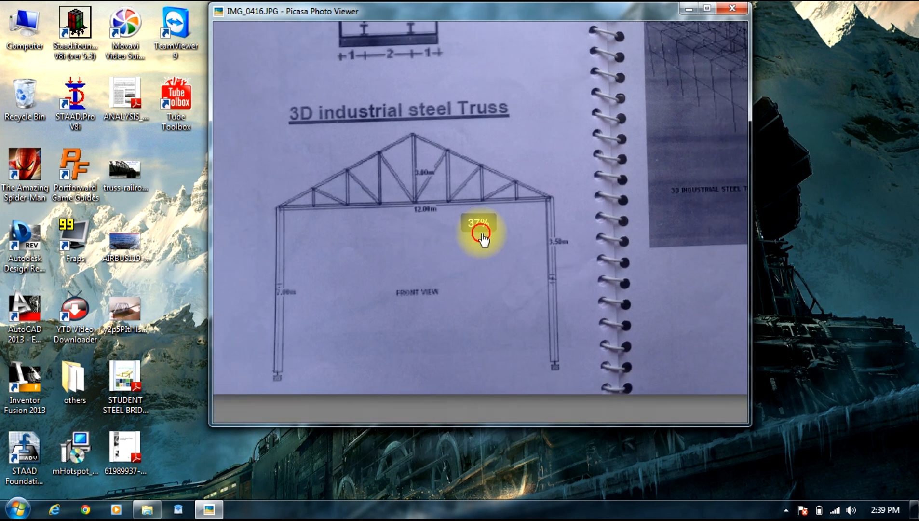
- Examine the 3D industrial steel truss drawing, covering the front view's dimensions and the isometric view
drag(585, 160, 308, 240)
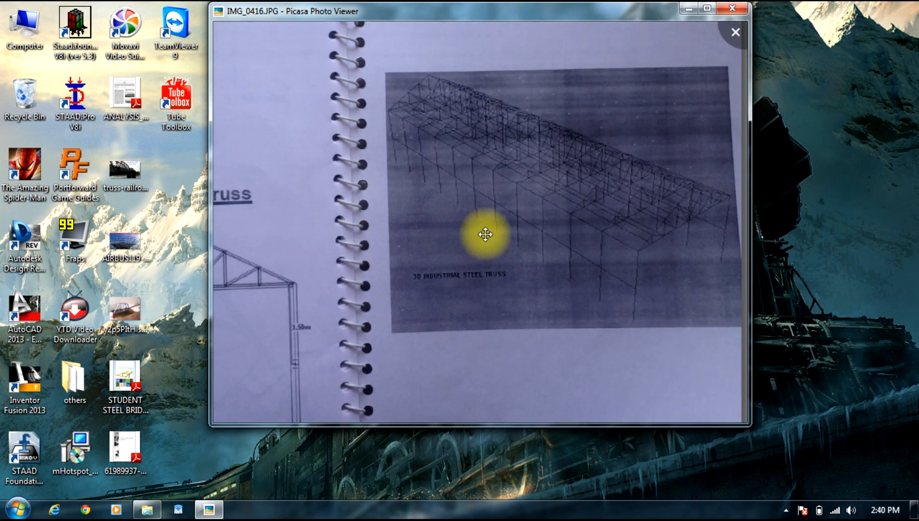
mouse_move(480, 199)
mouse_down()
mouse_move(654, 209)
mouse_move(706, 147)
mouse_up()
drag(532, 222, 544, 164)
click(683, 11)
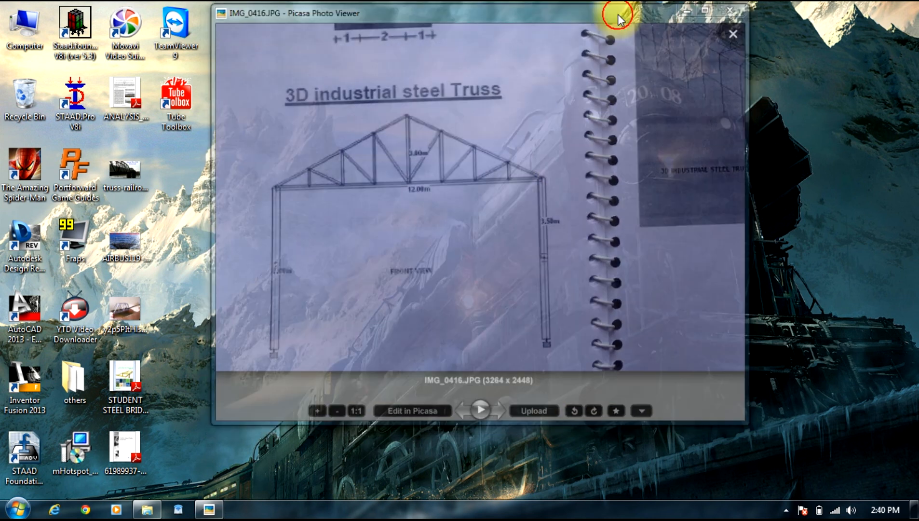
- Switch to STAAD.Pro and create a Truss project named 12wqe3 in meter and kilonewton units, viewed from the front
click(86, 109)
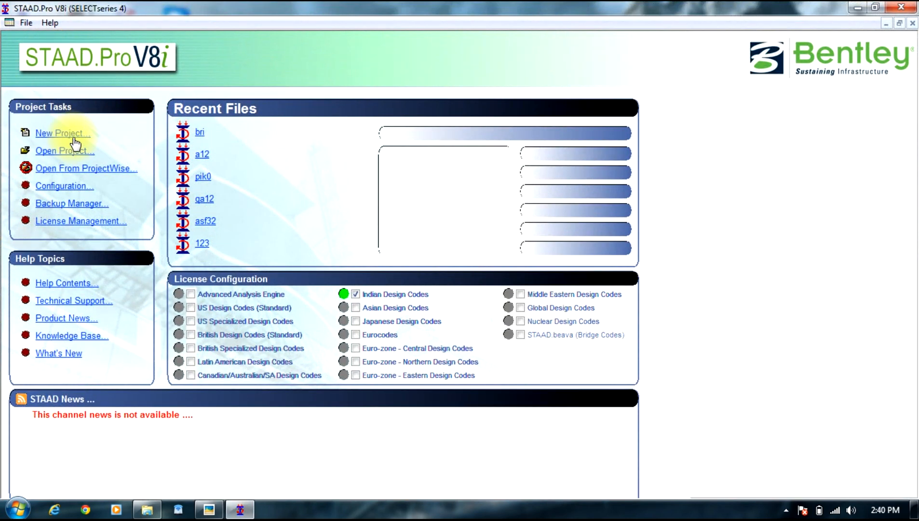
click(75, 138)
click(328, 182)
click(502, 172)
double_click(501, 172)
text(12wqe3)
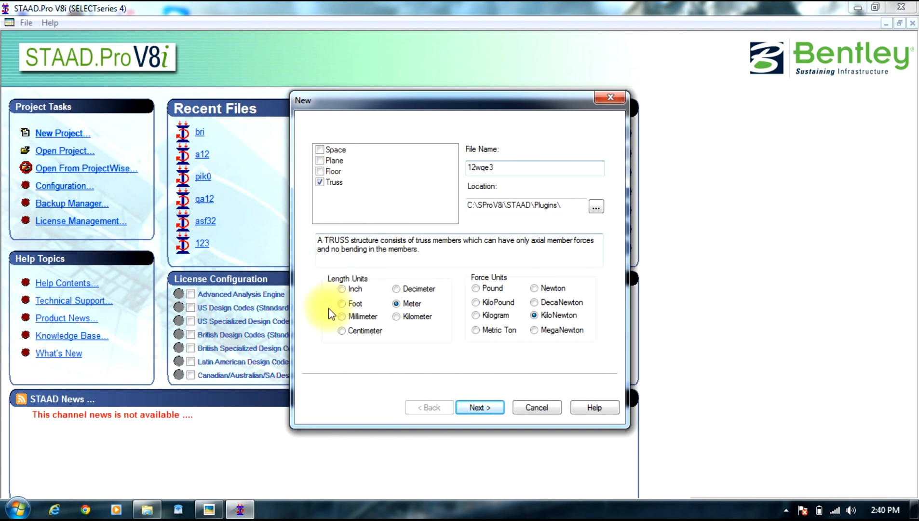
click(499, 408)
click(480, 407)
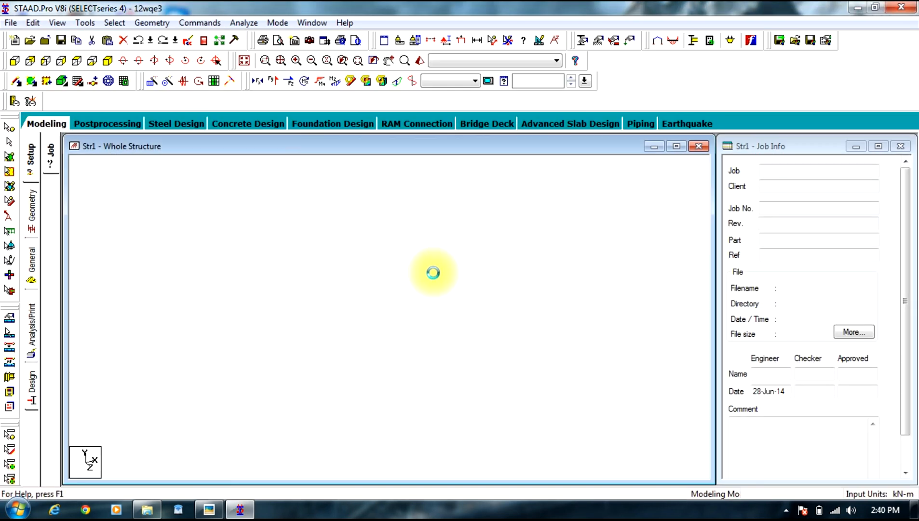
click(14, 61)
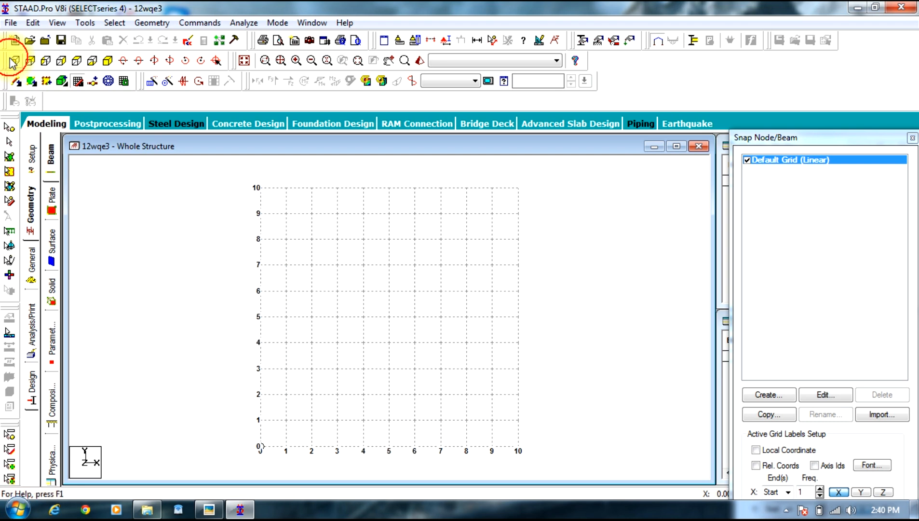
- Review the truss drawing in Picasa Photo Viewer for the column heights, span and roof rise, and return to STAAD.Pro
click(208, 510)
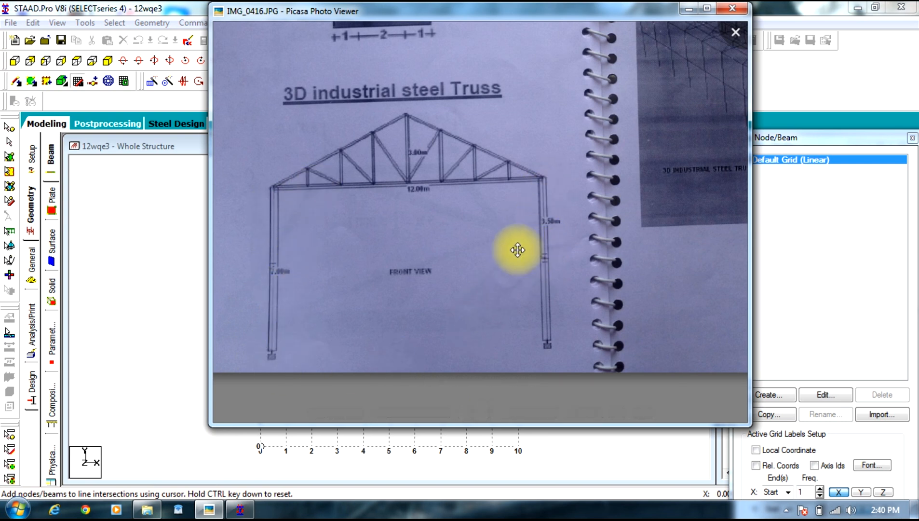
drag(593, 199, 334, 234)
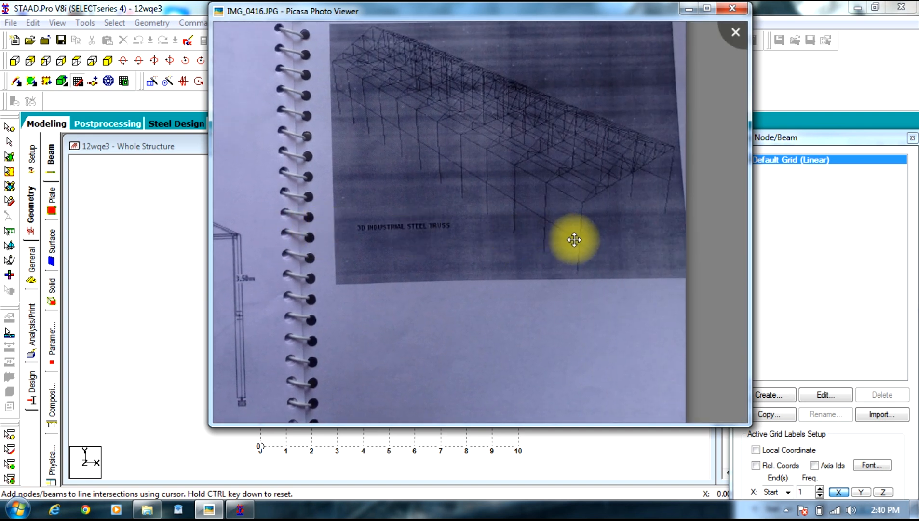
drag(429, 302, 636, 267)
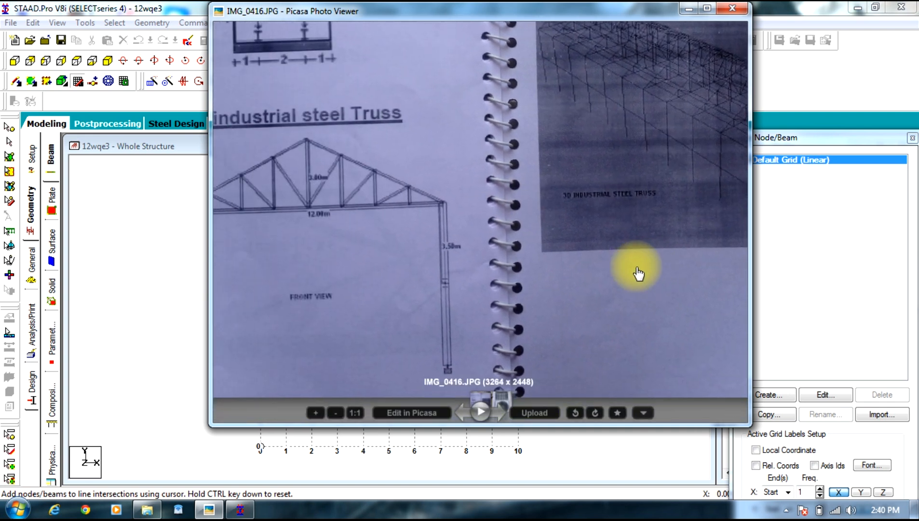
mouse_move(410, 288)
mouse_down()
mouse_move(486, 277)
mouse_move(523, 253)
mouse_up()
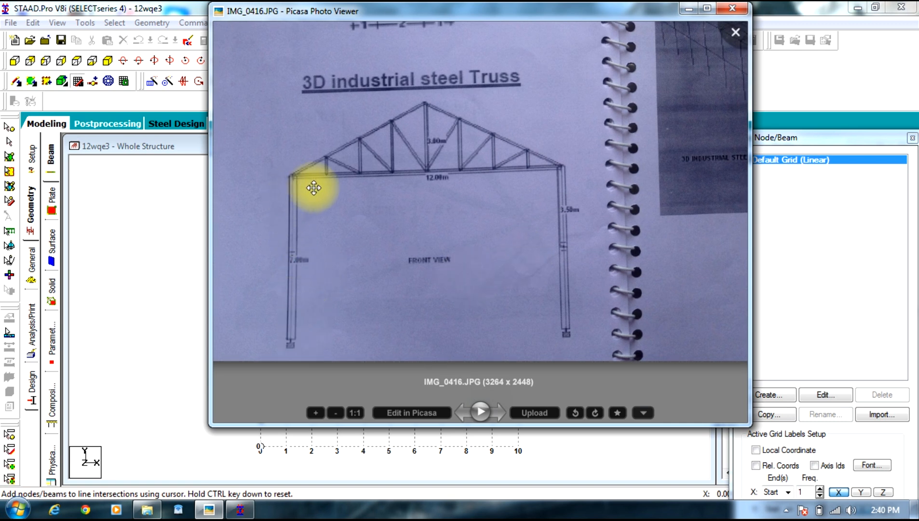
mouse_move(629, 137)
mouse_down()
mouse_move(421, 220)
mouse_move(269, 225)
mouse_move(505, 226)
mouse_up()
drag(261, 249, 359, 242)
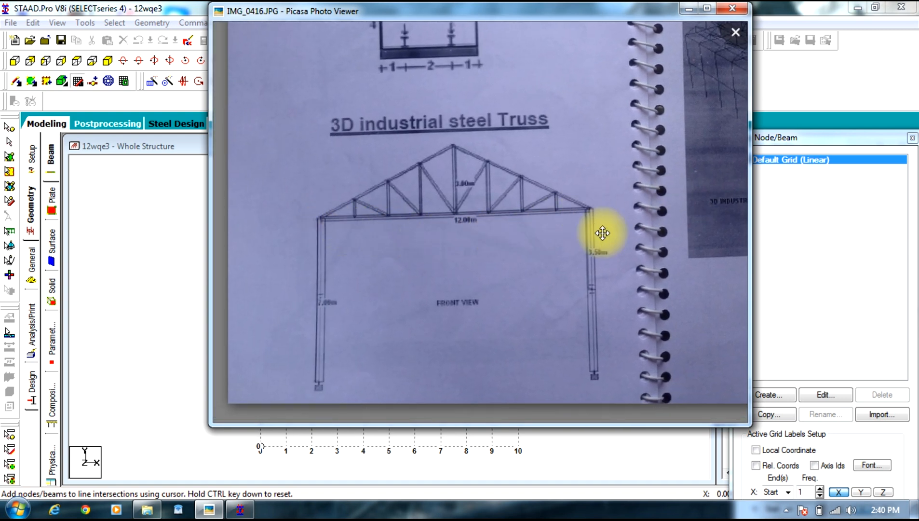
click(689, 8)
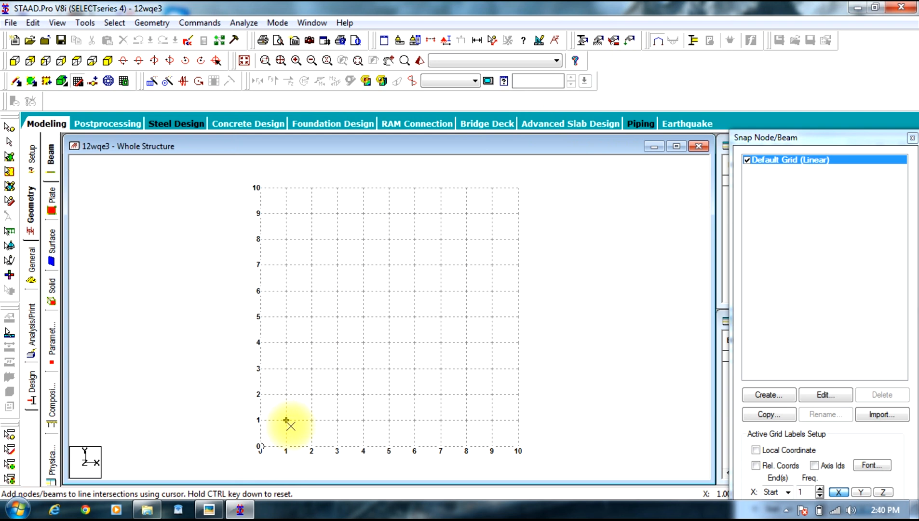
click(261, 445)
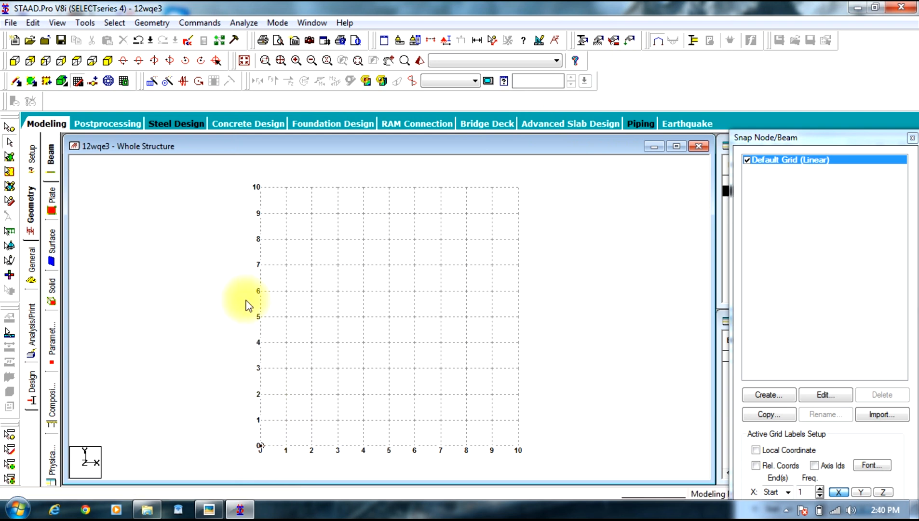
click(9, 126)
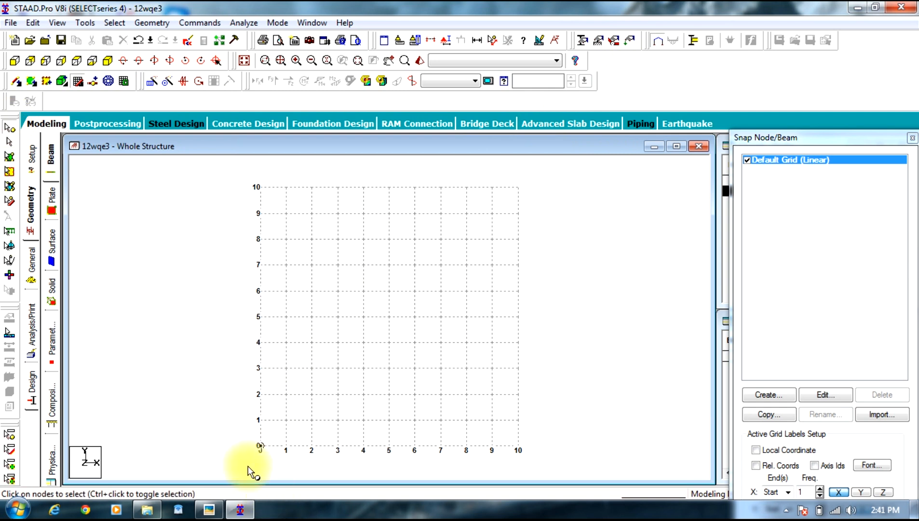
drag(250, 471, 284, 418)
key(Delete)
key(Return)
- Edit the default linear grid to 20 construction lines in both X and Y with 0.5 m spacing
click(825, 394)
double_click(606, 357)
text(20)
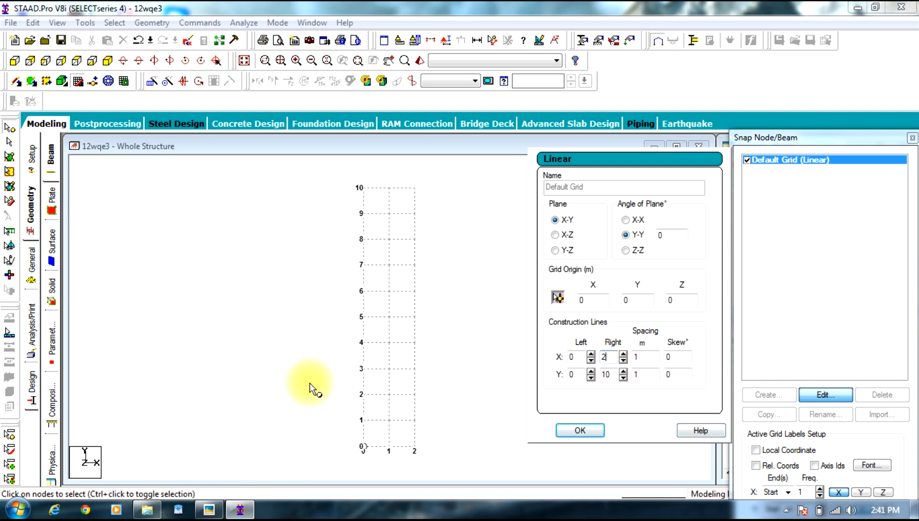
double_click(606, 375)
text(20)
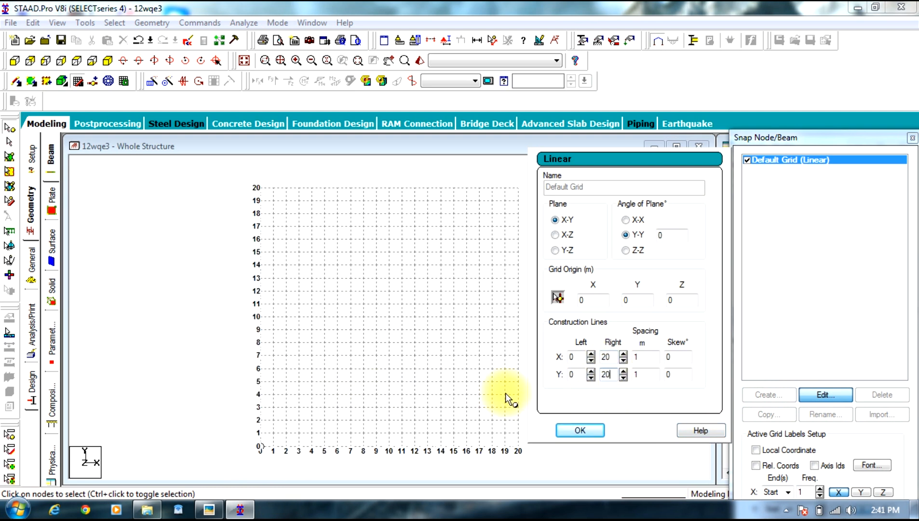
double_click(637, 356)
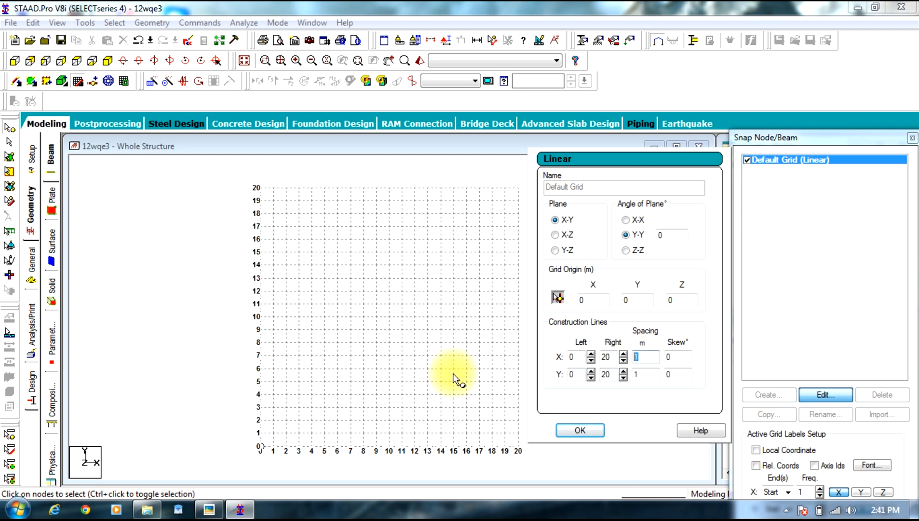
text(0.5)
double_click(637, 374)
text(0)
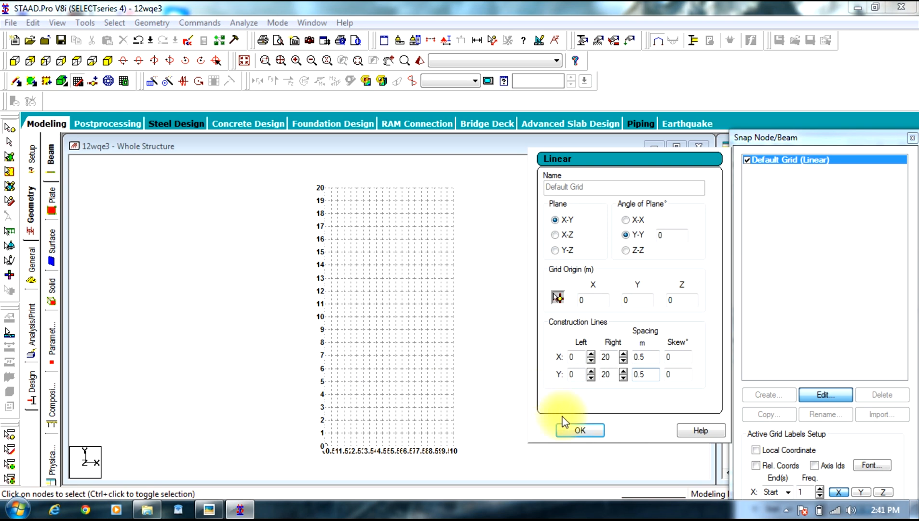
click(570, 429)
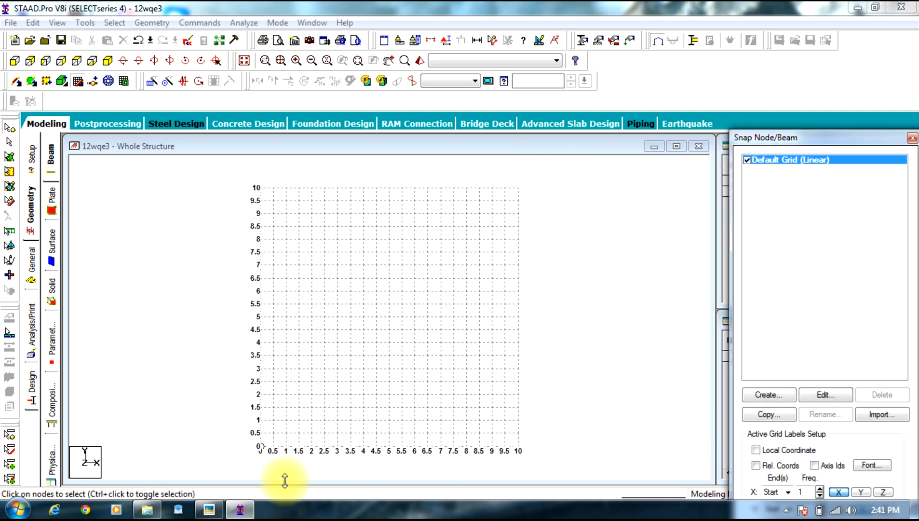
- Draw the first column as two members from the origin through Y = 3.5 m up to Y = 7 m
scroll(279, 469, up, 1)
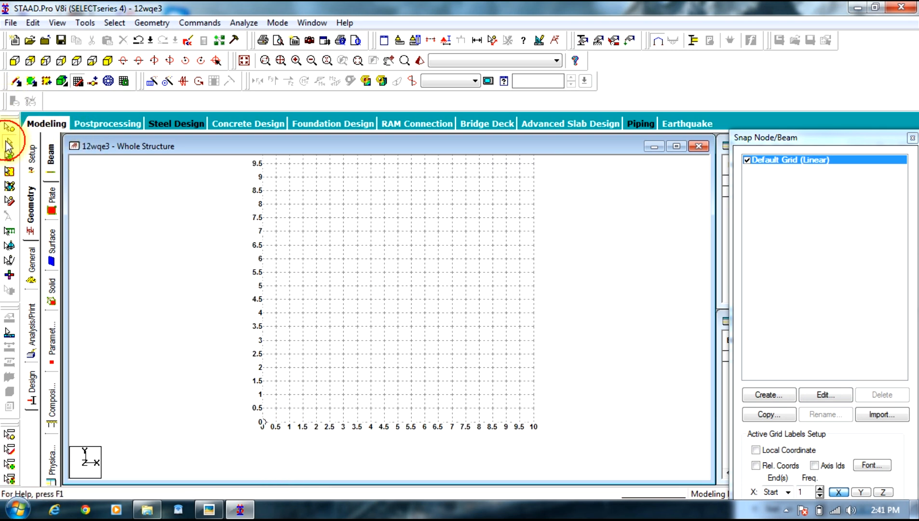
click(76, 80)
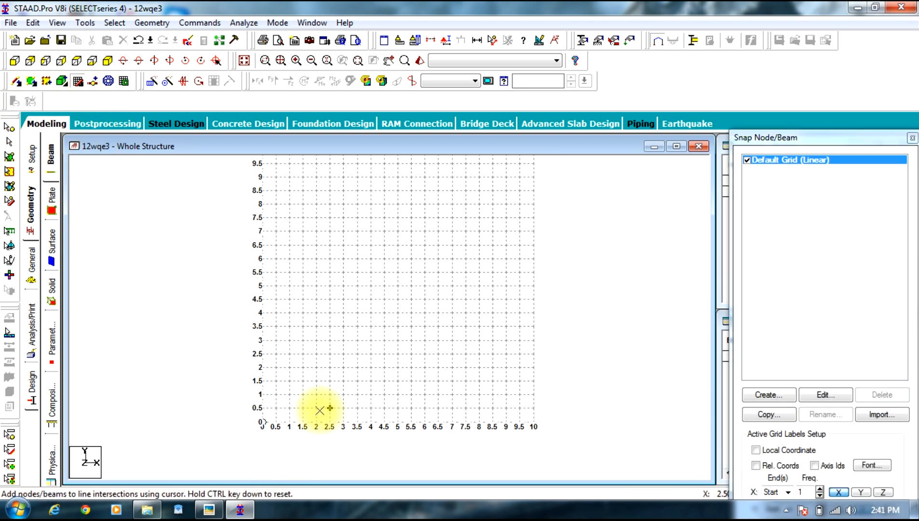
click(260, 432)
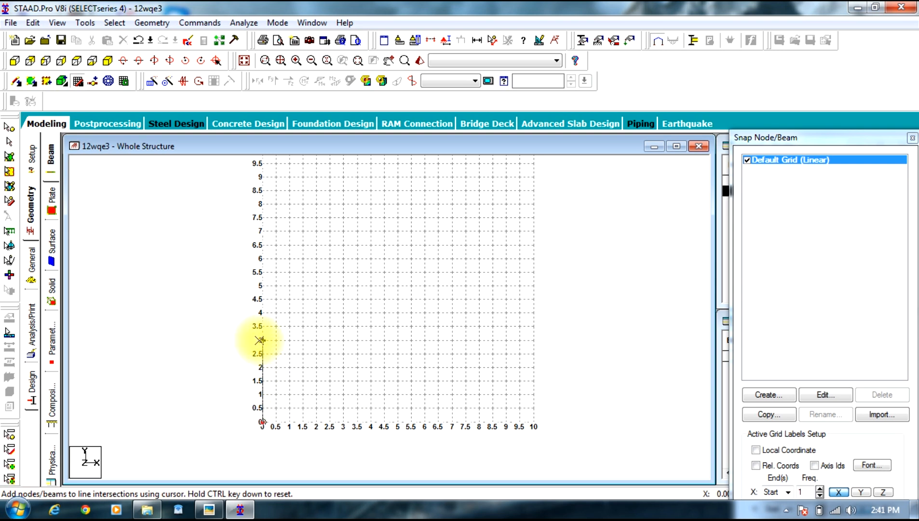
click(259, 328)
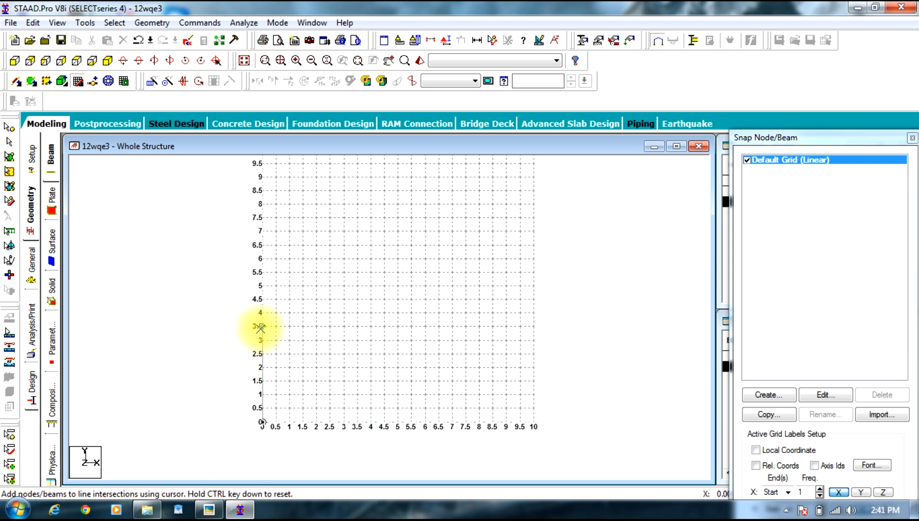
click(256, 236)
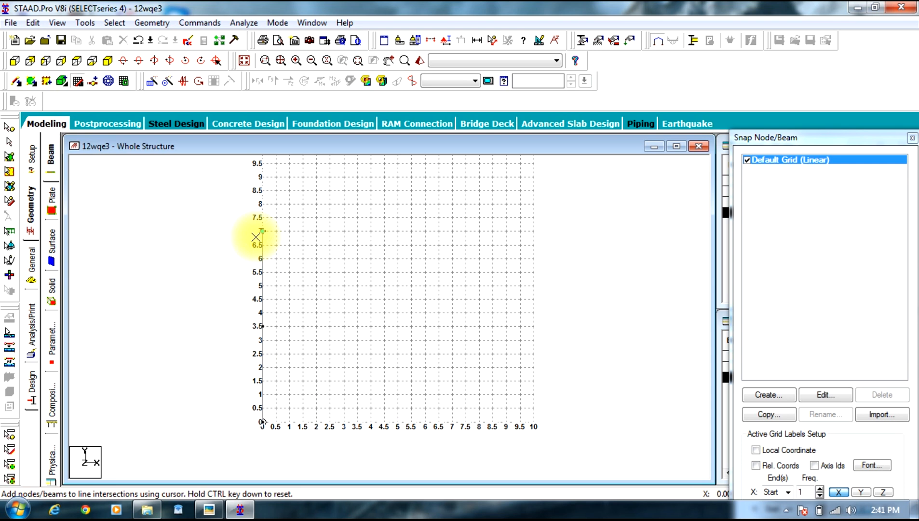
- Check the span in the truss drawing and extend the default grid to 24 construction lines along X
click(209, 510)
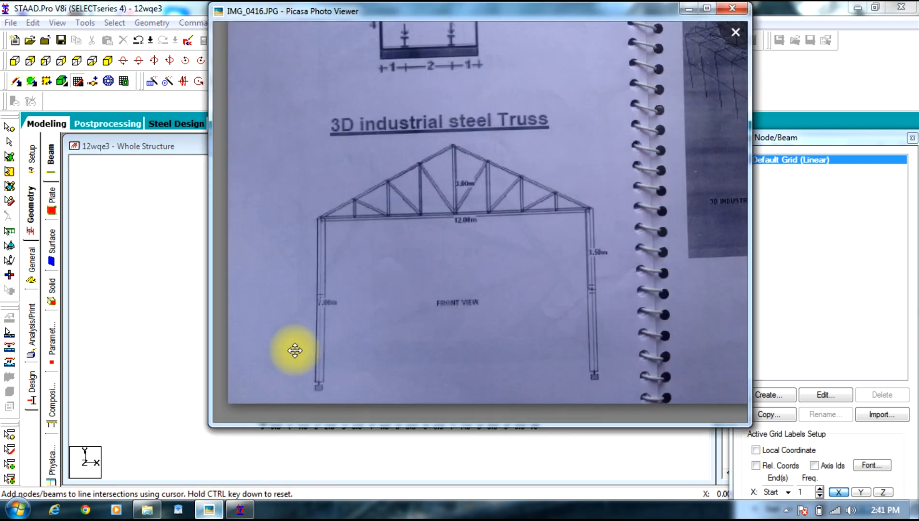
click(736, 32)
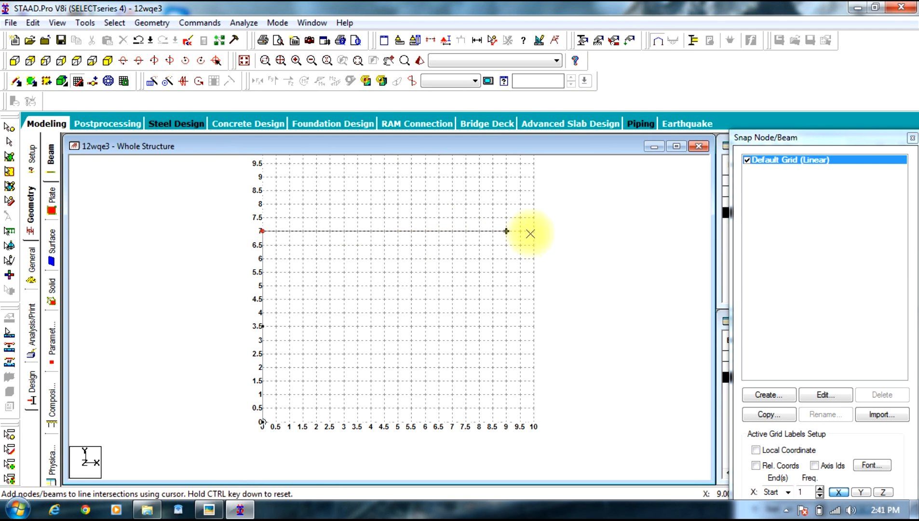
click(811, 394)
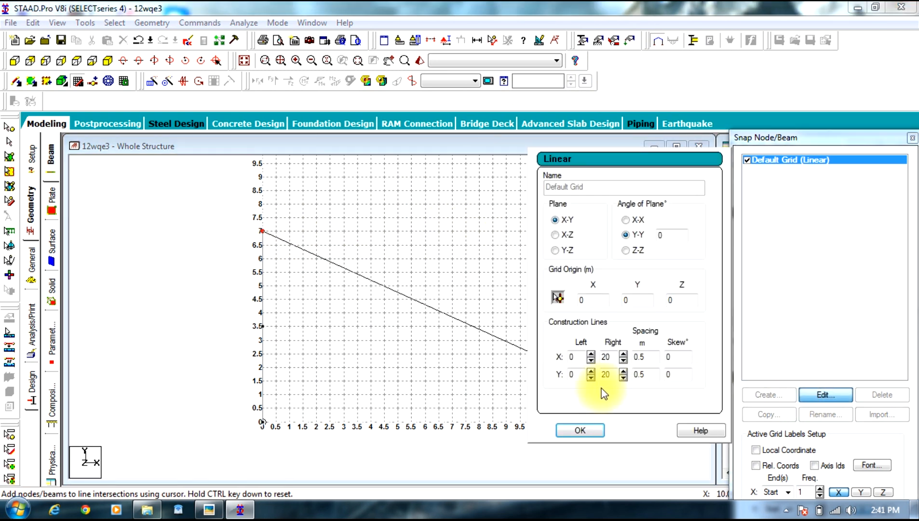
double_click(610, 358)
text(24)
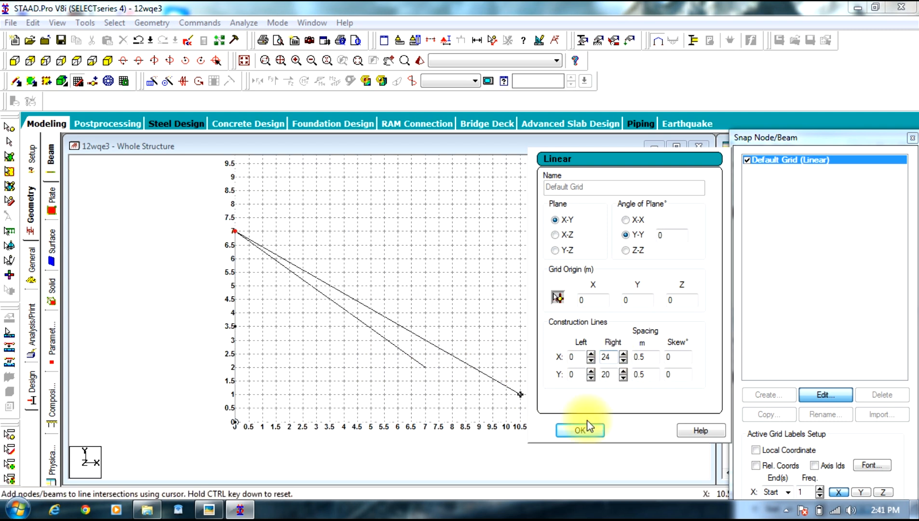
click(568, 429)
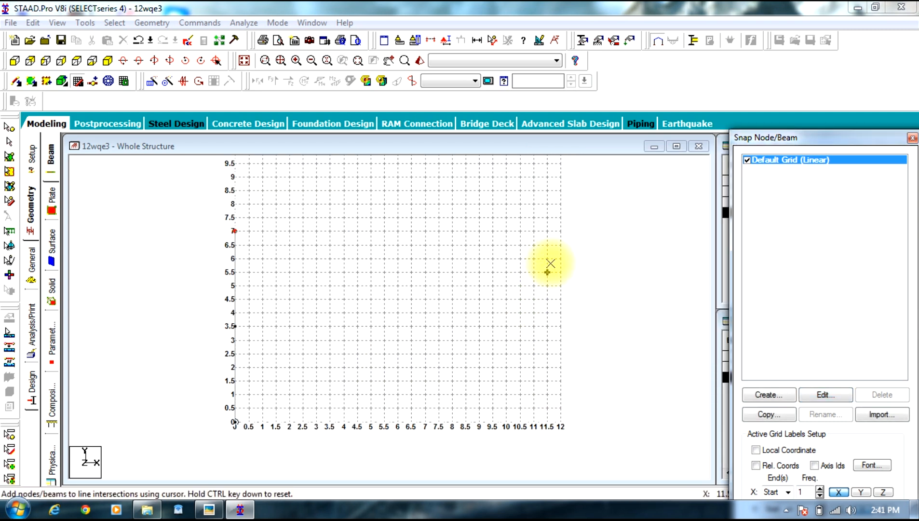
- Draw the 12 m beam at Y = 7 m and the second column down through 3.5 m to the base, and close the snap grid
click(561, 236)
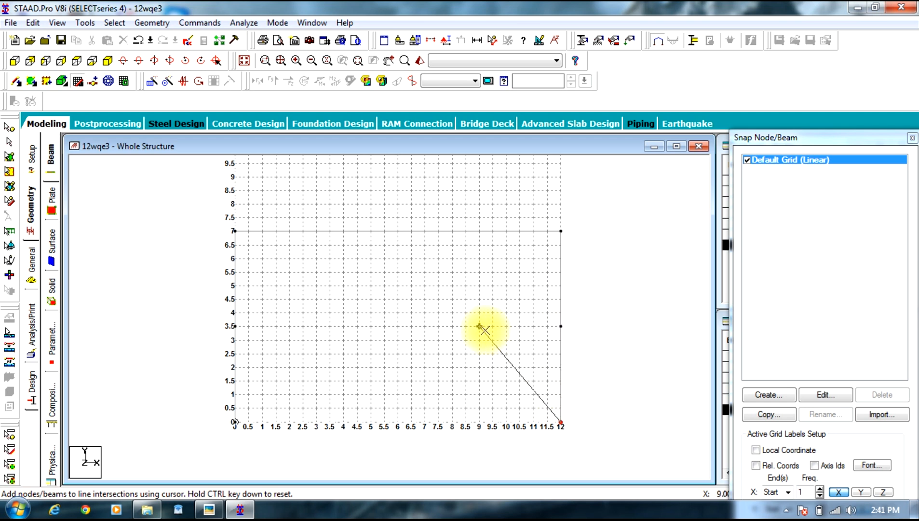
key(Escape)
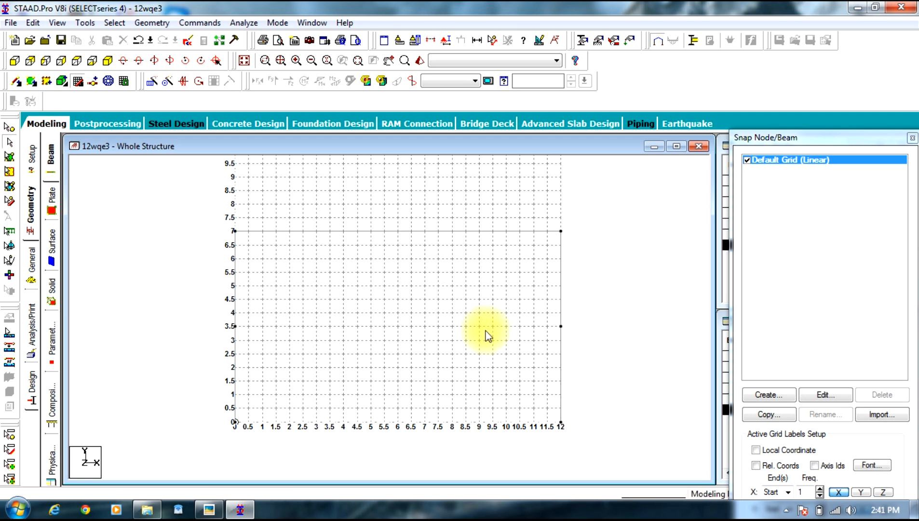
click(76, 82)
middle_drag(287, 267, 262, 292)
scroll(262, 294, down, 3)
- Open the Structure Wizard with its Truss Models prototypes and consult the truss drawing for the roof
click(203, 510)
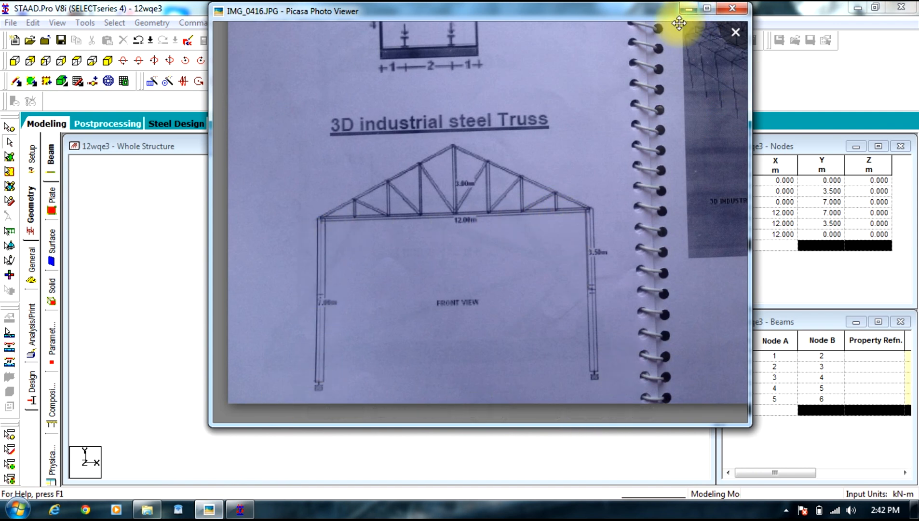
click(688, 11)
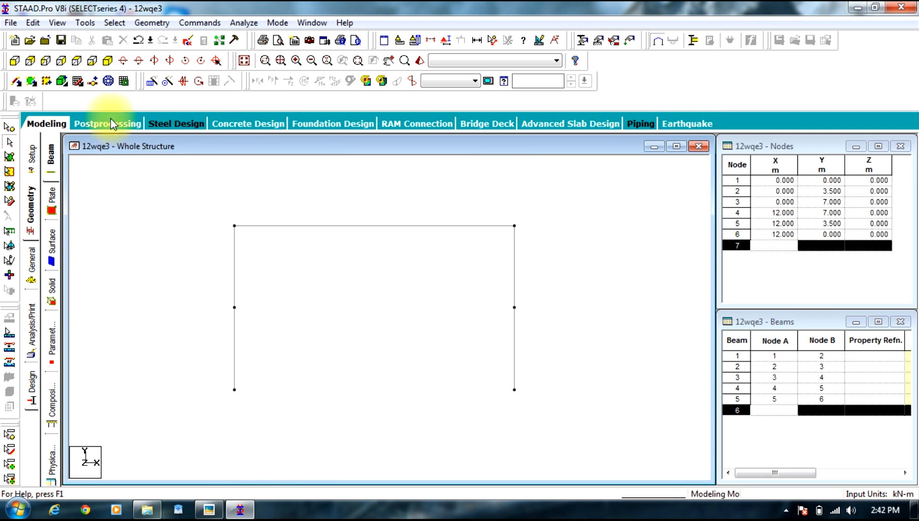
click(143, 26)
click(159, 429)
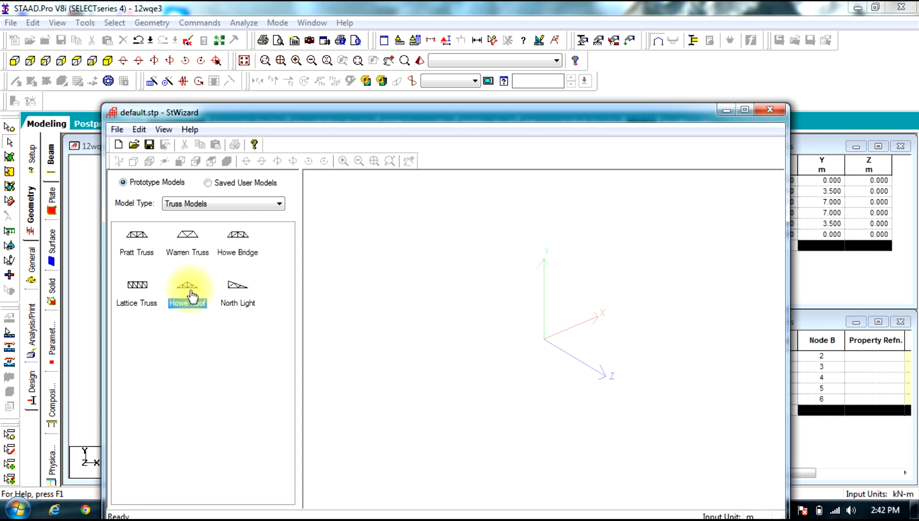
drag(281, 112, 312, 41)
click(211, 509)
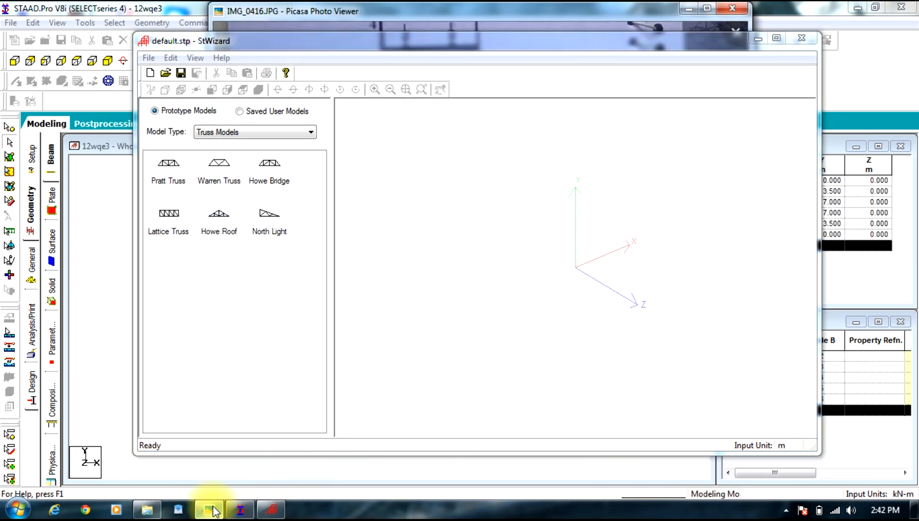
- Start a Howe Roof prototype from the Truss Models and set its length to 12 m with 8 bays along the length
drag(412, 14, 464, 10)
drag(463, 46, 492, 53)
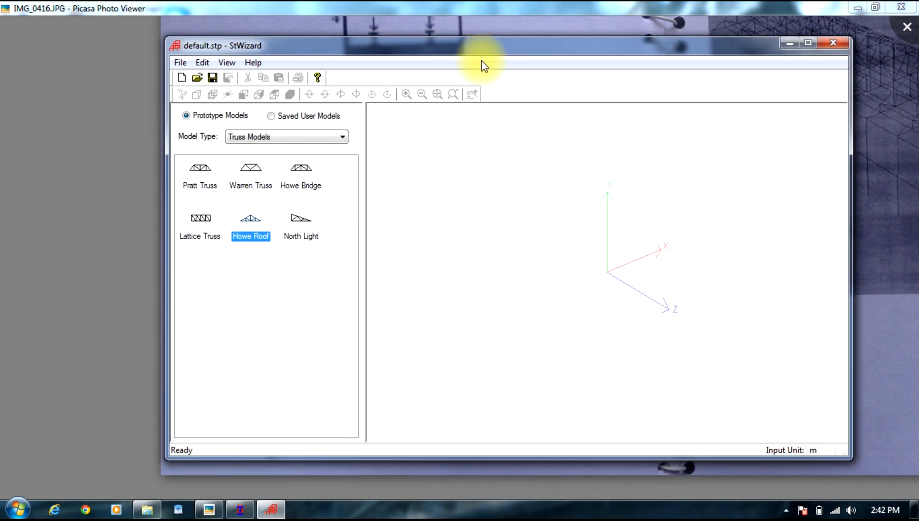
double_click(251, 223)
click(854, 6)
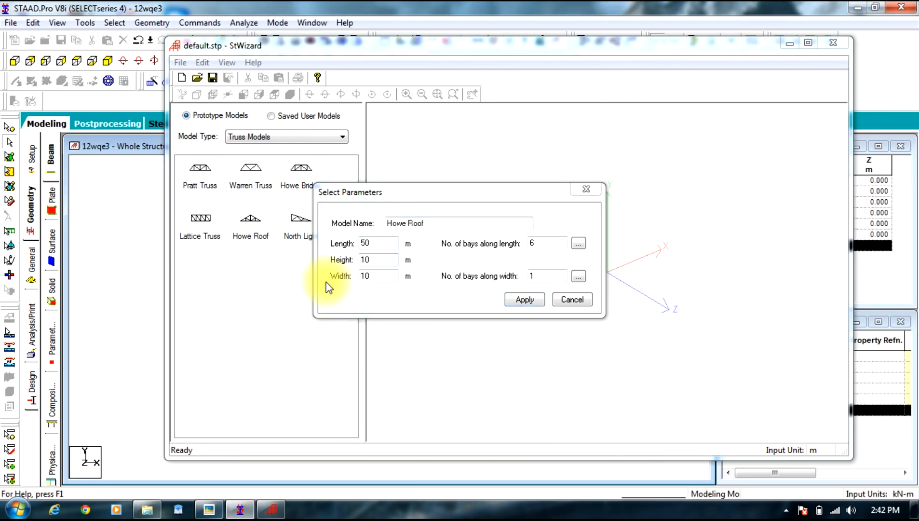
click(290, 258)
text(12)
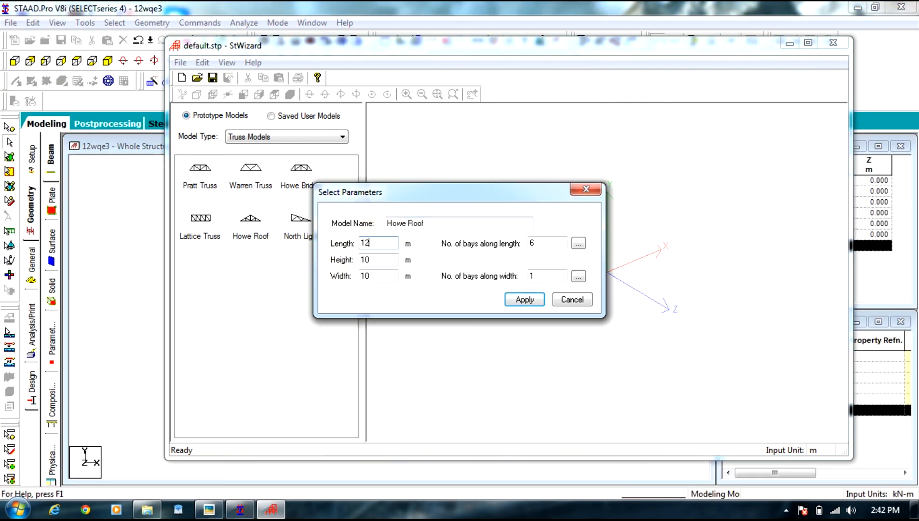
drag(558, 243, 329, 231)
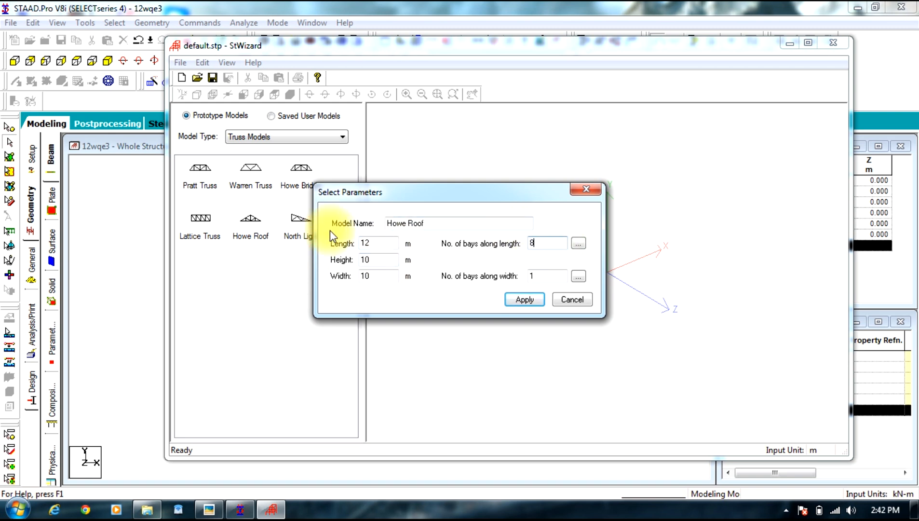
- Set the Howe Roof height to 3 m, width to 0 m and bays along width to 0, and generate the truss
drag(382, 261, 296, 270)
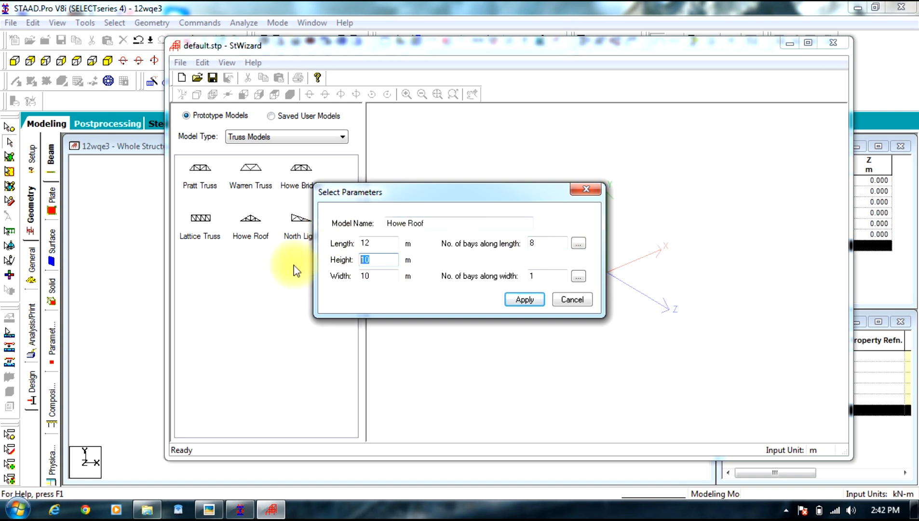
text(3)
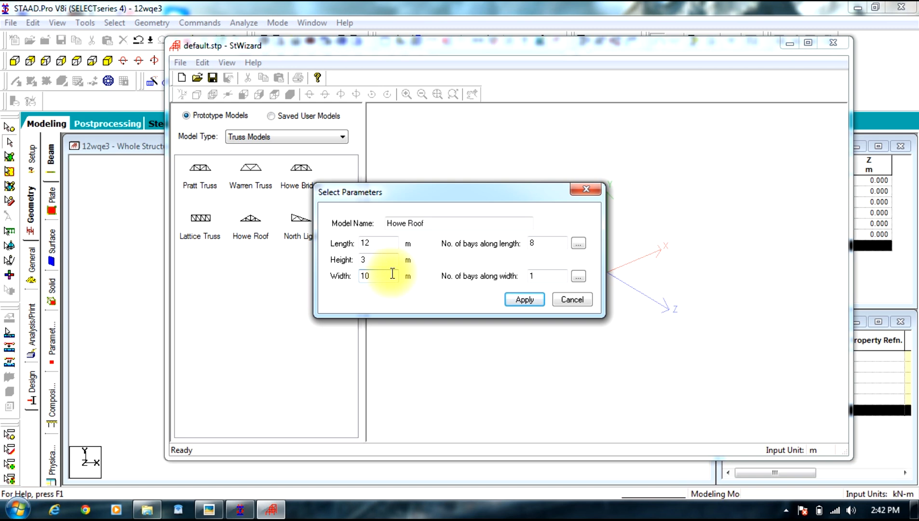
drag(392, 274, 231, 271)
text(0)
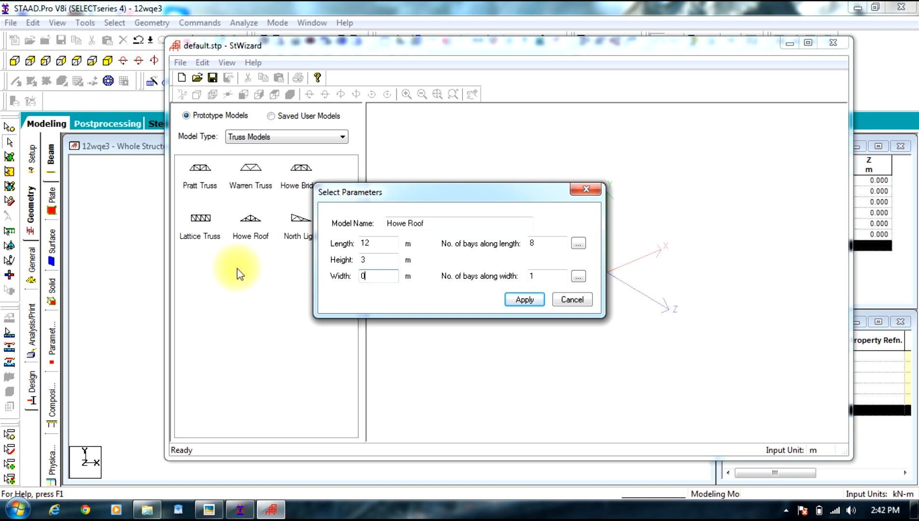
drag(556, 274, 530, 275)
text(0)
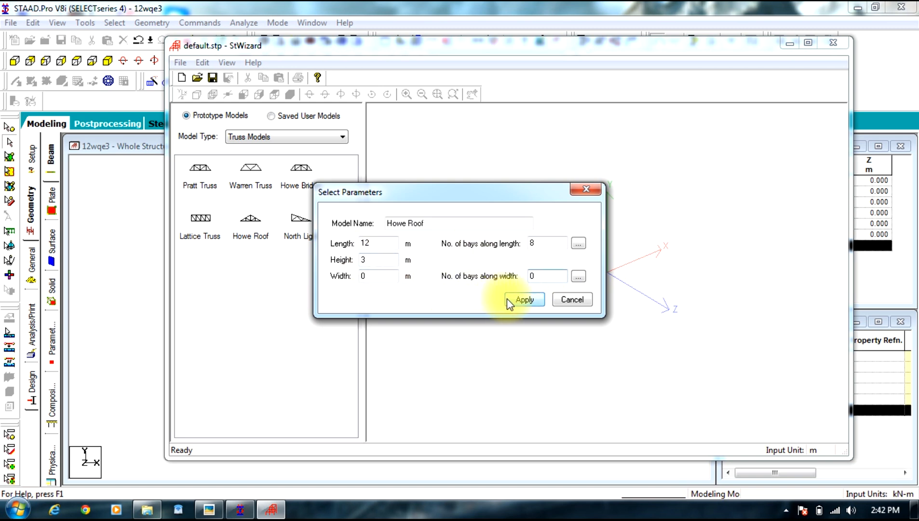
click(507, 301)
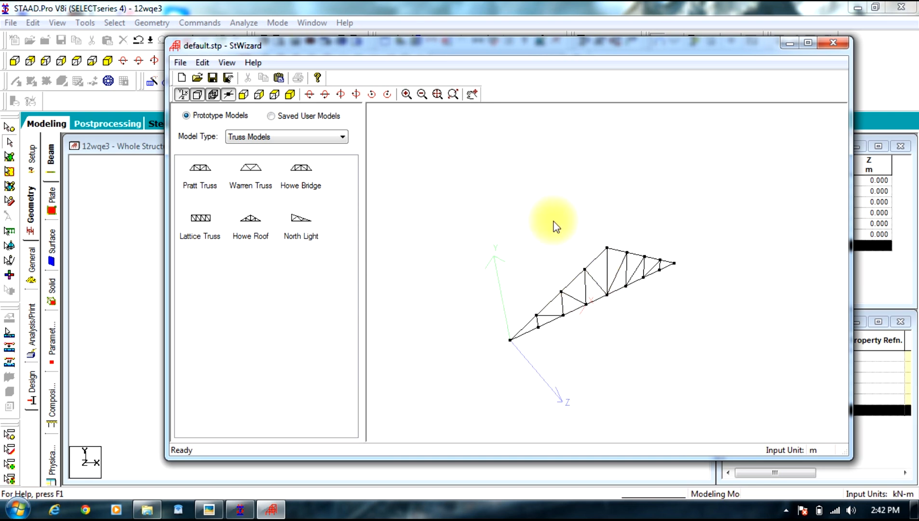
- Transfer the roof truss into the STAAD.Pro model, moving it by Y = 7 m so it sits on the columns
click(228, 78)
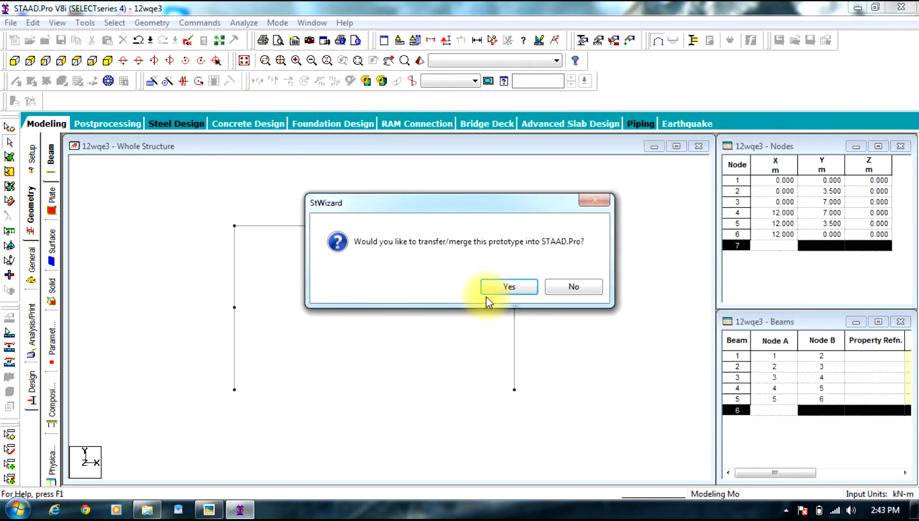
click(502, 286)
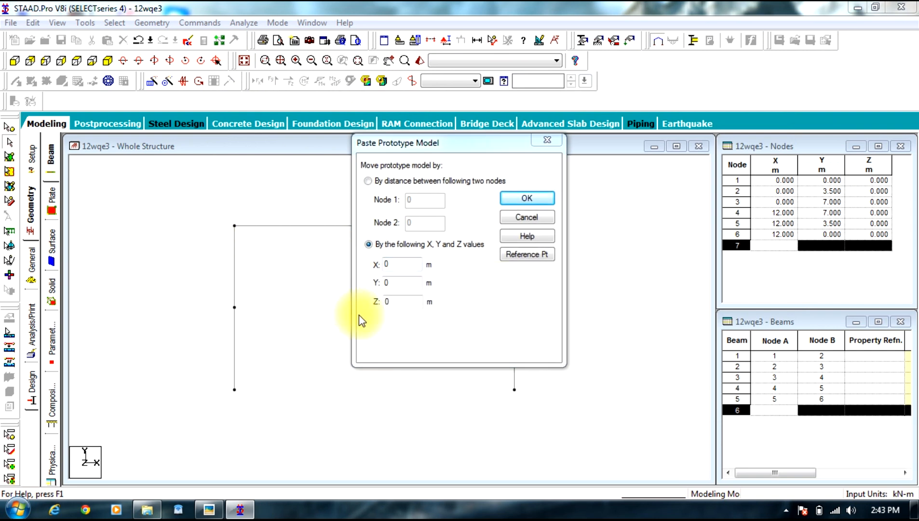
double_click(403, 283)
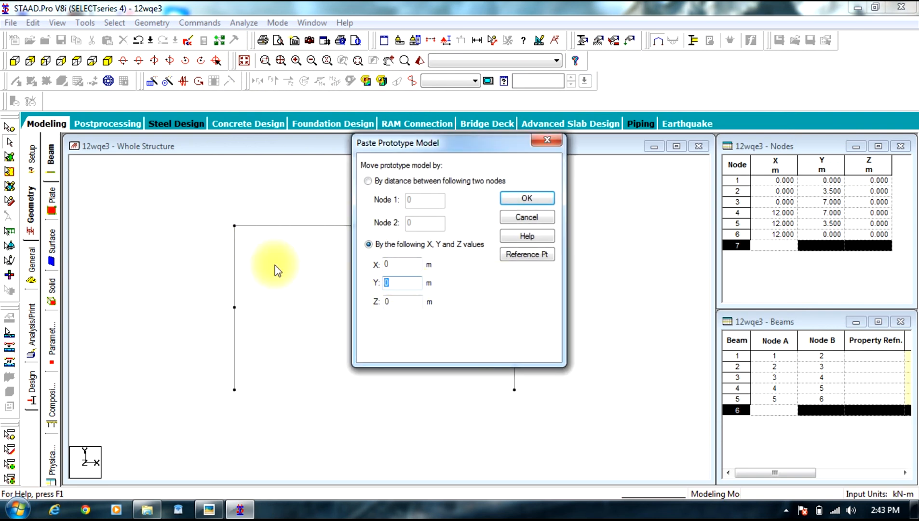
click(521, 198)
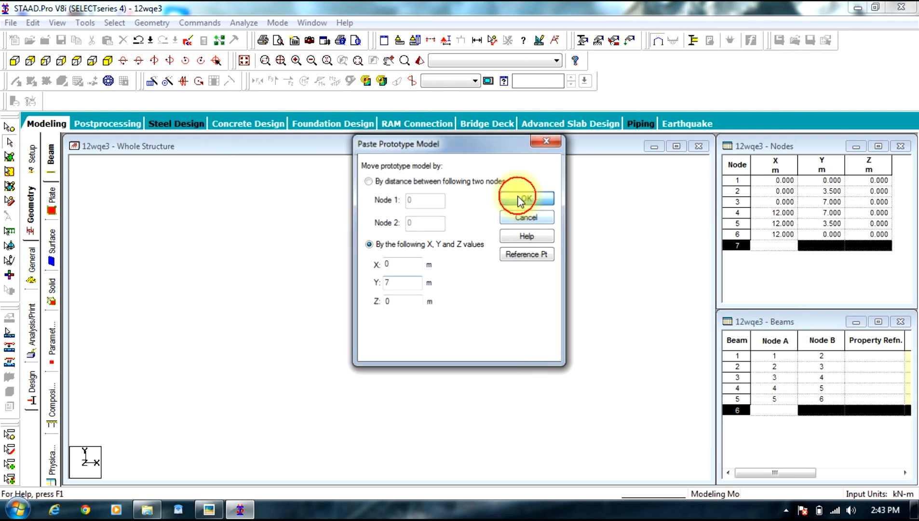
click(517, 291)
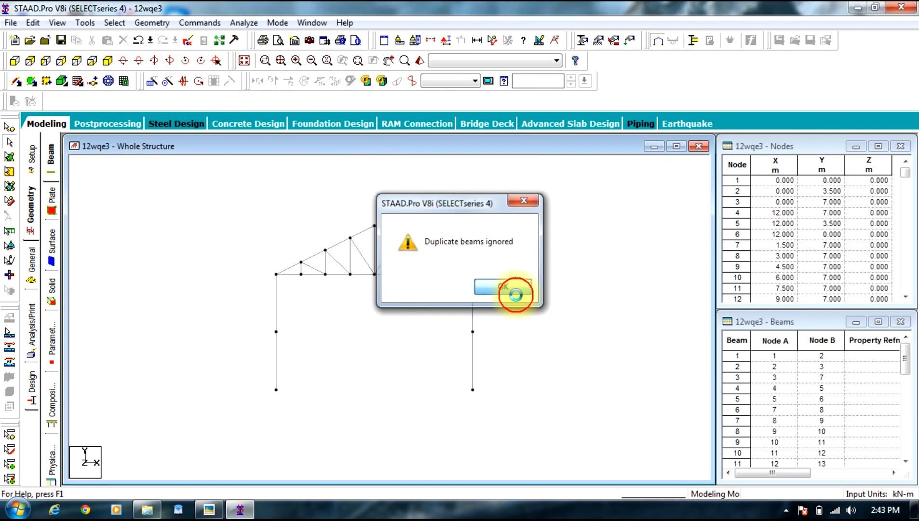
click(516, 289)
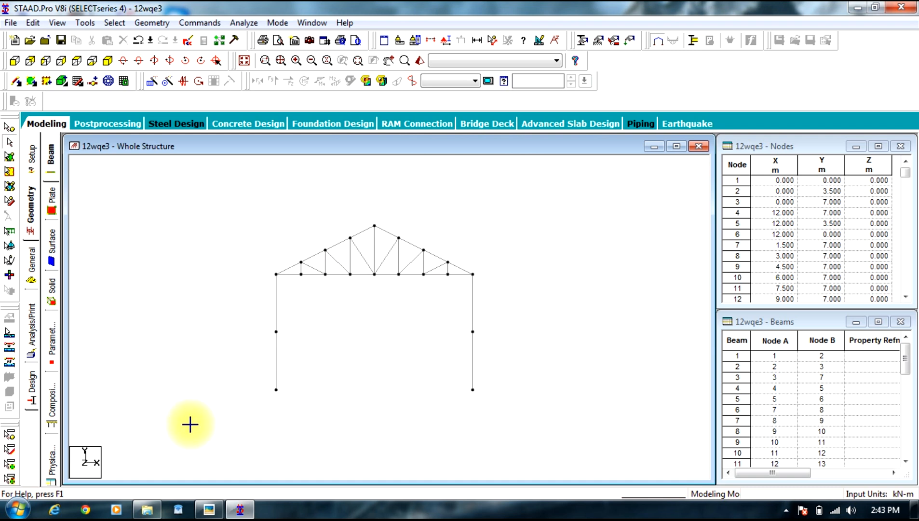
- Select the entire frame and set up a translational repeat along Z with 12 steps
key(ctrl+a)
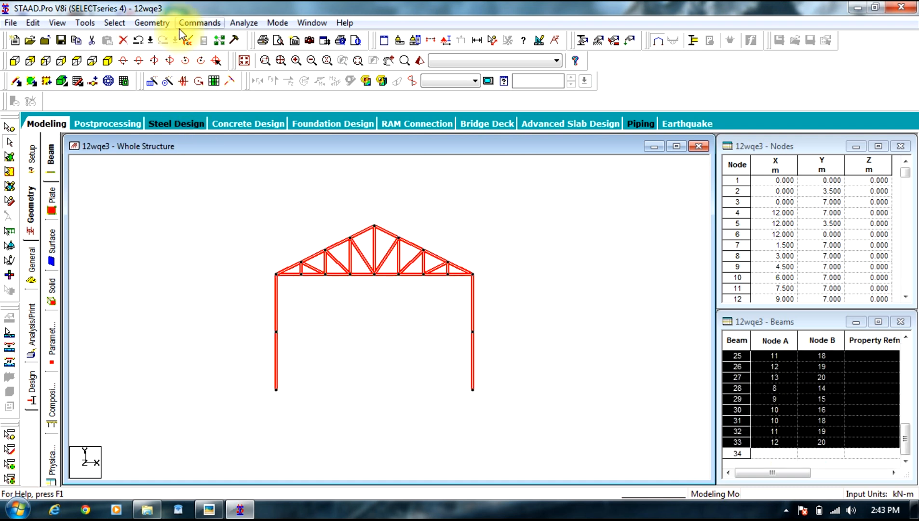
click(152, 23)
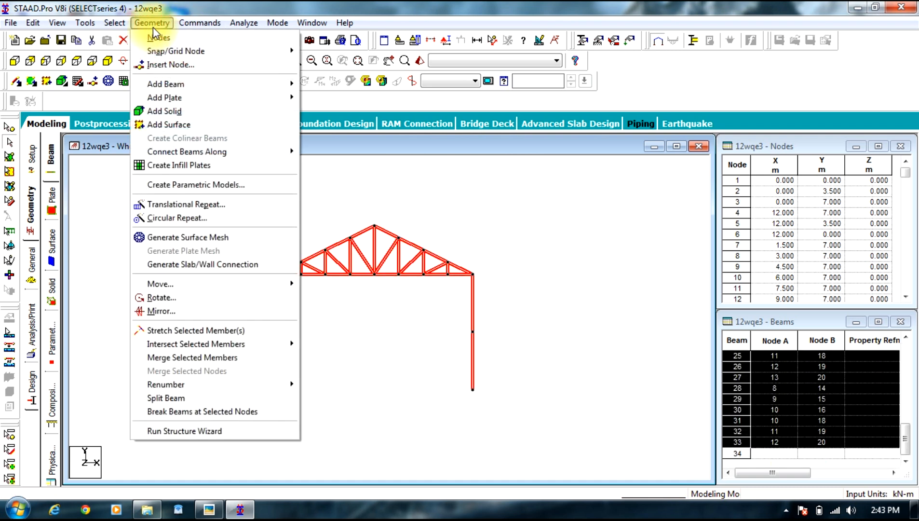
click(189, 204)
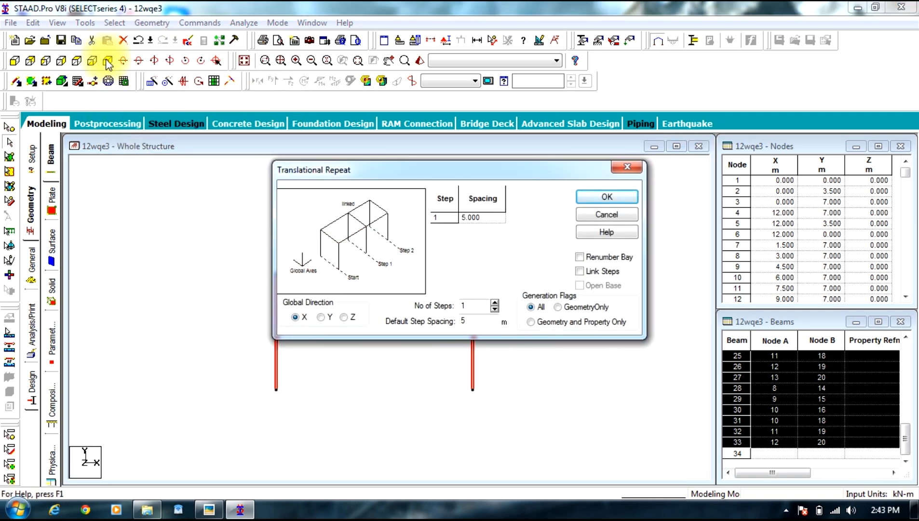
click(107, 60)
drag(389, 175, 521, 214)
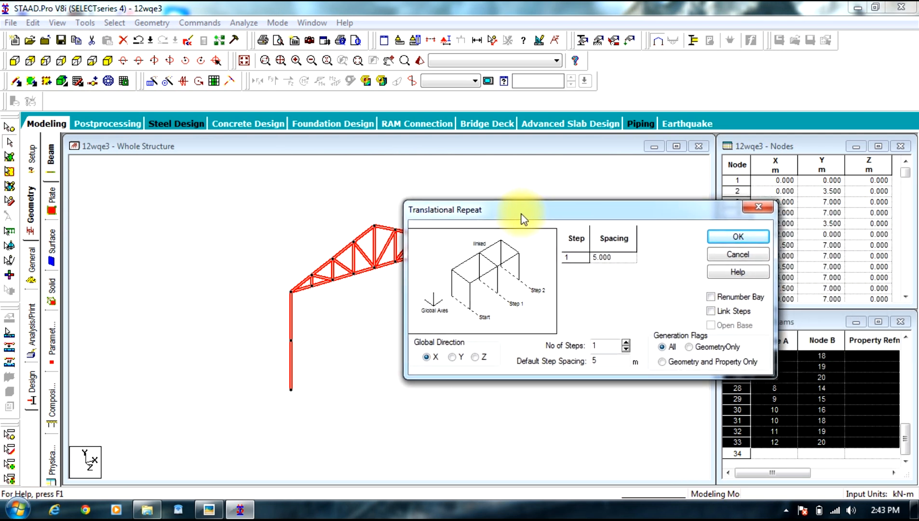
click(476, 357)
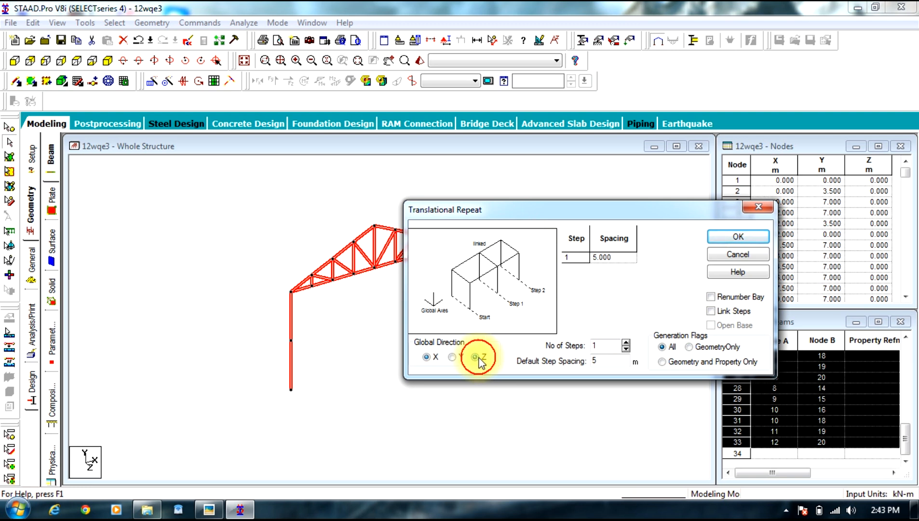
double_click(606, 347)
text(12)
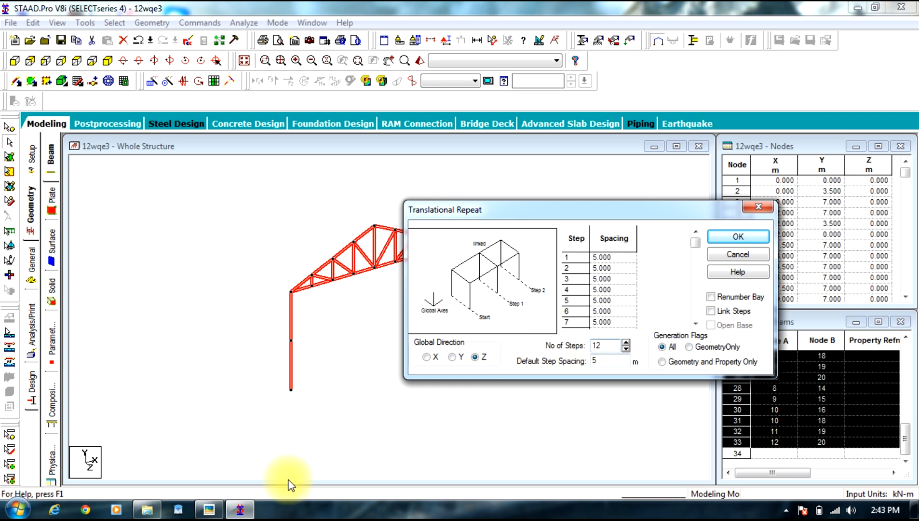
- Check the 3D truss drawing, set the default step spacing to 2 m and generate the repeated frames
click(209, 509)
drag(592, 255, 301, 291)
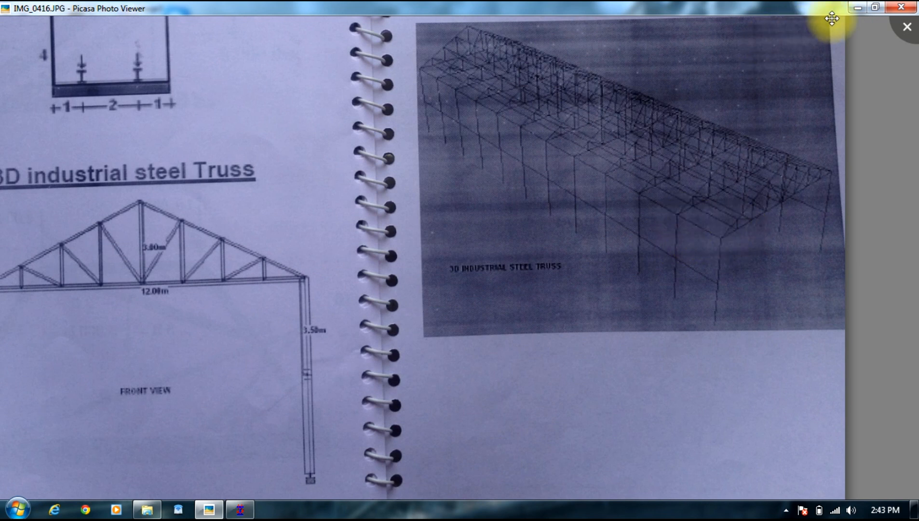
click(858, 8)
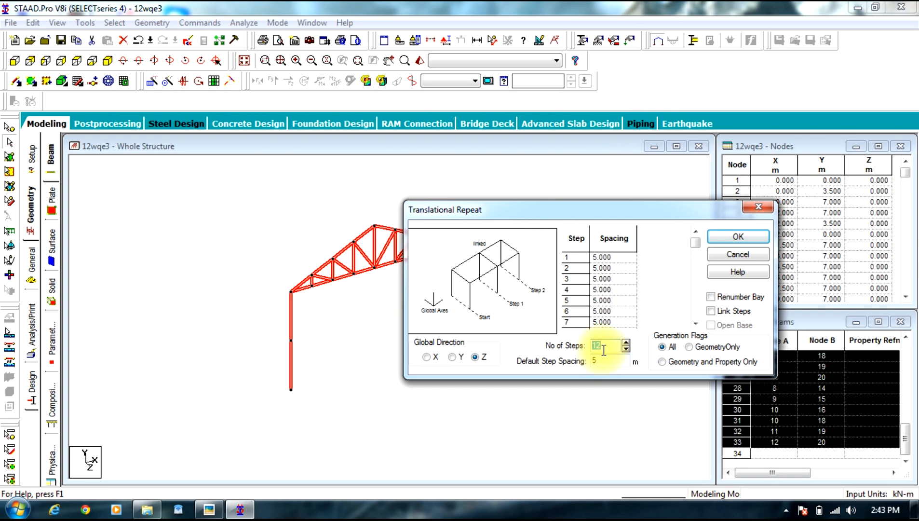
drag(614, 360, 548, 361)
text(2)
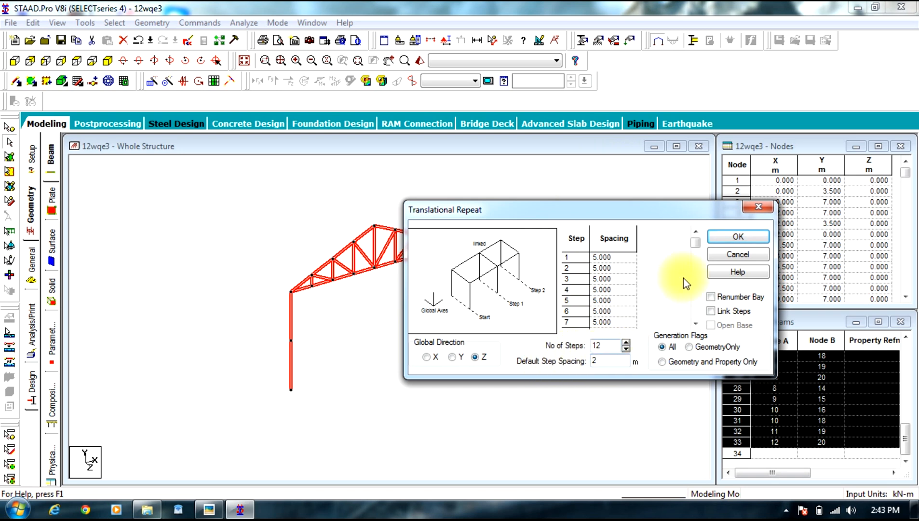
click(728, 236)
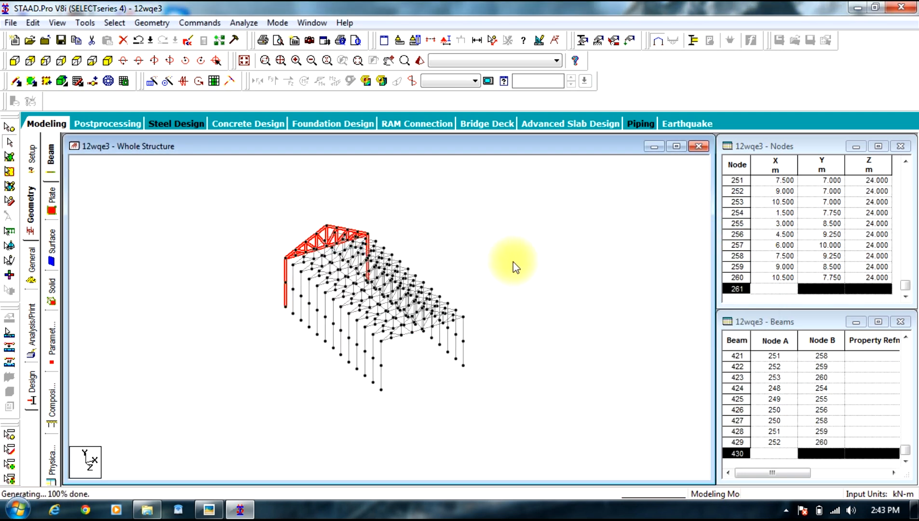
- Examine the row of repeated frames and undo the translational repeat
click(500, 256)
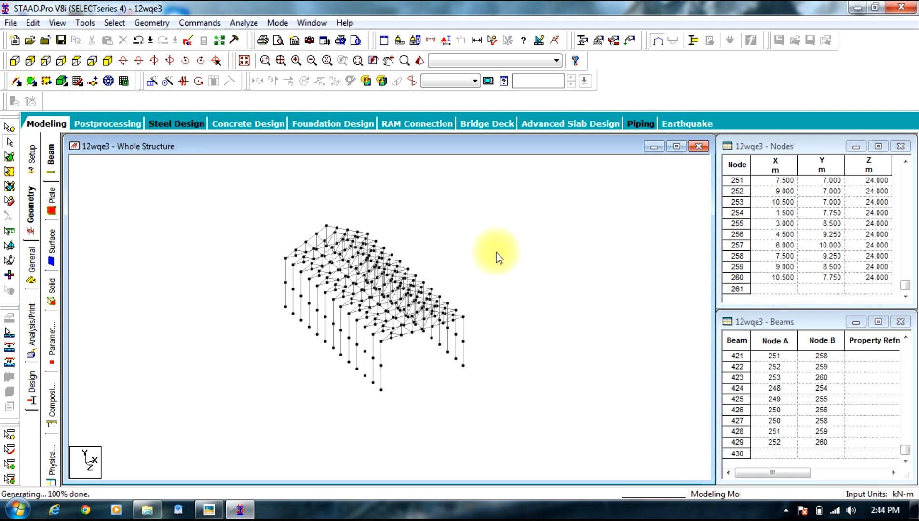
scroll(355, 327, up, 2)
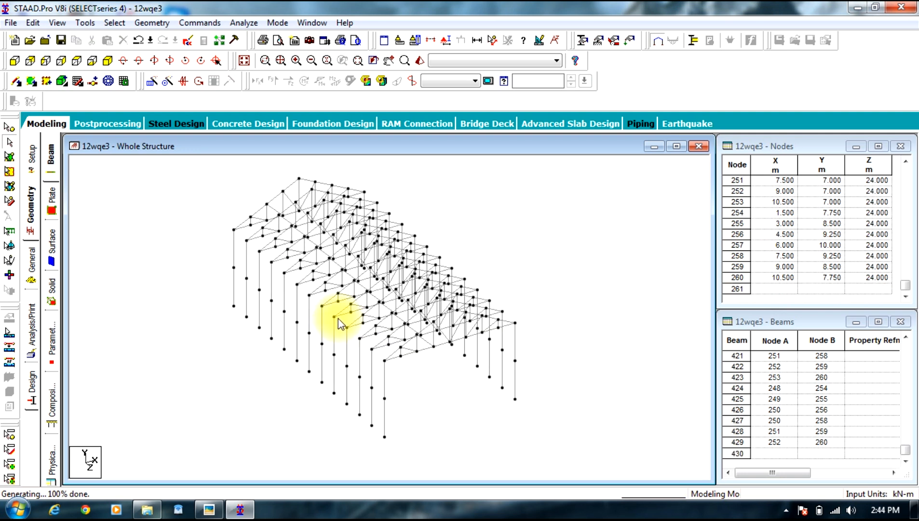
scroll(340, 324, up, 1)
scroll(335, 318, up, 1)
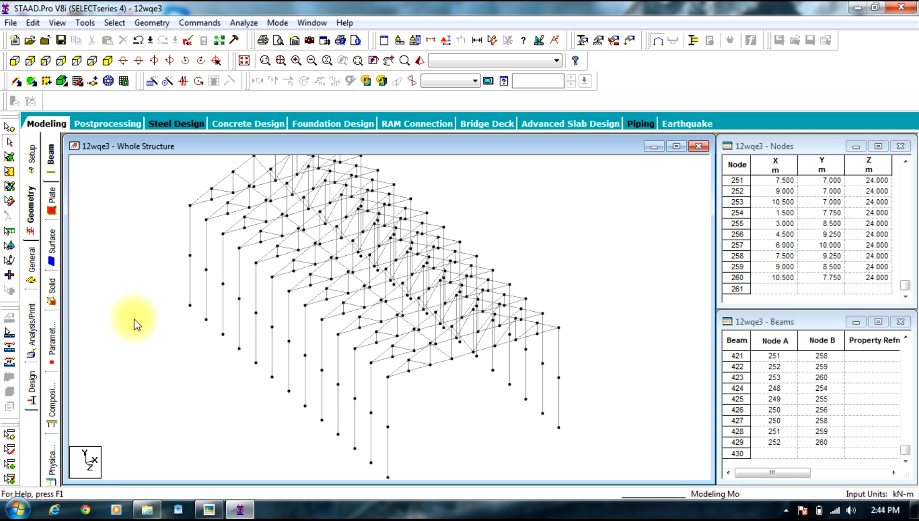
click(15, 60)
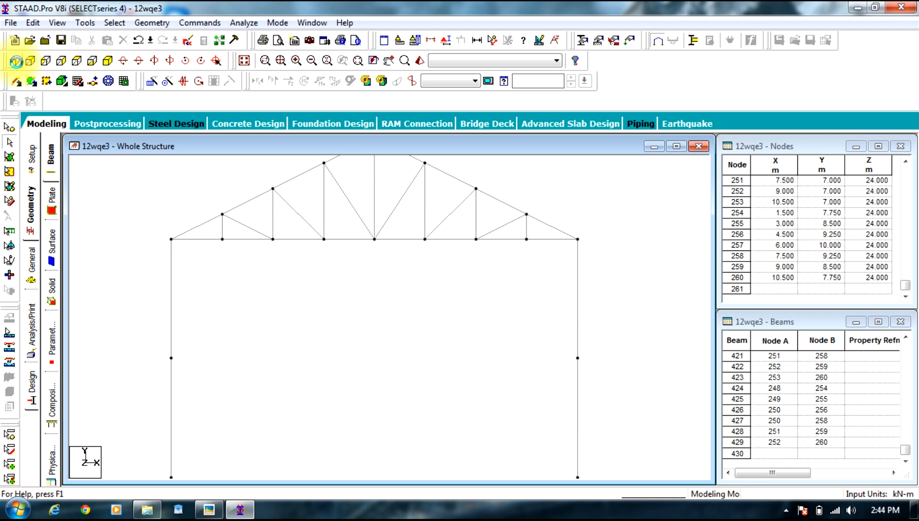
click(108, 61)
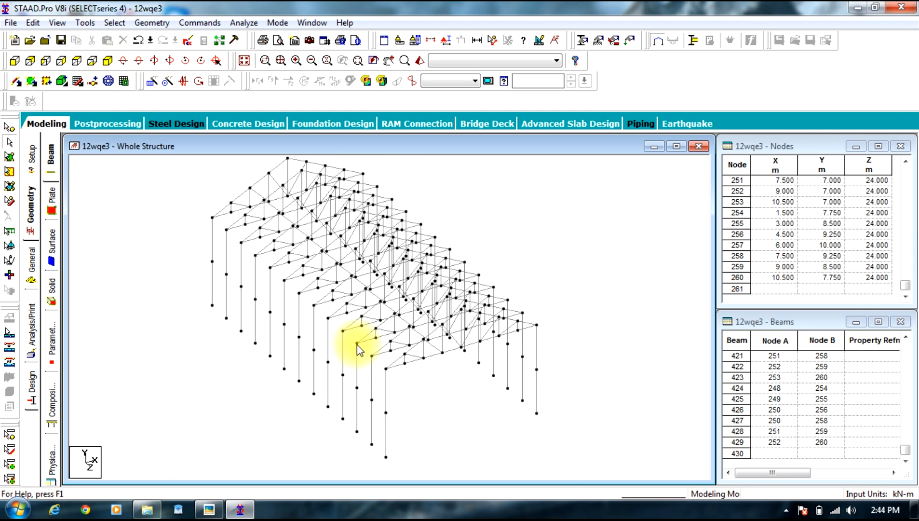
key(ctrl+z)
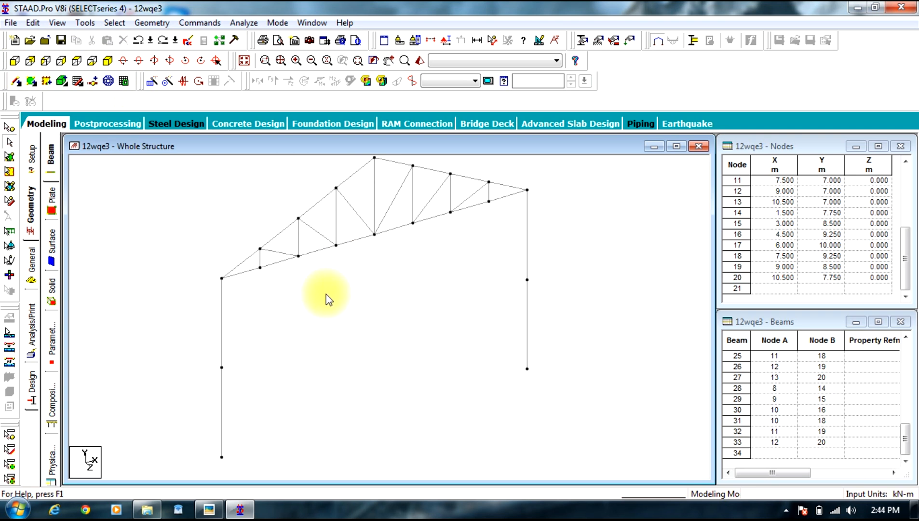
click(108, 65)
scroll(295, 296, down, 3)
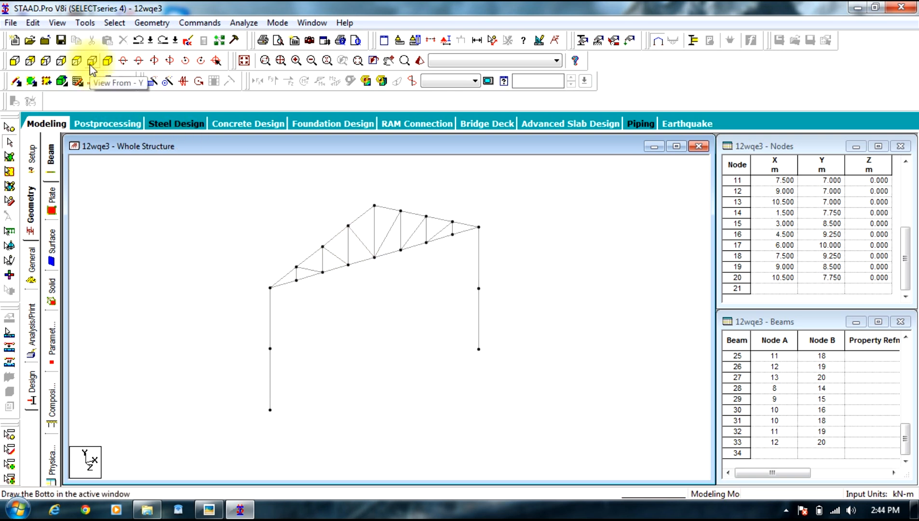
- Delete the entire frame, including both columns and the roof truss
click(11, 61)
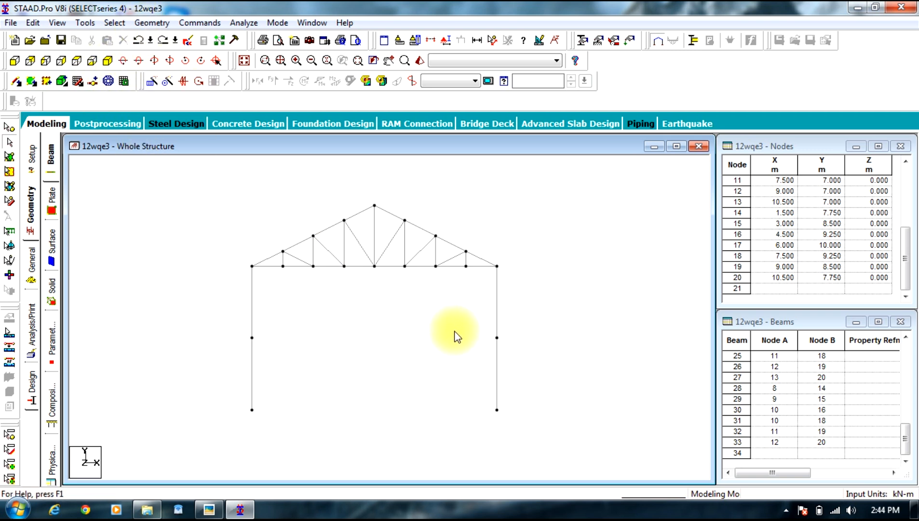
drag(547, 189, 275, 383)
key(Delete)
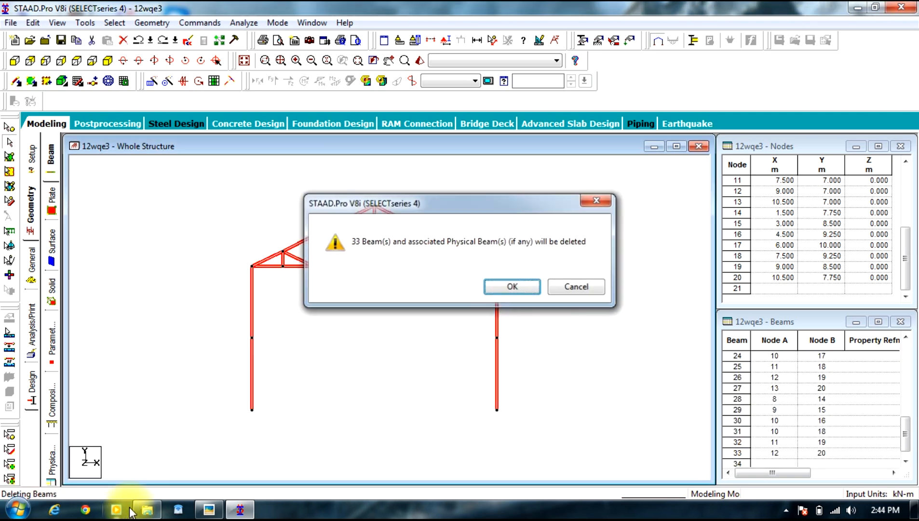
key(Return)
click(500, 284)
- Start a Howe Roof truss in the Structure Wizard with length 12 m, 8 bays along the length and height 3 m
click(152, 23)
click(202, 431)
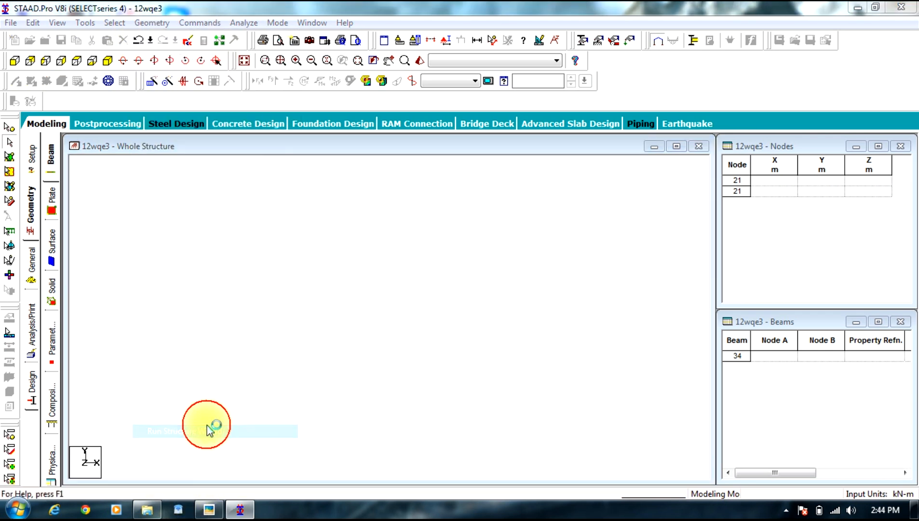
click(205, 312)
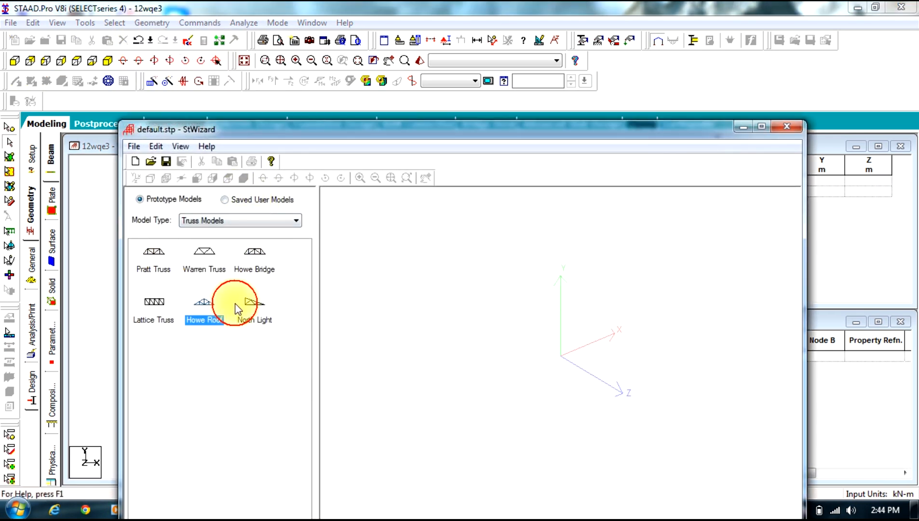
double_click(200, 313)
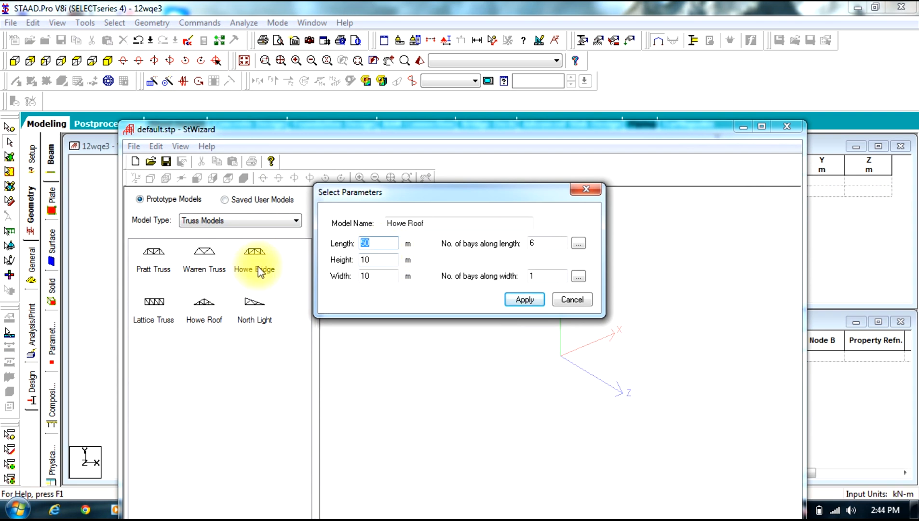
text(12)
double_click(534, 242)
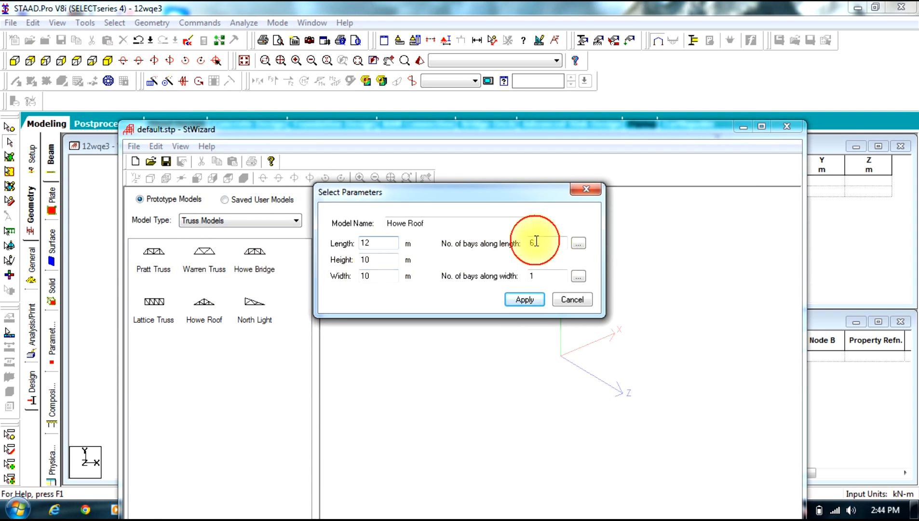
text(8)
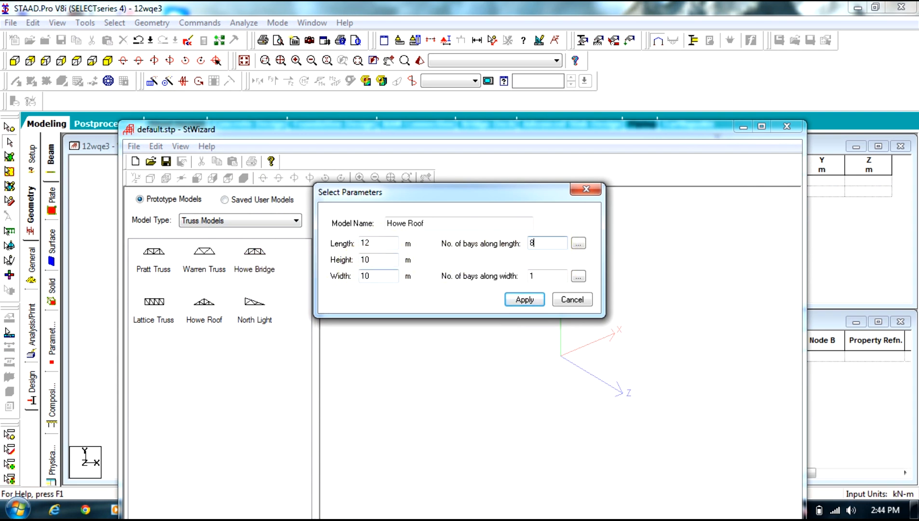
double_click(382, 261)
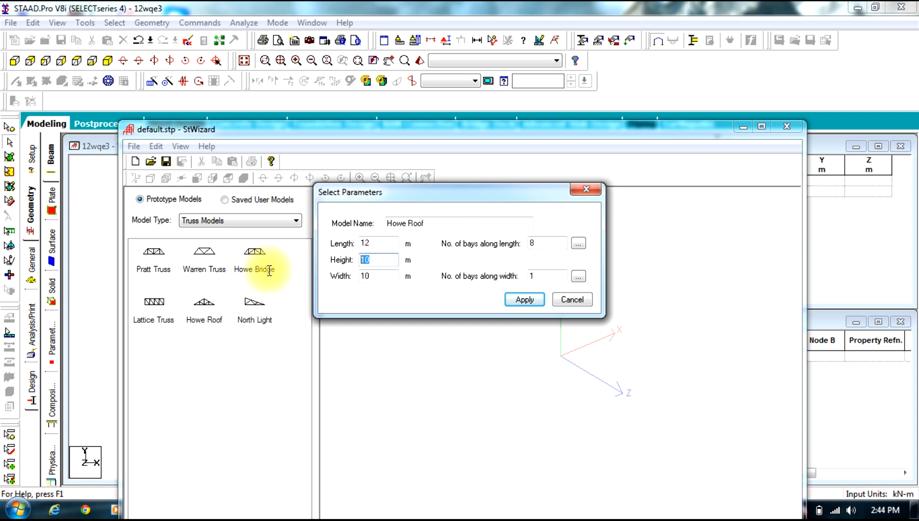
text(3)
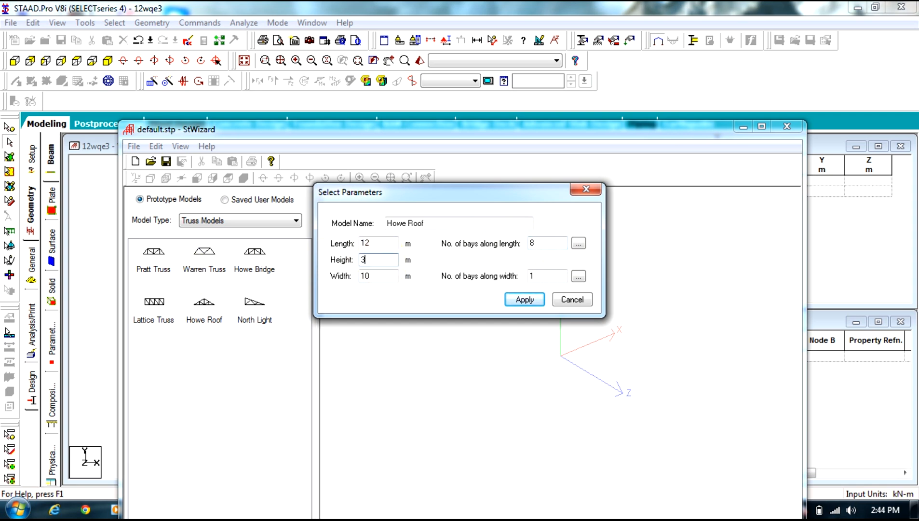
- Set the Howe roof's width to 30 m with 10 bays along the width and generate the prototype
double_click(381, 276)
text(20)
key(Tab)
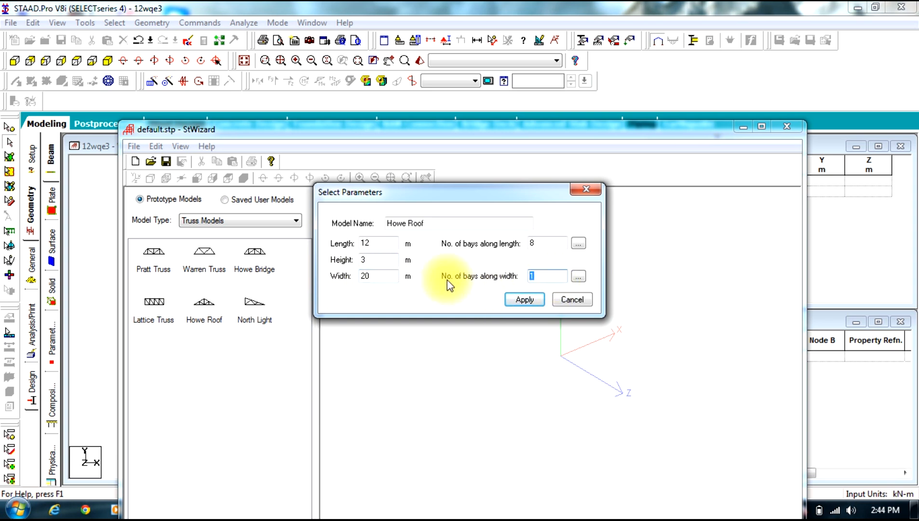
text(1)
double_click(372, 273)
text(1)
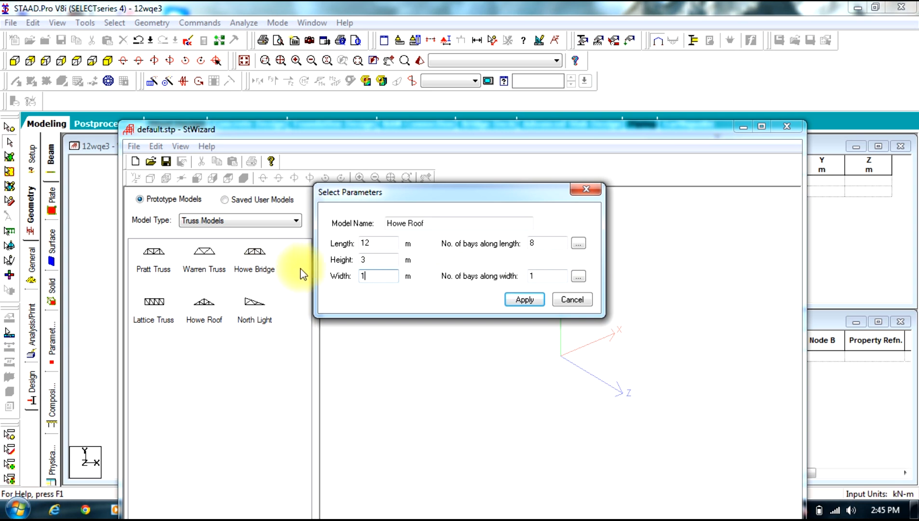
double_click(383, 274)
text(30)
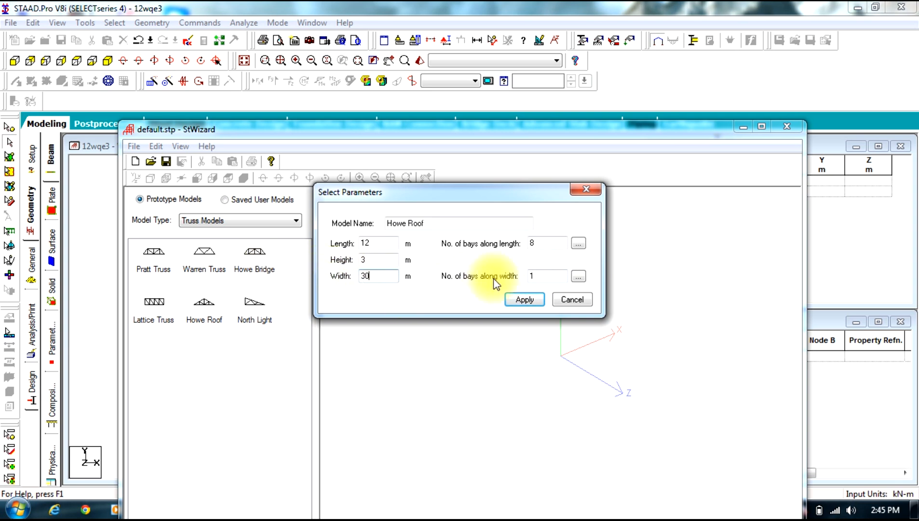
double_click(560, 276)
text(10)
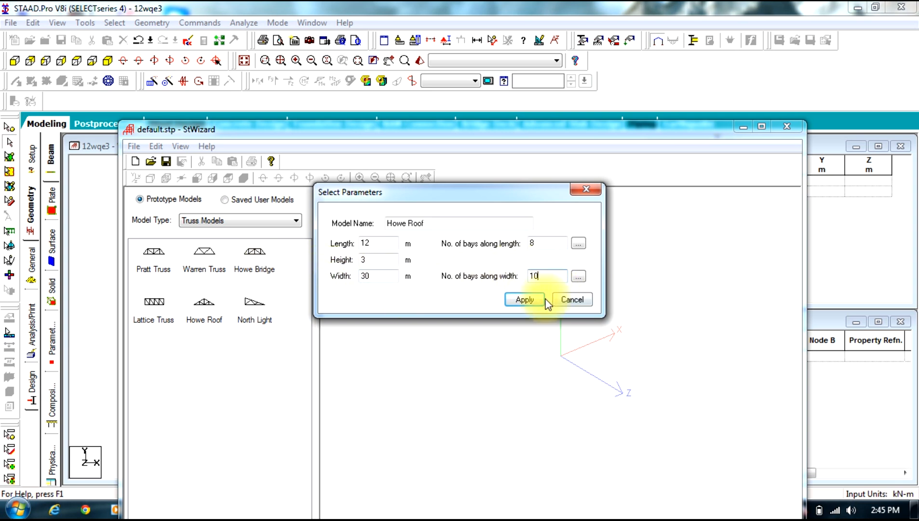
click(525, 300)
- Transfer the Howe roof prototype into the STAAD.Pro model, shifted 7 m along Y
drag(568, 402, 482, 337)
click(233, 163)
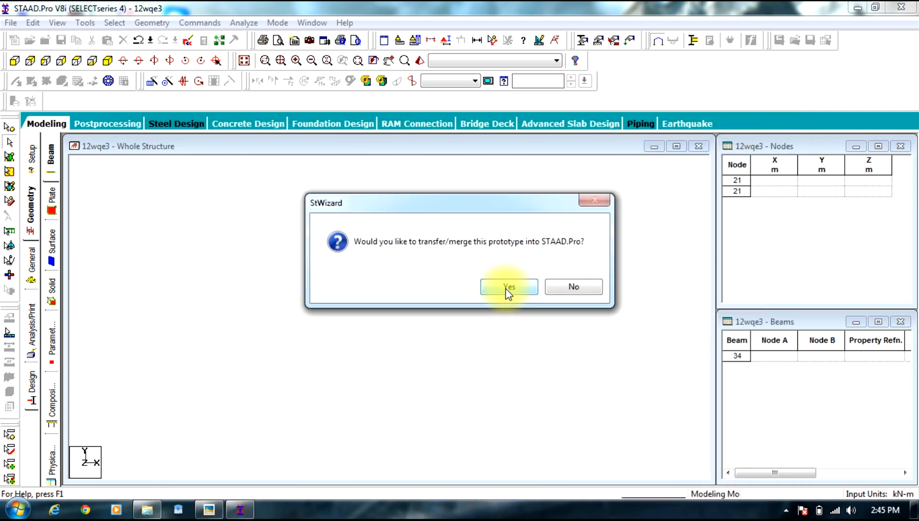
click(508, 287)
double_click(400, 283)
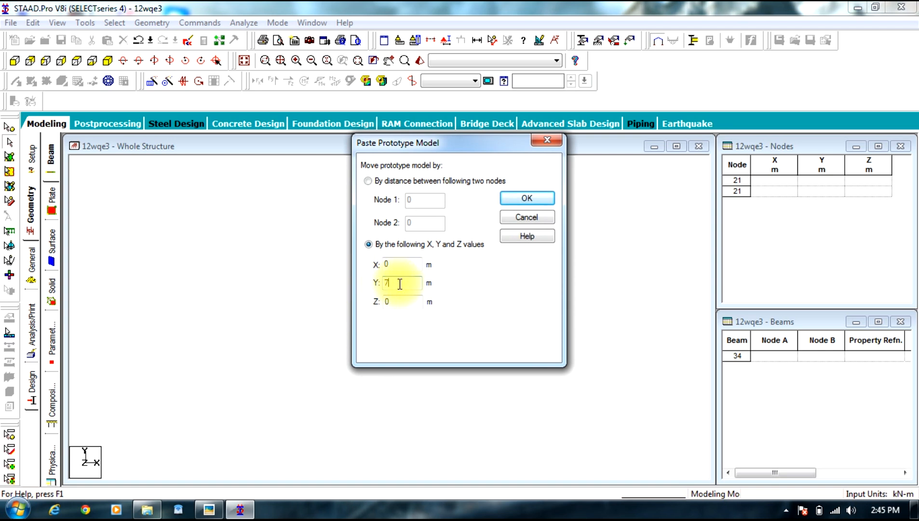
click(526, 198)
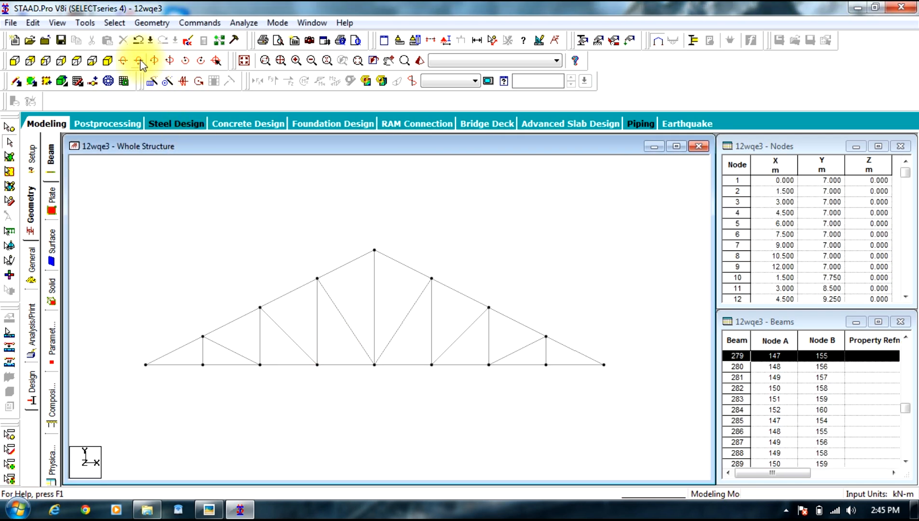
- Draw the left column of the front frame on the snap grid at X 0, from Y 0 through 3.5 to 7 m
click(107, 61)
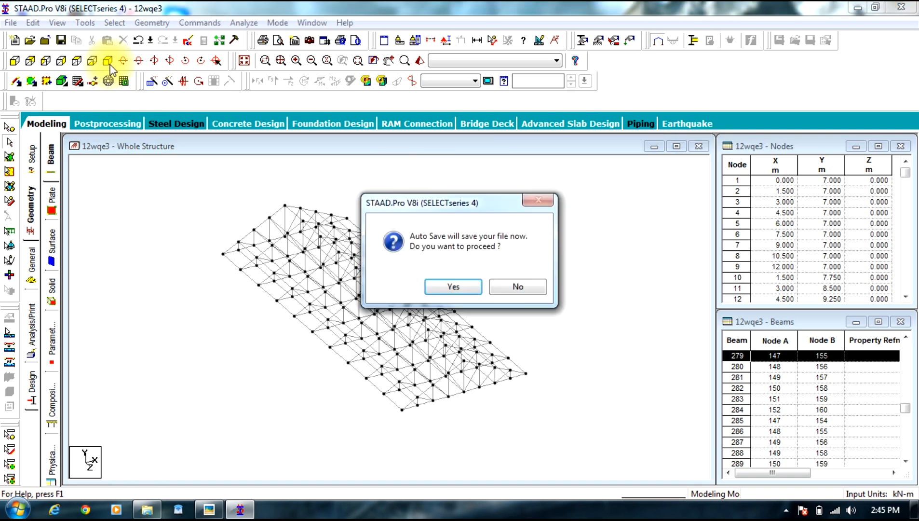
click(523, 288)
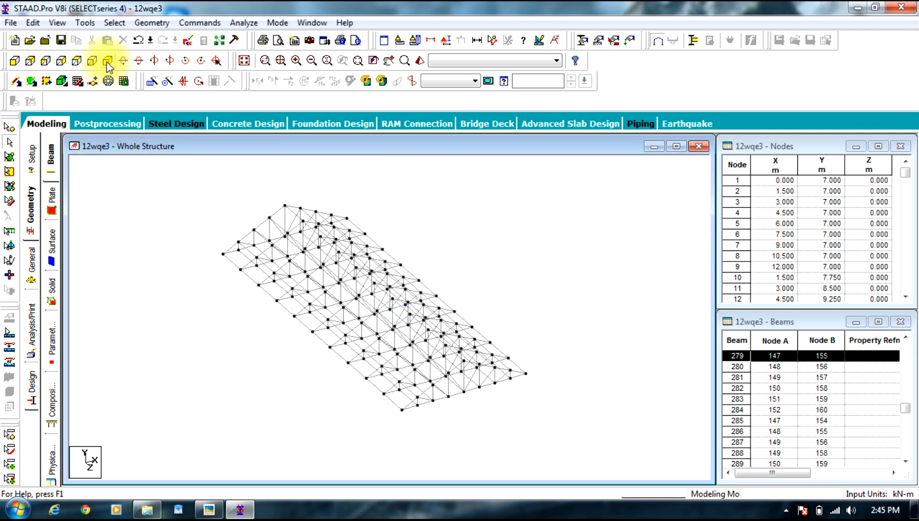
click(15, 61)
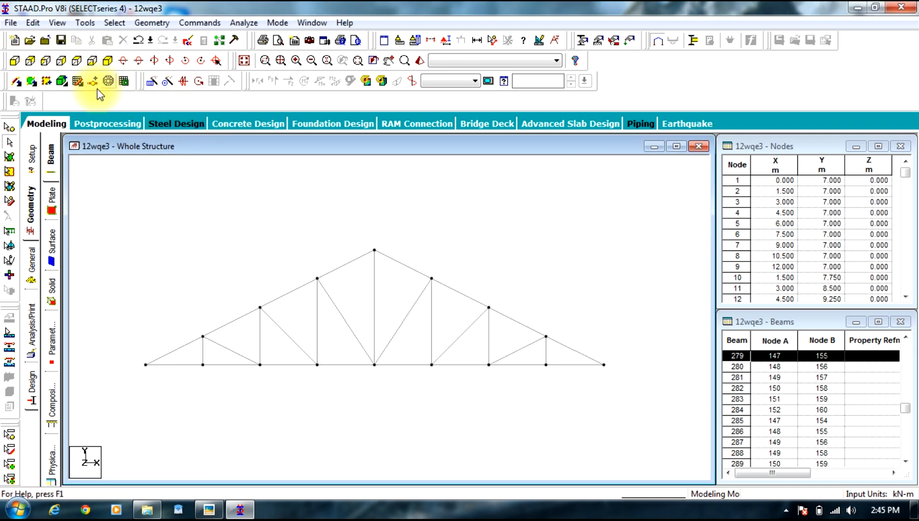
click(78, 81)
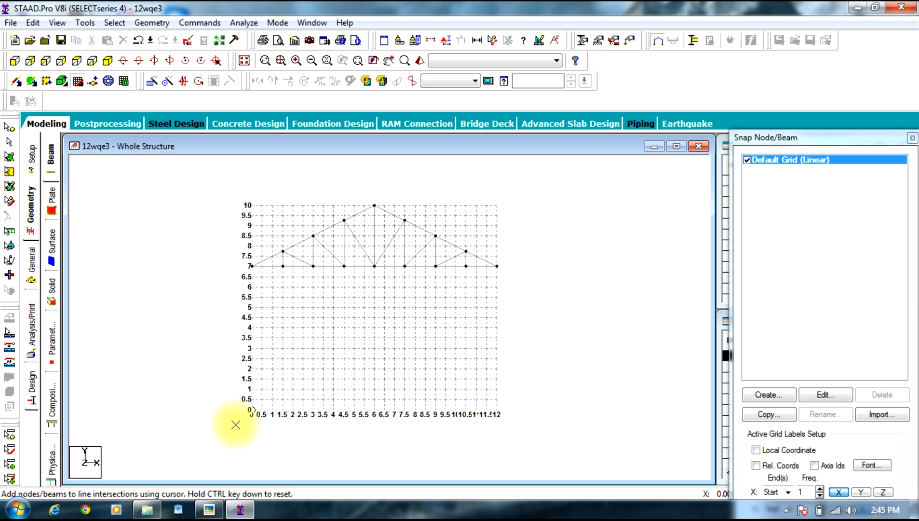
click(251, 415)
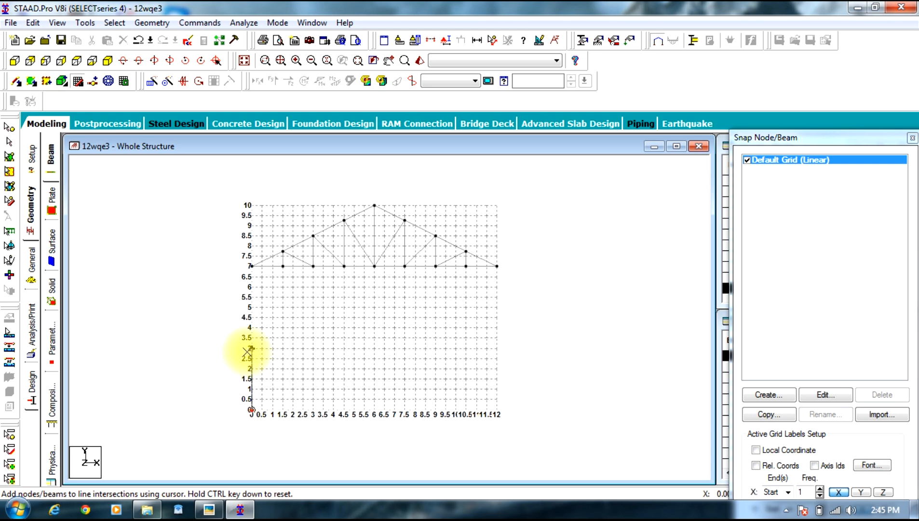
click(251, 338)
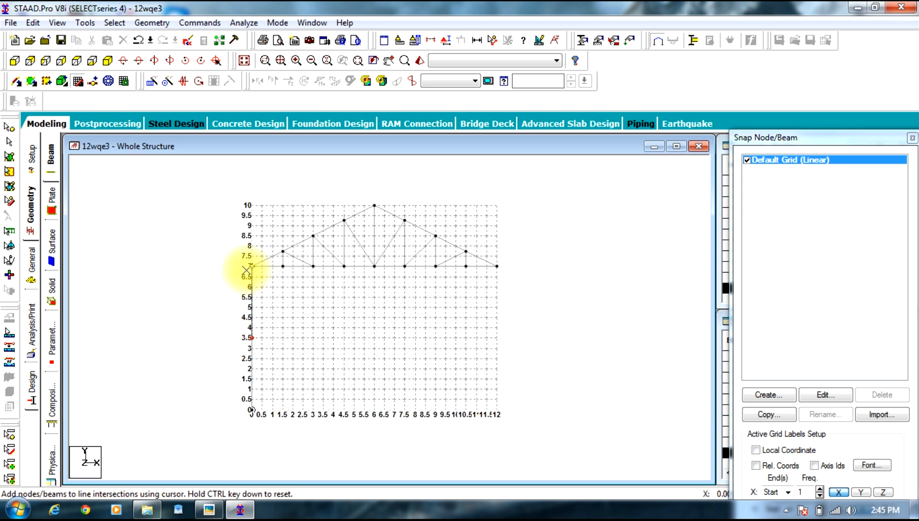
click(497, 266)
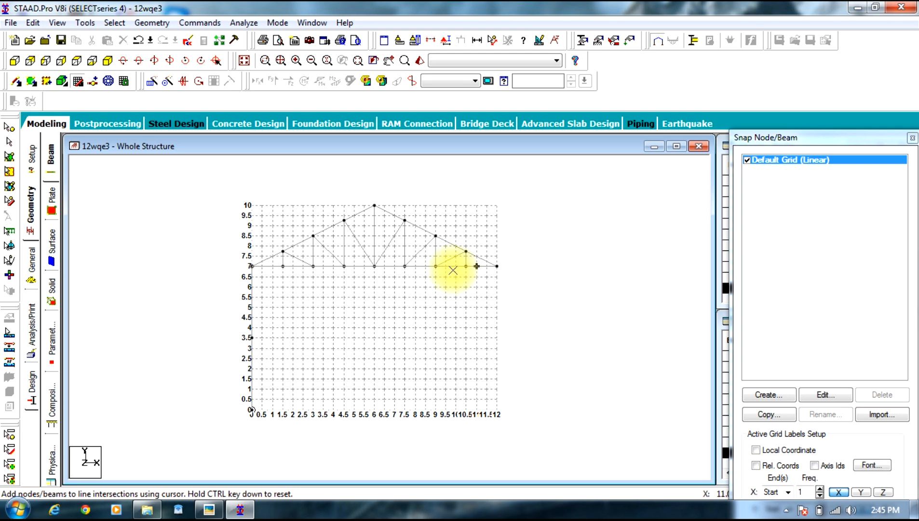
key(Escape)
- Draw the right column of the front frame on the snap grid at X 12, from Y 0 through 3.5 to 7 m
click(79, 83)
click(78, 84)
click(505, 419)
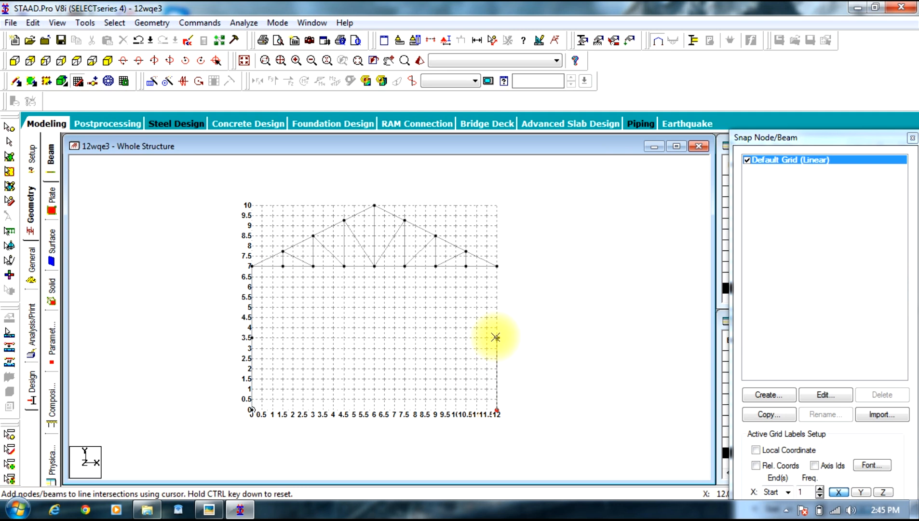
click(496, 338)
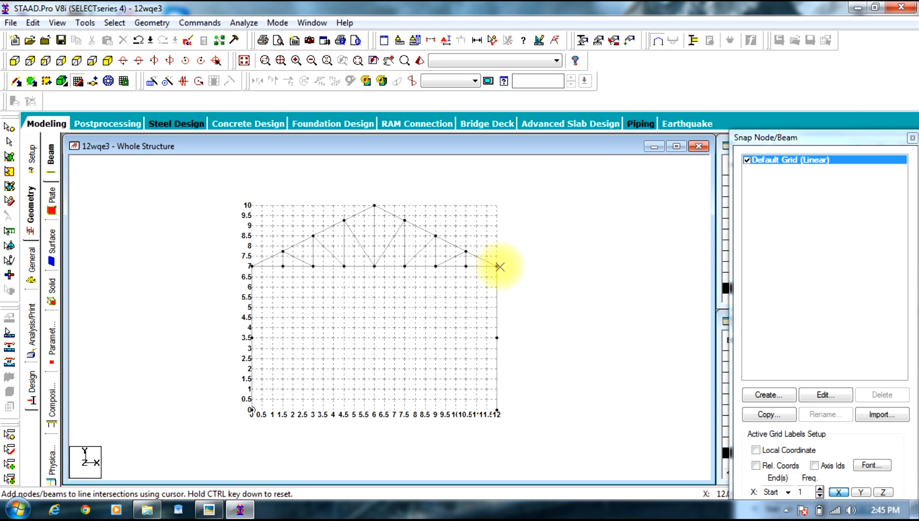
key(Escape)
click(558, 329)
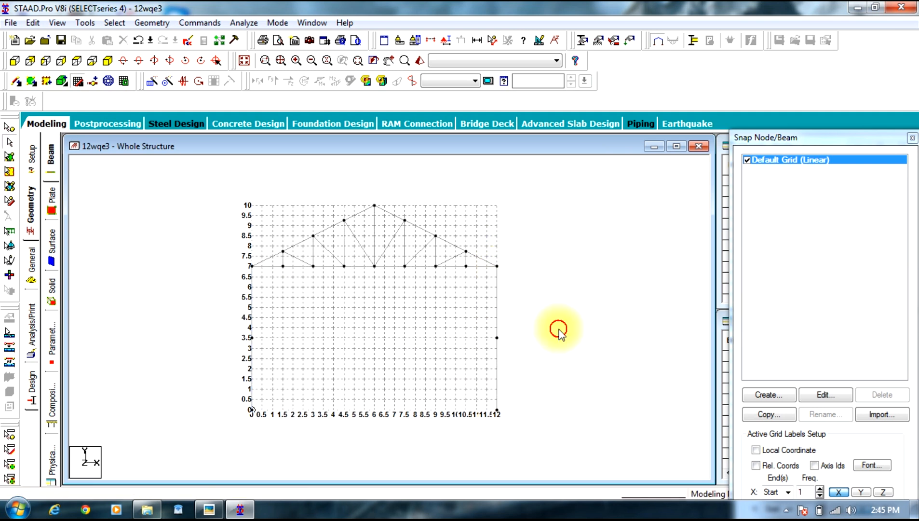
- Close the snap grid and select the upper and lower members of both front columns
click(105, 62)
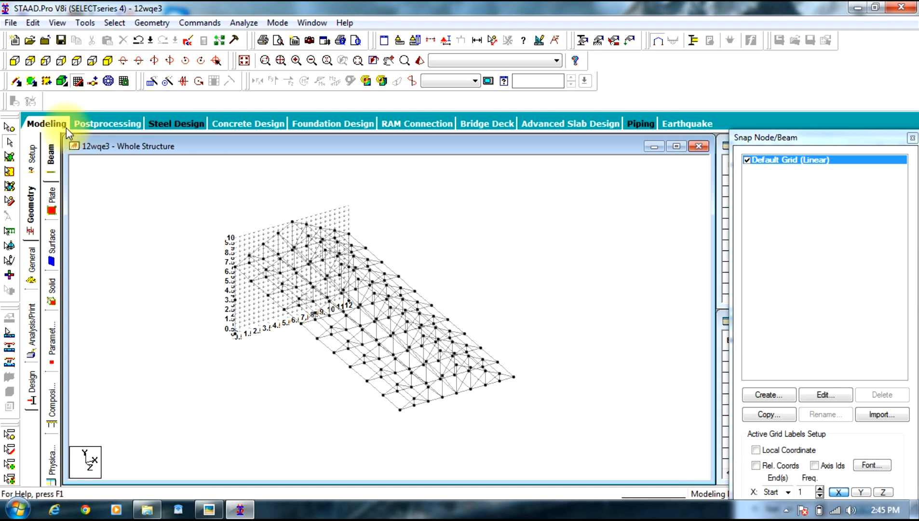
click(15, 61)
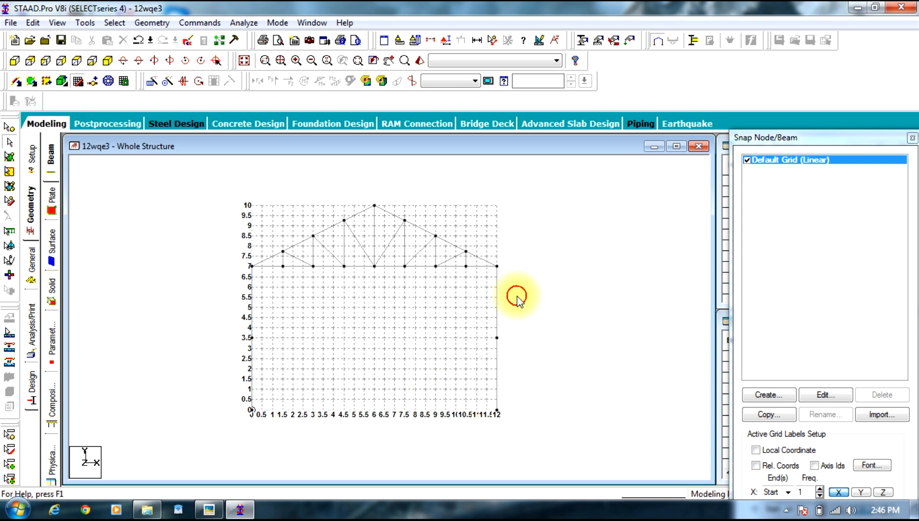
click(76, 83)
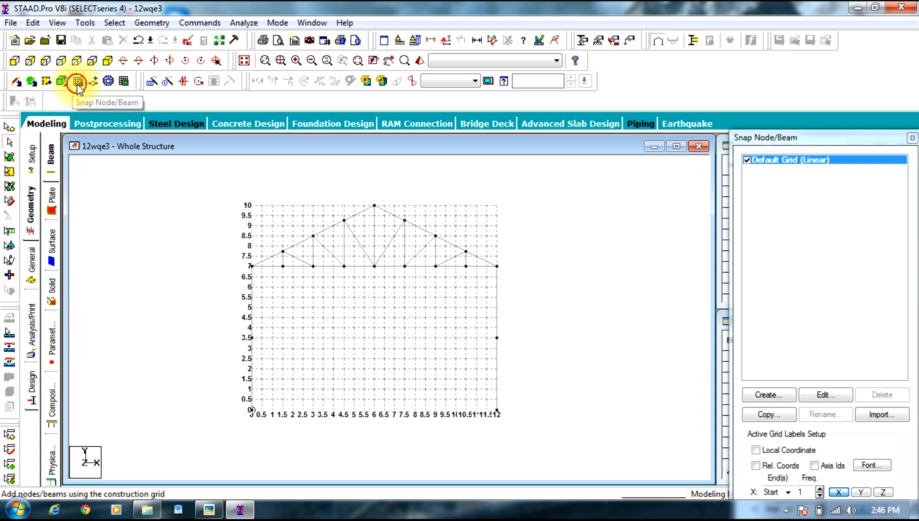
click(251, 307)
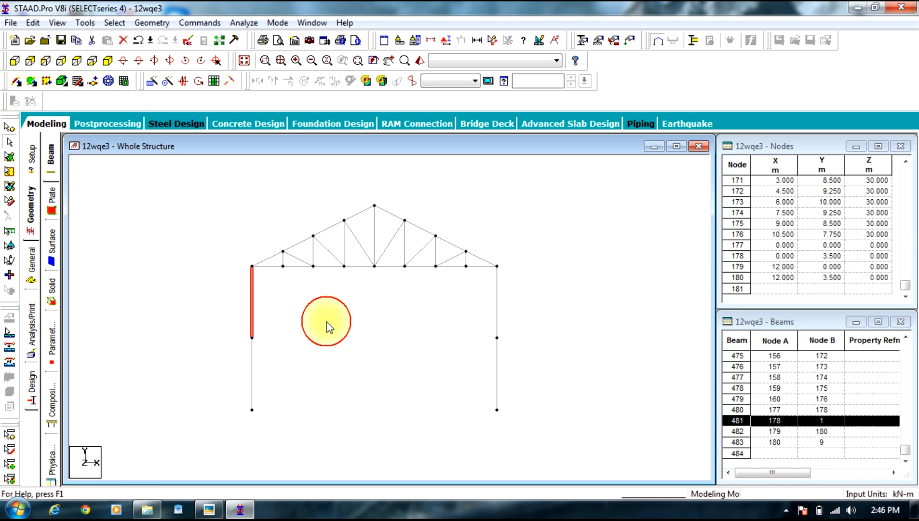
ctrl+click(250, 371)
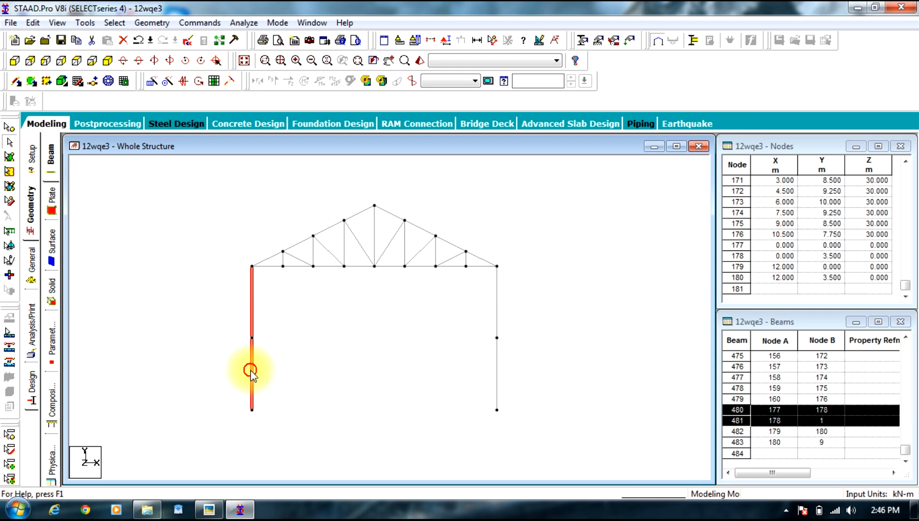
ctrl+click(498, 292)
ctrl+click(498, 370)
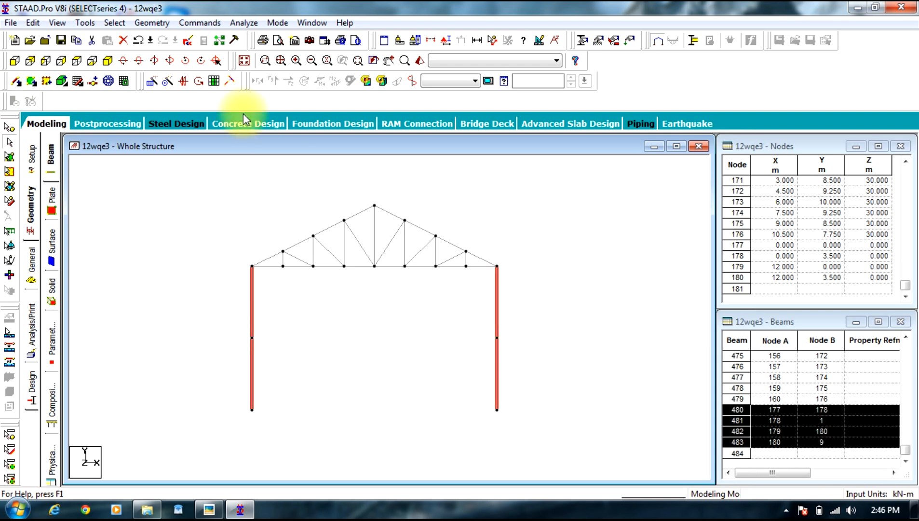
- Repeat the selected front-frame columns along Z with Translational Repeat, using 10 steps at 3 m spacing and linked steps
click(151, 22)
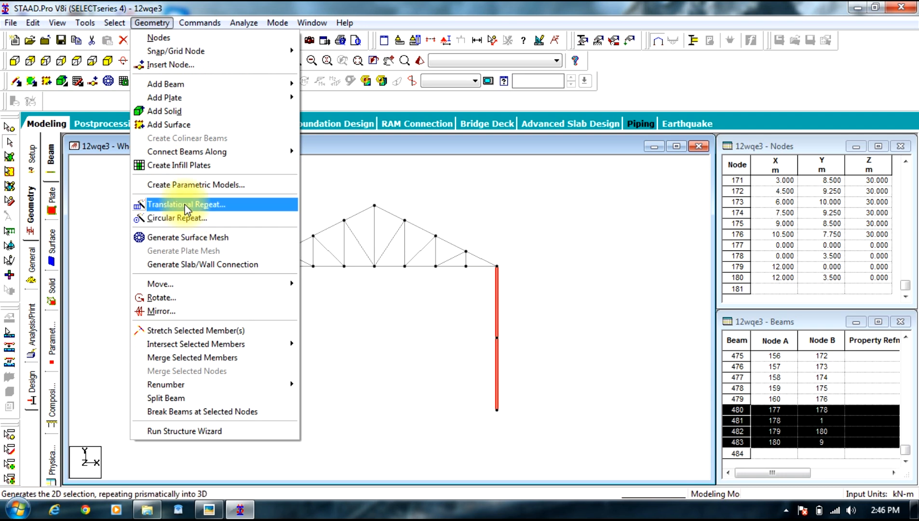
click(167, 205)
double_click(474, 305)
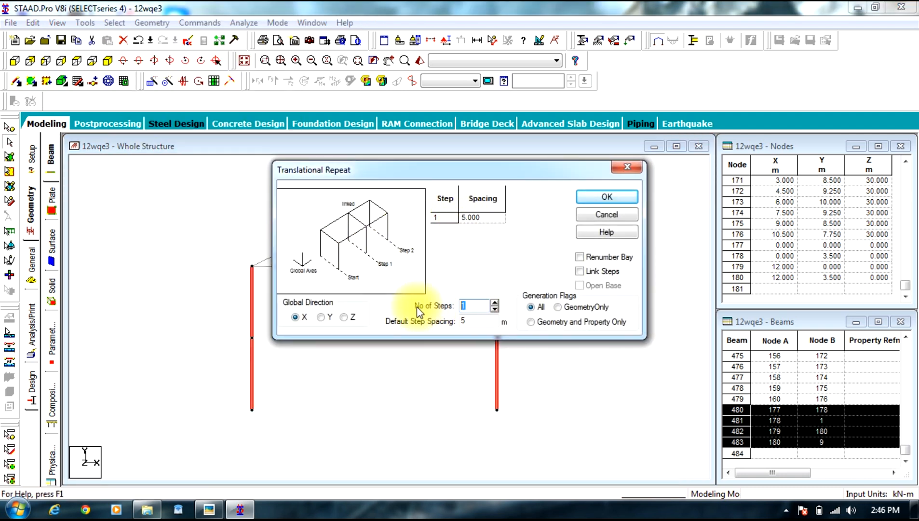
text(10)
double_click(464, 321)
text(3)
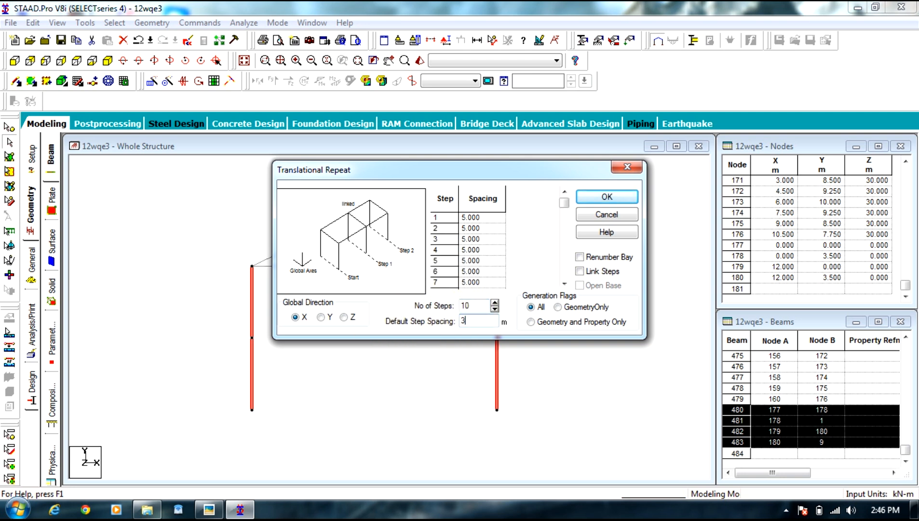
click(352, 318)
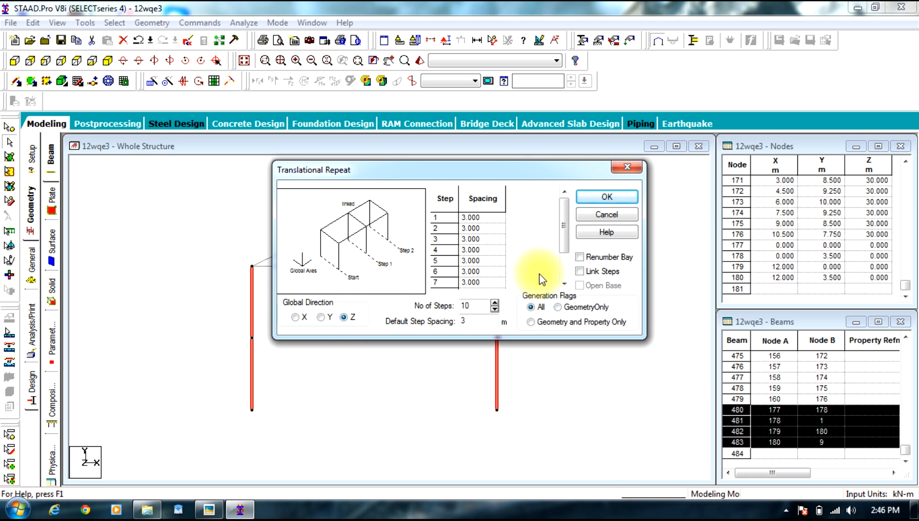
click(582, 272)
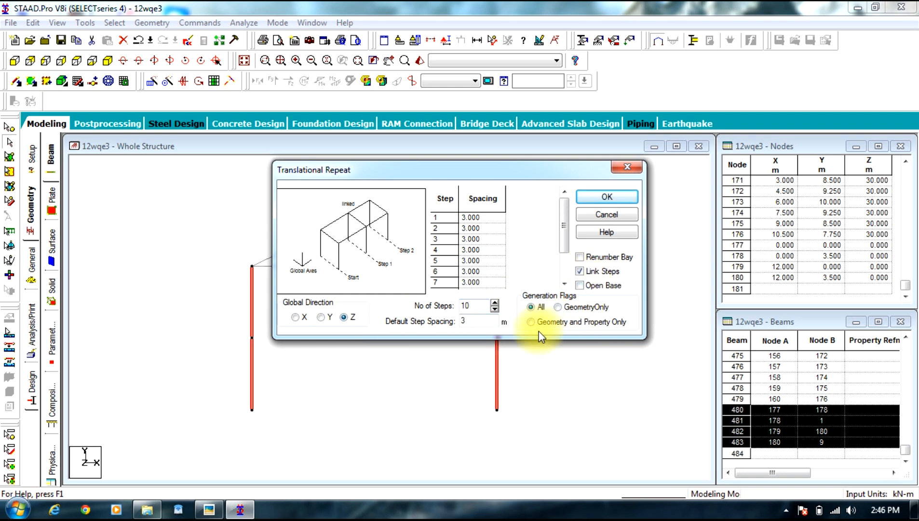
click(607, 195)
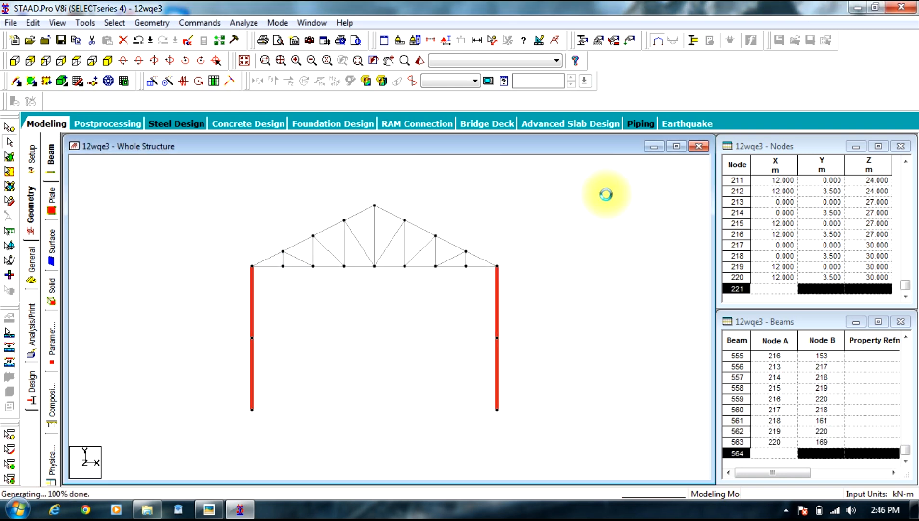
- Examine the complete structure in isometric view and in a 3D rendering, closing the rendering when done
click(107, 60)
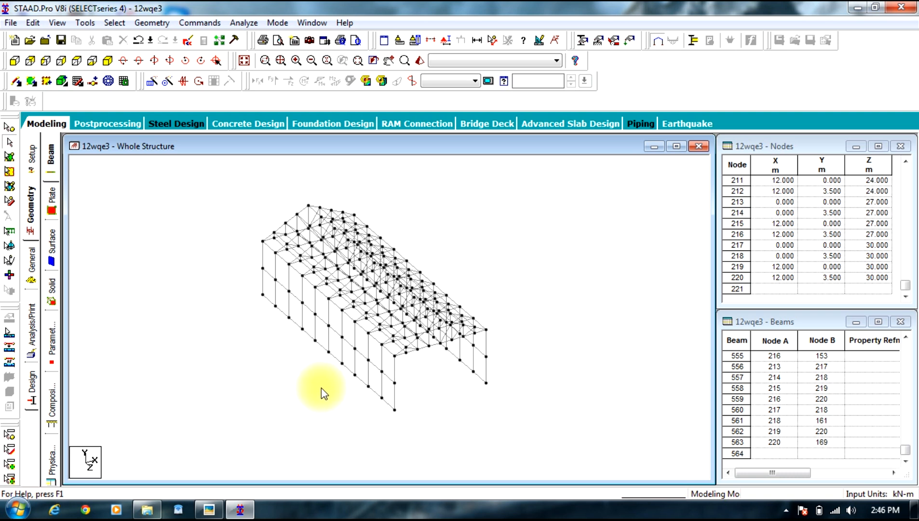
scroll(294, 242, up, 5)
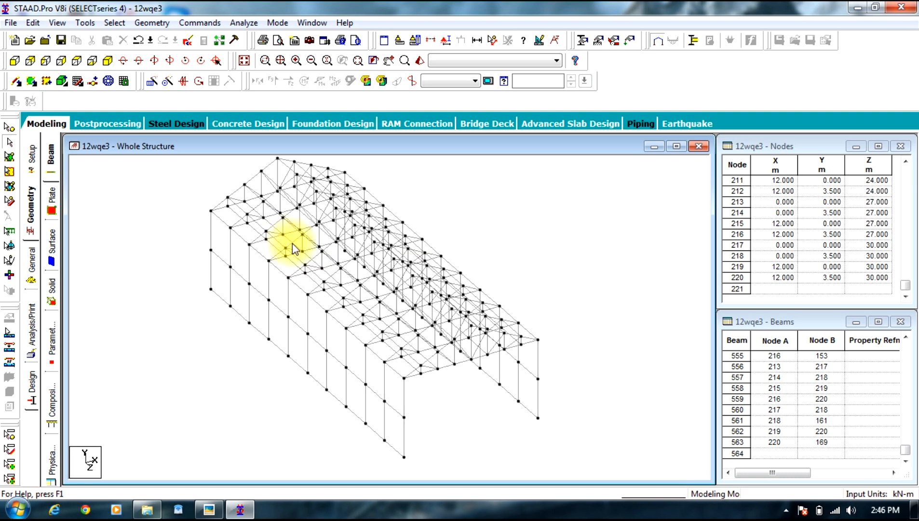
scroll(312, 263, up, 2)
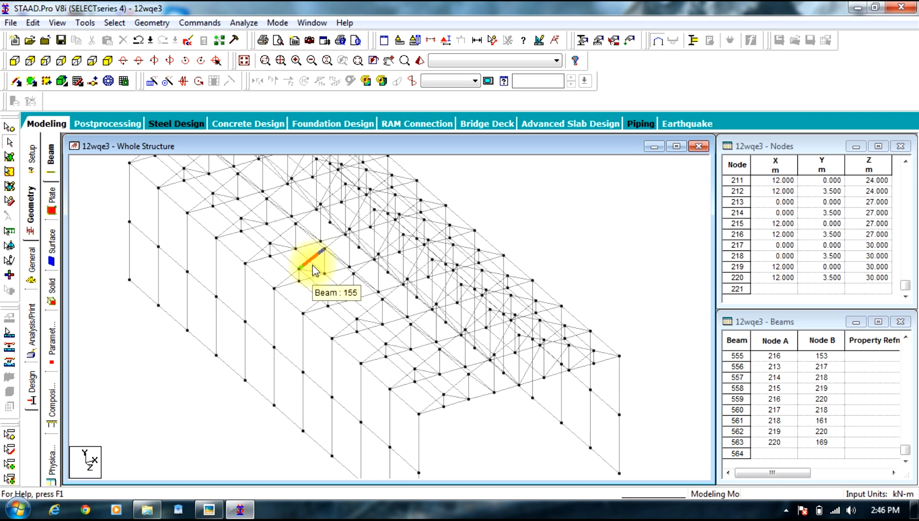
scroll(312, 265, up, 2)
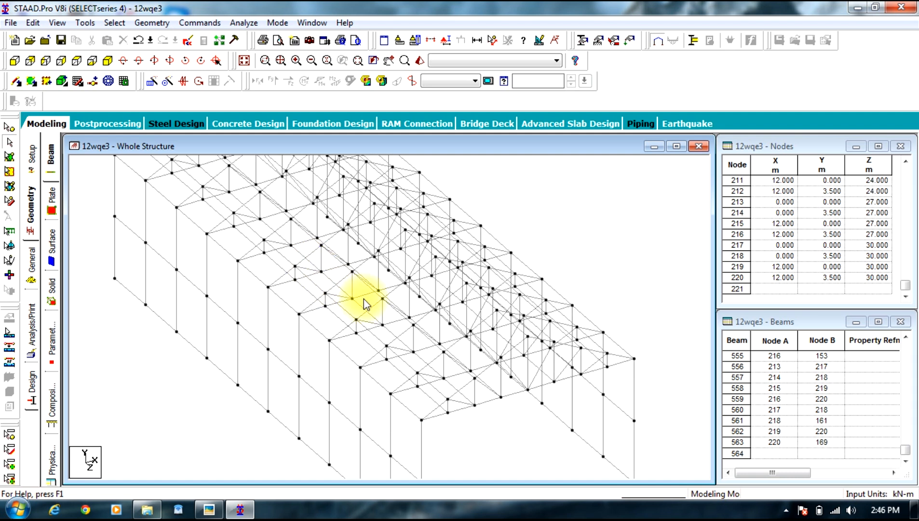
scroll(425, 323, down, 5)
click(176, 198)
key(Right)
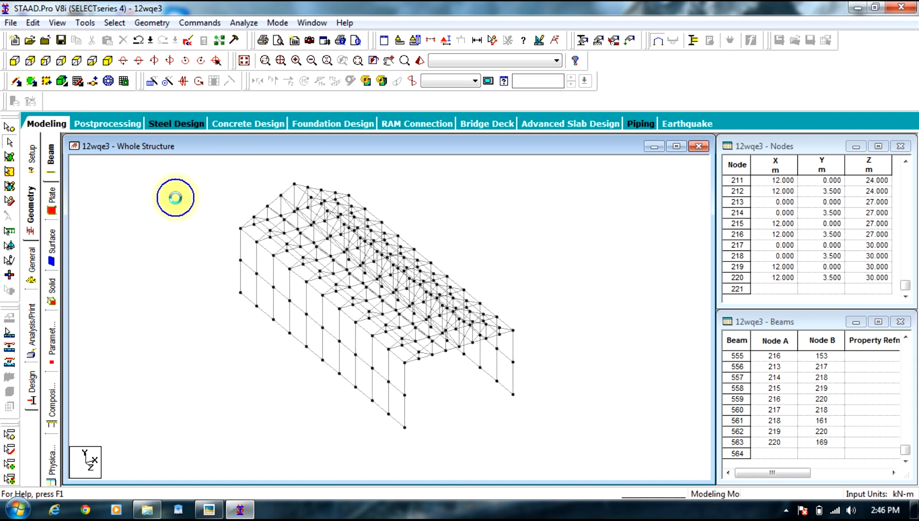
right_click(154, 235)
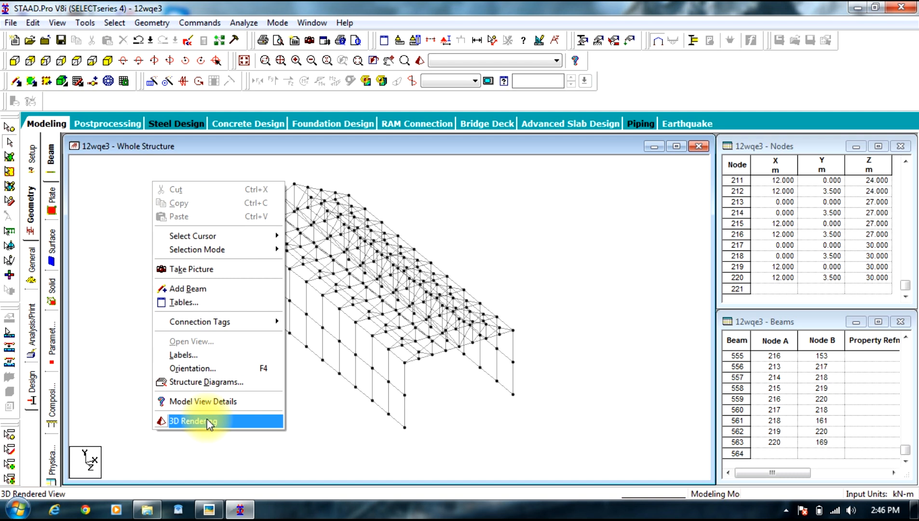
click(204, 421)
drag(410, 316, 828, 199)
click(850, 197)
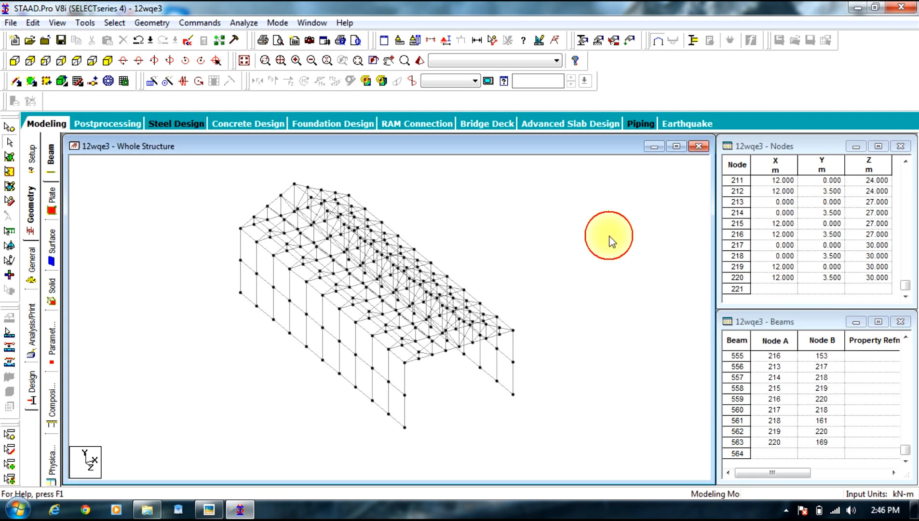
- Switch the model to front view and compare it with the steel truss drawings in Picasa Photo Viewer, returning to STAAD.Pro
click(15, 61)
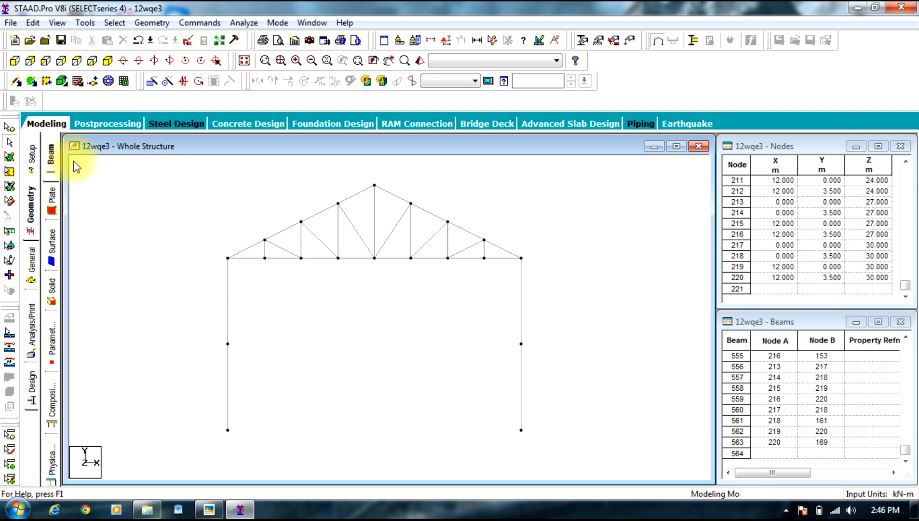
click(209, 510)
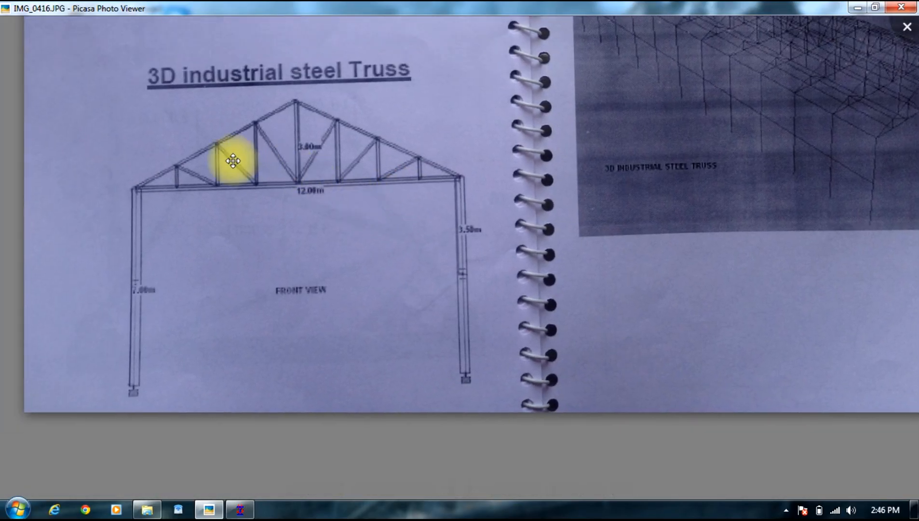
mouse_move(617, 178)
mouse_down()
mouse_move(492, 298)
mouse_move(442, 314)
mouse_up()
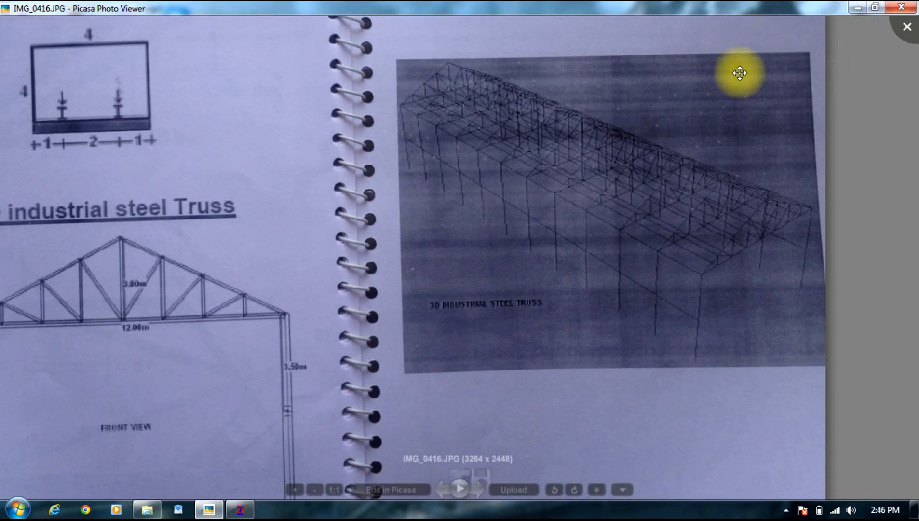
click(850, 9)
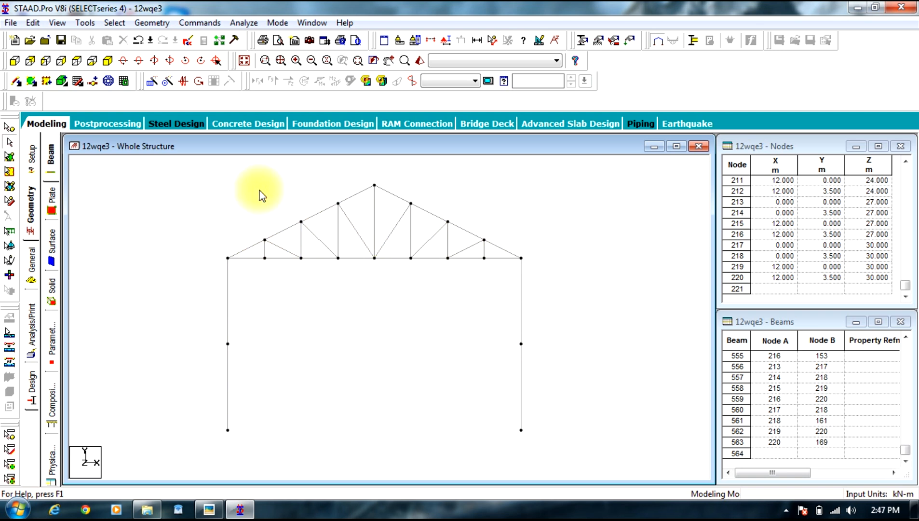
- Define three Assign Profile properties in STEEL for the members: Angle, Double Angle and Channel
click(31, 265)
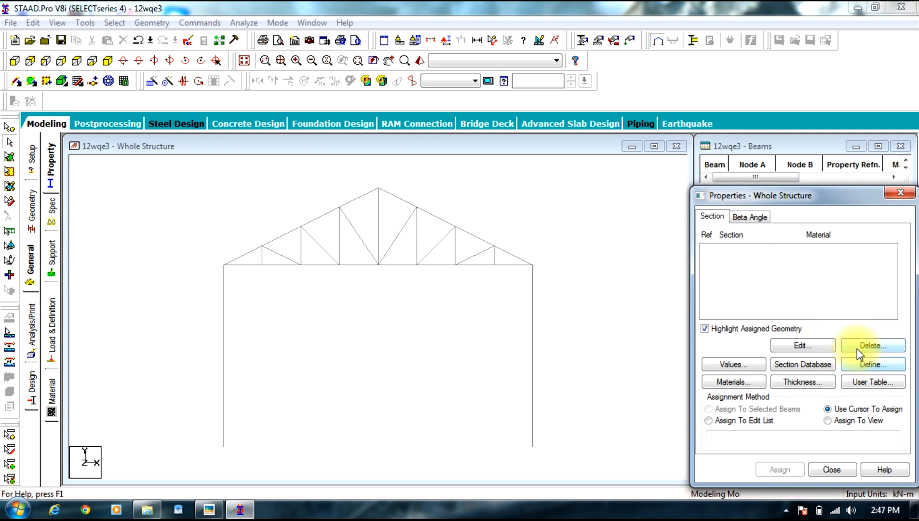
click(864, 364)
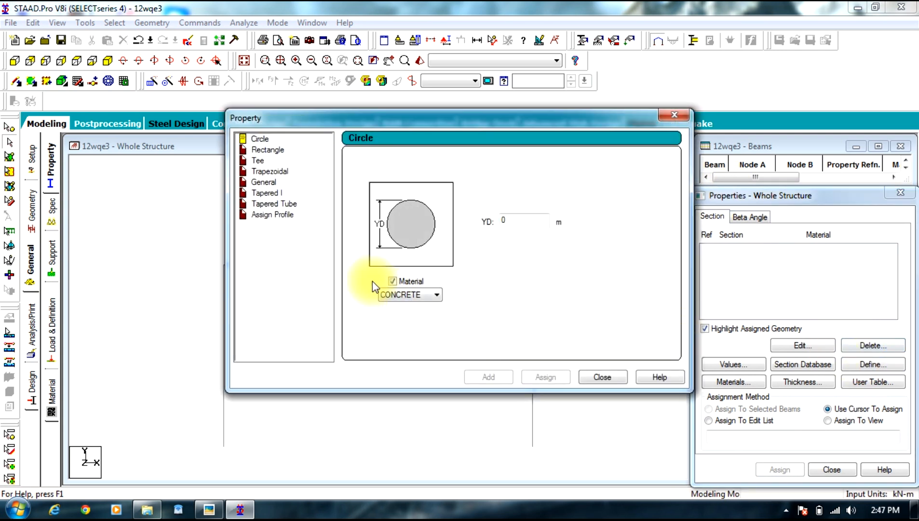
click(273, 214)
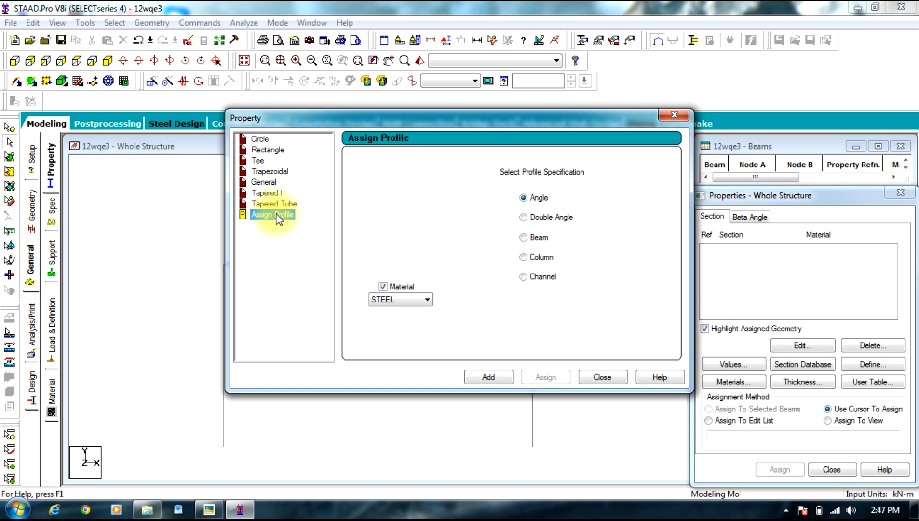
click(487, 379)
click(524, 217)
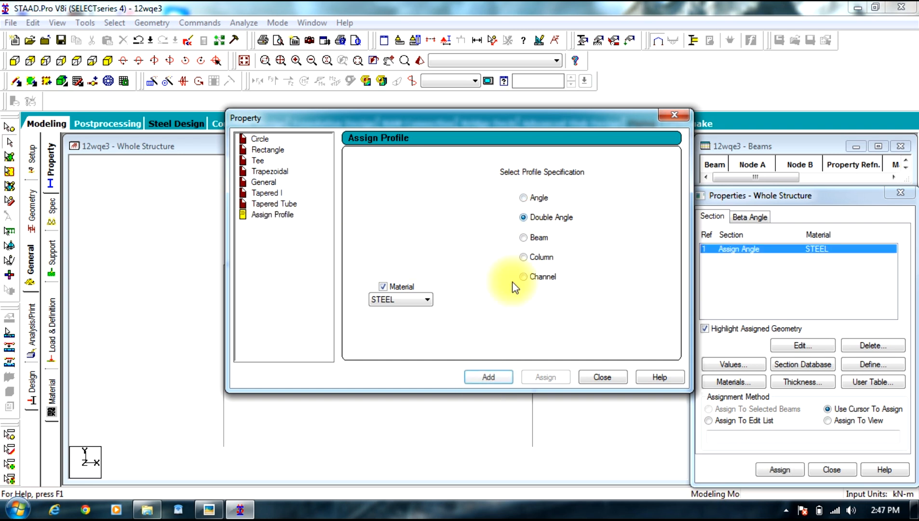
click(485, 379)
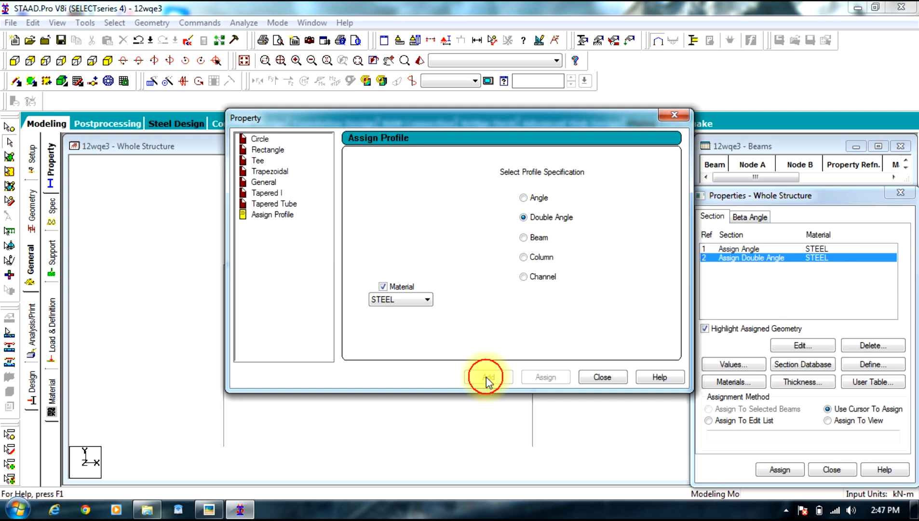
click(524, 257)
click(524, 278)
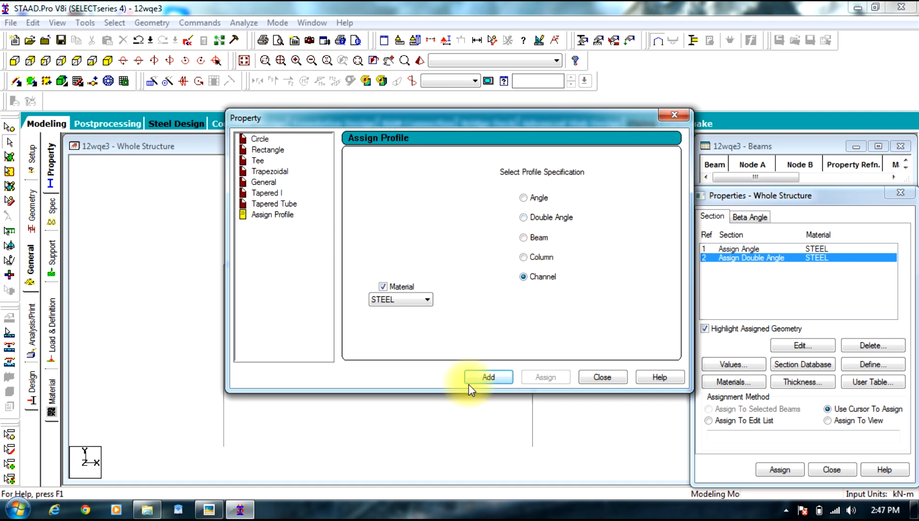
click(483, 379)
click(607, 376)
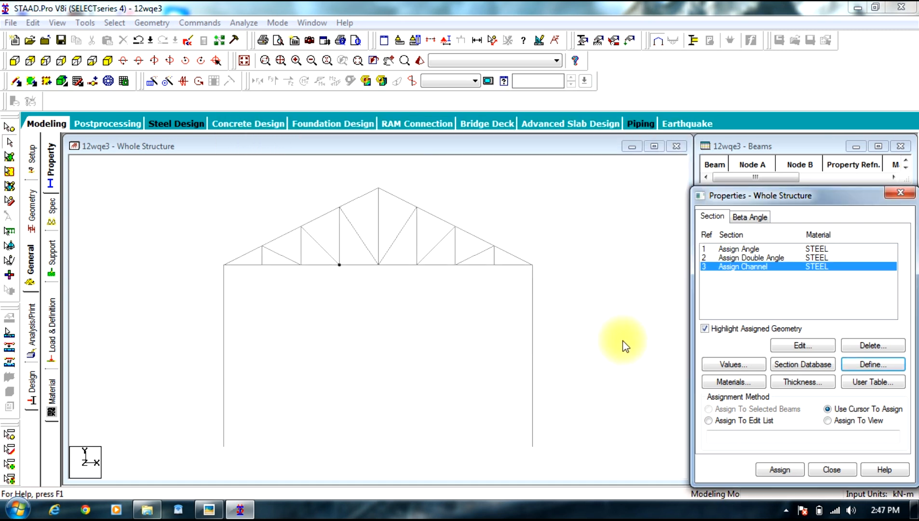
- Assign the Channel profile to all columns on both sides of the structure
drag(418, 379, 107, 494)
click(779, 470)
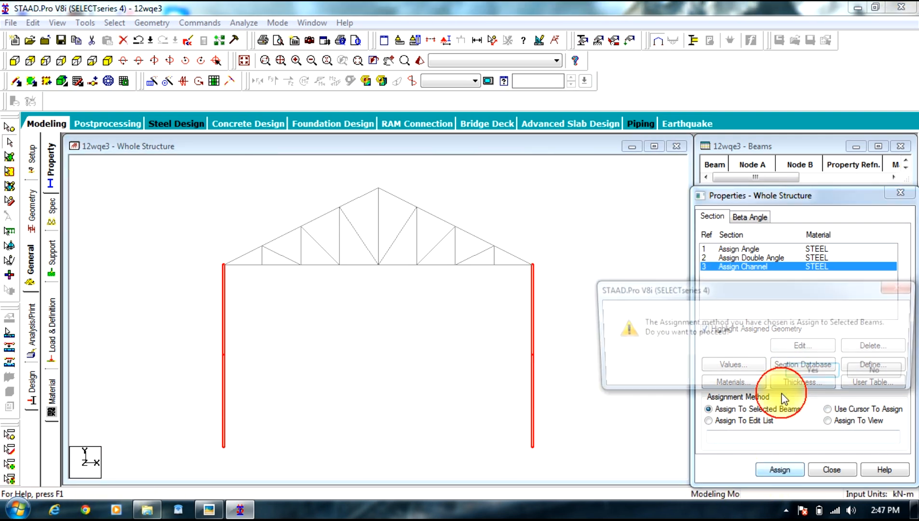
click(805, 372)
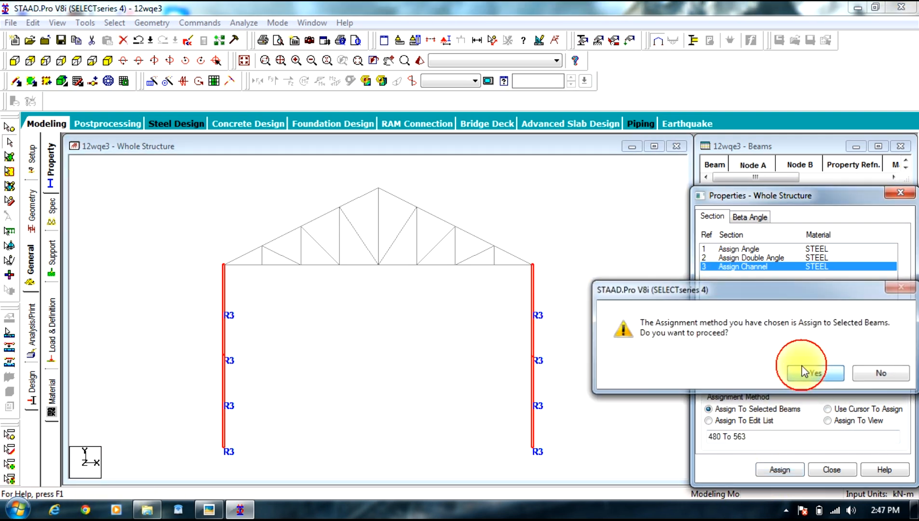
- Assign the Double Angle profile to all sloping top chord and horizontal bottom chord members of the roof trusses
click(745, 257)
drag(418, 174, 348, 185)
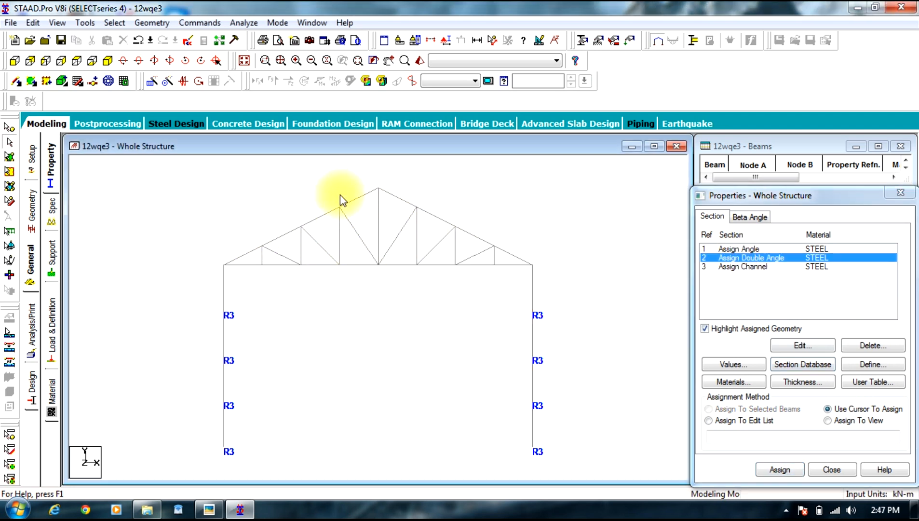
click(244, 257)
ctrl+click(278, 238)
ctrl+click(319, 218)
ctrl+click(352, 204)
ctrl+click(401, 205)
ctrl+click(437, 218)
ctrl+click(472, 235)
ctrl+click(511, 255)
ctrl+click(284, 265)
ctrl+click(321, 264)
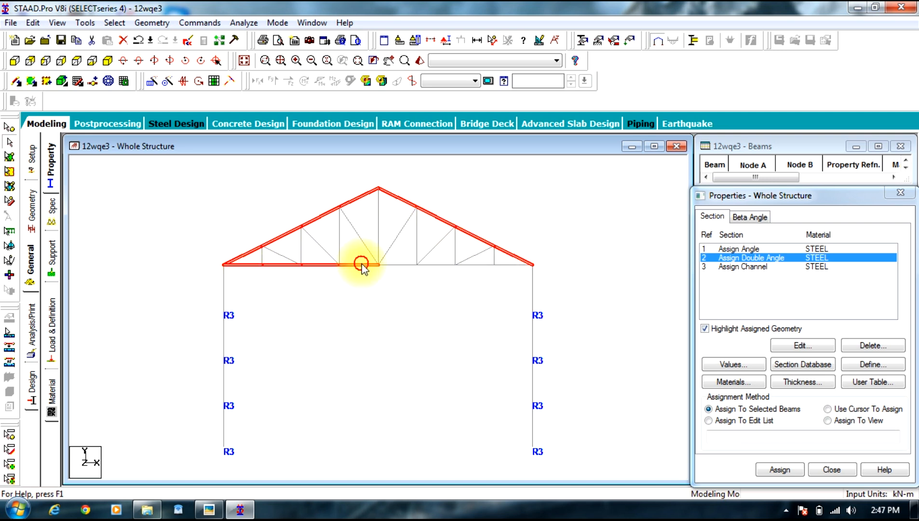
ctrl+click(419, 266)
ctrl+click(485, 265)
click(781, 469)
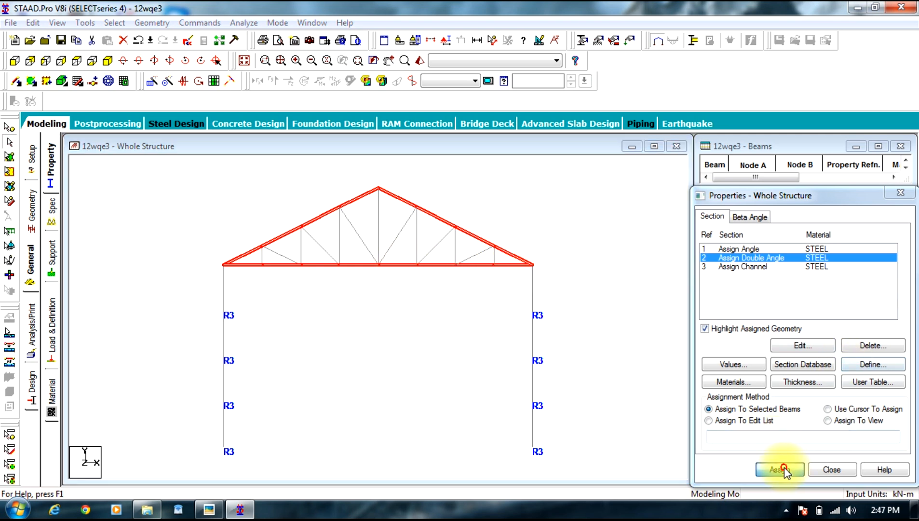
click(816, 373)
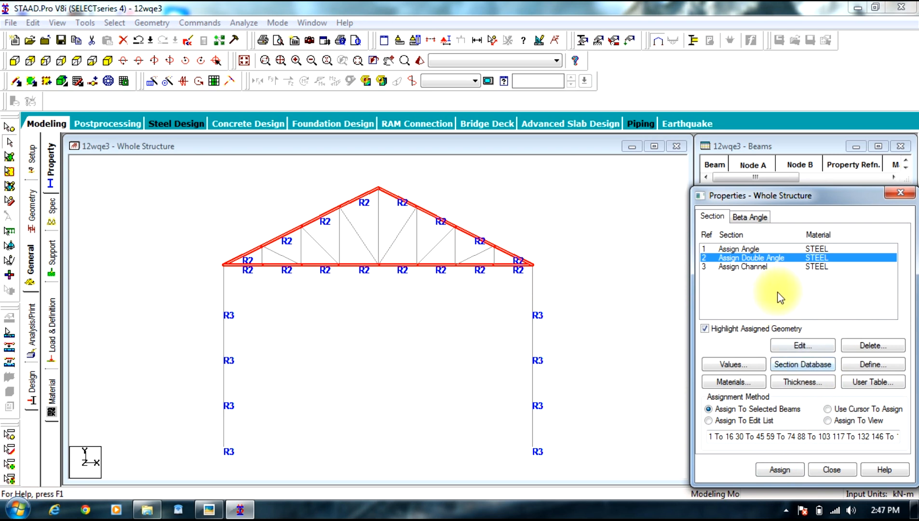
- Assign the Angle profile to all vertical and diagonal web members inside the roof trusses
click(748, 249)
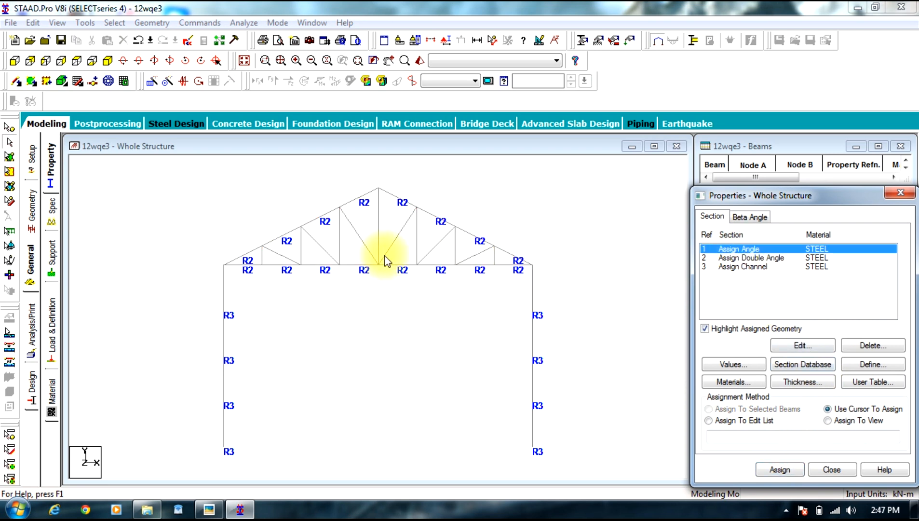
click(270, 263)
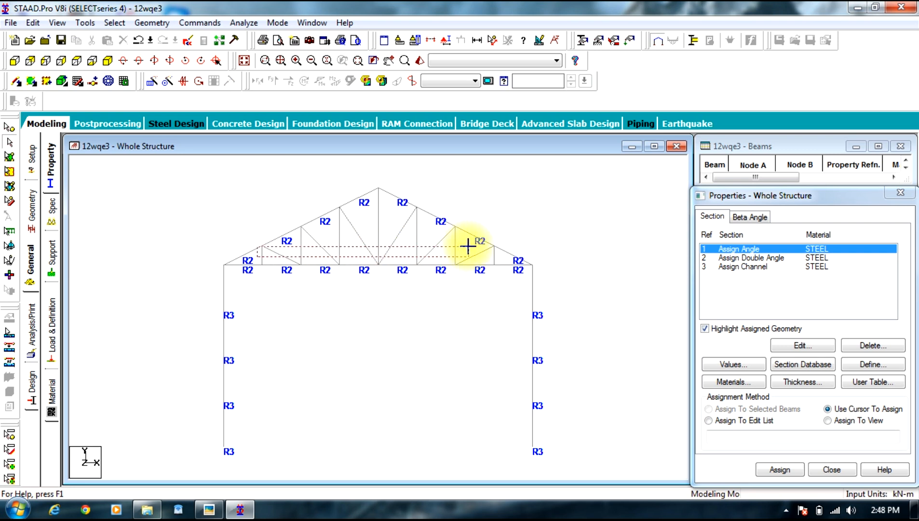
click(483, 251)
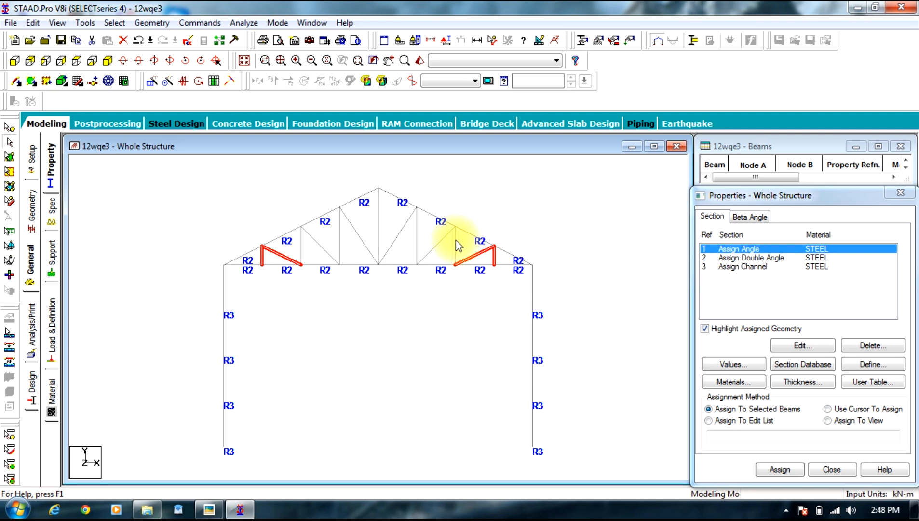
click(293, 260)
drag(331, 223, 425, 247)
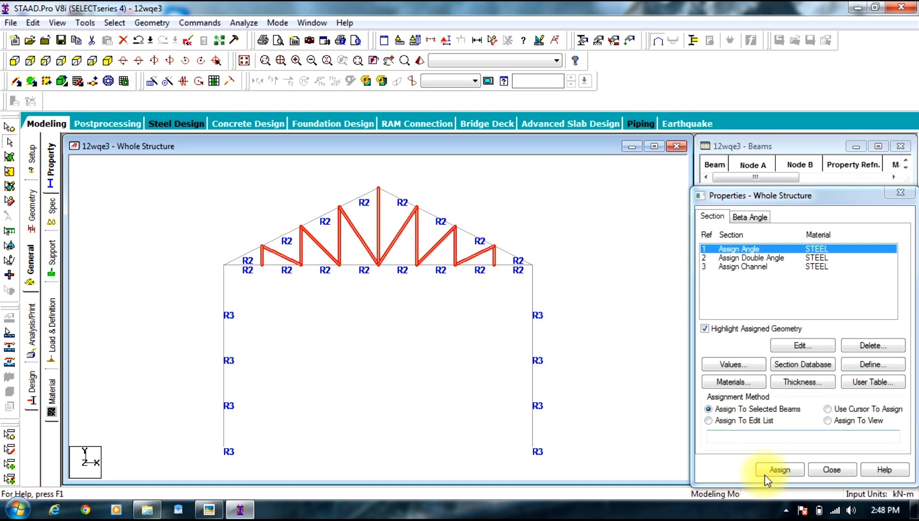
click(780, 469)
click(813, 374)
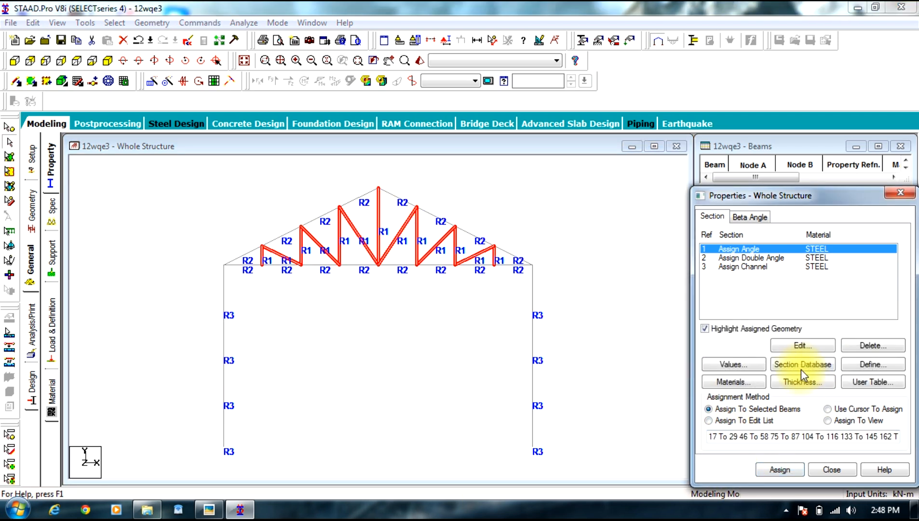
- Add the single angle section ISA40x40x6 in STEEL from the Indian section database to the properties
click(570, 241)
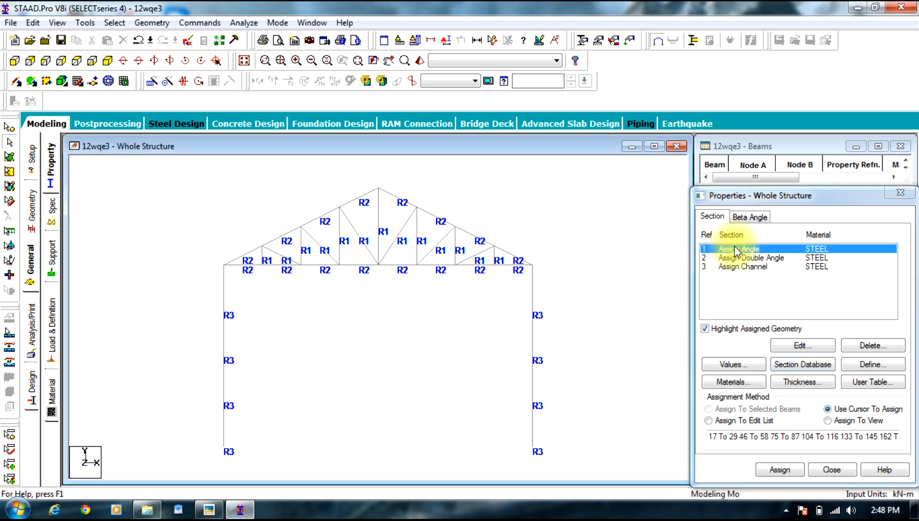
click(787, 365)
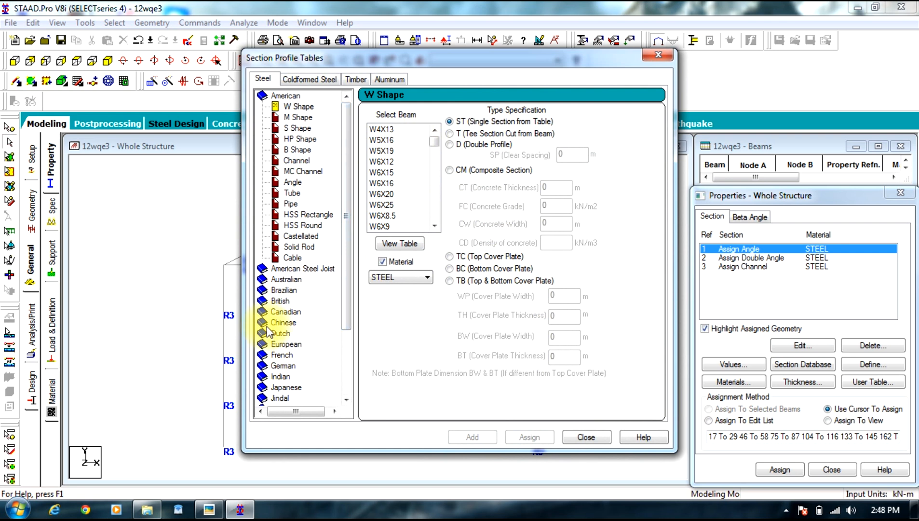
click(279, 377)
drag(433, 148, 436, 167)
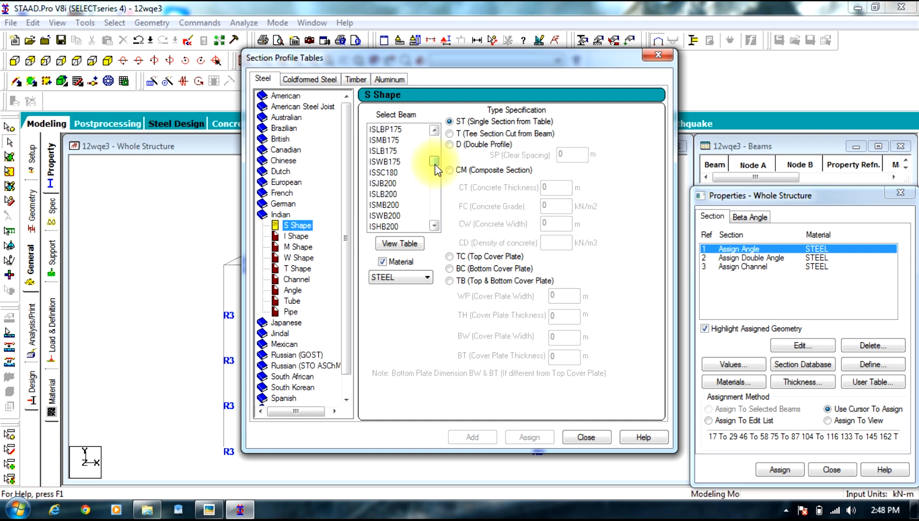
click(293, 290)
mouse_move(427, 151)
mouse_down()
mouse_move(434, 171)
mouse_move(430, 159)
mouse_up()
scroll(390, 163, up, 1)
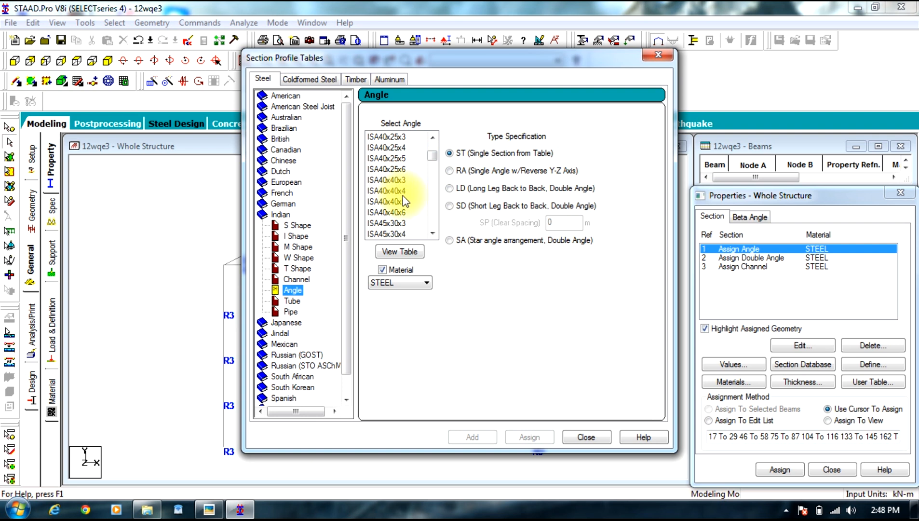
click(402, 213)
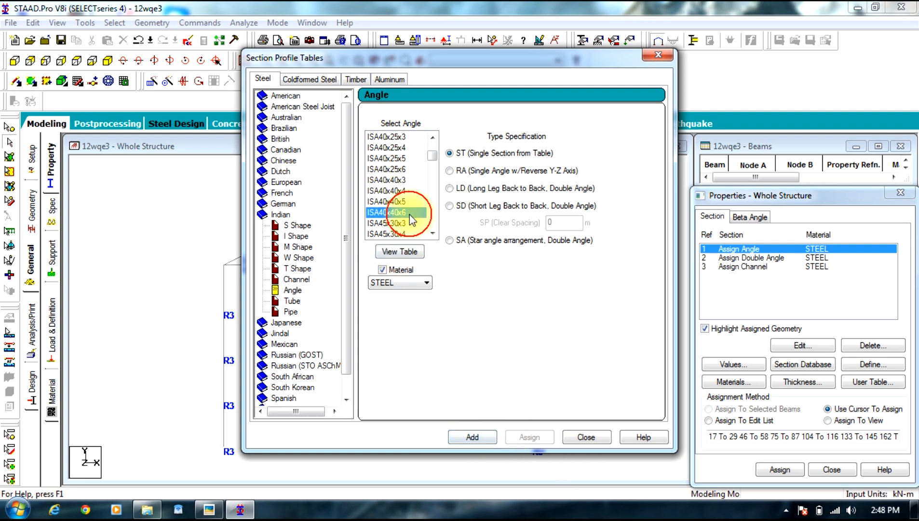
click(460, 442)
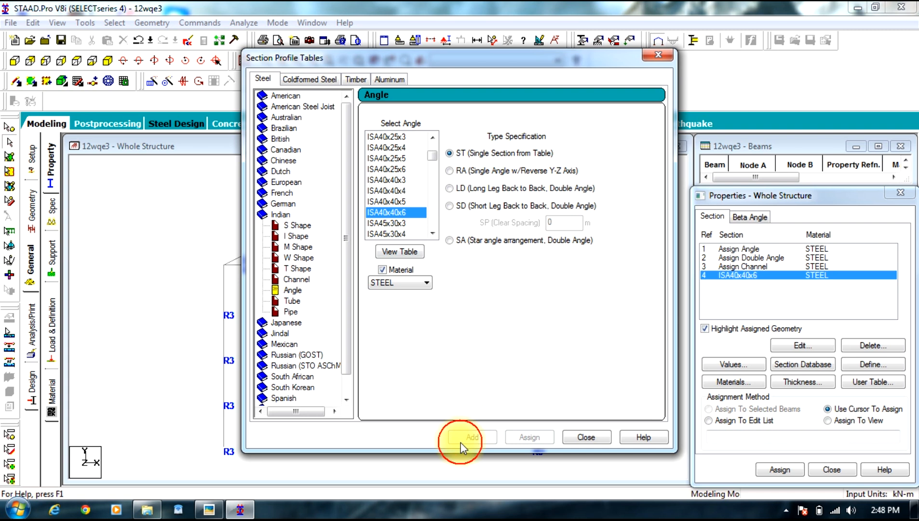
click(584, 439)
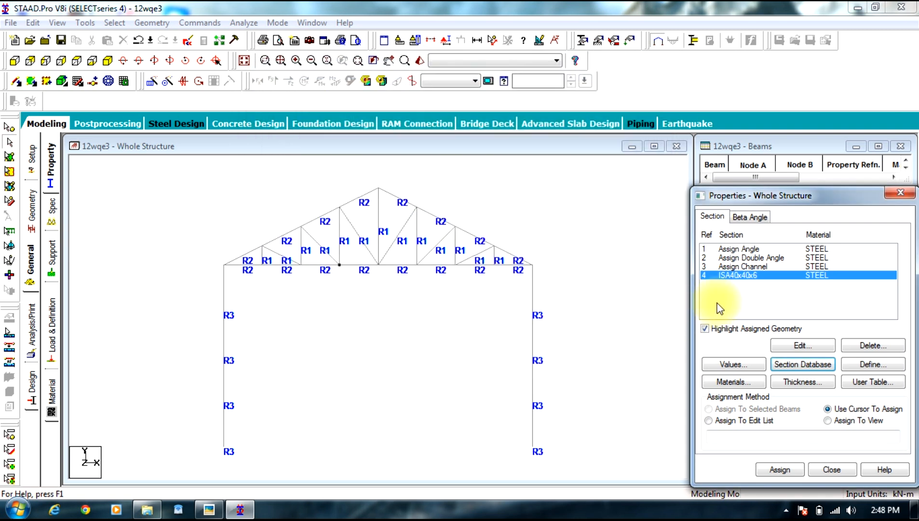
- Delete the ISA40x40x6 section from the property list
click(736, 249)
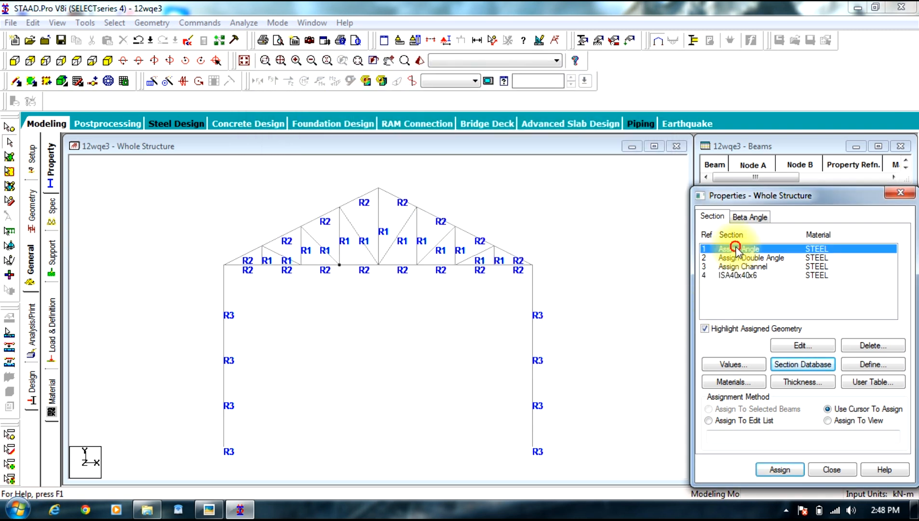
click(746, 276)
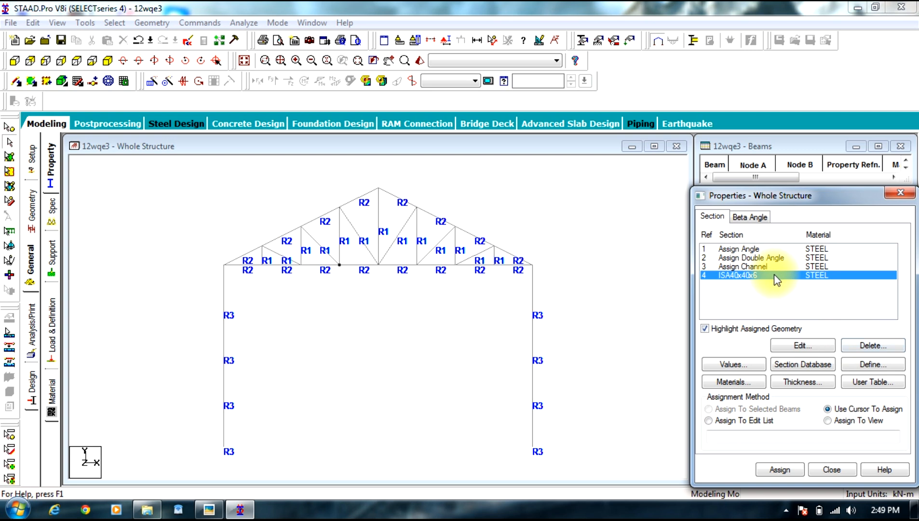
click(853, 346)
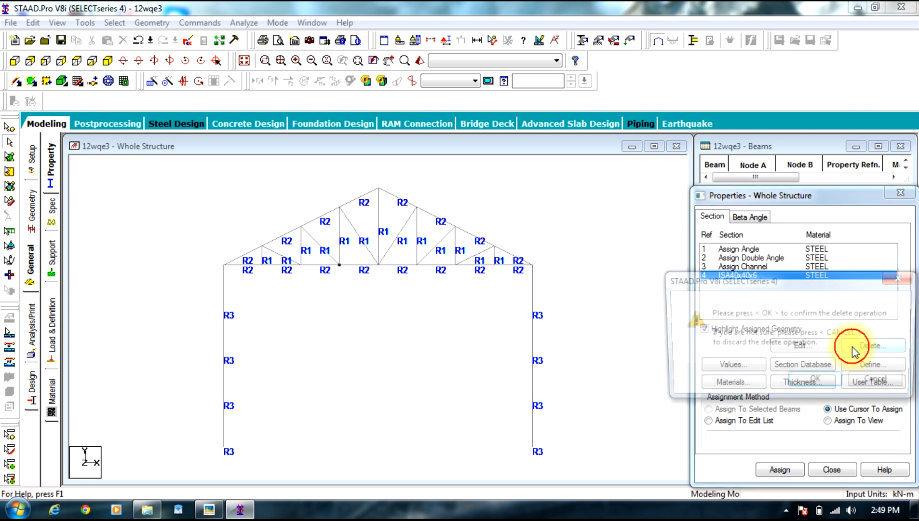
click(604, 238)
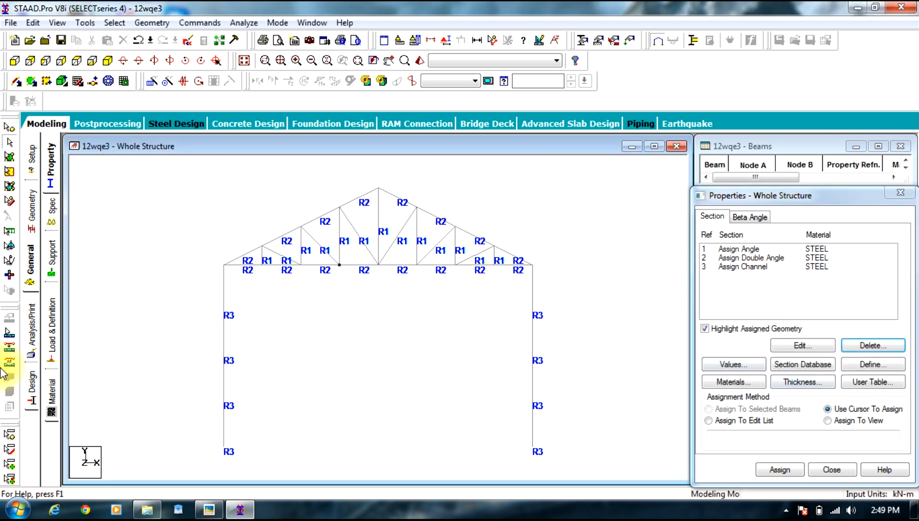
- Check the column bases in the reference photo in Picasa Photo Viewer and create a fixed support in STAAD.Pro
click(52, 260)
click(815, 370)
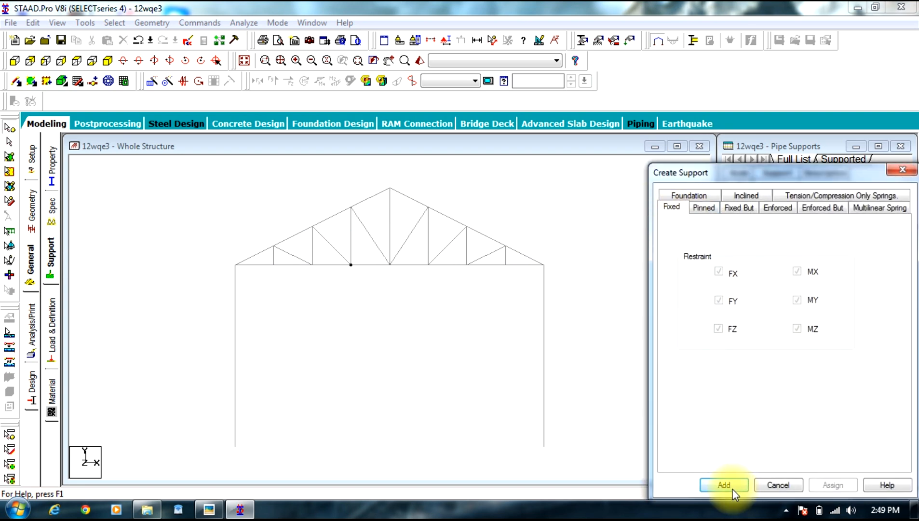
click(209, 507)
drag(273, 342, 425, 191)
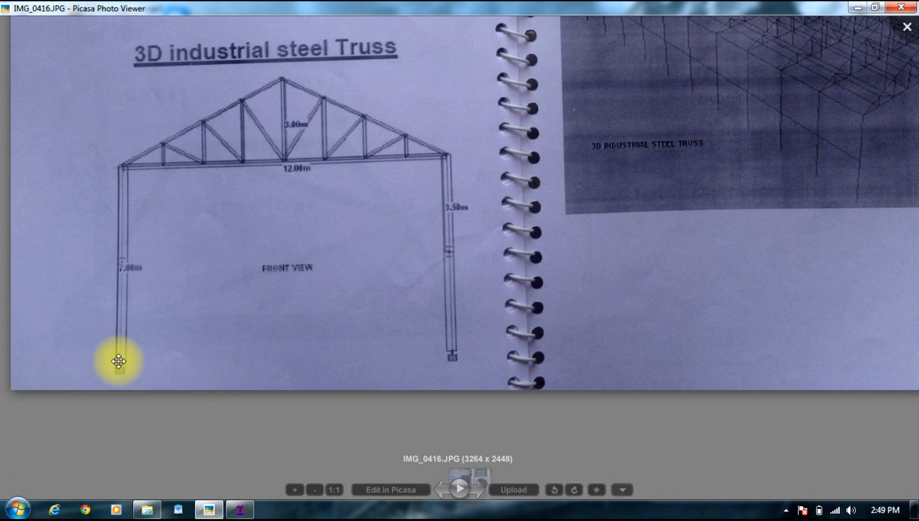
drag(536, 236, 464, 315)
click(859, 6)
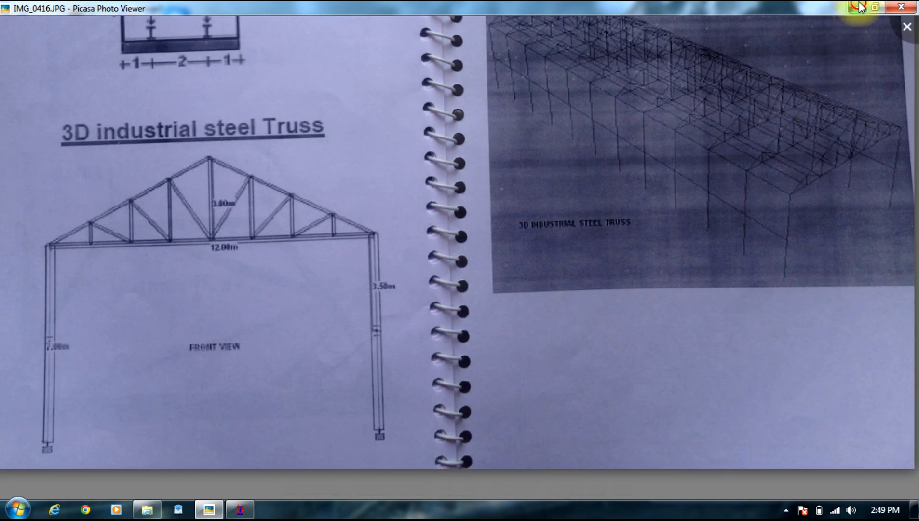
click(724, 485)
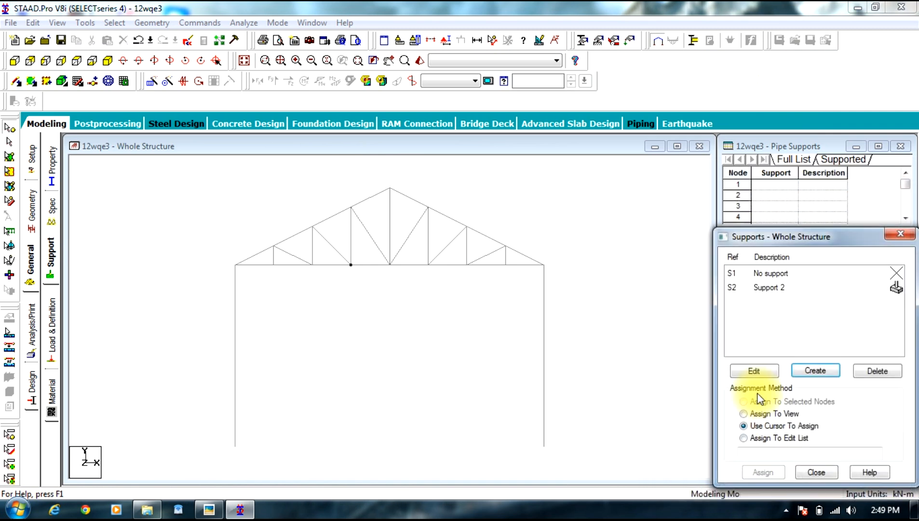
- Assign the fixed support to the base nodes of all columns on both sides of the structure
click(770, 288)
drag(567, 431, 125, 483)
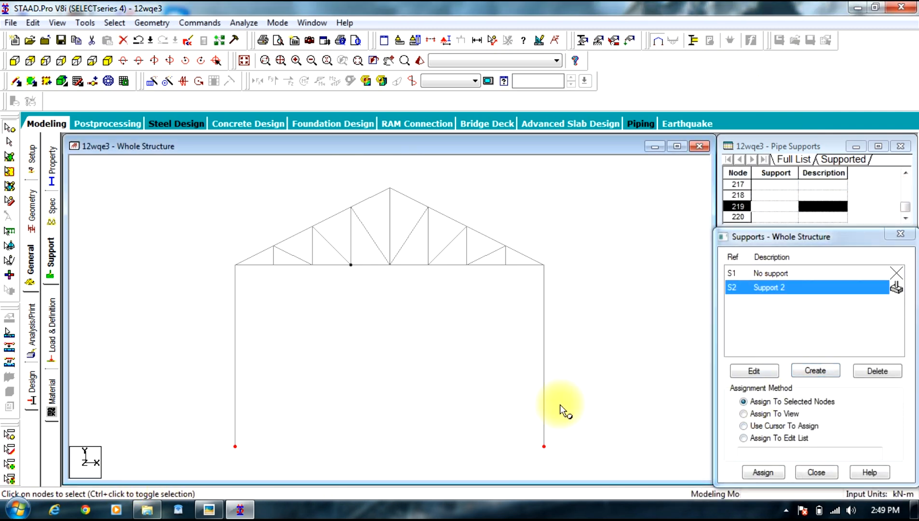
click(763, 471)
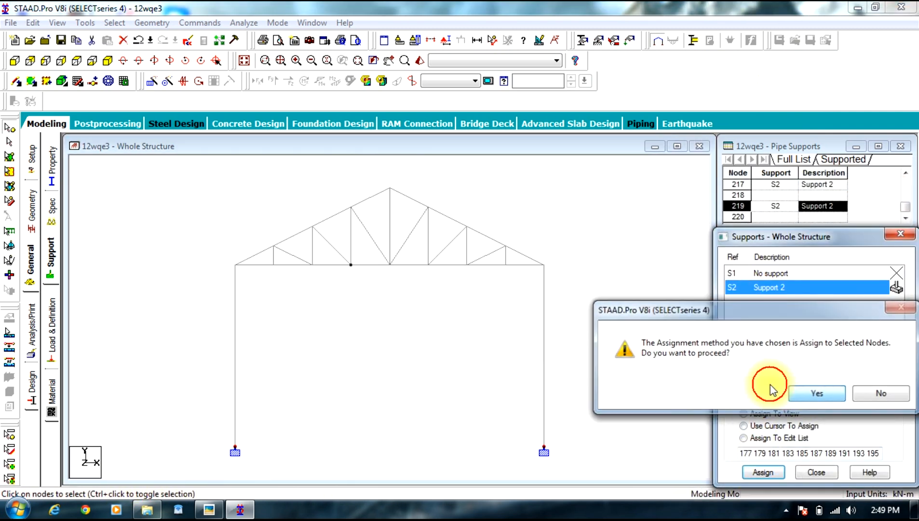
click(796, 393)
- Add wind definition type 1 with the comment WIND 1 and start adding an intensity to it
click(58, 314)
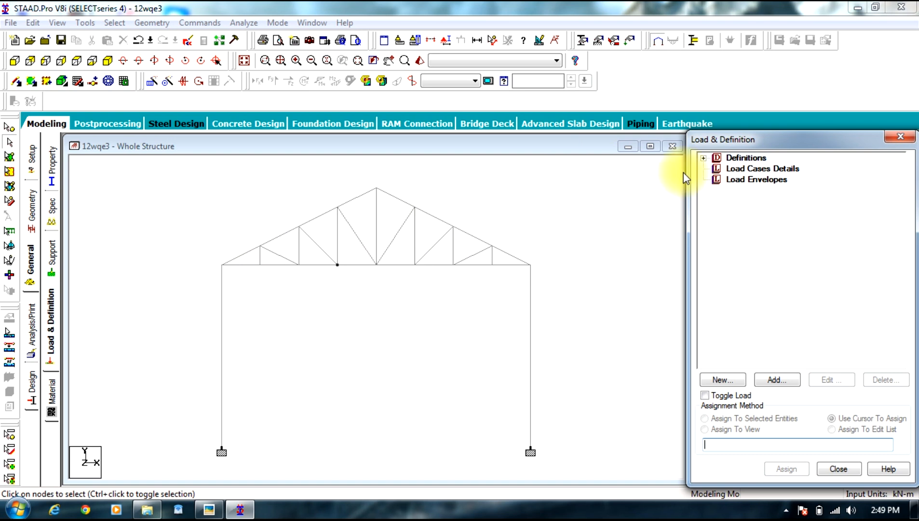
click(705, 158)
click(705, 158)
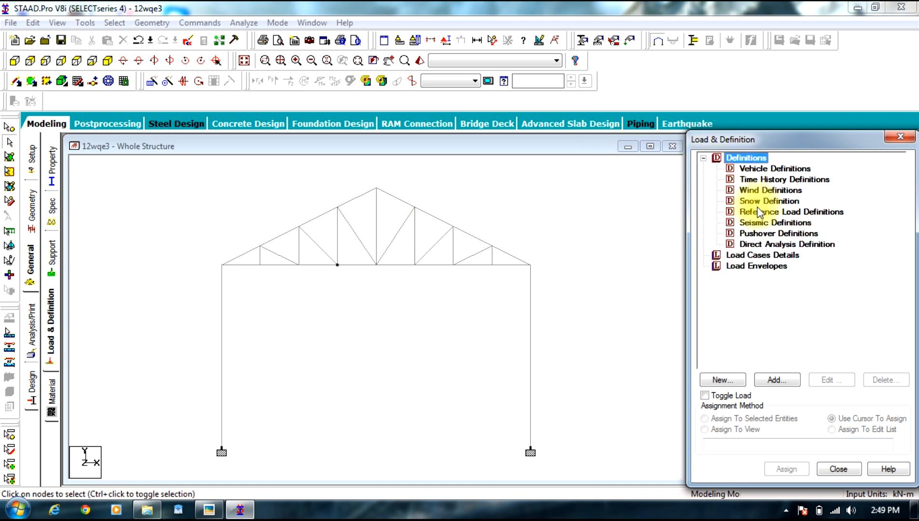
click(752, 190)
click(778, 379)
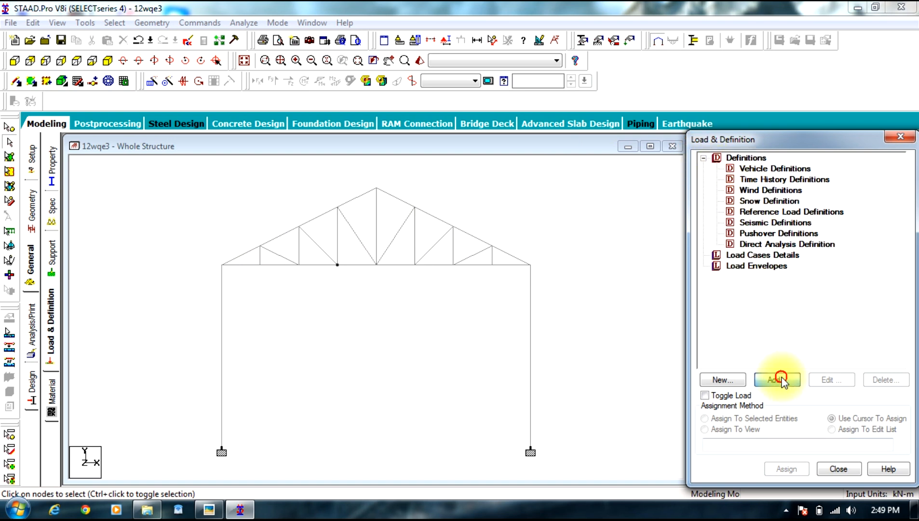
click(448, 346)
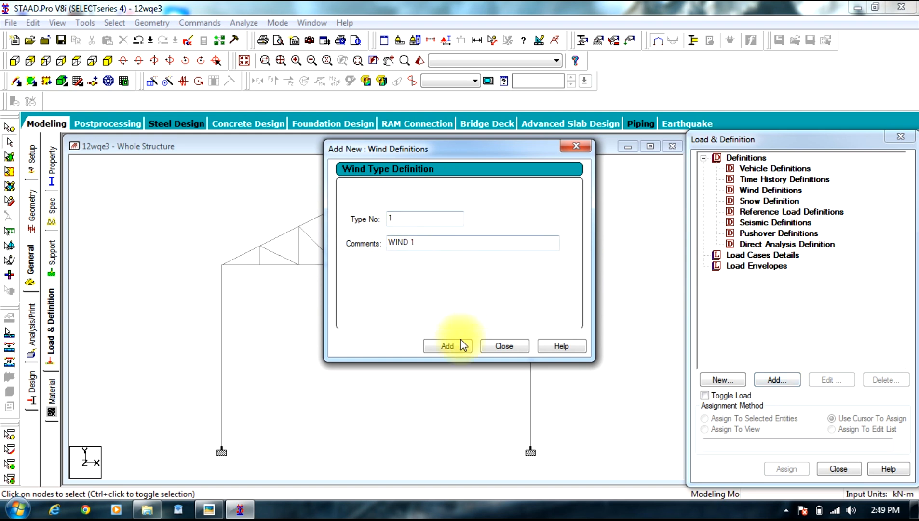
click(503, 346)
click(774, 200)
click(783, 379)
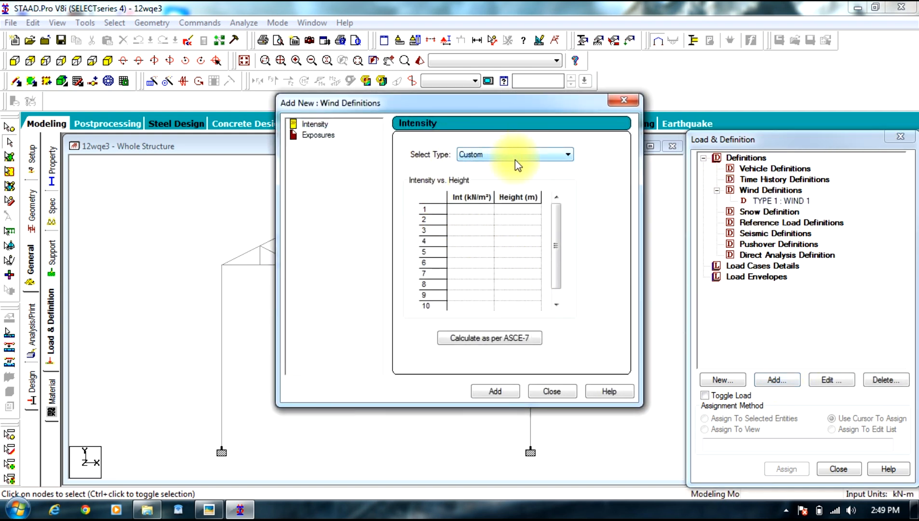
- Enter a custom wind intensity of 1.5 kN/m² at a height of 10 m
click(515, 157)
click(516, 164)
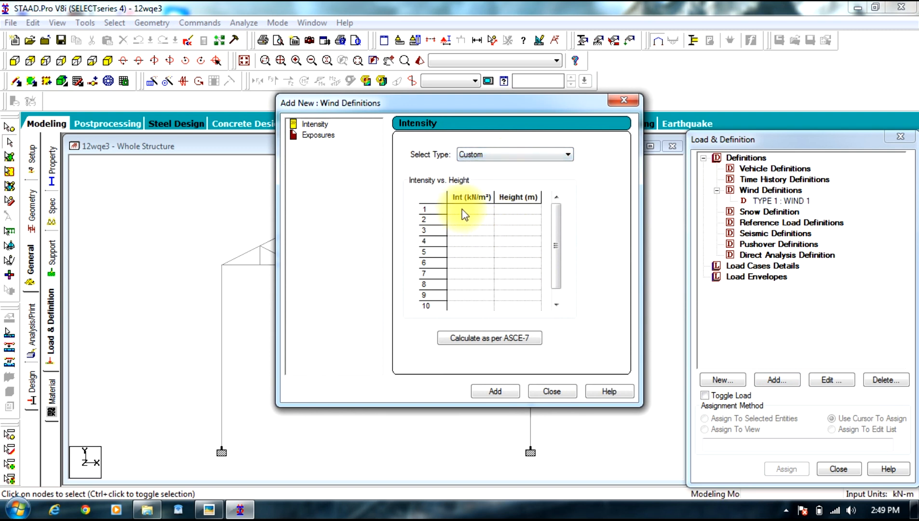
text(1.5)
click(533, 210)
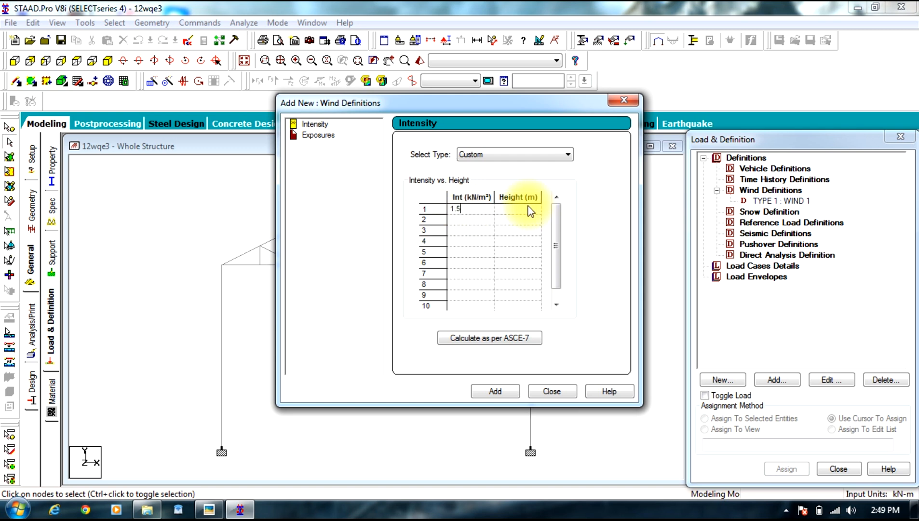
click(529, 214)
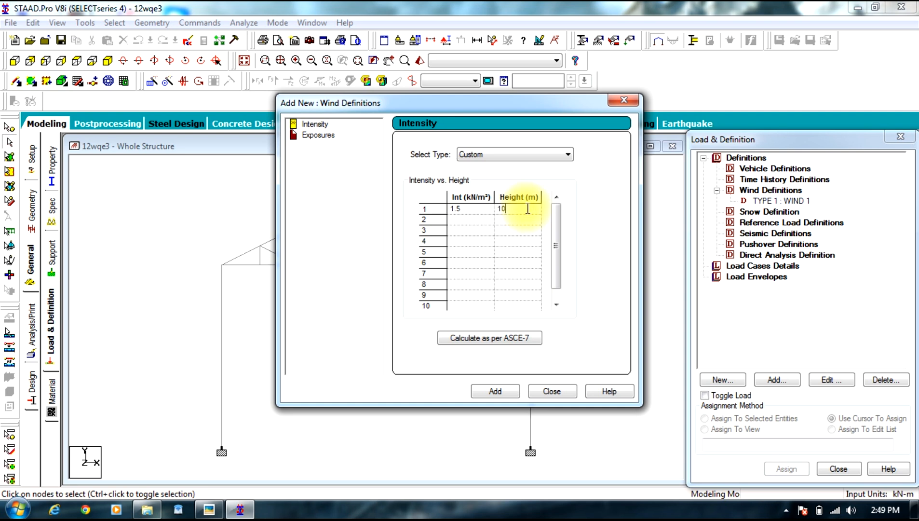
- Open the ASCE-7 wind load calculation and set the structure type to Lattice Framework
click(463, 339)
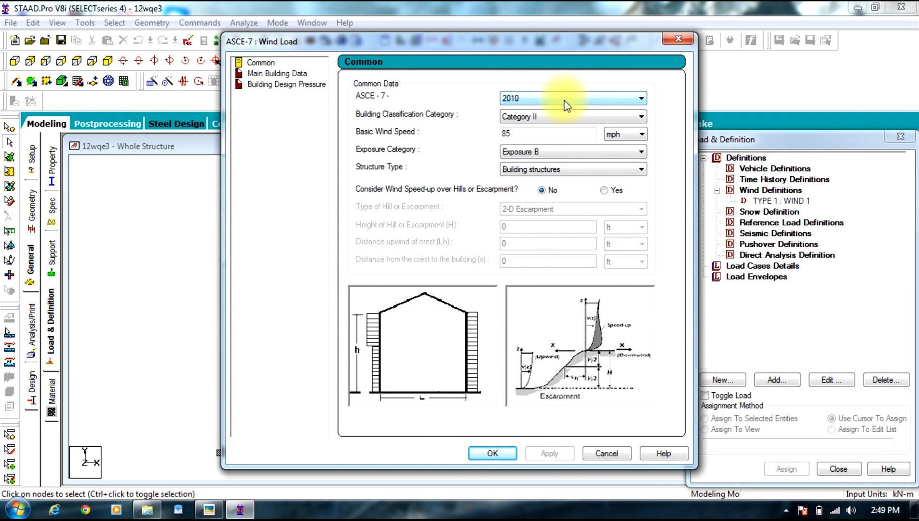
click(544, 169)
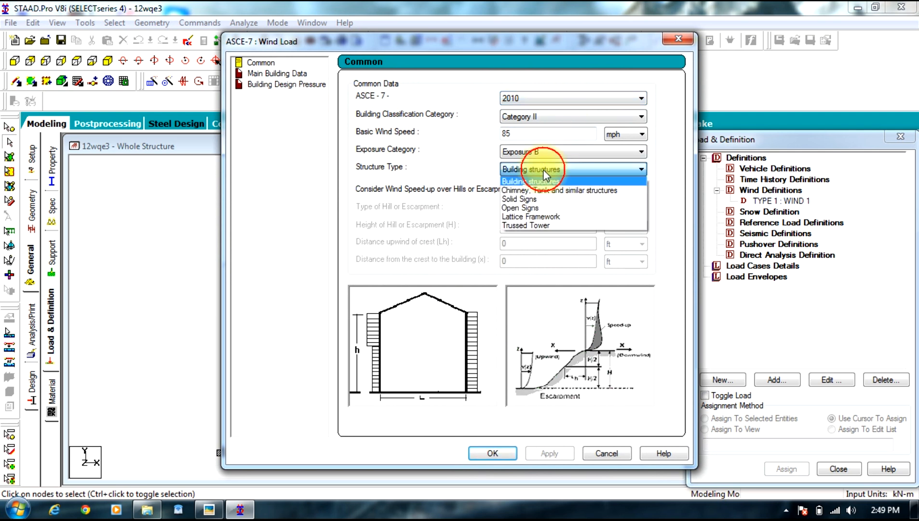
click(541, 228)
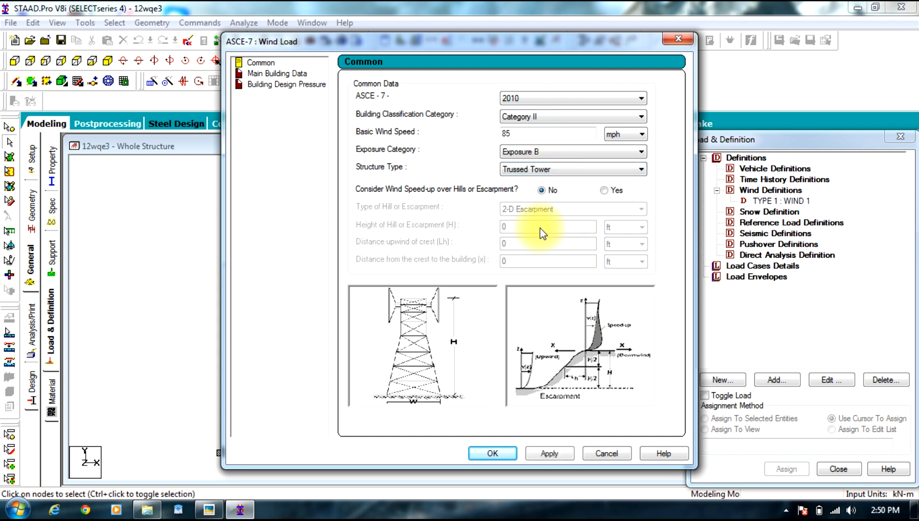
click(566, 172)
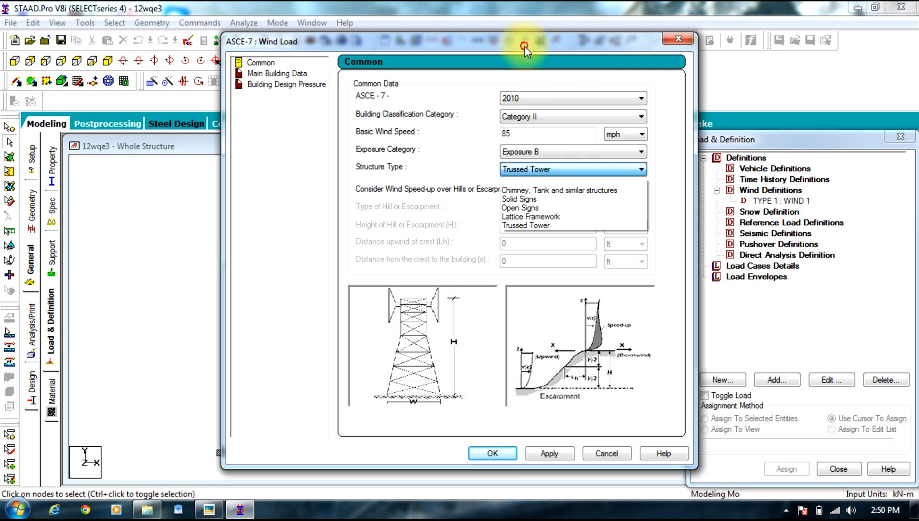
click(524, 46)
click(583, 169)
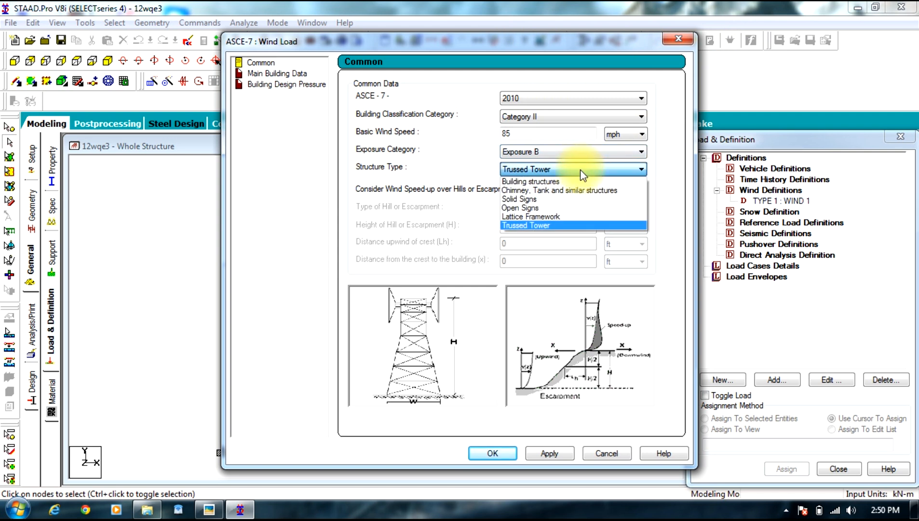
click(572, 218)
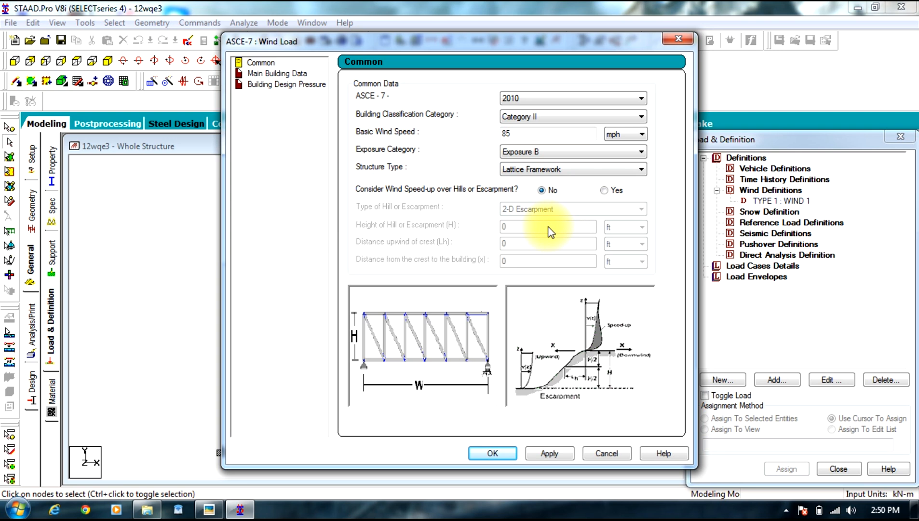
- Calculate the WIND 1 intensities per ASCE-7 2010 with Category II, 85 mph and Exposure B, and add them to the definition
click(550, 152)
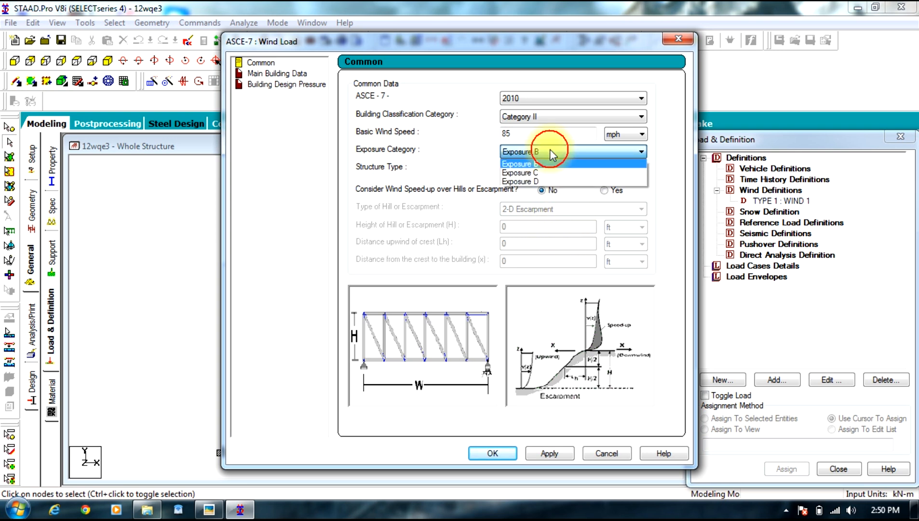
click(550, 149)
click(589, 117)
click(591, 117)
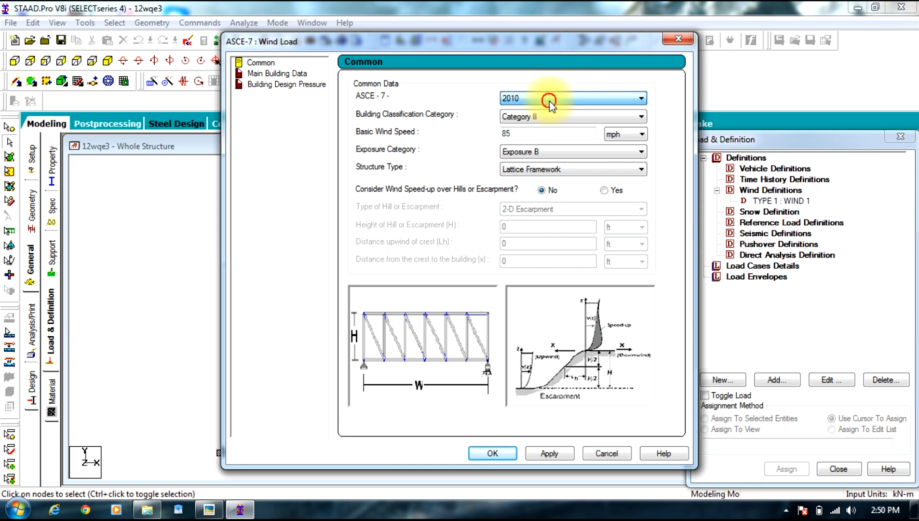
click(550, 453)
click(513, 453)
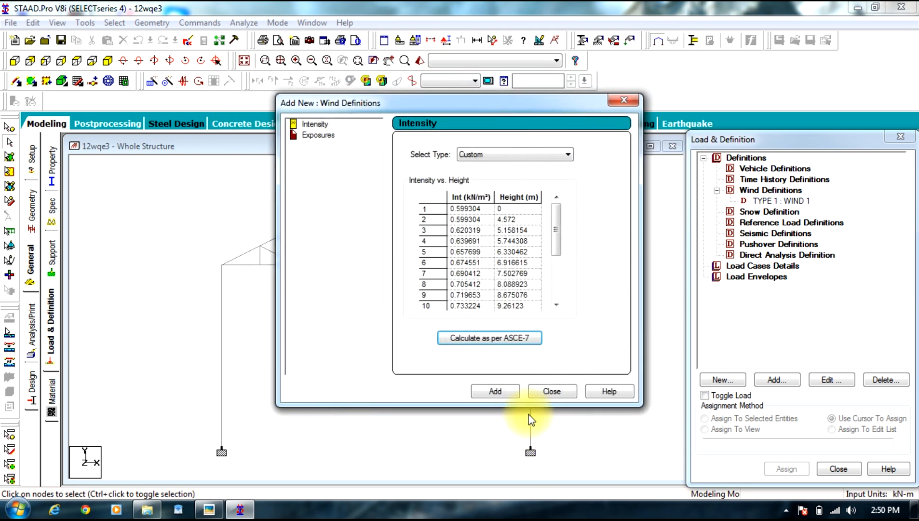
click(500, 390)
- Add an exposure with a factor of 1 to the WIND 1 definition
double_click(393, 195)
text(1)
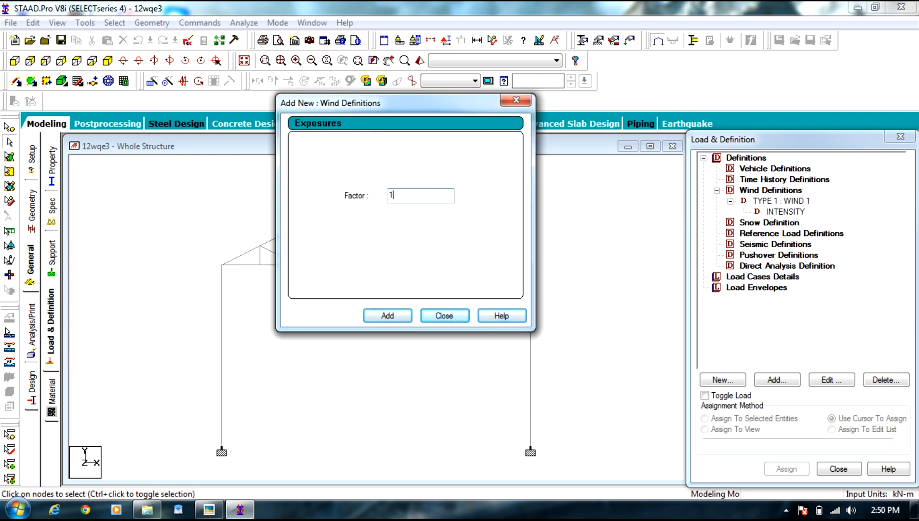
click(386, 318)
click(462, 248)
click(403, 315)
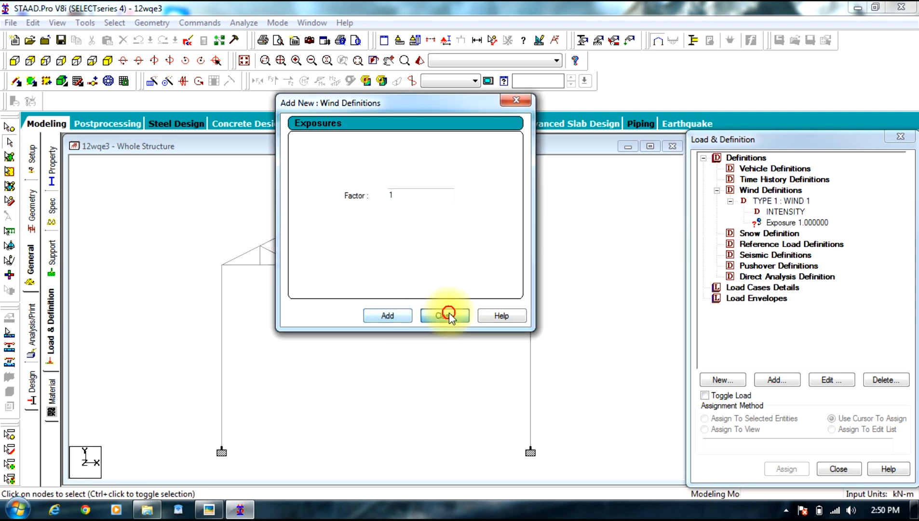
click(444, 315)
- Assign the WIND 1 exposure factor 1 to all nodes above the column supports, using the selected-nodes assignment method
click(794, 222)
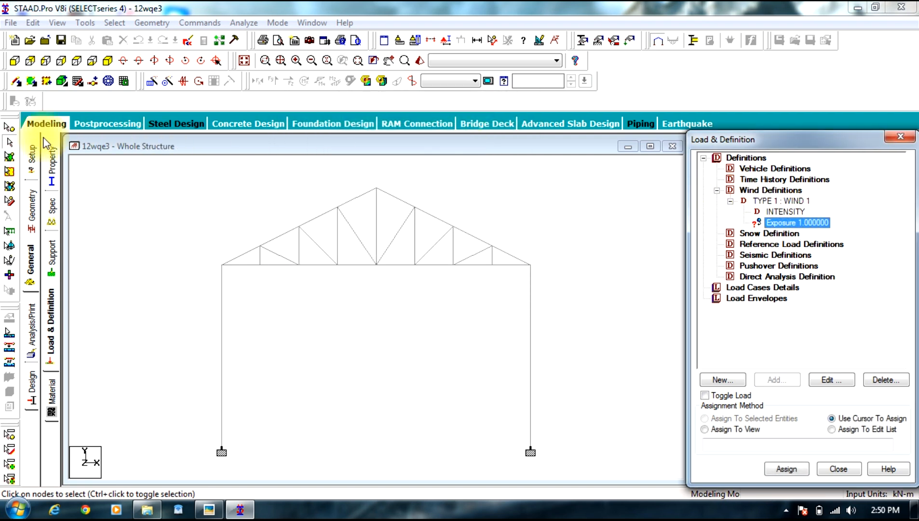
click(9, 127)
click(432, 257)
drag(432, 256, 151, 420)
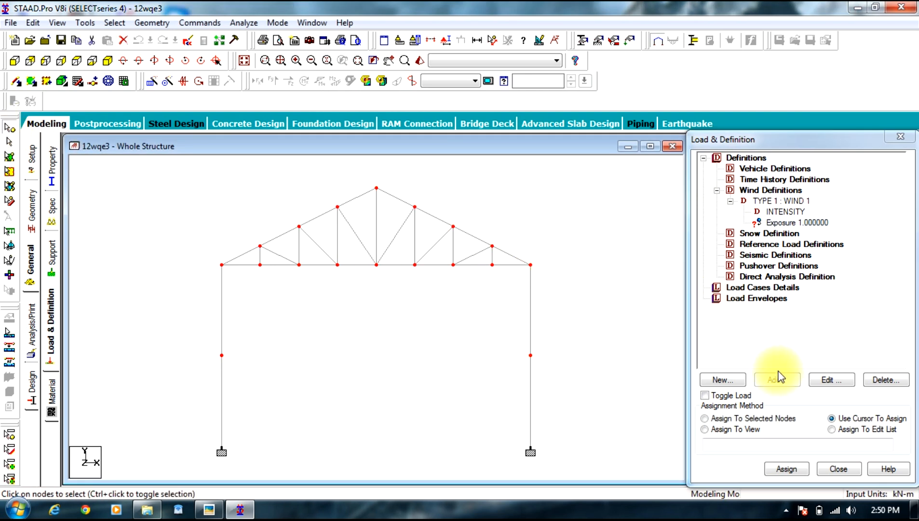
click(761, 419)
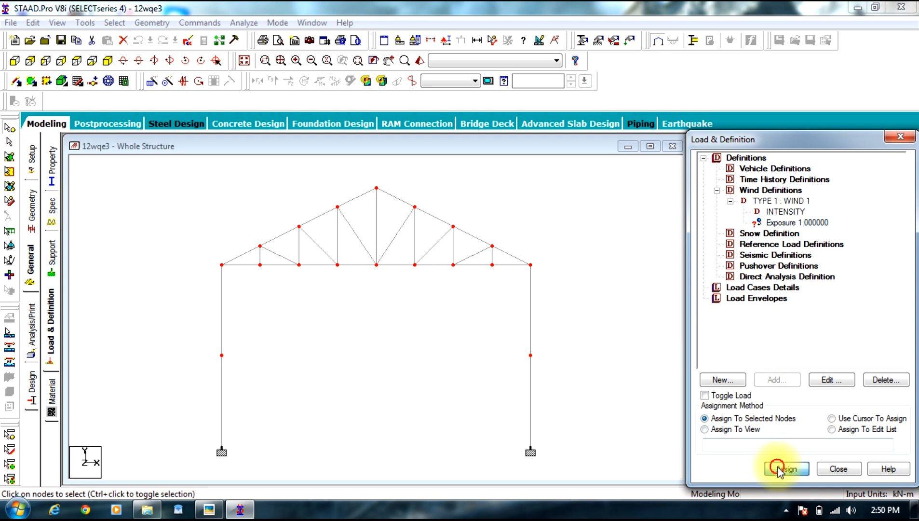
click(787, 469)
click(815, 345)
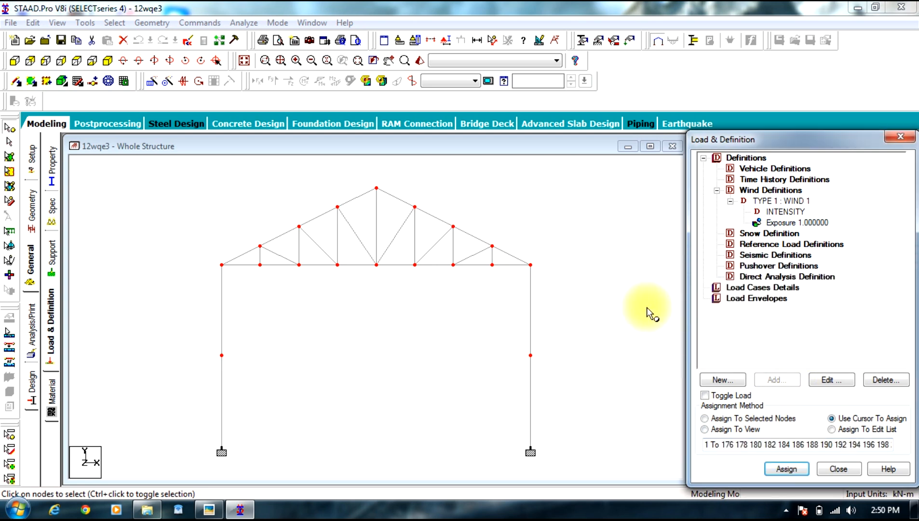
click(621, 242)
- Add primary load case 1 titled DL with the Dead loading type
click(704, 158)
click(750, 169)
click(776, 380)
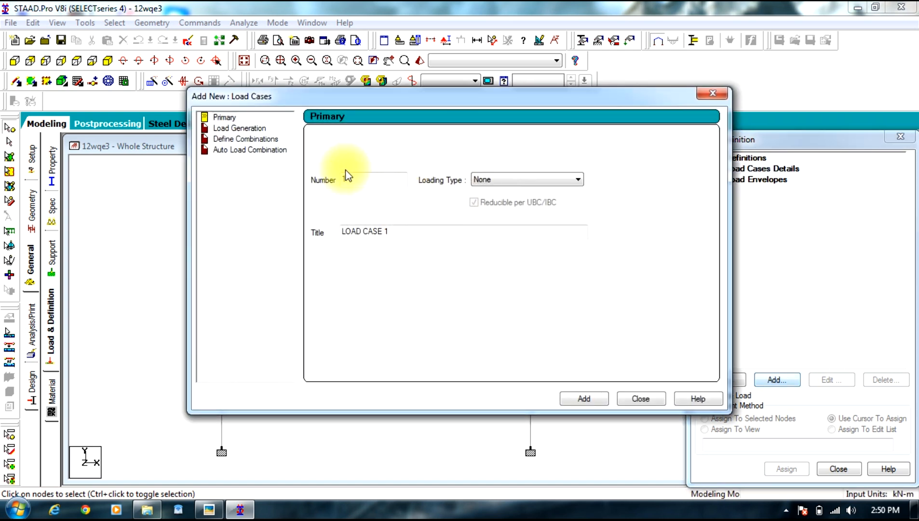
drag(410, 232, 290, 234)
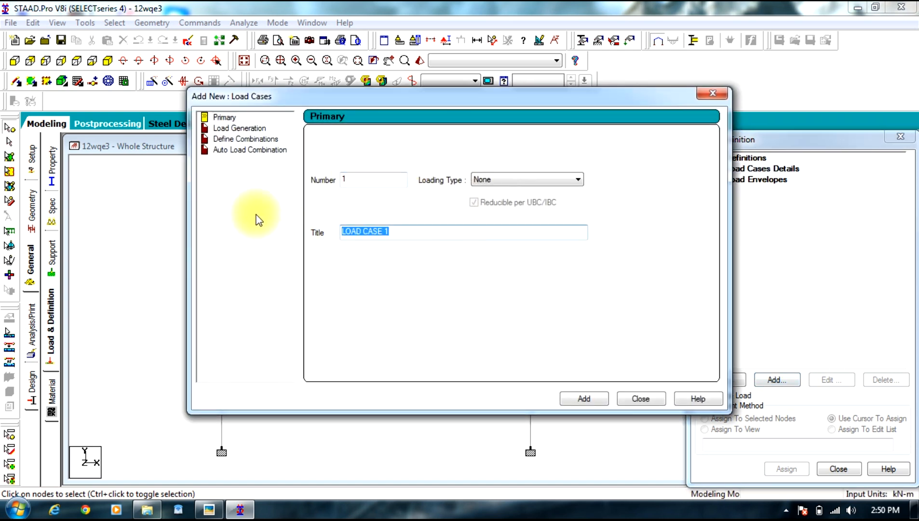
text(DL)
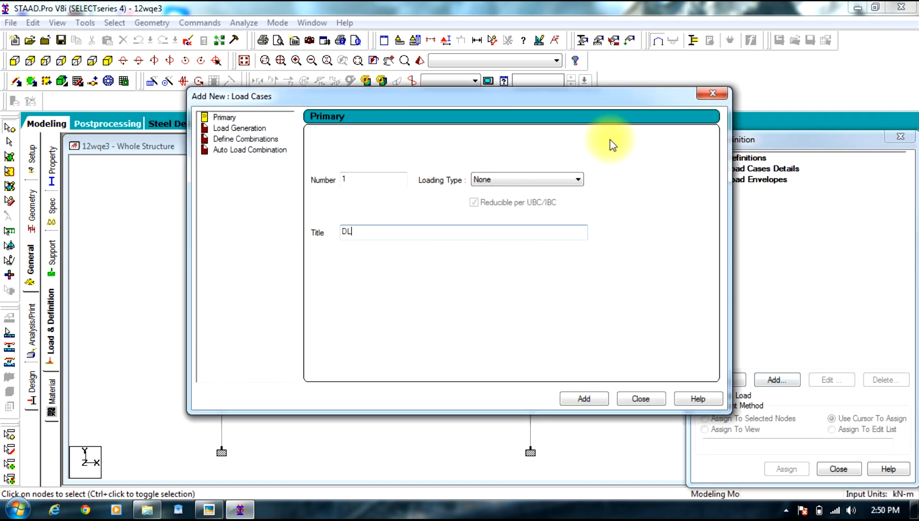
click(562, 180)
click(492, 192)
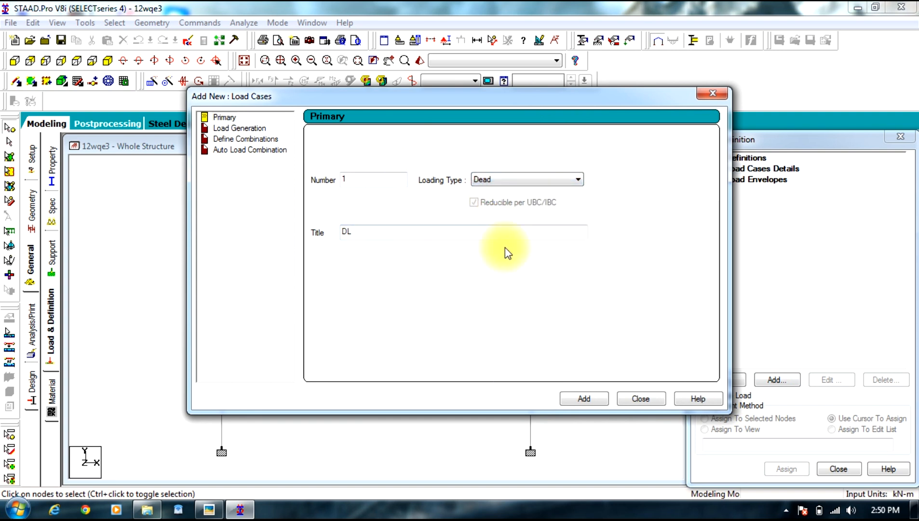
click(582, 398)
- Add primary load case 2 titled LL with the Live loading type, reducible per UBC/IBC
click(453, 232)
text(LL)
click(527, 180)
click(482, 200)
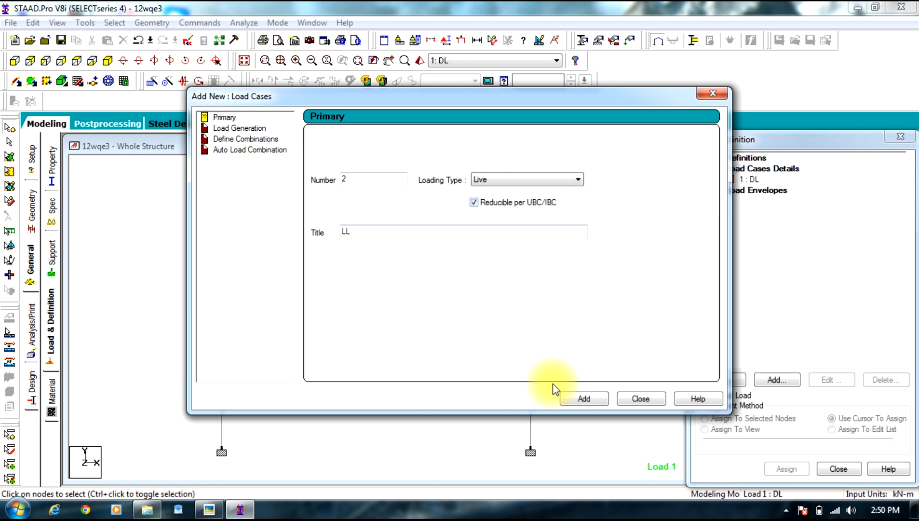
click(567, 398)
- Add primary load cases 3 and 4 titled WL X+ and WL X- with the Live loading type
click(439, 231)
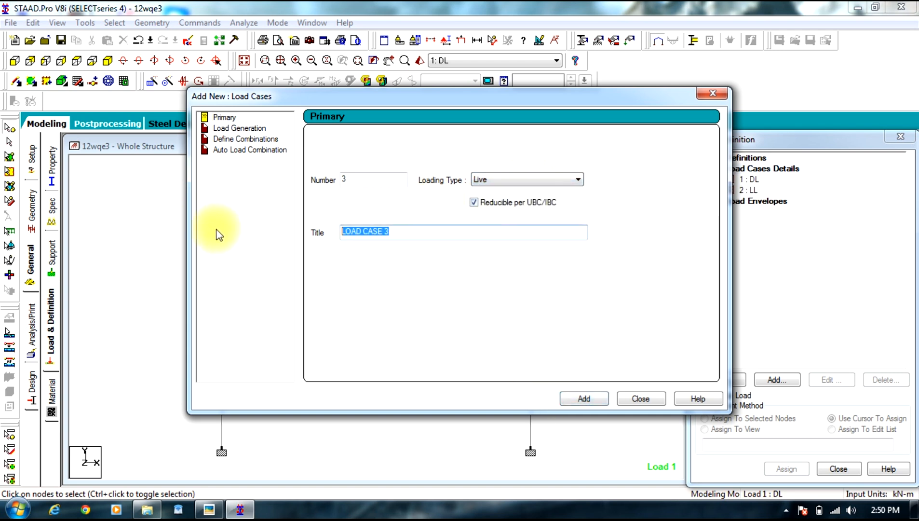
text(WL)
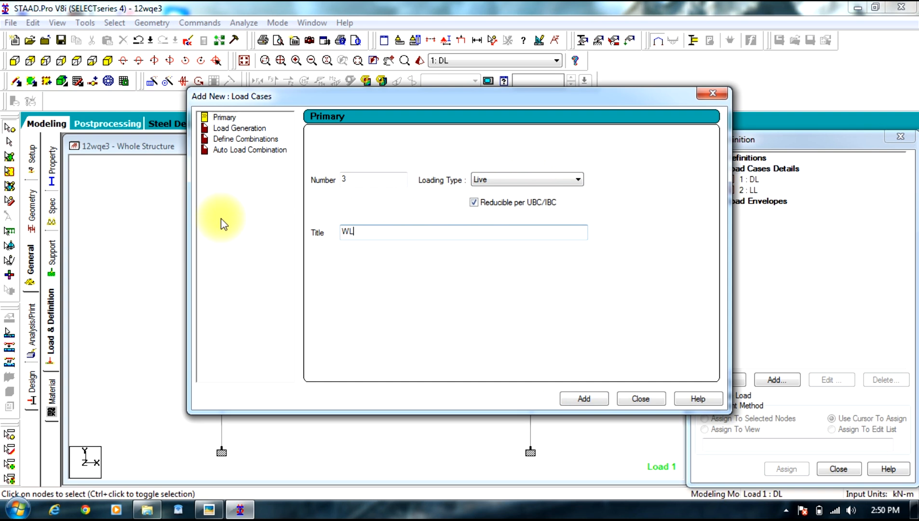
text( X+)
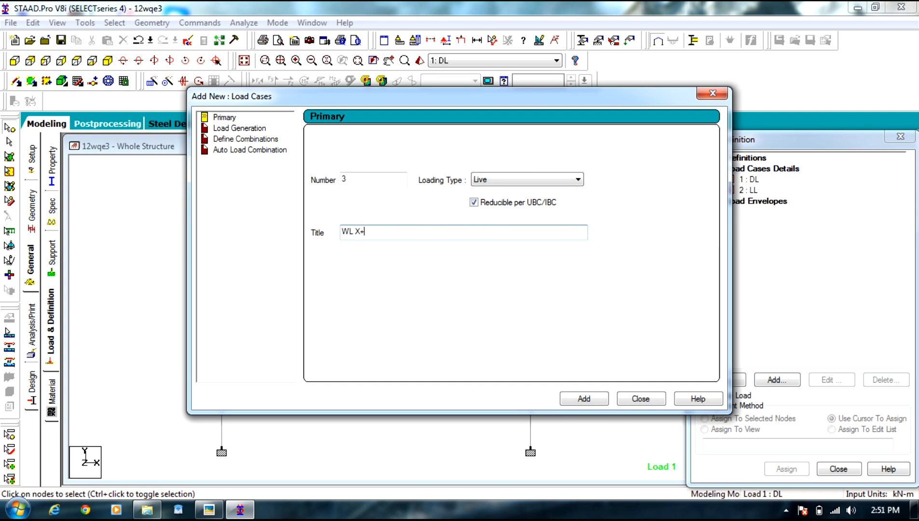
click(599, 399)
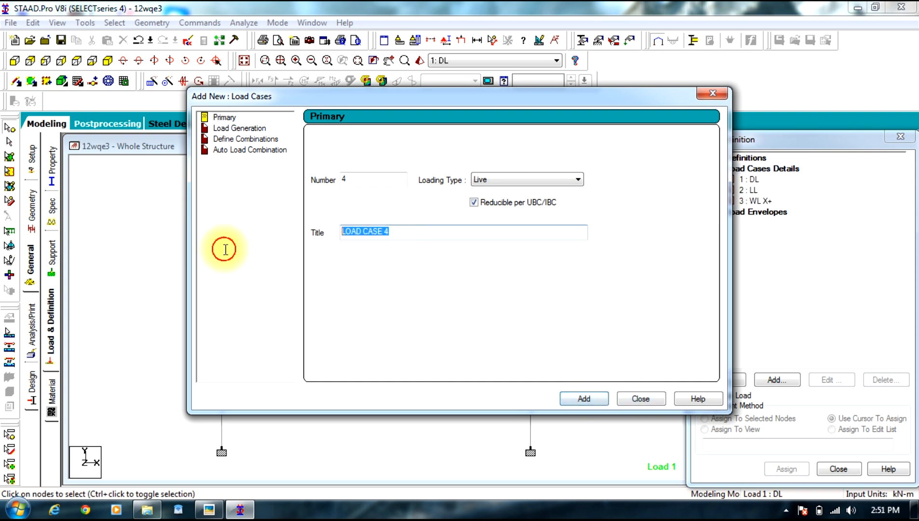
text(WL)
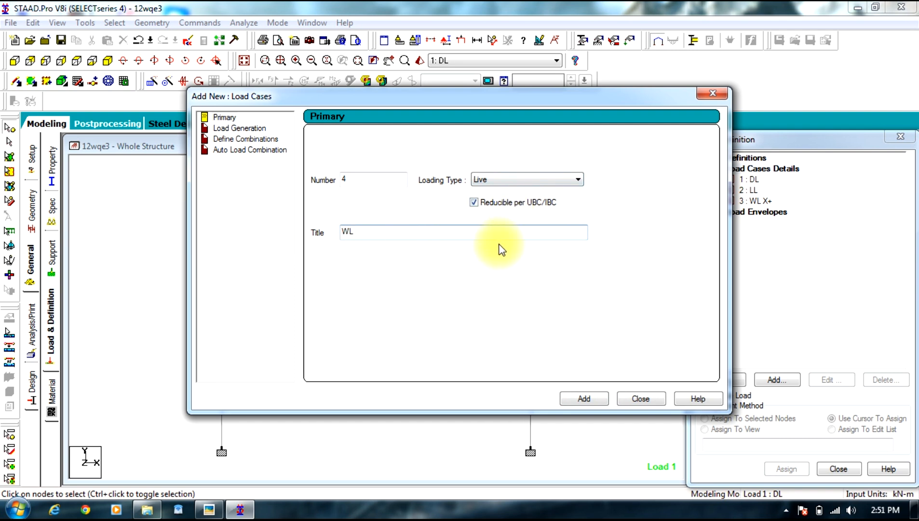
text( X-)
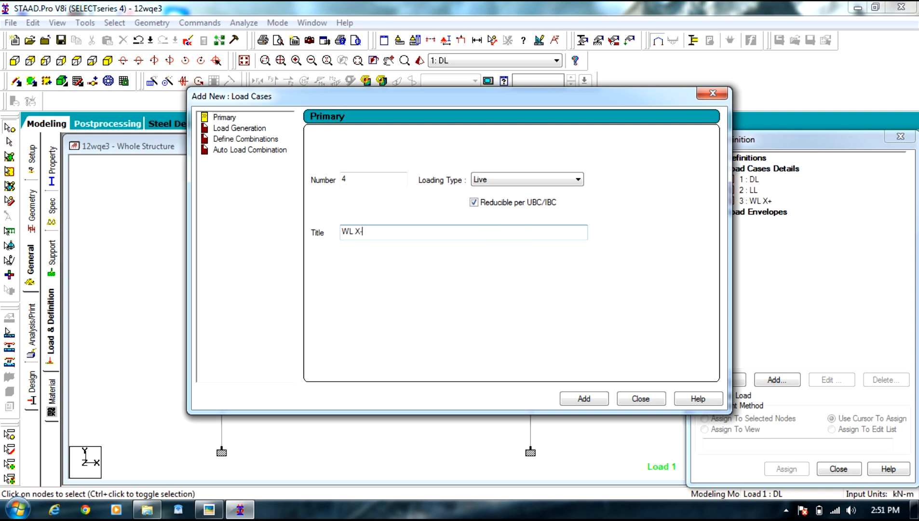
click(601, 399)
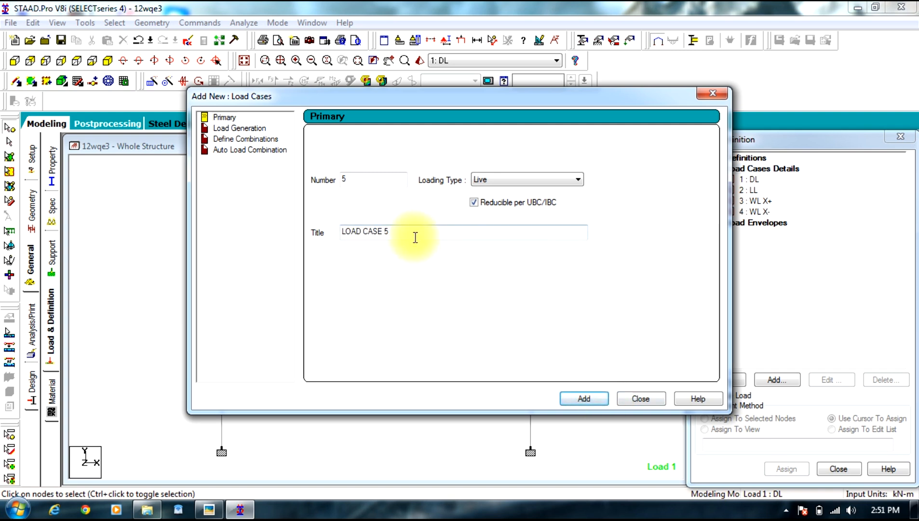
- Add primary load cases 5 and 6 titled WL Z+ and WL Z- with the Live loading type
drag(416, 237, 242, 226)
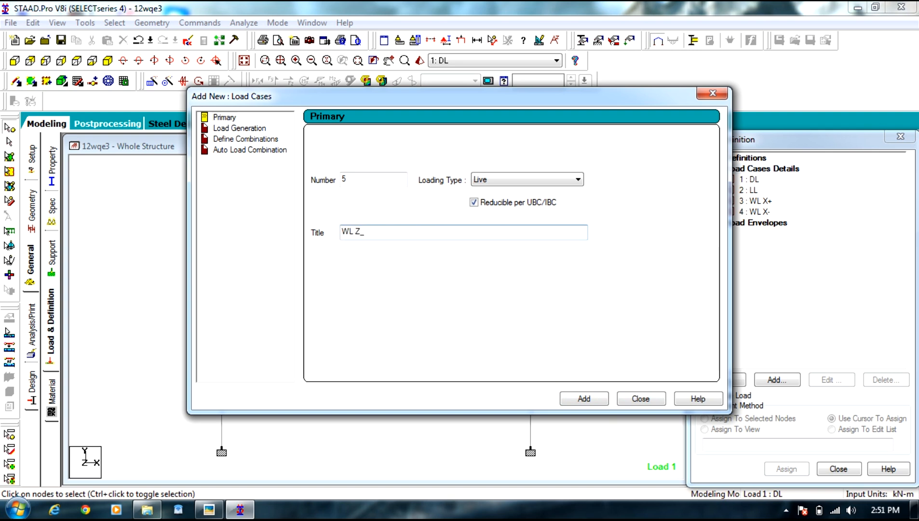
text(WL Z+)
click(579, 400)
drag(401, 236, 217, 256)
text(WL)
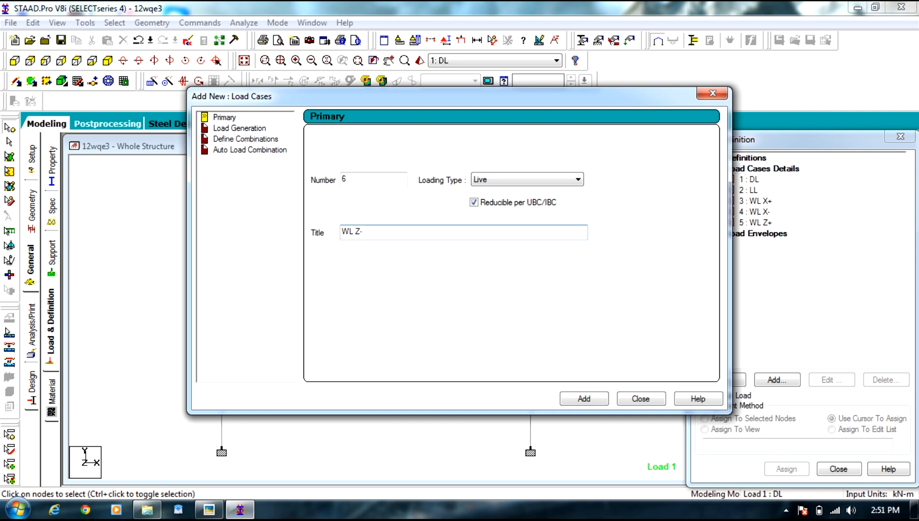
click(569, 398)
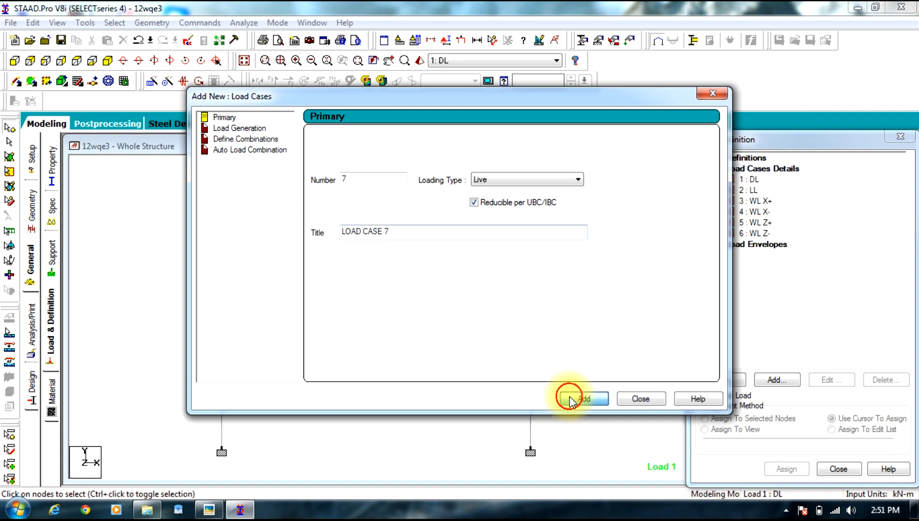
click(640, 399)
- Add a selfweight load in Y with factor -1 and a uniform member force of -12 kN/m in GY to the DL case
click(751, 180)
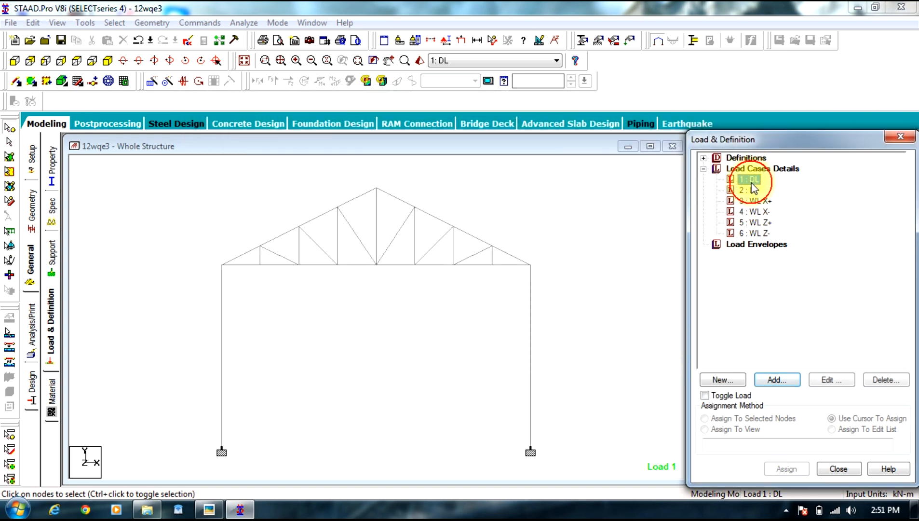
click(767, 380)
click(201, 68)
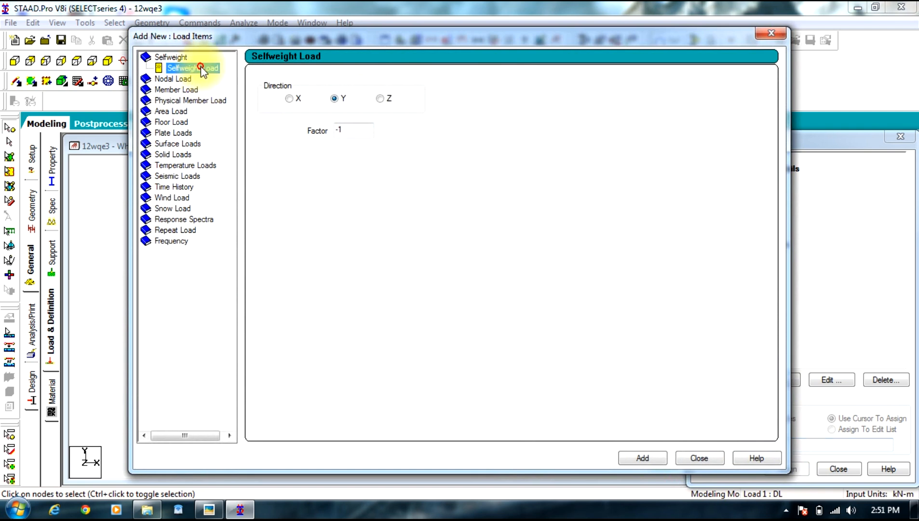
click(644, 460)
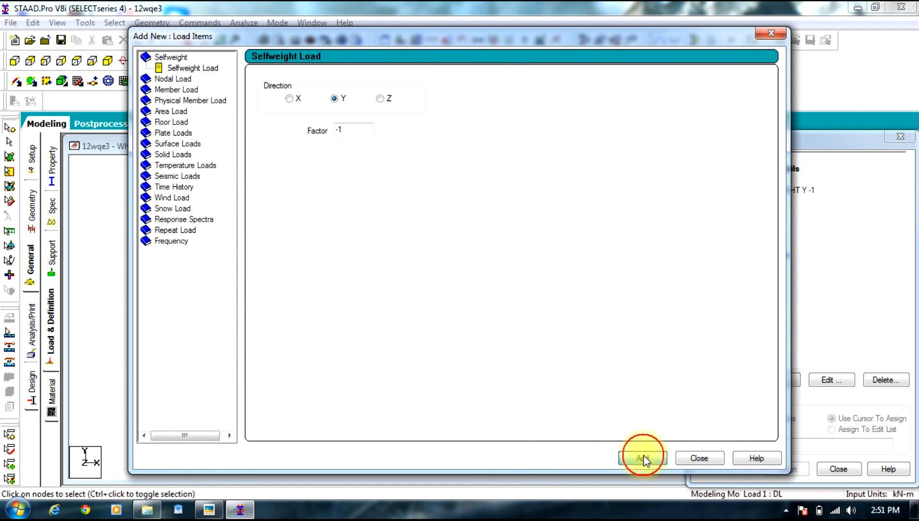
click(177, 89)
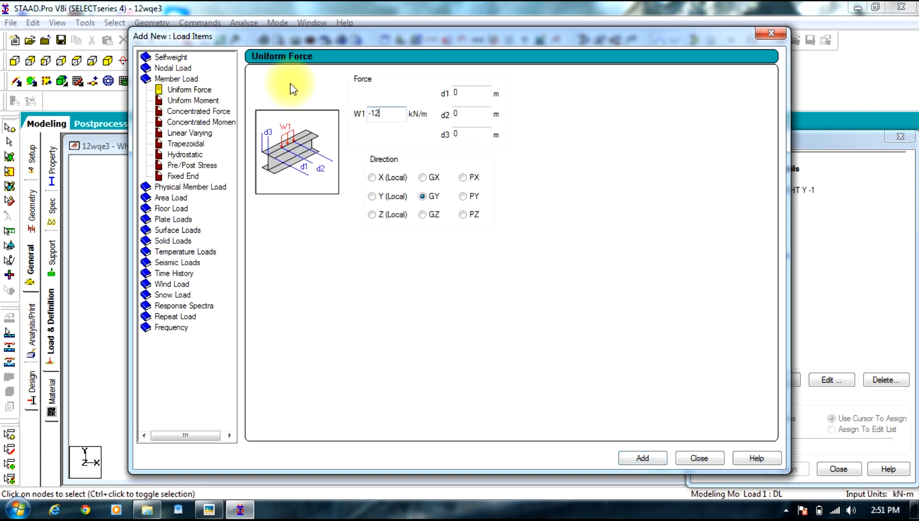
click(643, 458)
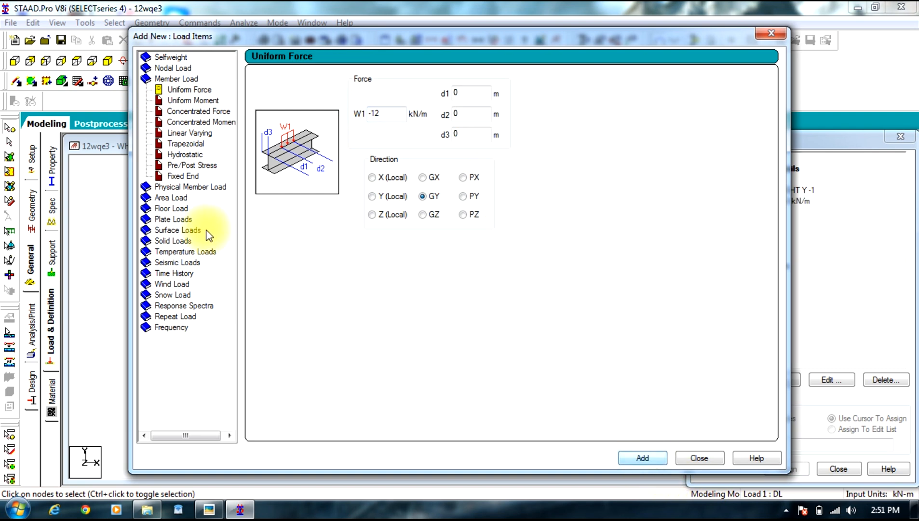
- Add a floor load of -2 kN/m² in Global Y to the DL case, with a Y range from 7.5 to 11 m
click(169, 209)
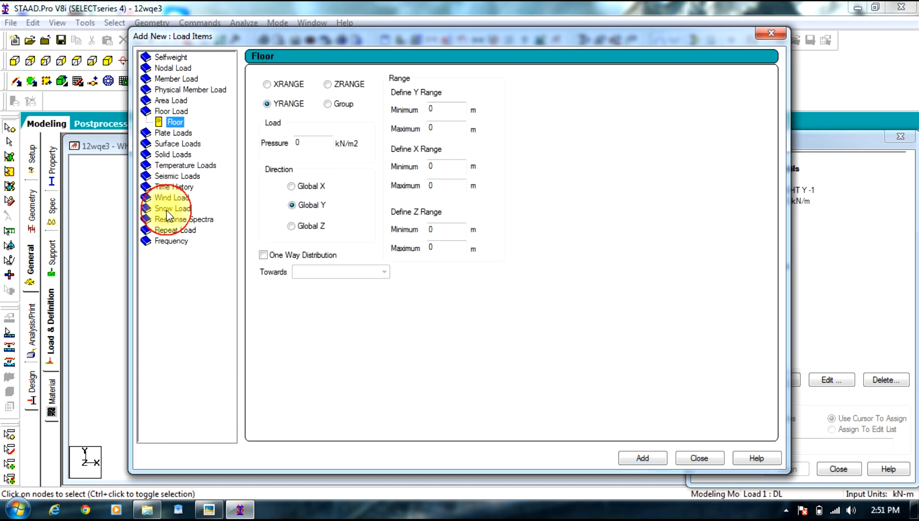
click(307, 143)
double_click(307, 144)
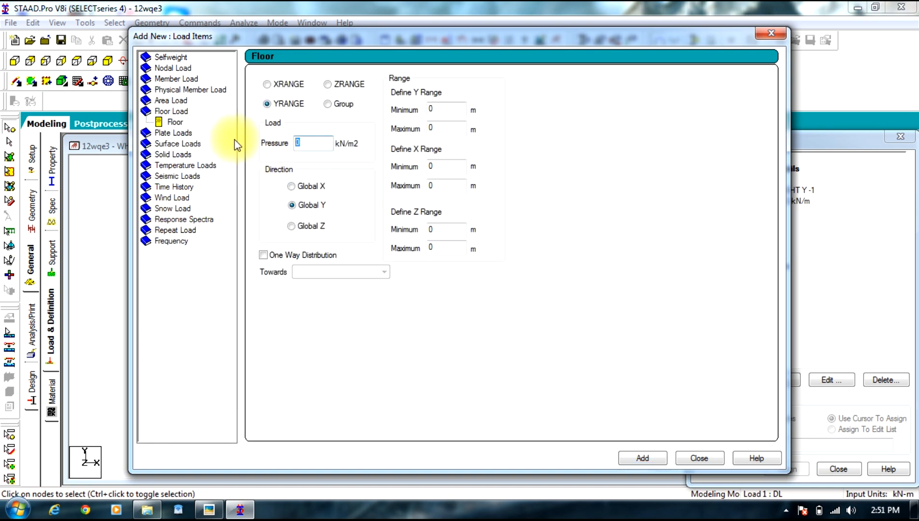
text(2)
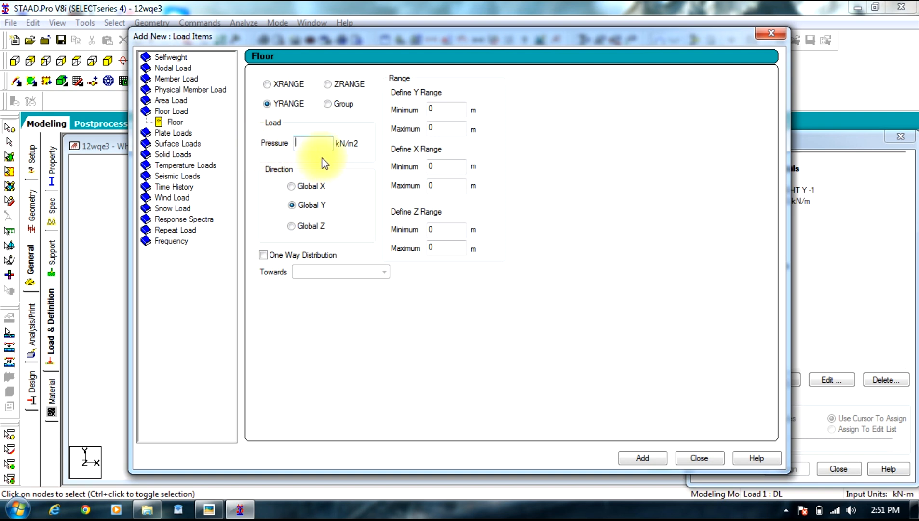
text(-2)
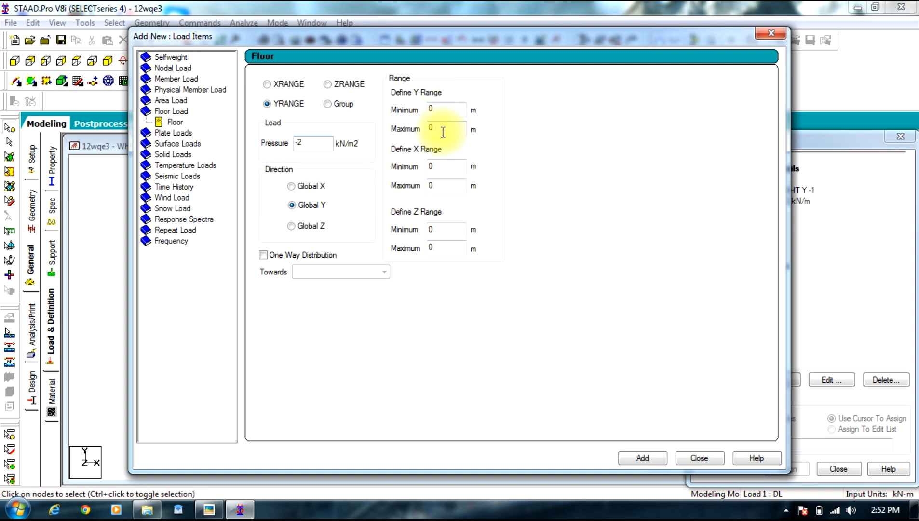
double_click(441, 107)
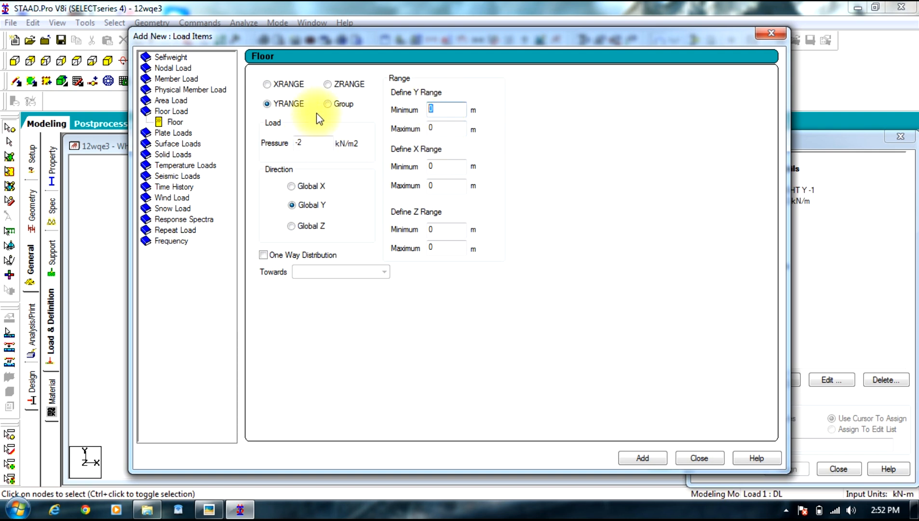
text(7.5)
double_click(437, 127)
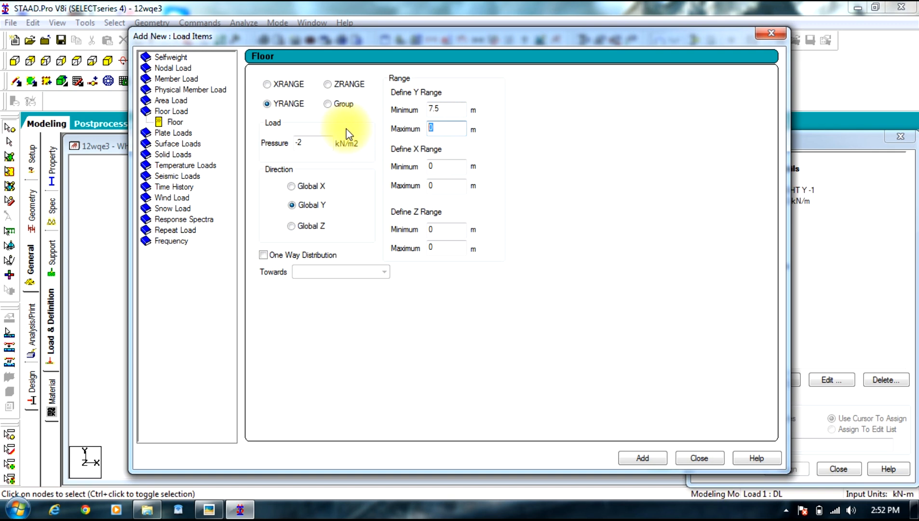
text(11)
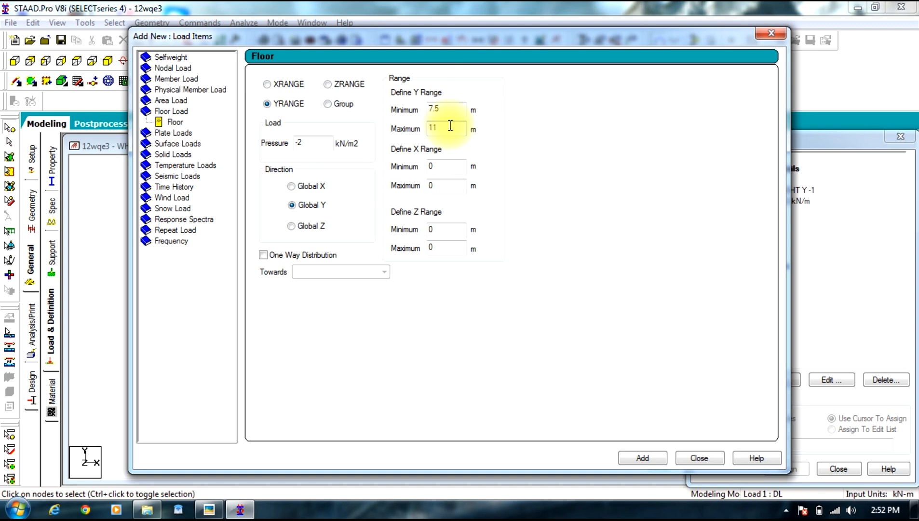
click(643, 456)
click(718, 458)
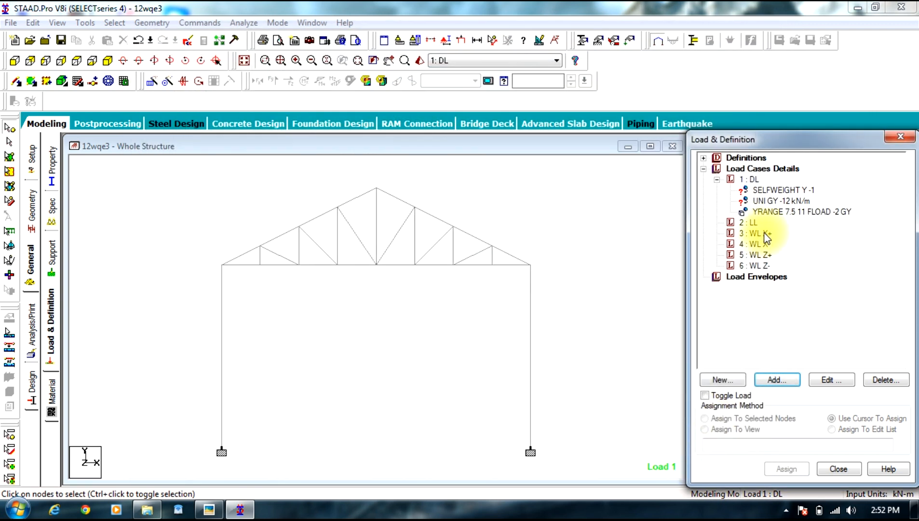
- Add a uniform member force of -6 kN/m in GY to the LL case
click(750, 222)
click(786, 379)
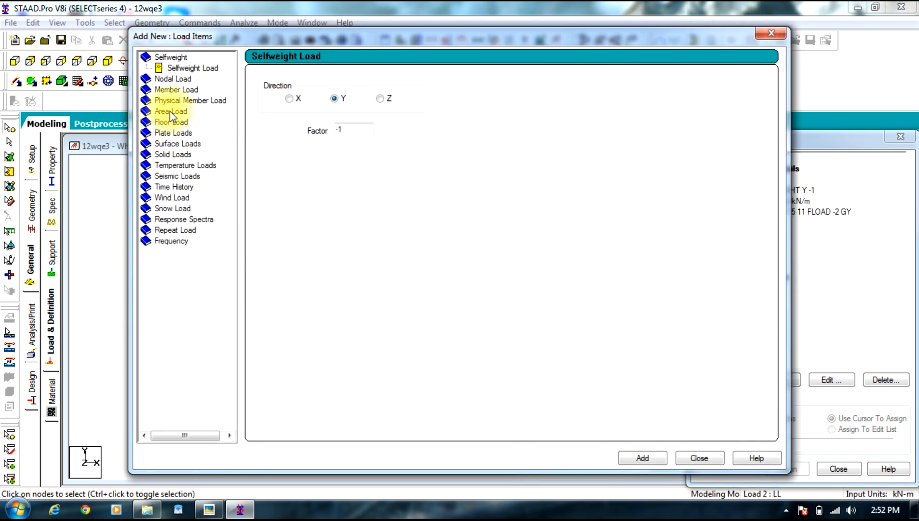
click(174, 89)
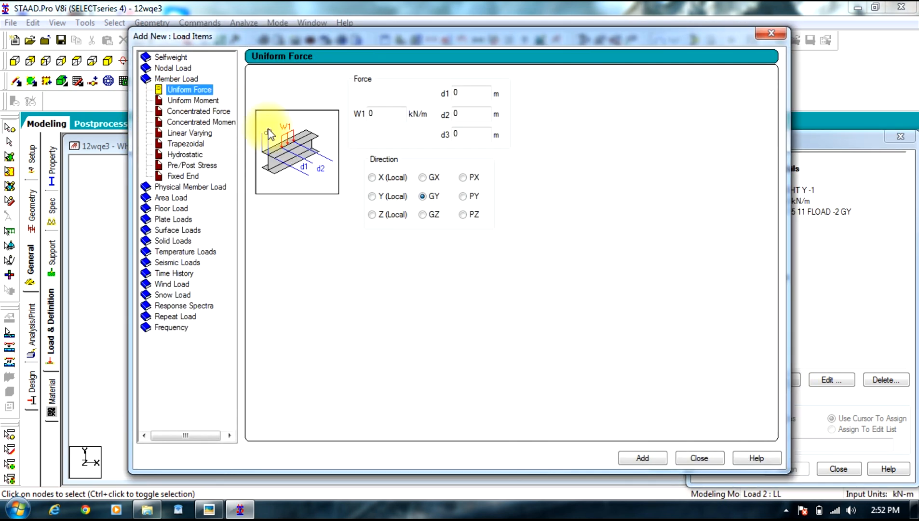
double_click(385, 117)
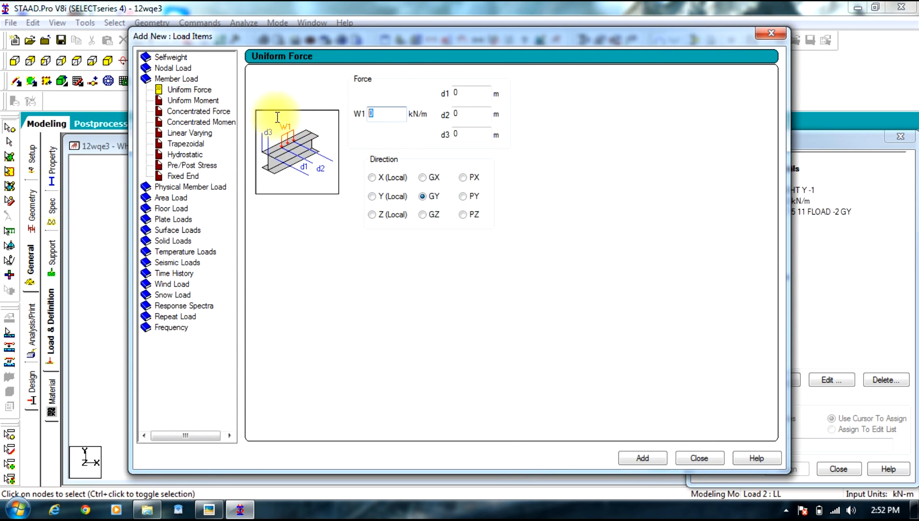
text(-6)
click(644, 457)
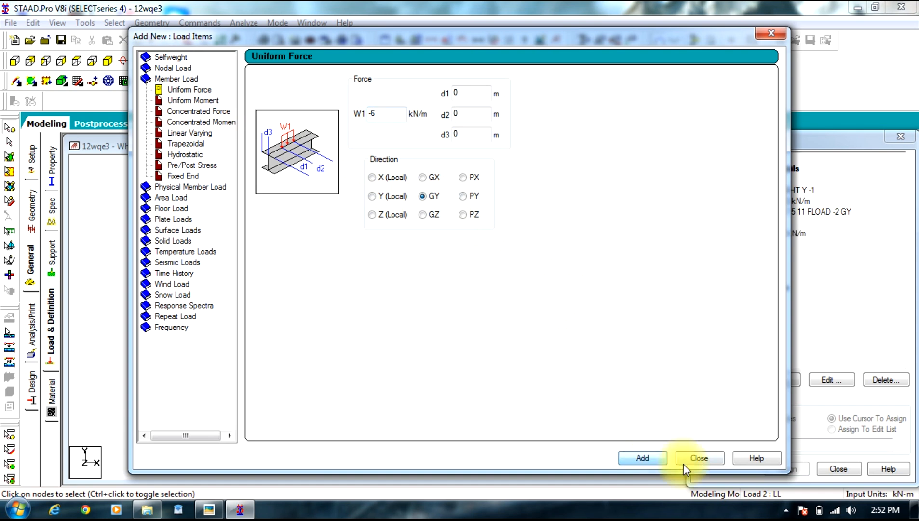
click(699, 458)
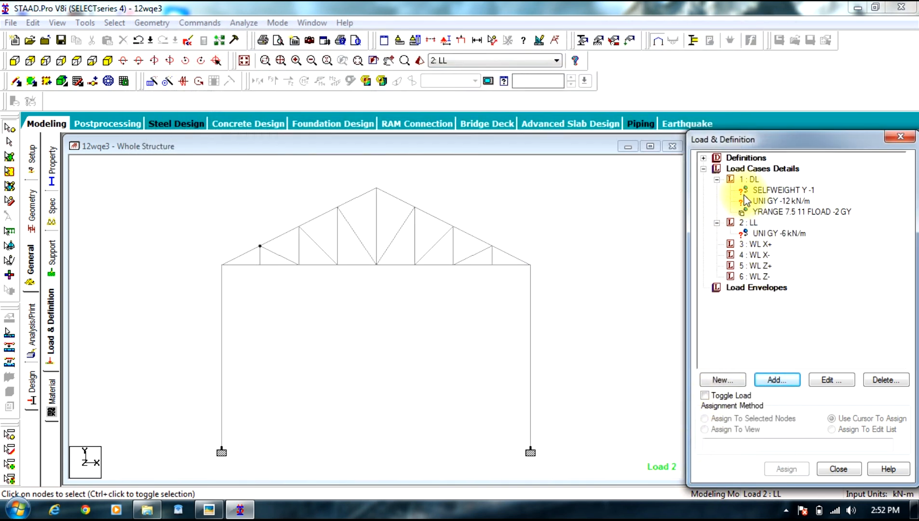
- Add a type 1 wind load on the X windward face with factor 1 to the WL X+ case and display it
click(746, 245)
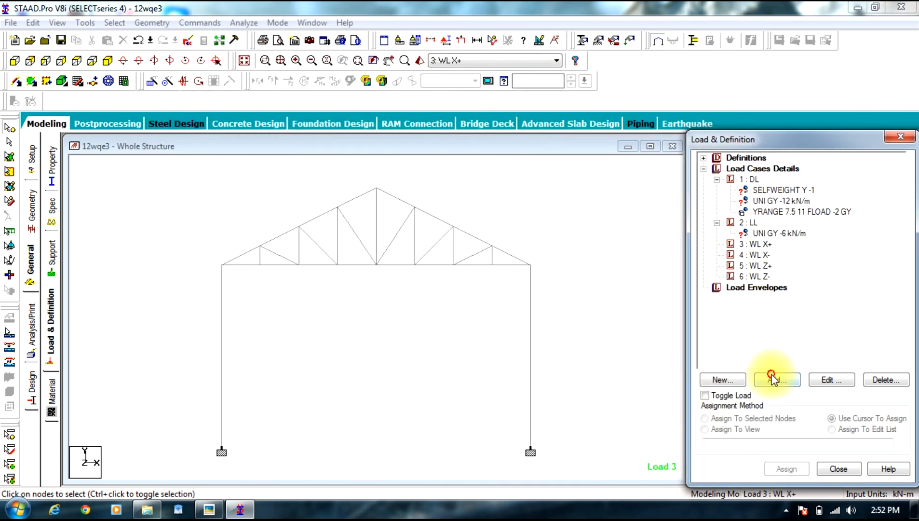
click(771, 379)
click(170, 197)
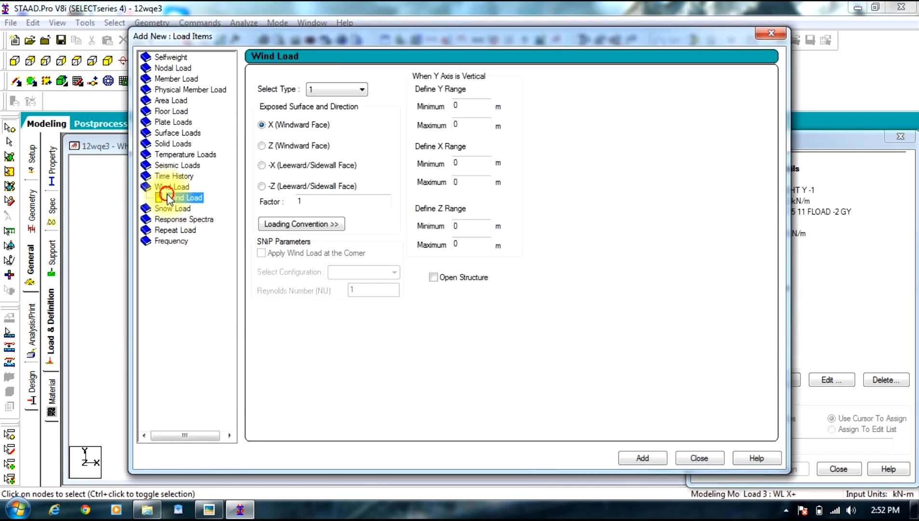
click(642, 457)
click(700, 457)
click(759, 256)
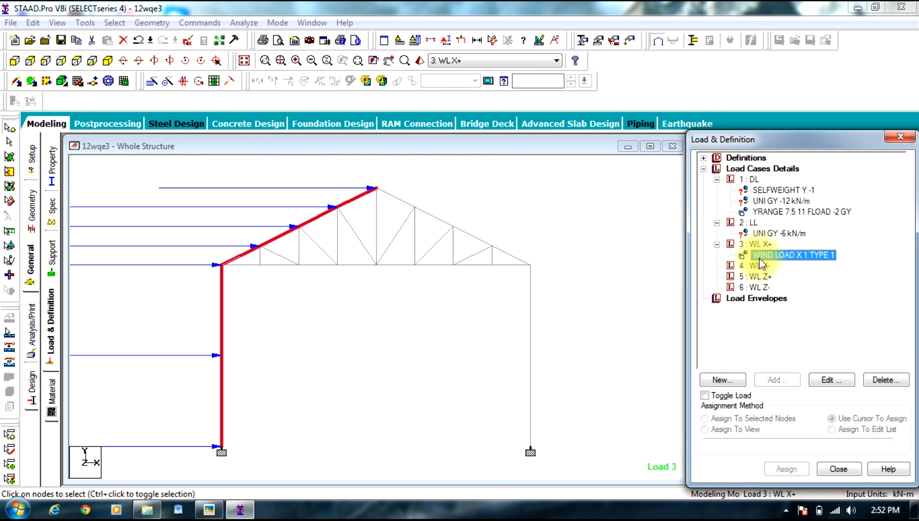
click(717, 245)
- Add a type 1 wind load on the X windward face with factor -1 to the WL X- case and display it
click(748, 256)
click(781, 376)
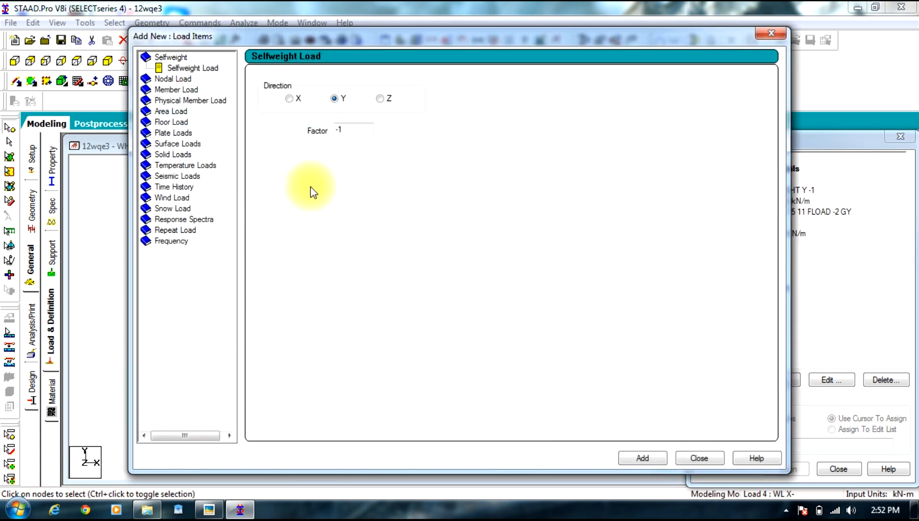
click(183, 196)
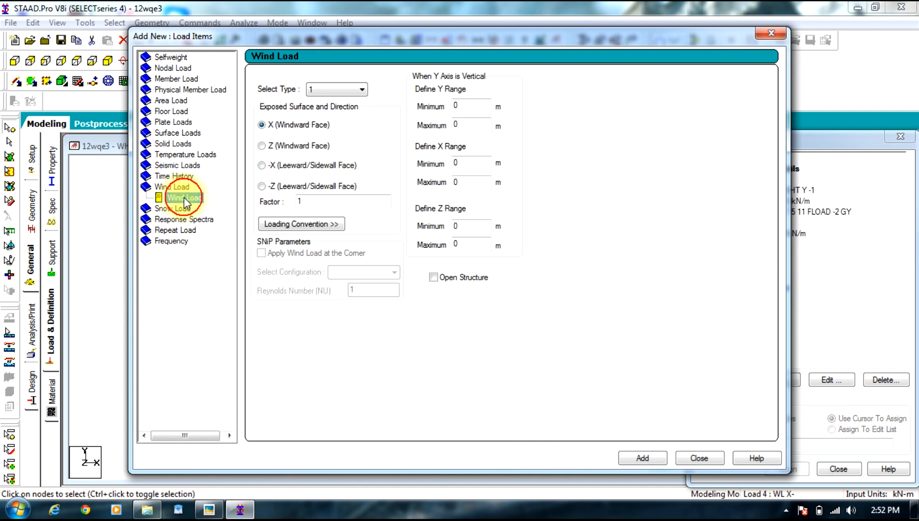
click(335, 203)
double_click(335, 204)
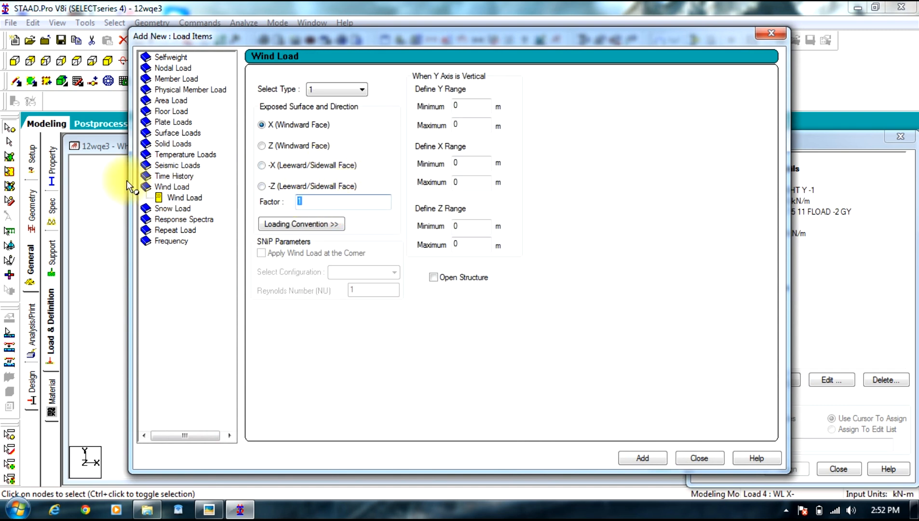
key(BackSpace)
text(-)
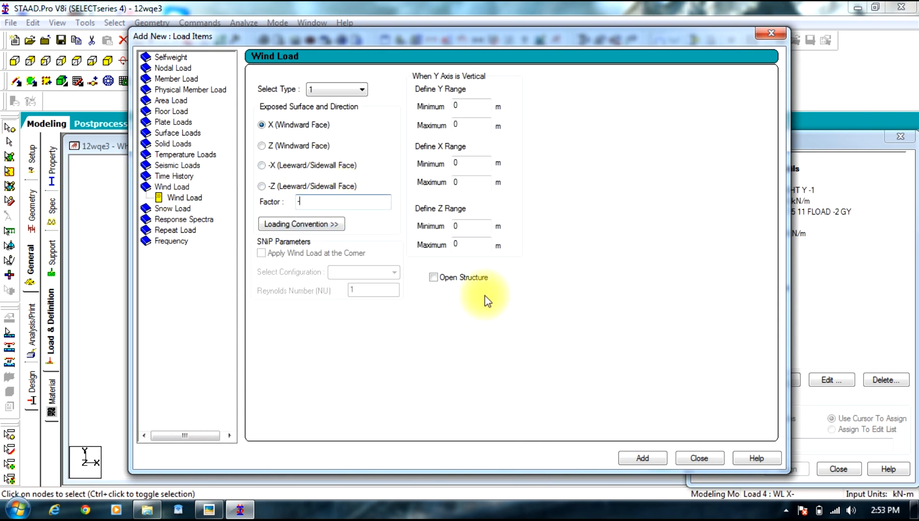
text(2)
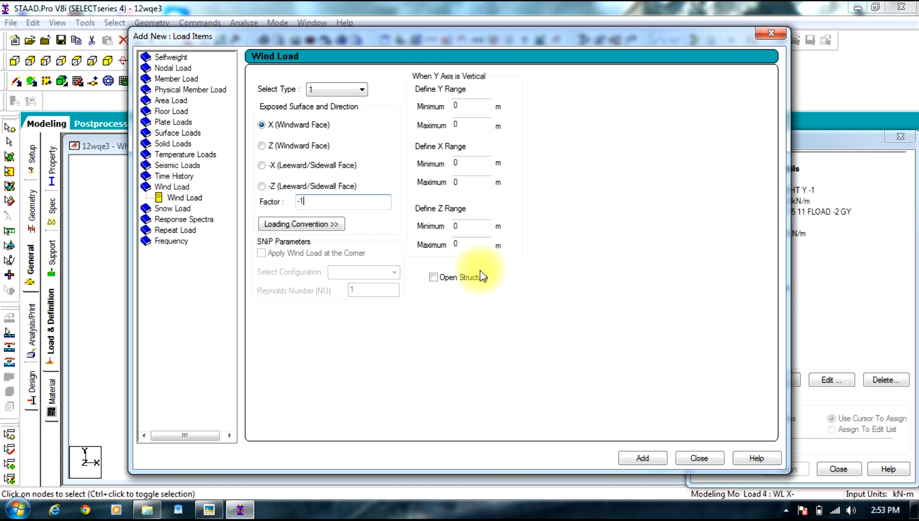
click(643, 458)
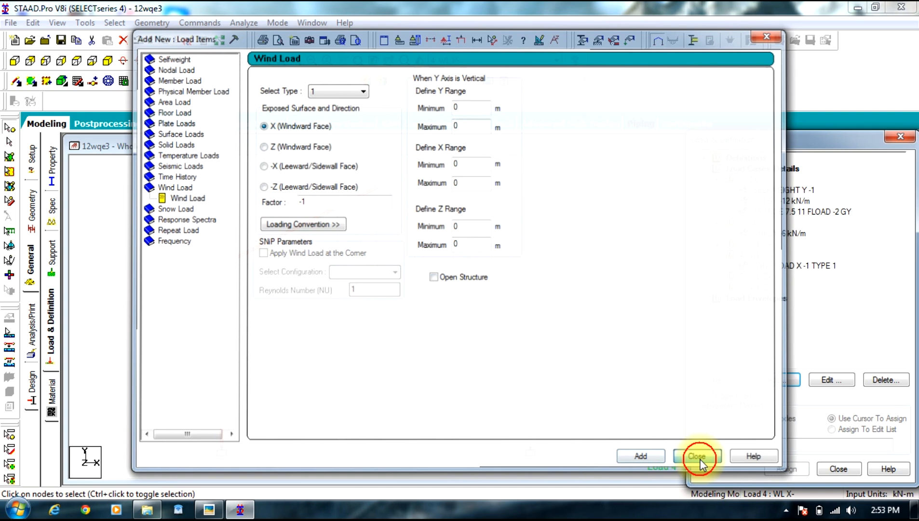
click(700, 458)
click(760, 265)
- Add a type 1 wind load on the Z windward face with factor 1 to the WL Z+ case
click(750, 278)
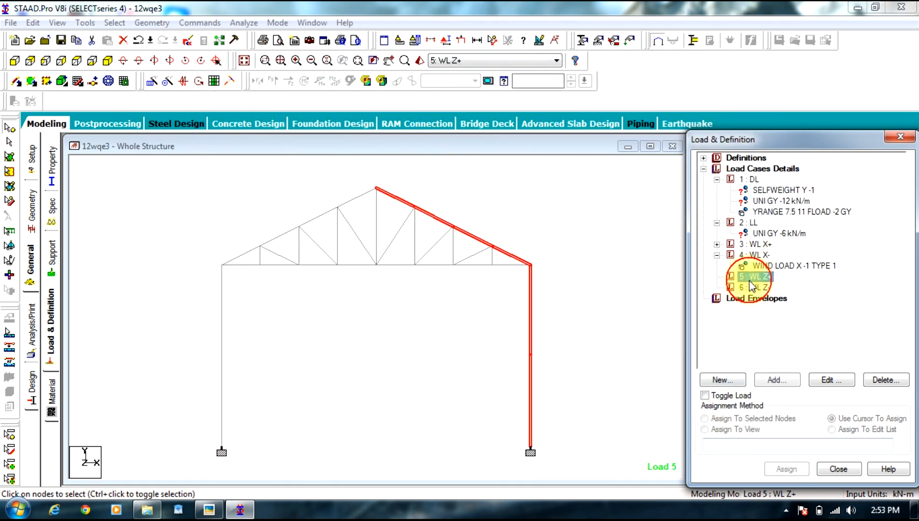
click(767, 381)
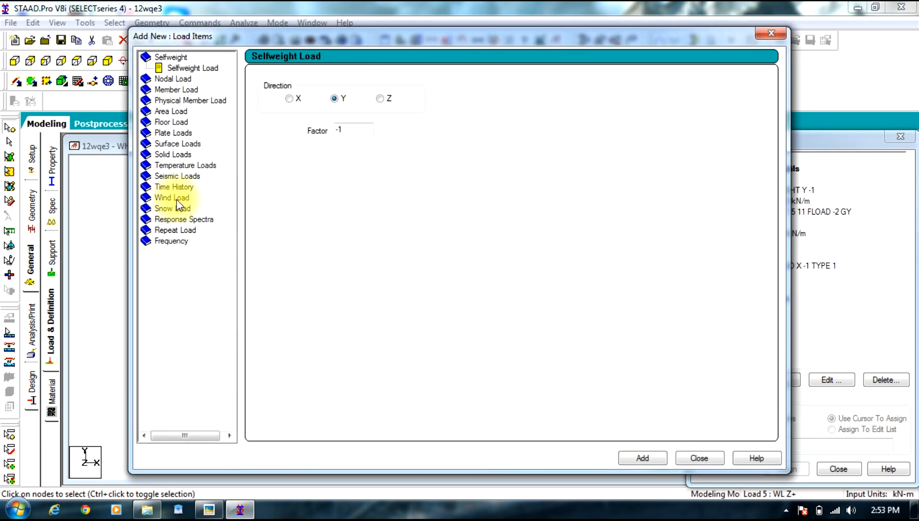
click(172, 186)
click(256, 146)
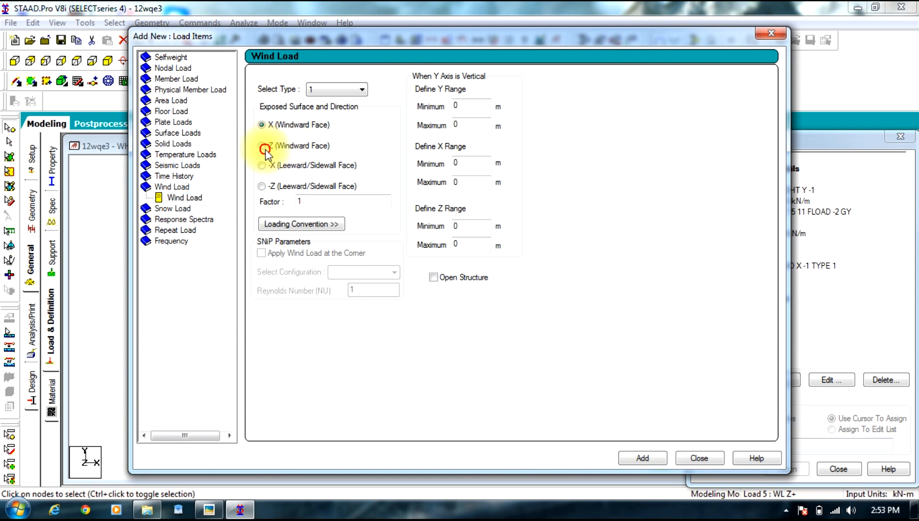
click(639, 459)
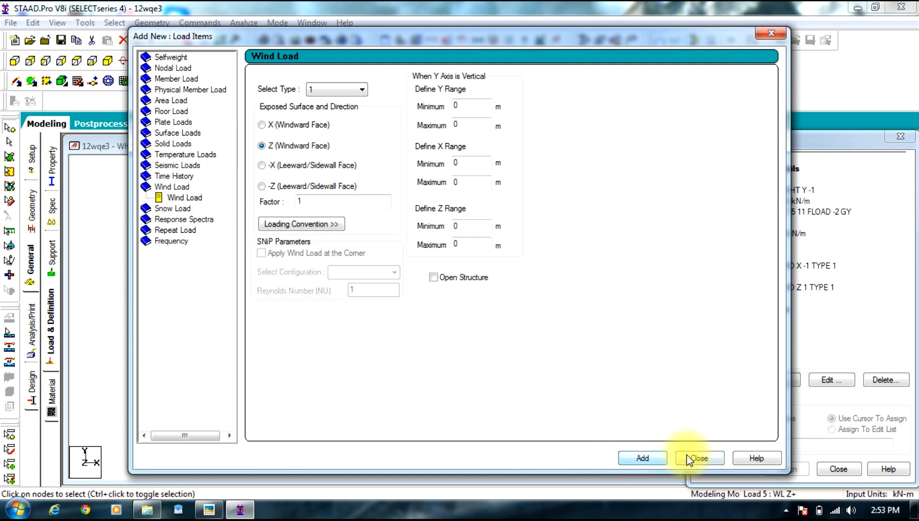
click(700, 458)
- Add a type 1 wind load on the Z windward face with factor -1 to the WL Z- case and make DL the active case
click(755, 298)
click(777, 379)
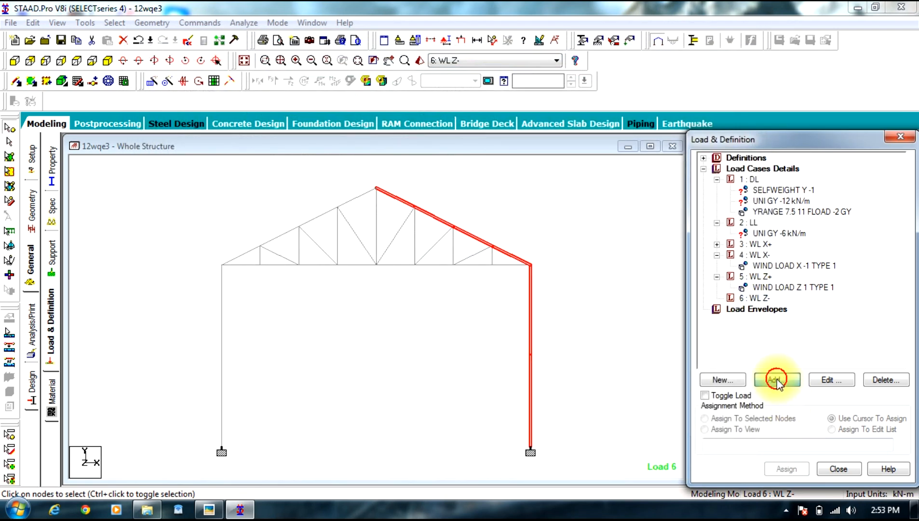
click(174, 198)
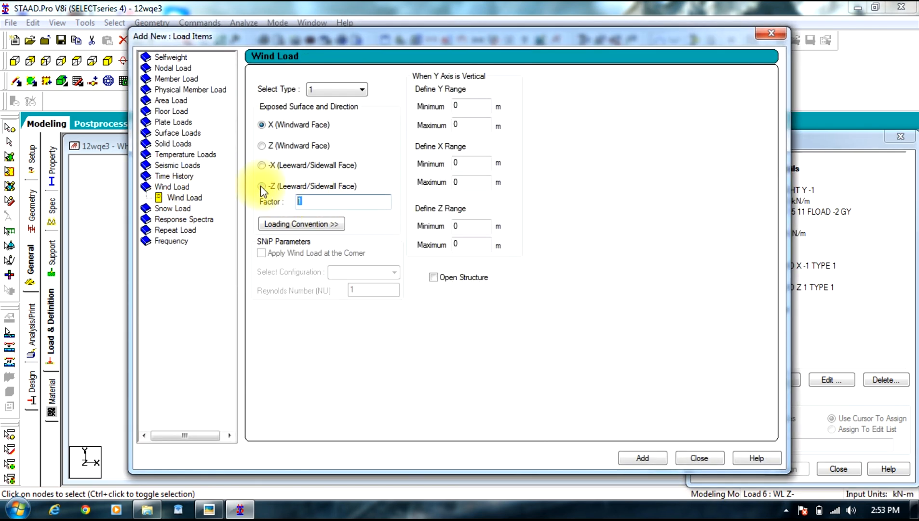
text(-1)
click(262, 146)
click(657, 459)
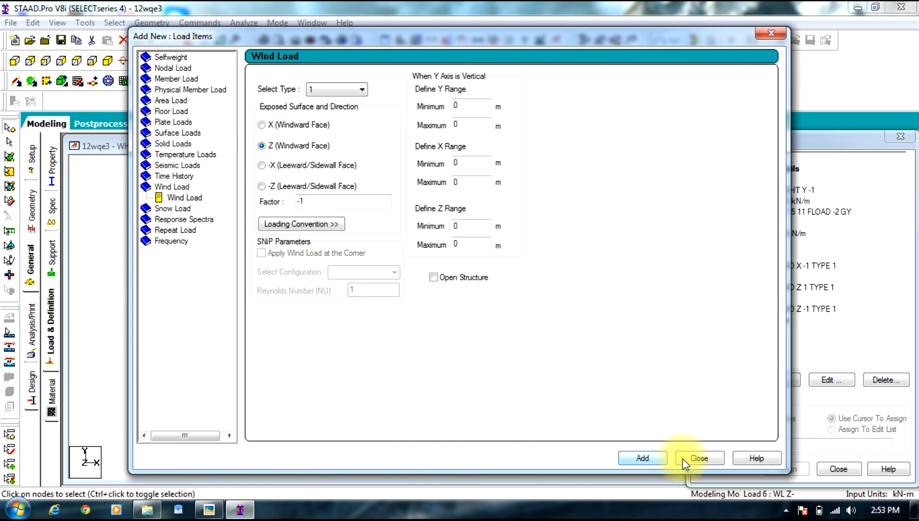
click(684, 460)
click(738, 180)
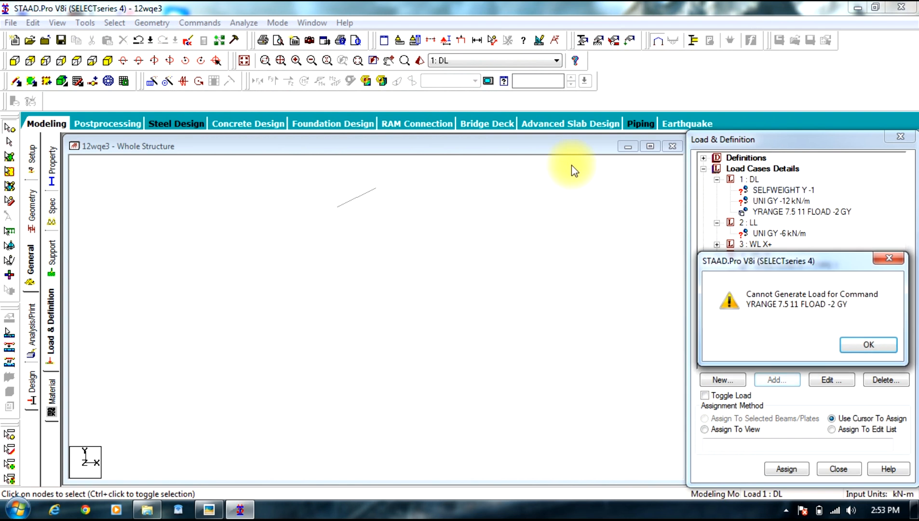
click(856, 346)
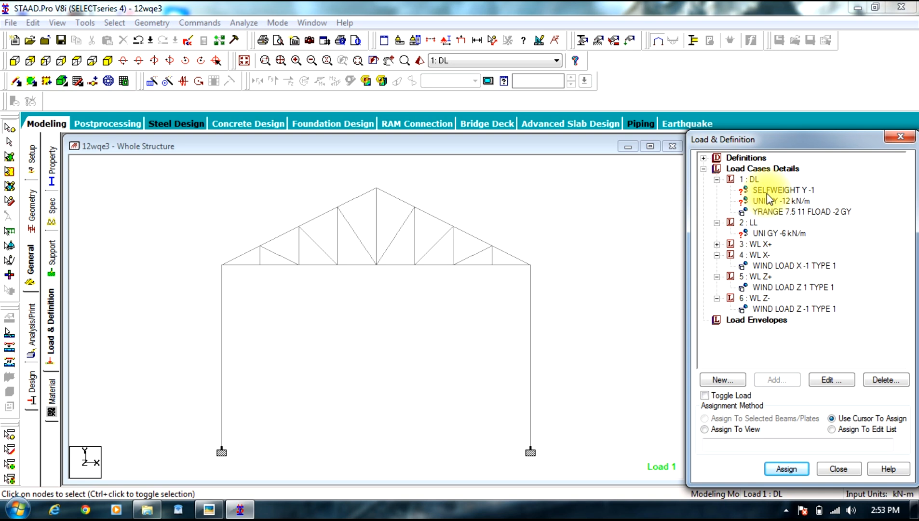
- Set the minimum Y range of the dead load's -2 kN/m2 floor load to 0 m
click(777, 212)
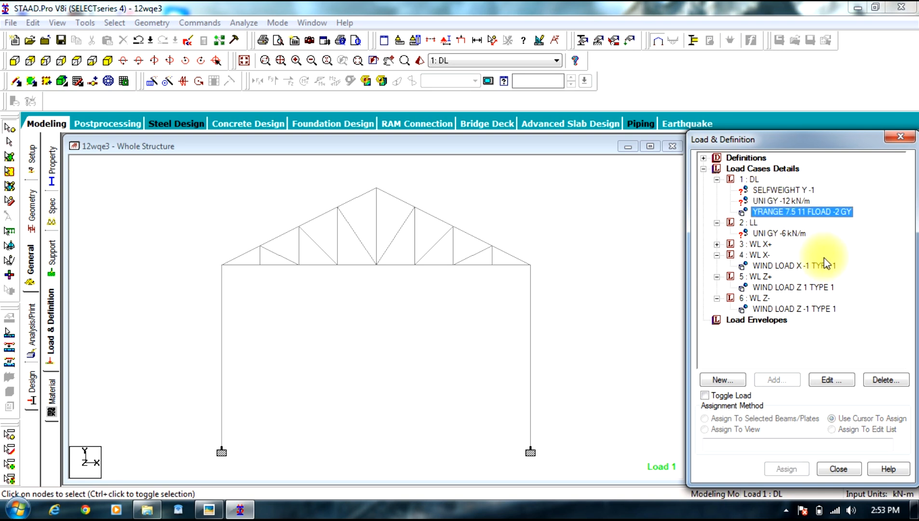
click(831, 380)
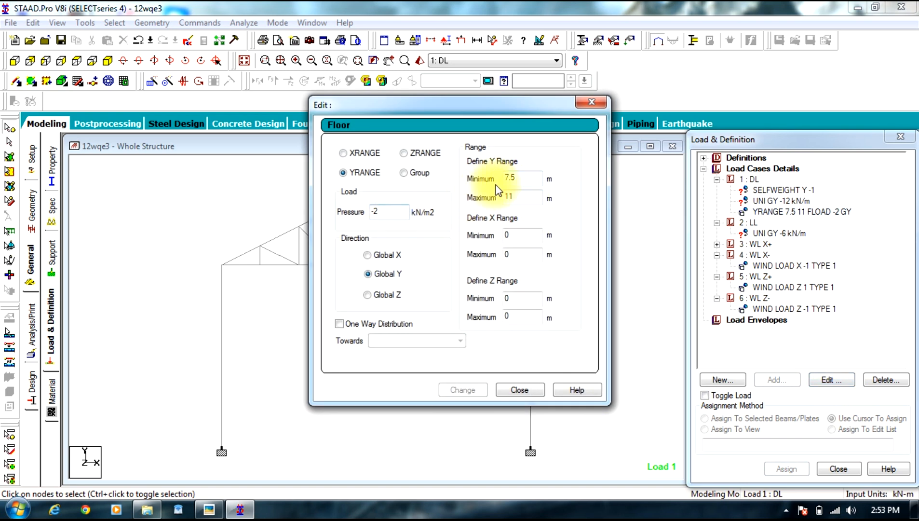
double_click(523, 176)
text(0)
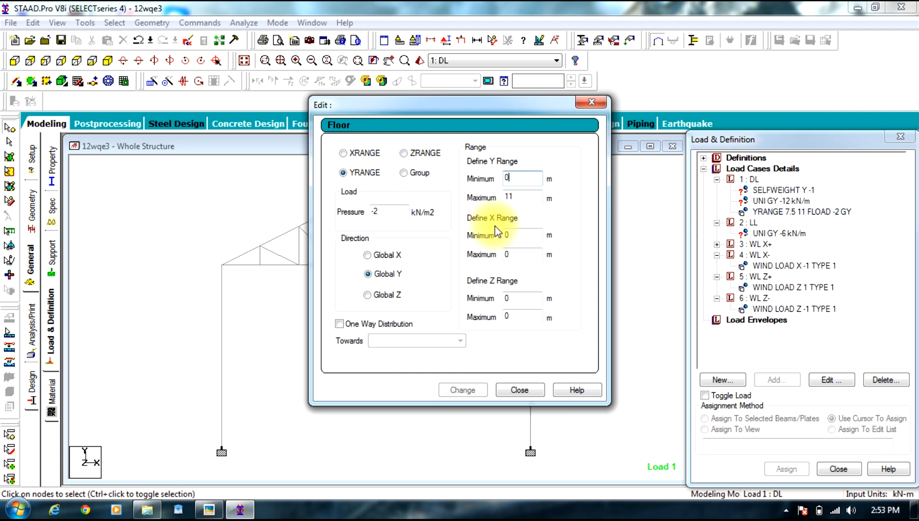
click(464, 389)
click(518, 387)
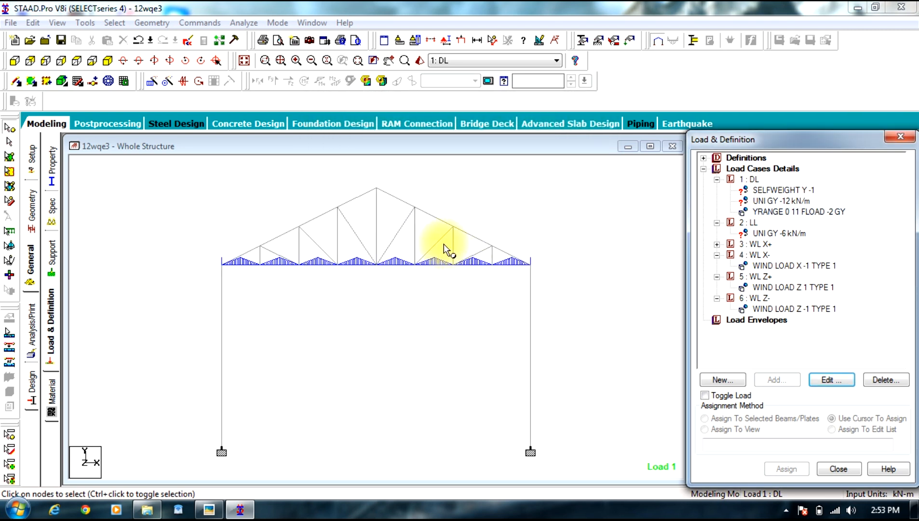
- Assign the SELFWEIGHT Y -1 load to every beam of the whole structure
click(791, 191)
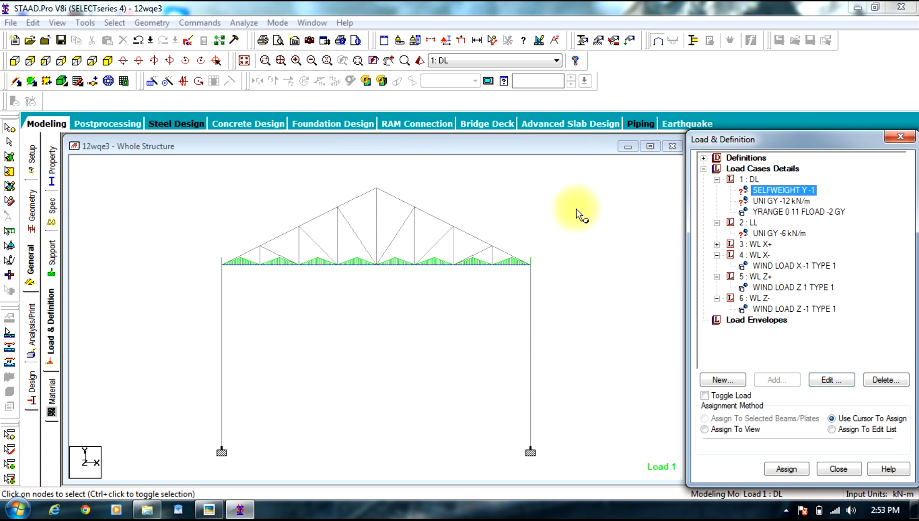
click(13, 136)
drag(596, 167, 18, 506)
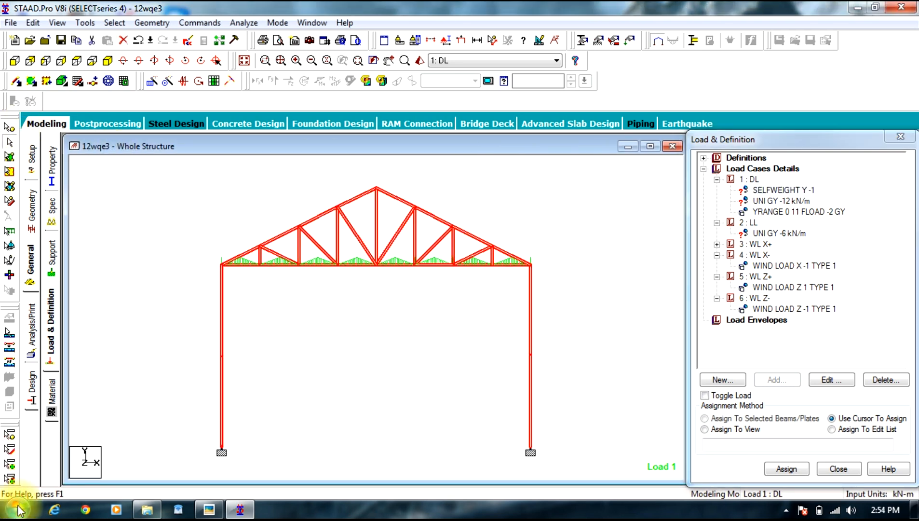
click(775, 419)
click(787, 469)
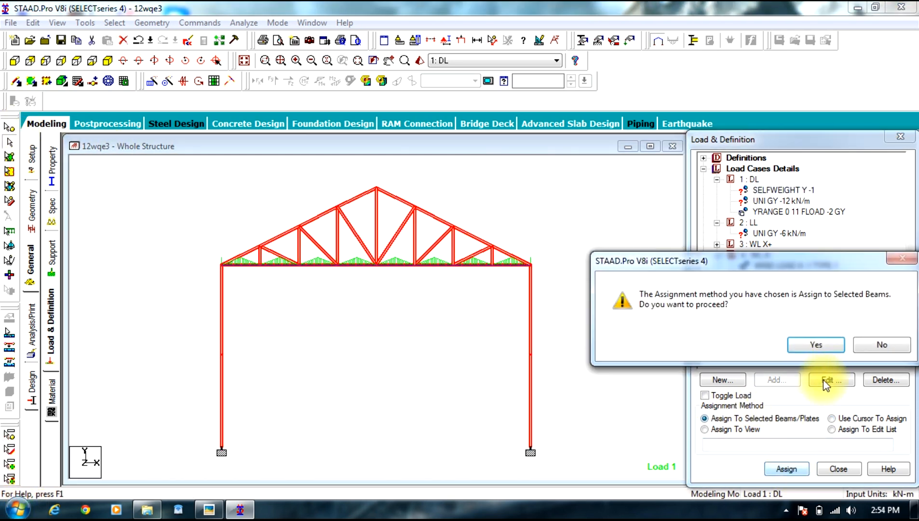
click(816, 344)
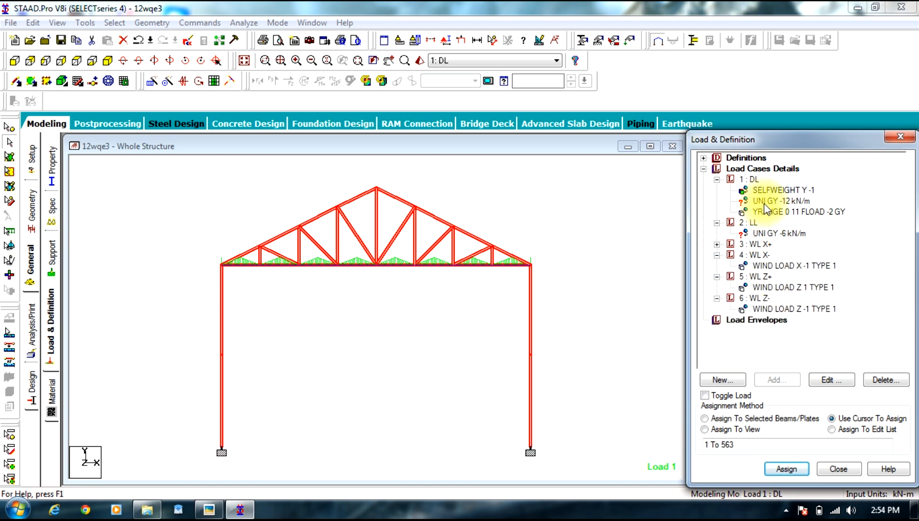
- Choose the UNI GY -12 kN/m dead load for assignment and clear the beam selection in the isometric view
click(767, 201)
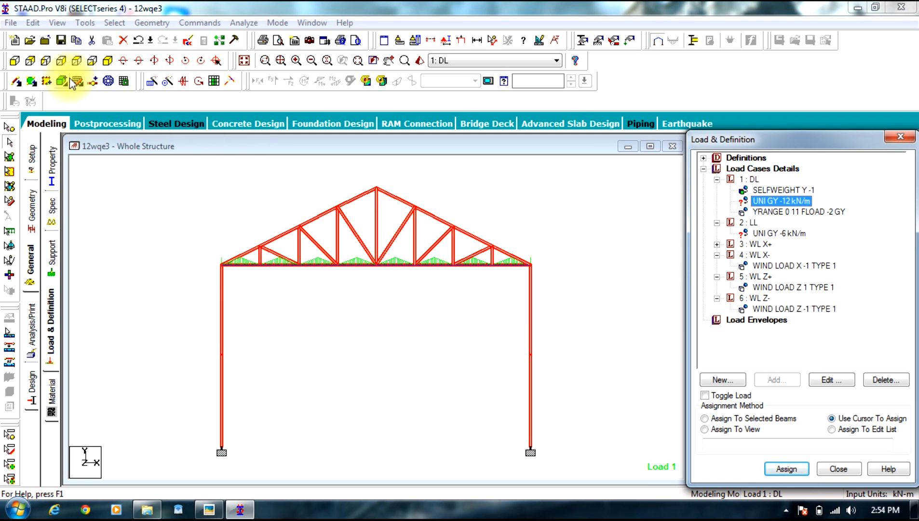
click(108, 61)
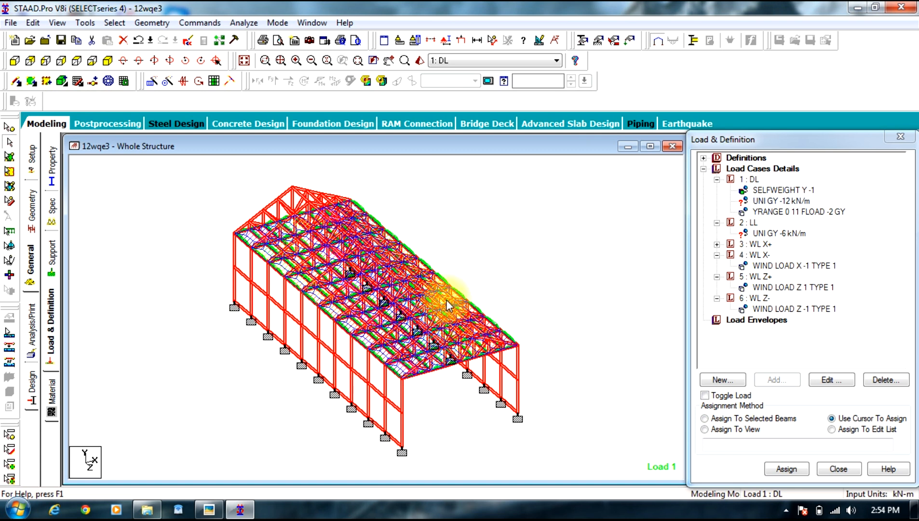
click(597, 213)
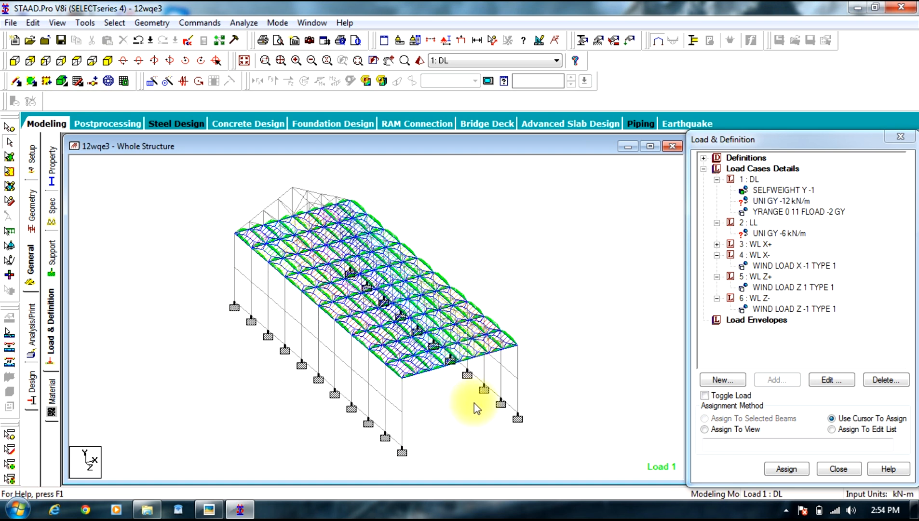
click(14, 60)
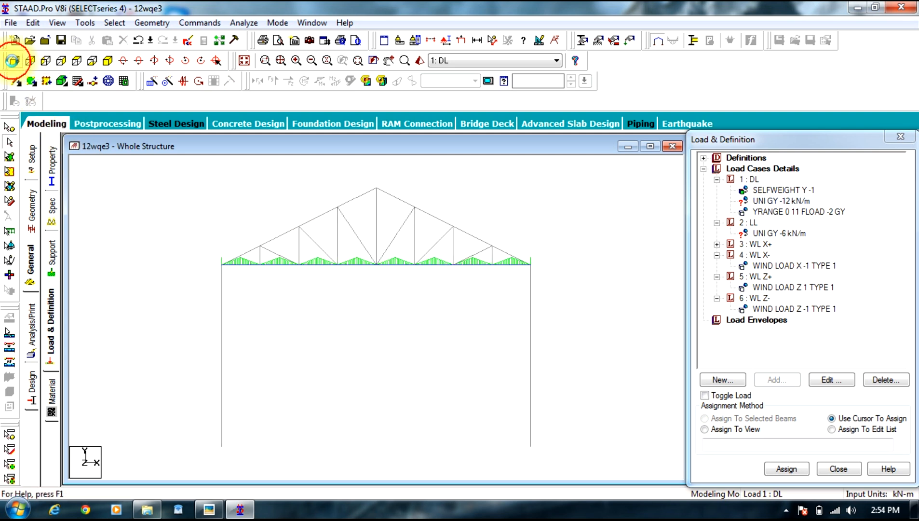
click(9, 127)
click(221, 263)
ctrl+click(221, 355)
ctrl+click(530, 355)
drag(558, 256, 528, 281)
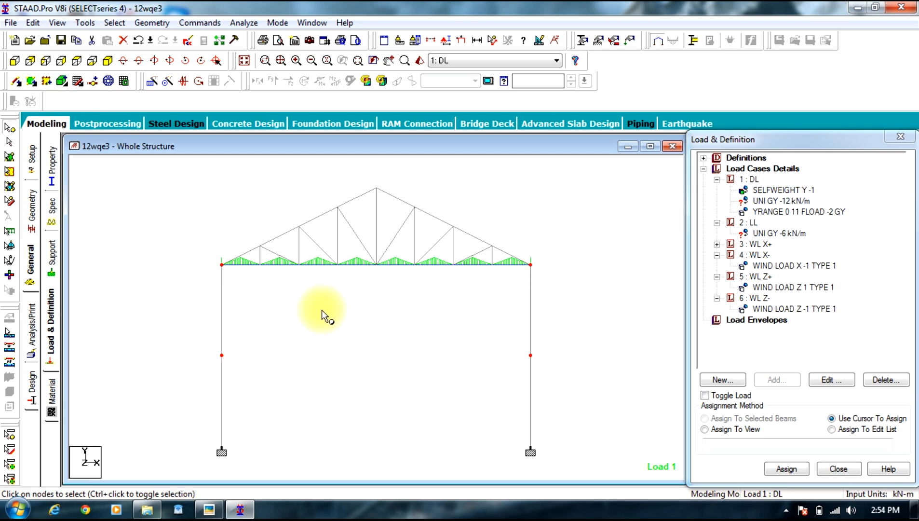
click(111, 58)
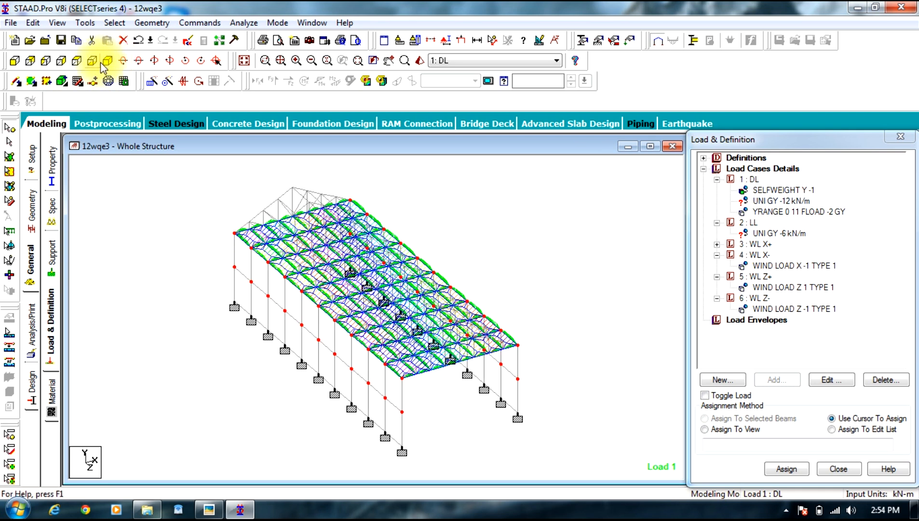
click(92, 60)
- Select the longitudinal beams at eaves level and at mid-column height along both sides of the frame
click(10, 143)
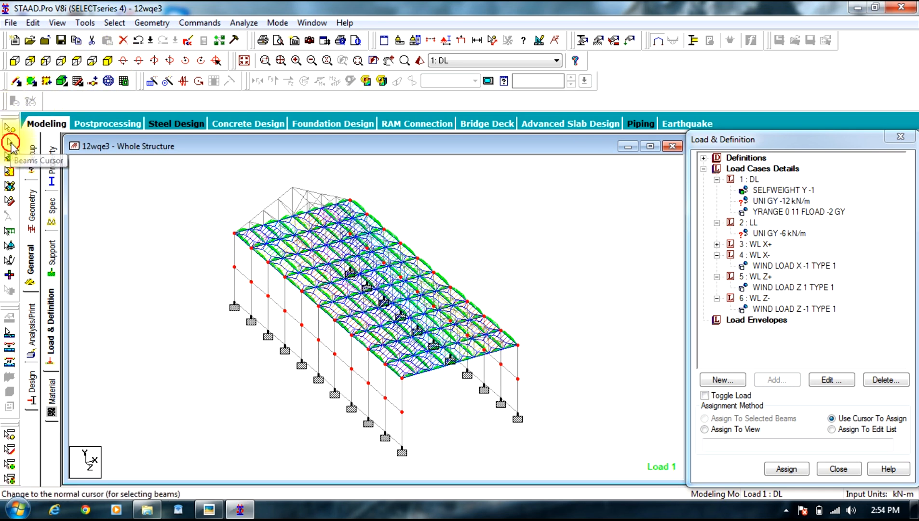
click(15, 60)
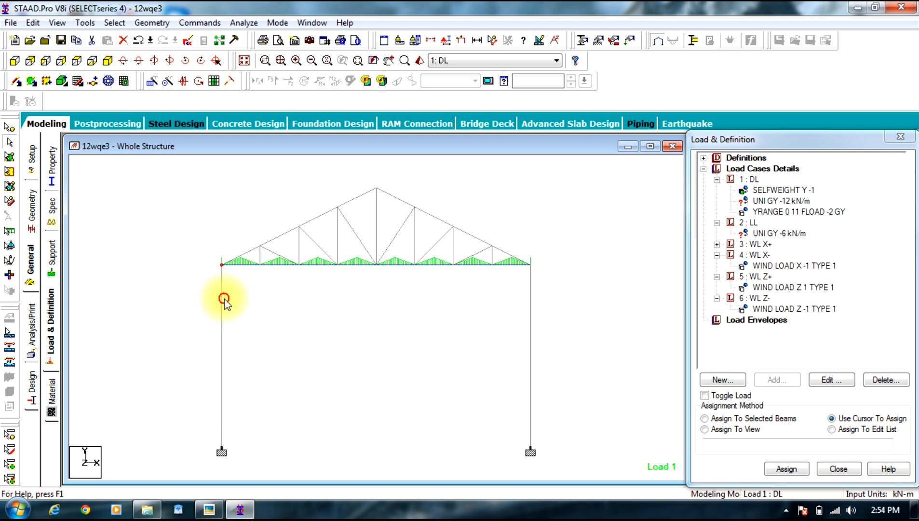
click(220, 379)
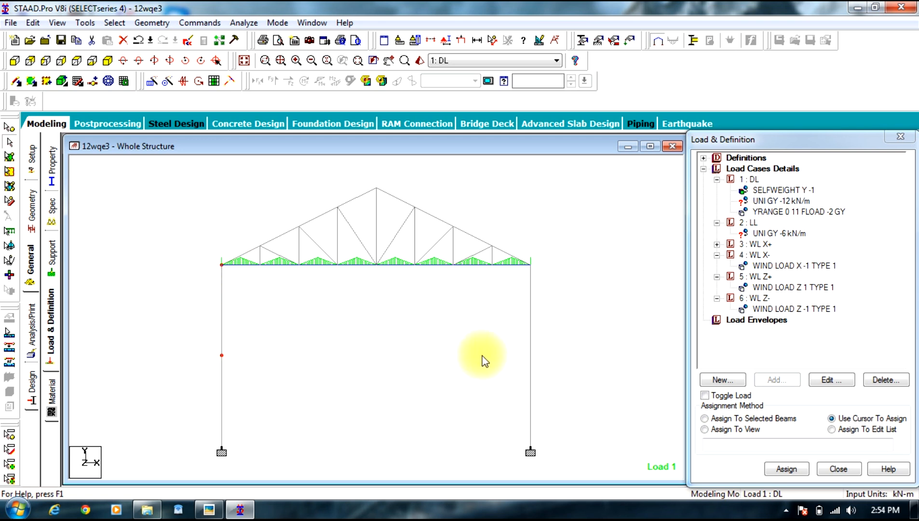
click(546, 347)
drag(529, 274, 520, 279)
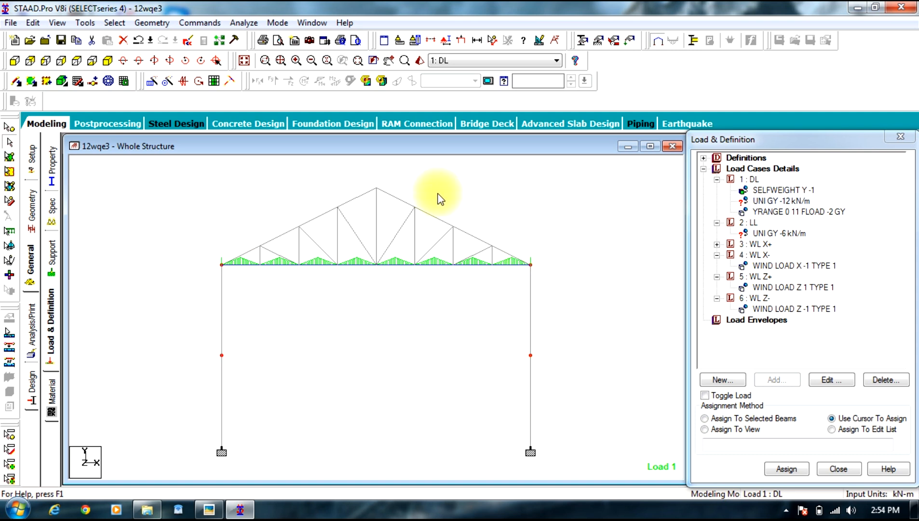
click(108, 61)
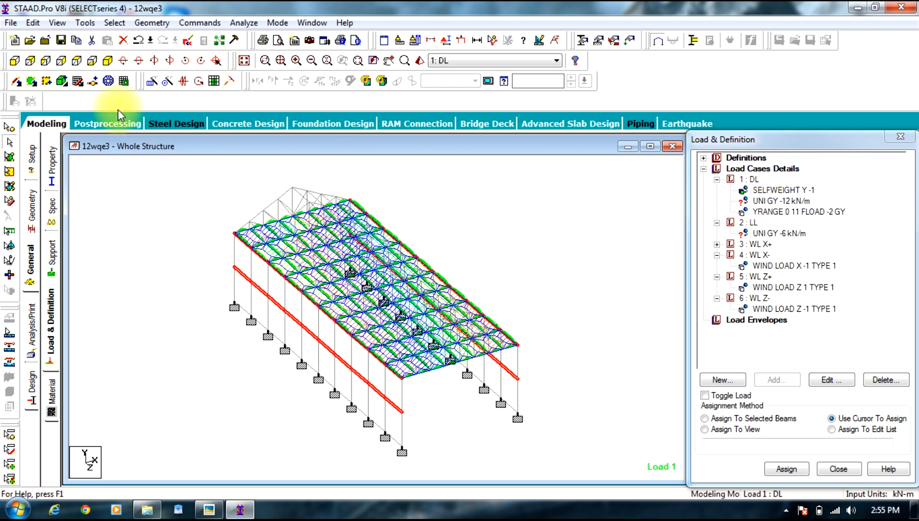
- Add all beams at the truss bottom-chord level to the selection, leaving out the inclined and vertical truss members
click(13, 62)
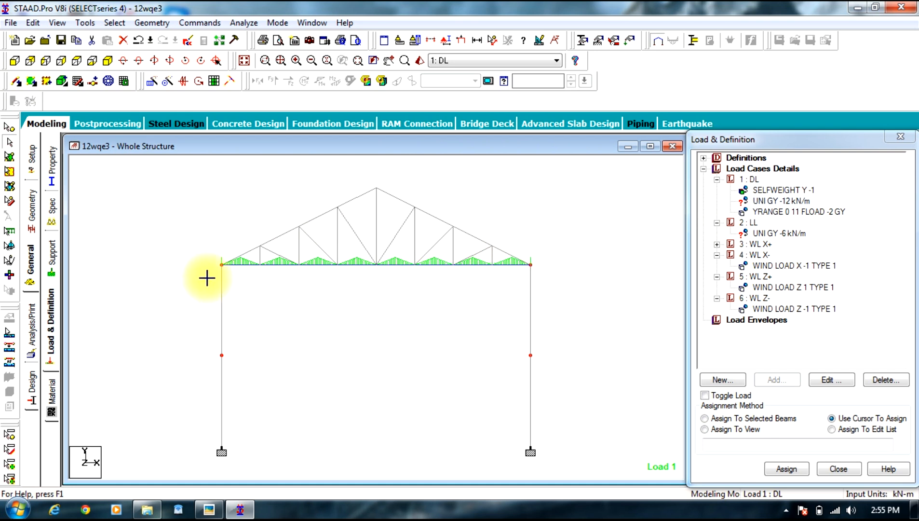
drag(207, 278, 199, 275)
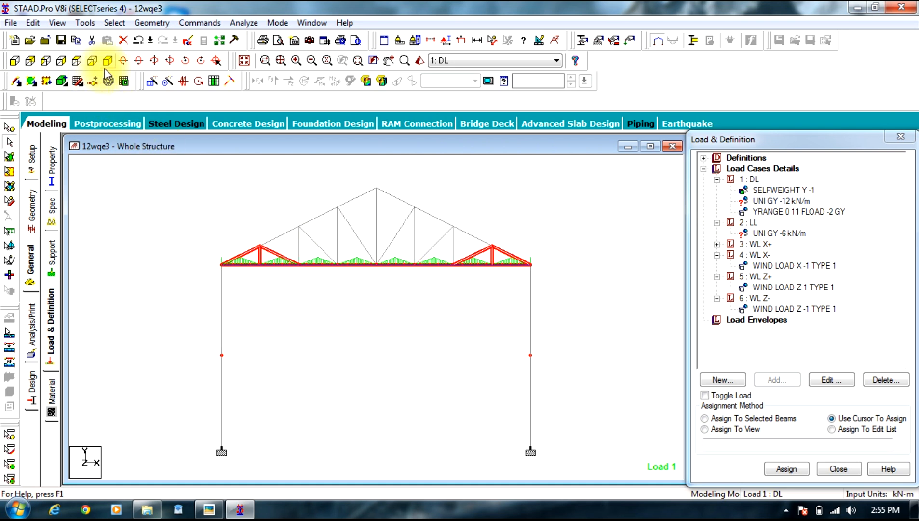
click(261, 256)
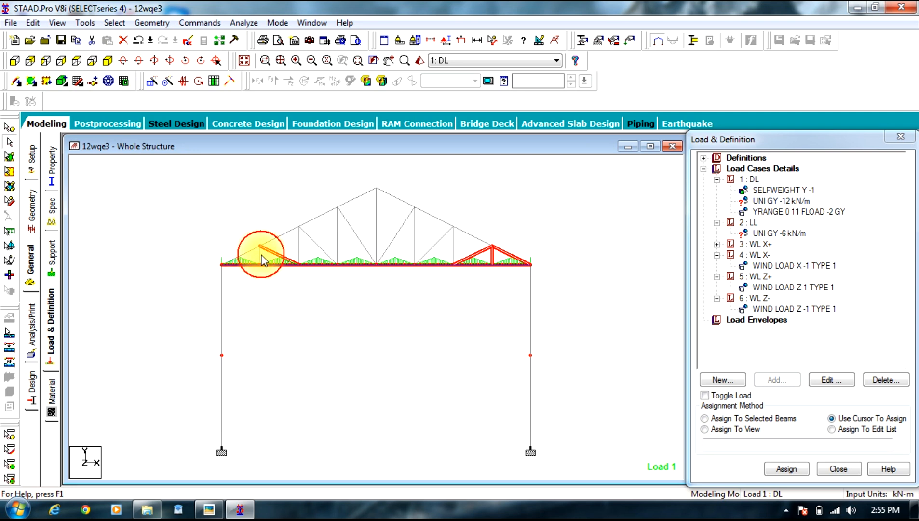
ctrl+click(273, 251)
ctrl+click(474, 255)
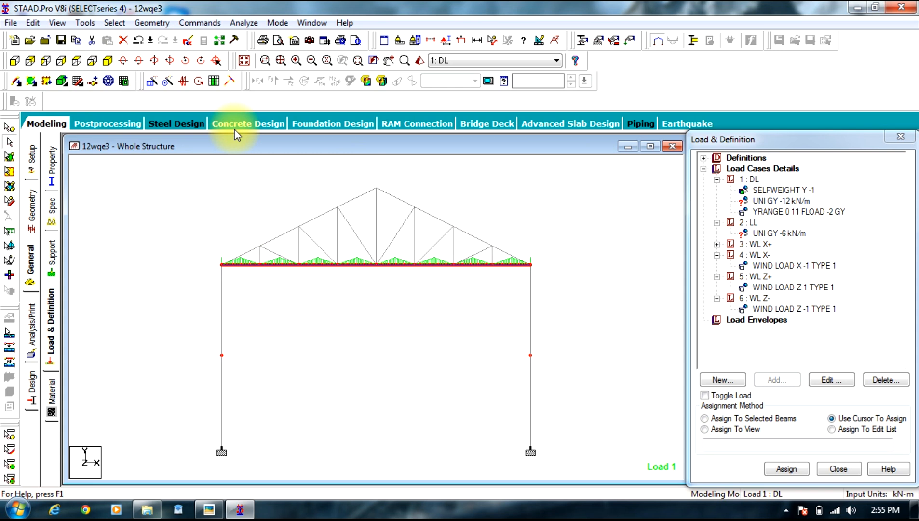
click(104, 61)
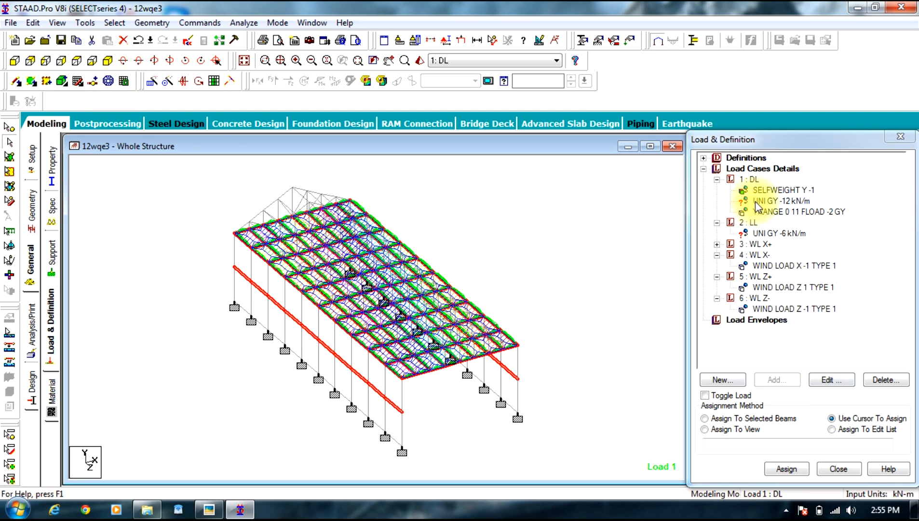
- Assign the UNI GY -12 kN/m dead load to the selected beams
click(722, 418)
click(784, 467)
click(813, 342)
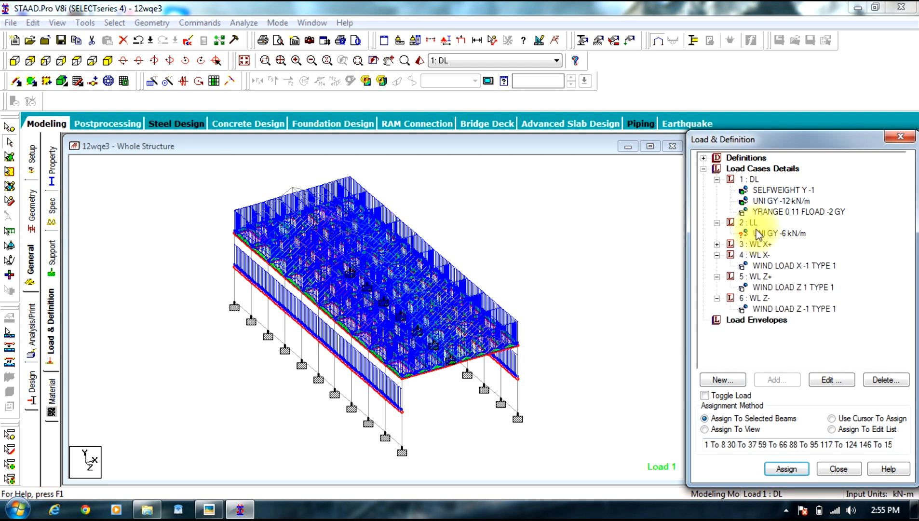
- Assign the UNI GY -6 kN/m live load to the same selected beams
click(761, 234)
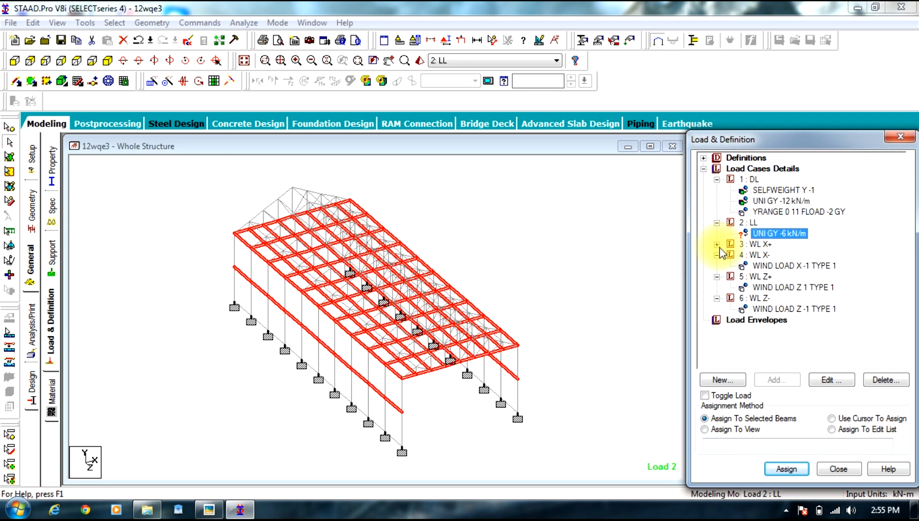
click(862, 345)
click(786, 469)
click(816, 345)
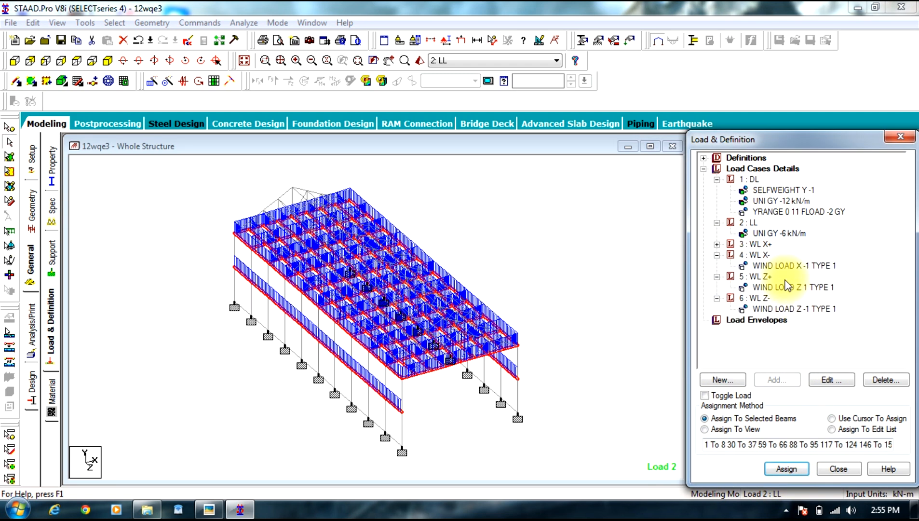
- Collapse the expanded DL, LL, WL X-, WL Z+ and WL Z- load cases so only their titles are listed
click(717, 179)
click(717, 190)
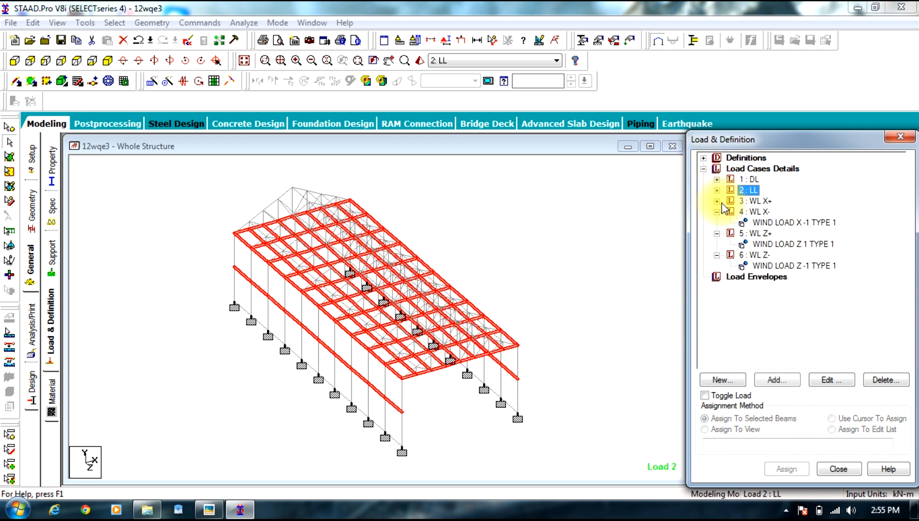
click(717, 212)
click(717, 223)
click(717, 233)
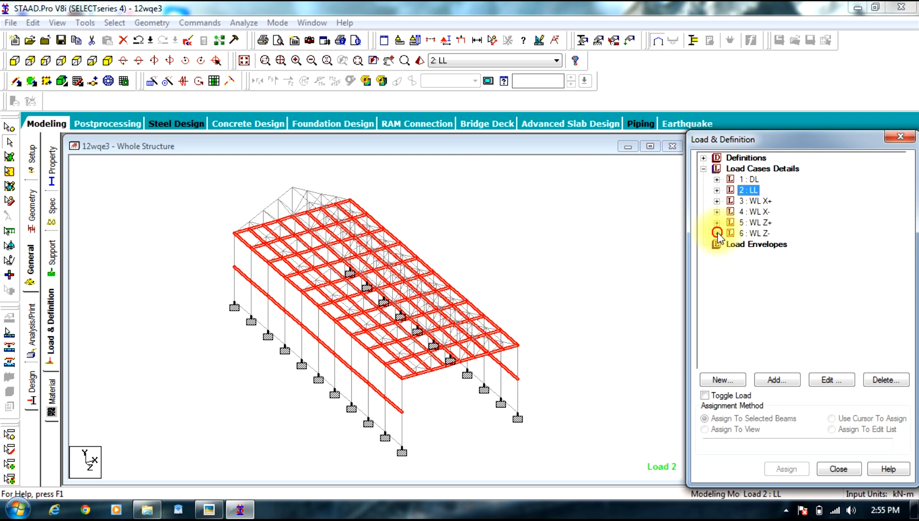
- Start defining a new load combination named 1.5(DL+LL+WL X+) and copy its name
click(725, 168)
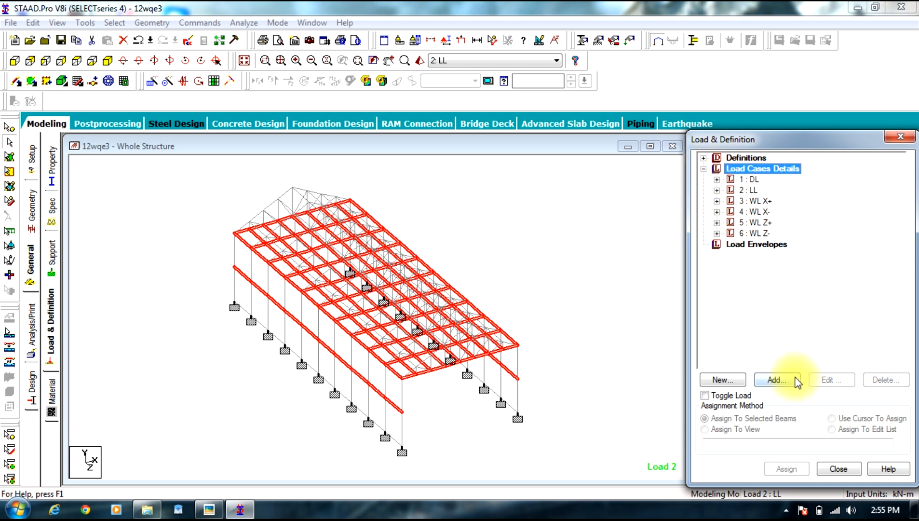
click(786, 380)
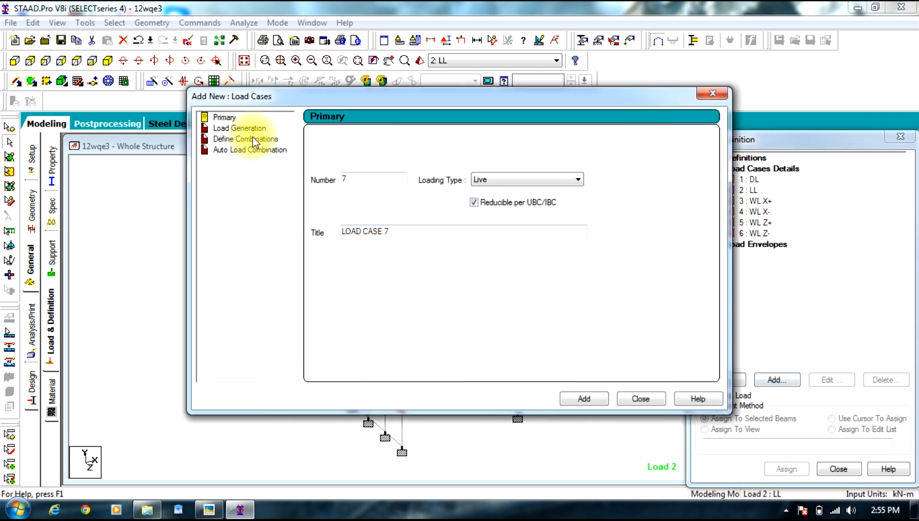
click(255, 140)
drag(535, 140, 239, 150)
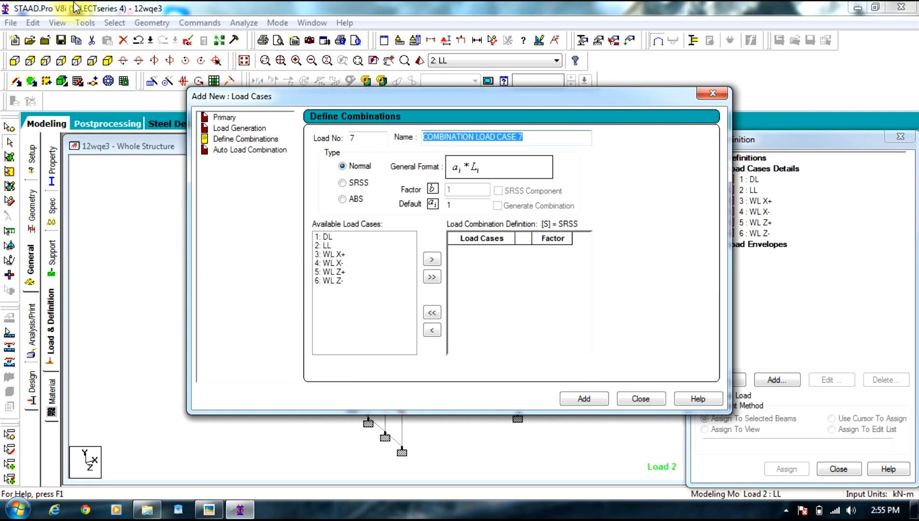
text(1.5(DL+LL+WL X+)
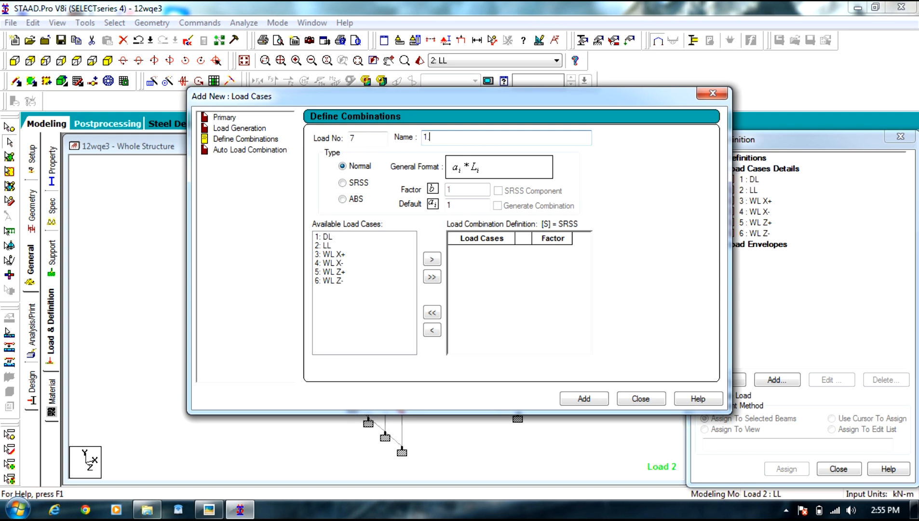
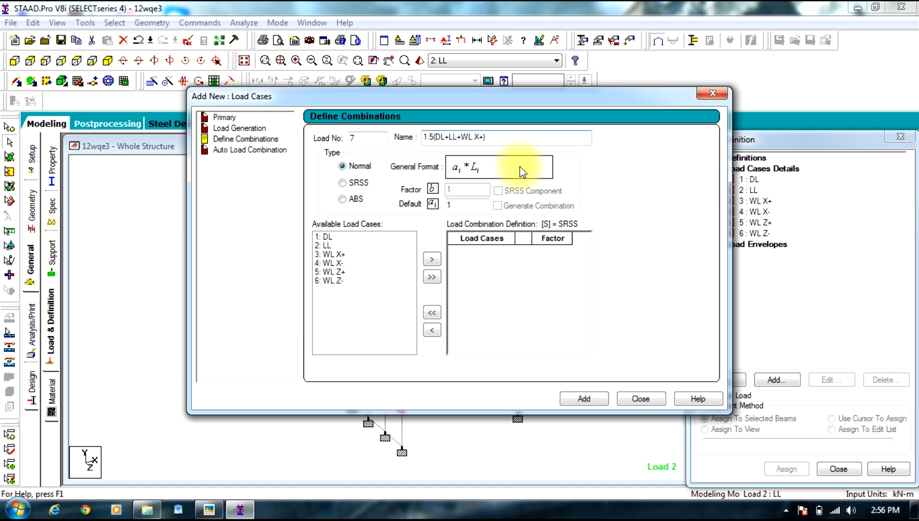
drag(488, 137, 422, 137)
key(ctrl+c)
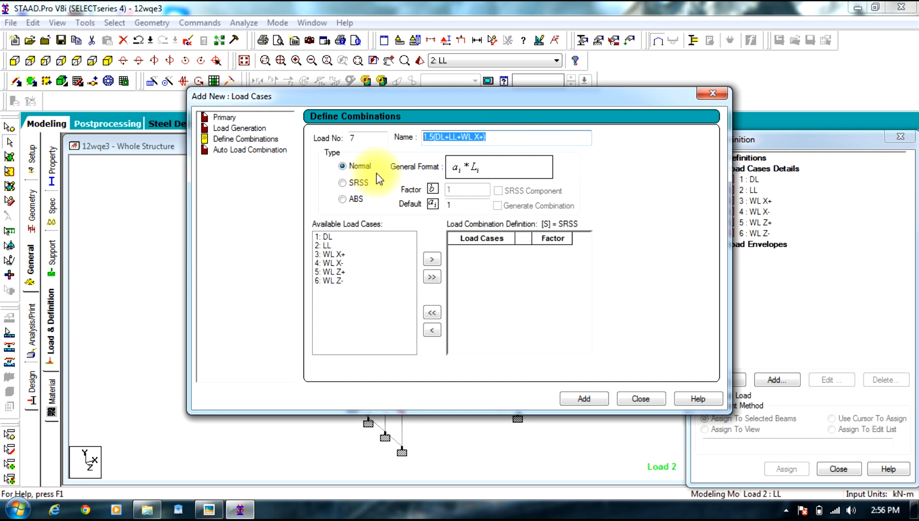
- Add the 1.5(DL+LL+WL X+) combination with load cases DL, LL and WL X+ at a factor of 1.5
click(462, 206)
text(.5)
drag(331, 238, 333, 254)
click(437, 261)
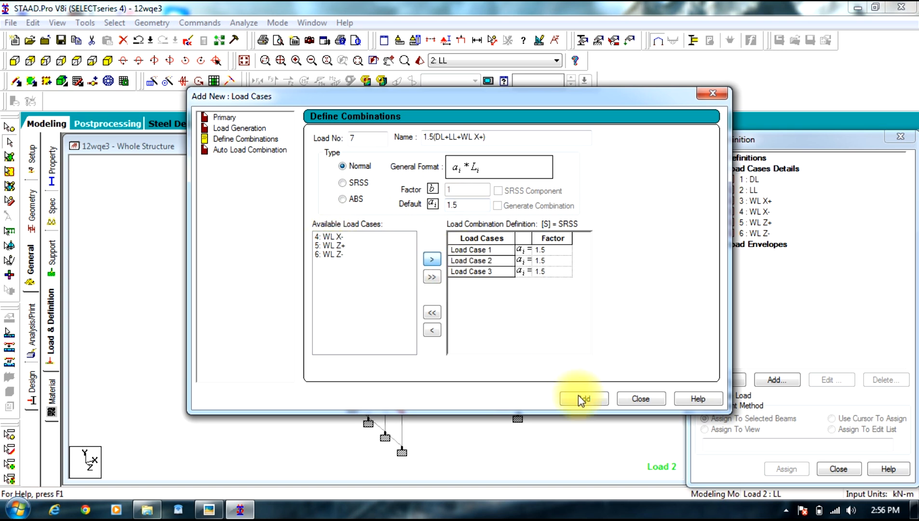
click(580, 396)
- Name the next load combination 1.2(DL+LL+WL Z+) and set its default factor to 1.2
drag(526, 137, 306, 161)
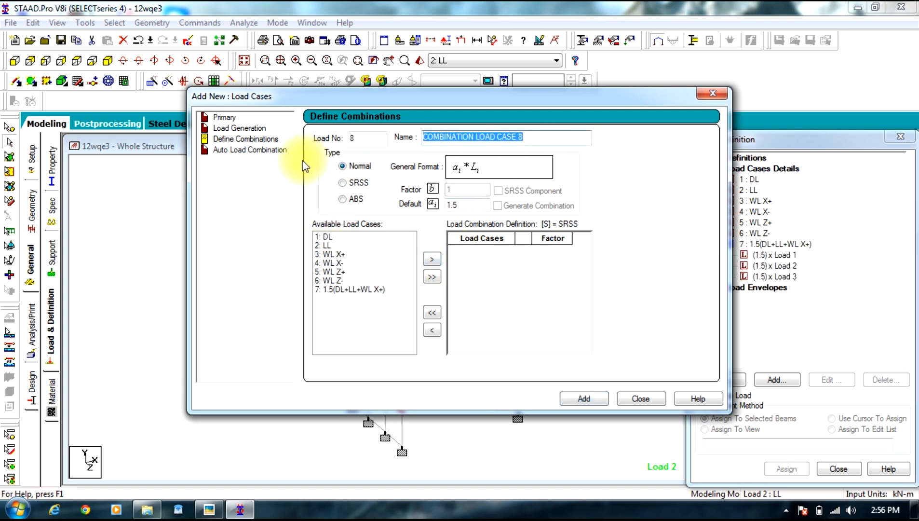
key(BackSpace)
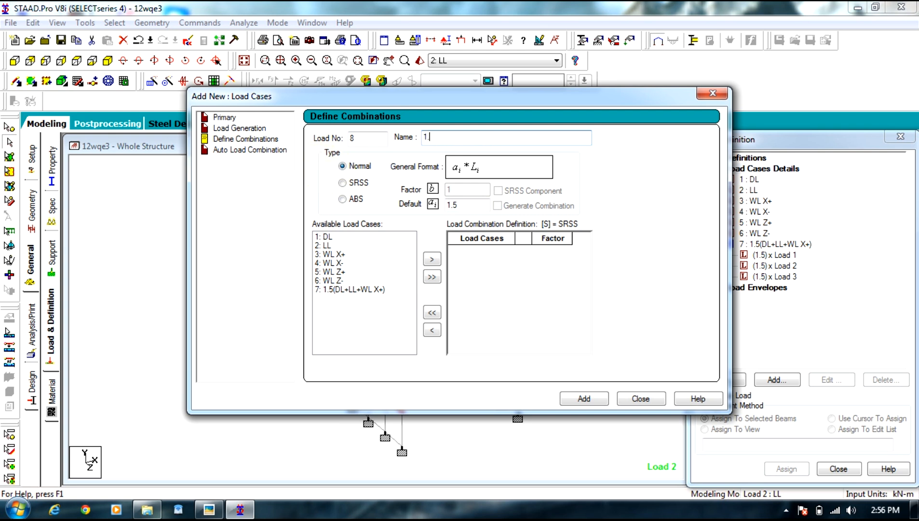
text(1.2()
key(ctrl+v)
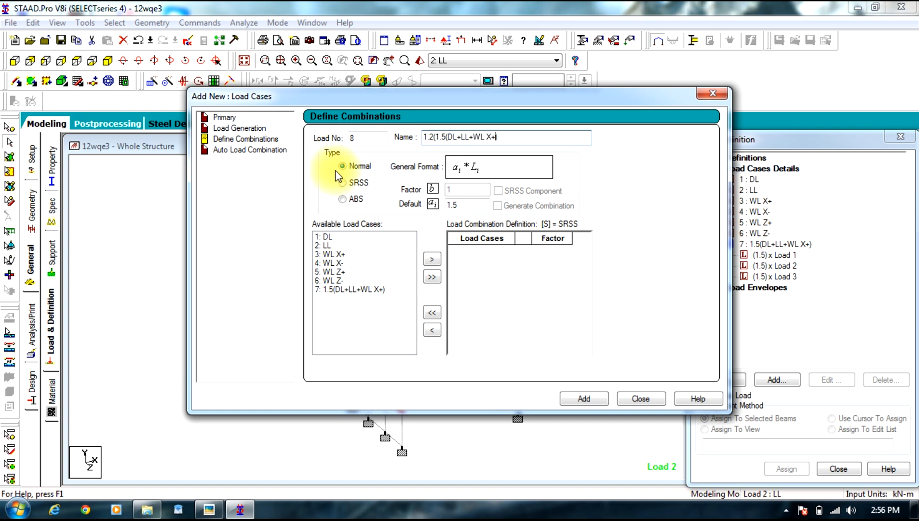
text(Z)
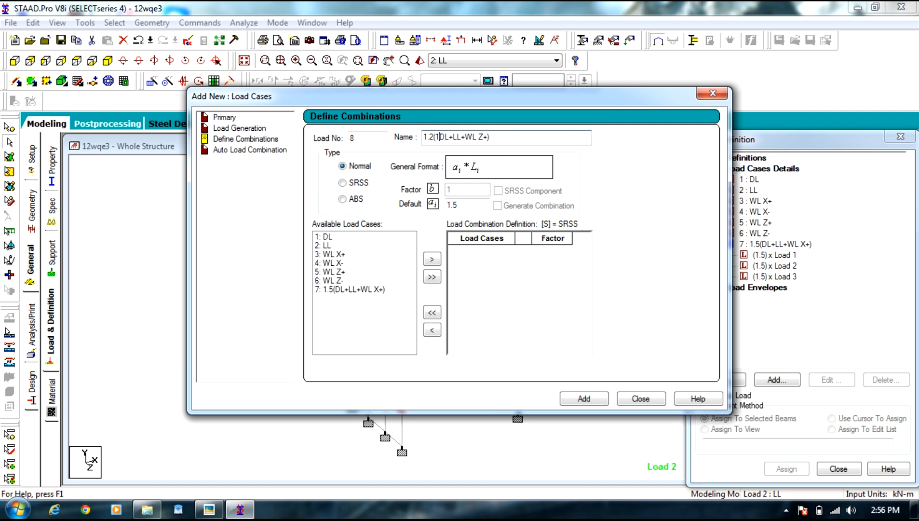
drag(473, 206, 353, 216)
text(1.2)
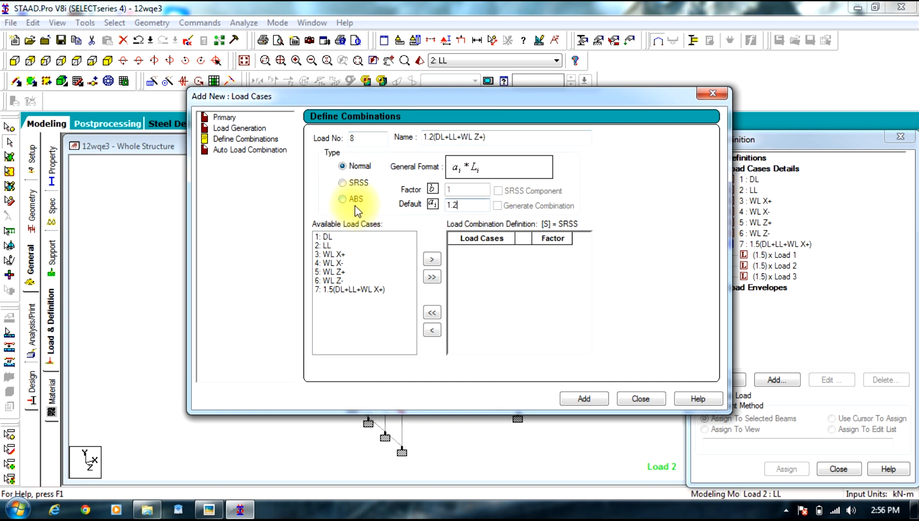
- Include load cases DL, LL and WL Z+ in the 1.2 combination and add it to the model
click(327, 237)
ctrl+click(330, 246)
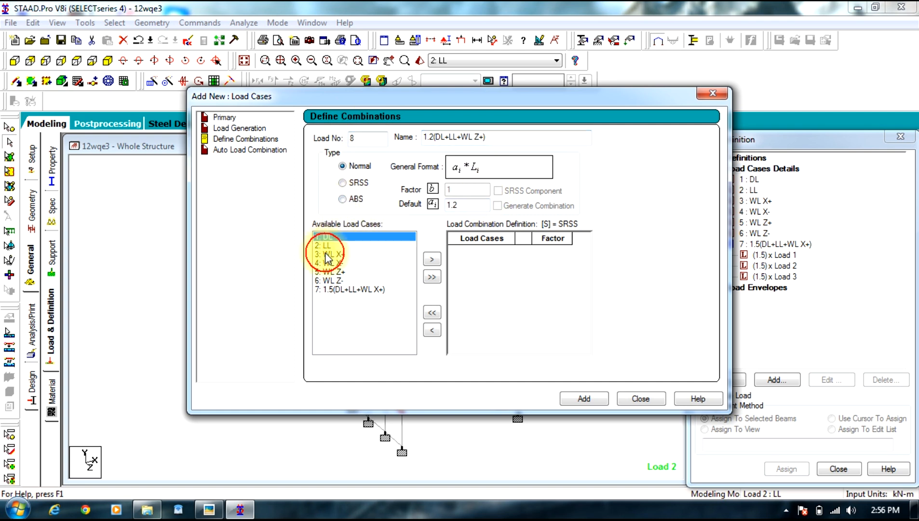
ctrl+click(332, 272)
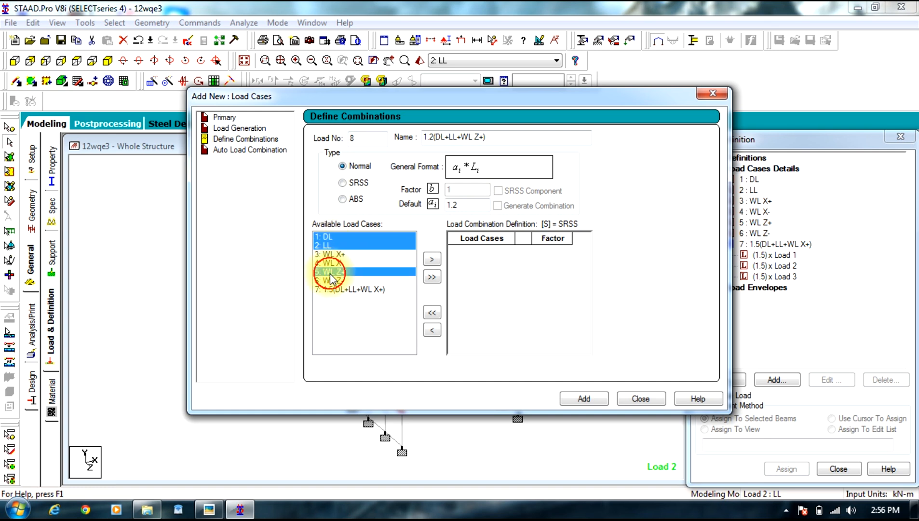
click(433, 260)
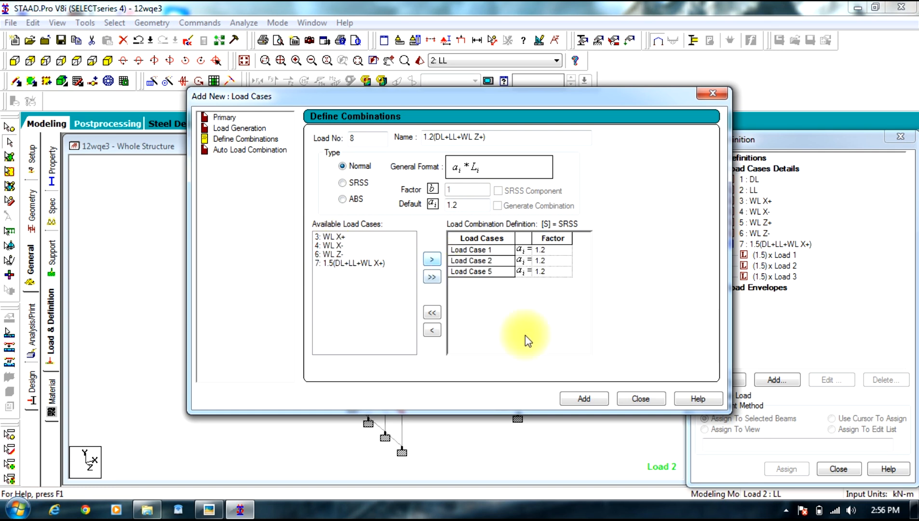
click(588, 399)
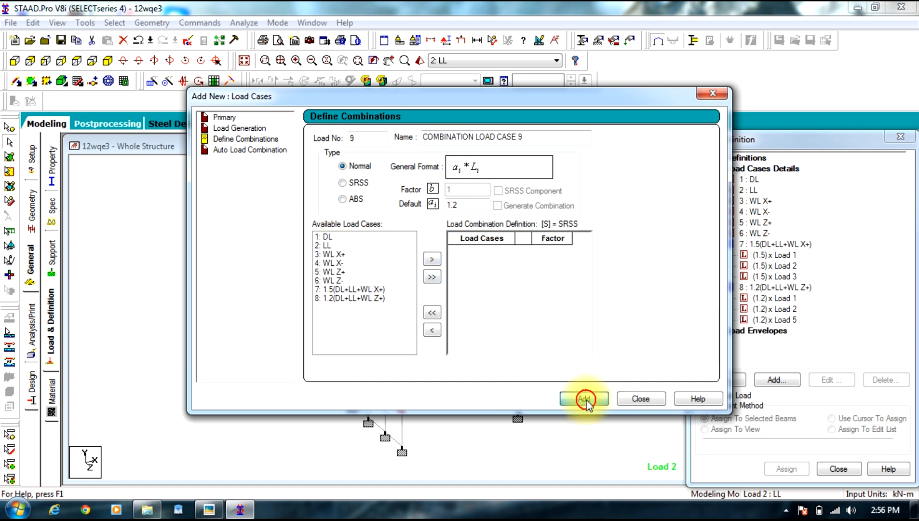
- Finish adding load cases and collapse both load combinations so only their titles are listed
click(639, 400)
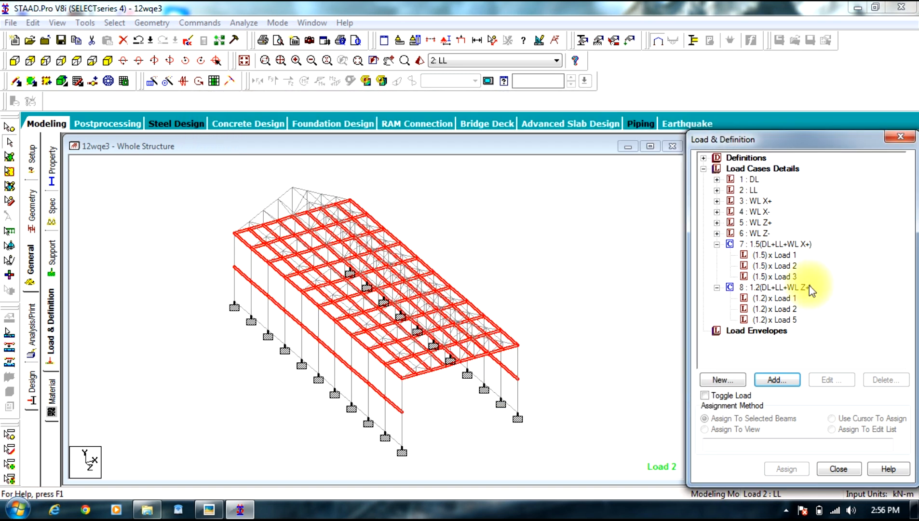
click(717, 244)
click(718, 257)
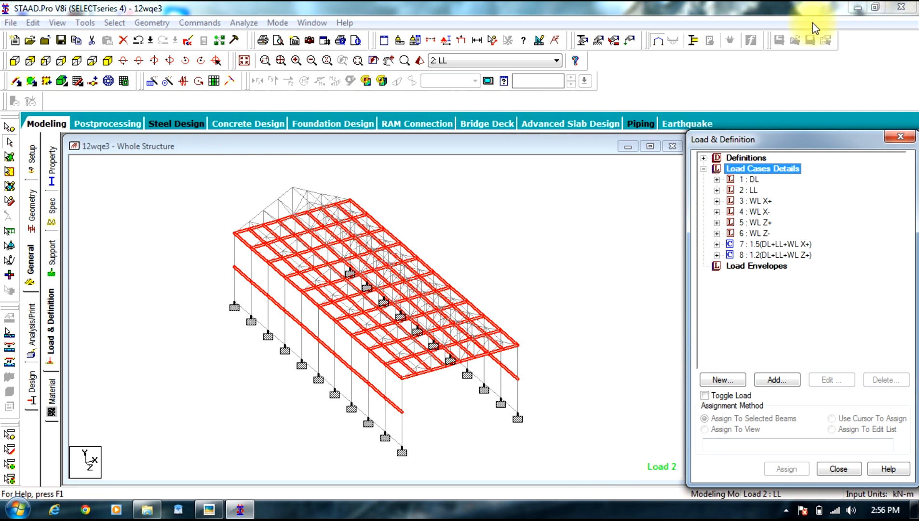
- Go to the steel design settings and set the current design code to IS800
click(30, 386)
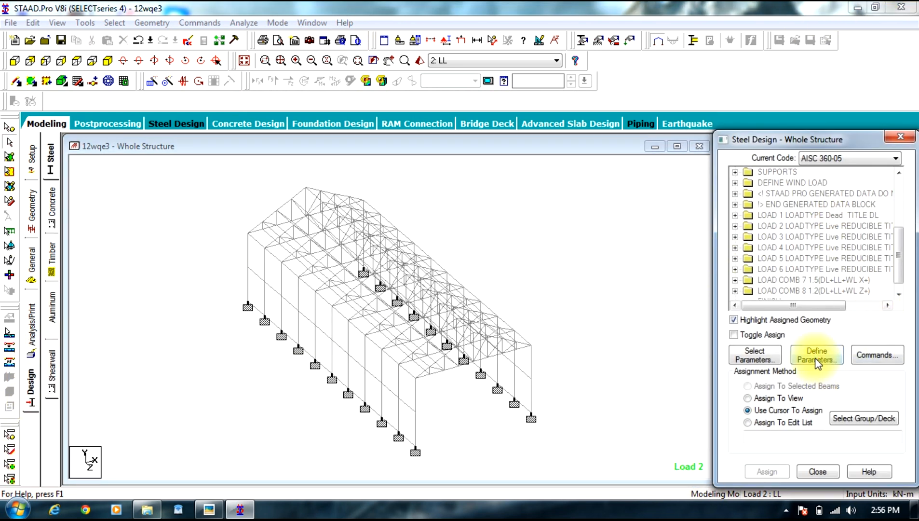
click(817, 352)
click(656, 114)
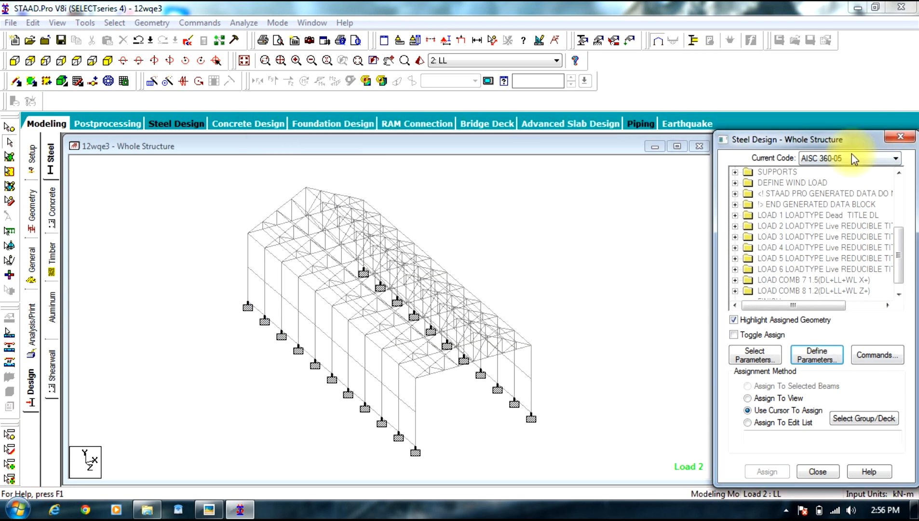
click(874, 158)
click(837, 426)
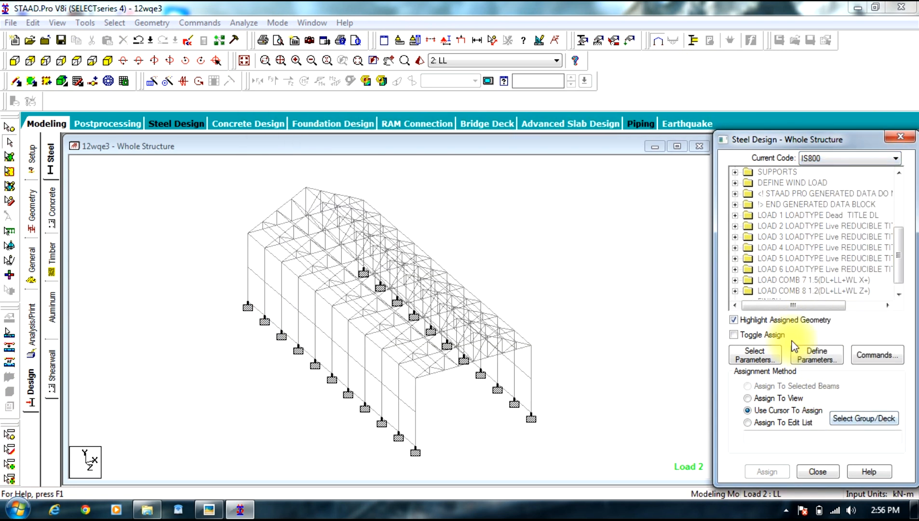
- Define the FYLD design parameter with a steel yield strength of 415000 kN/m2
click(817, 354)
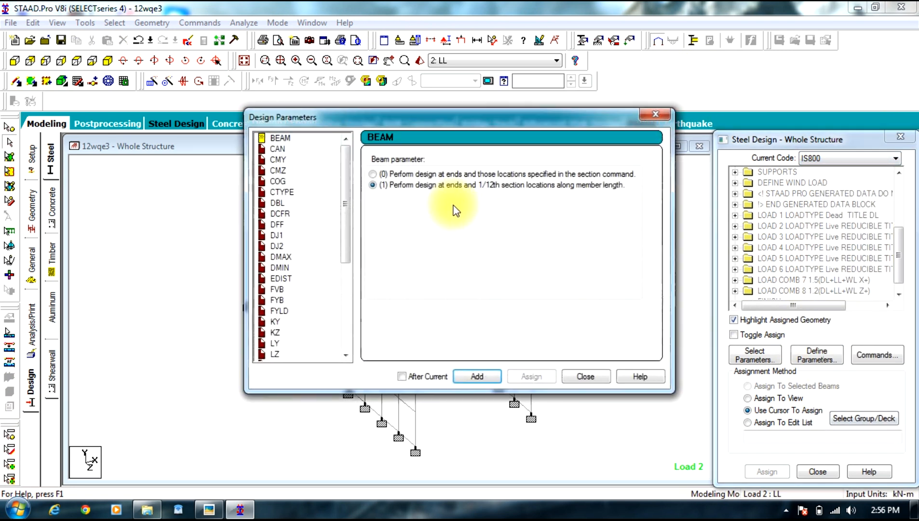
click(279, 311)
double_click(499, 201)
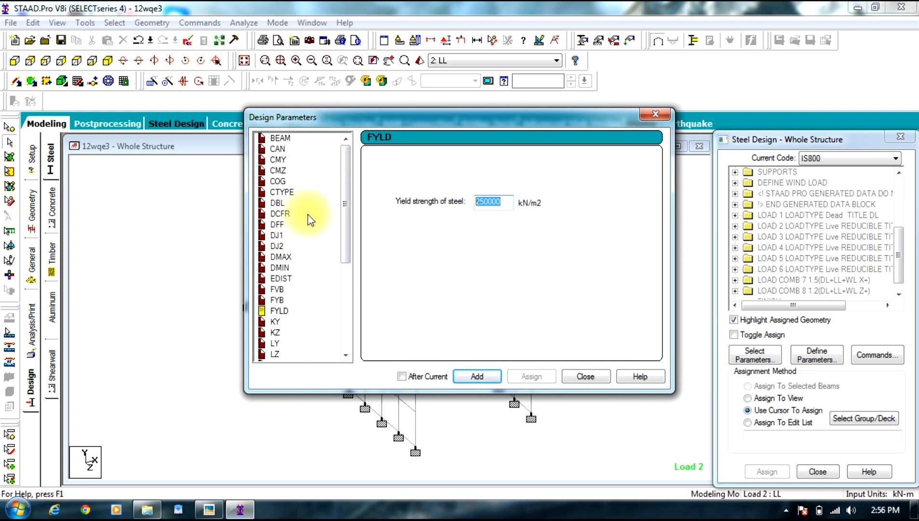
text(415000)
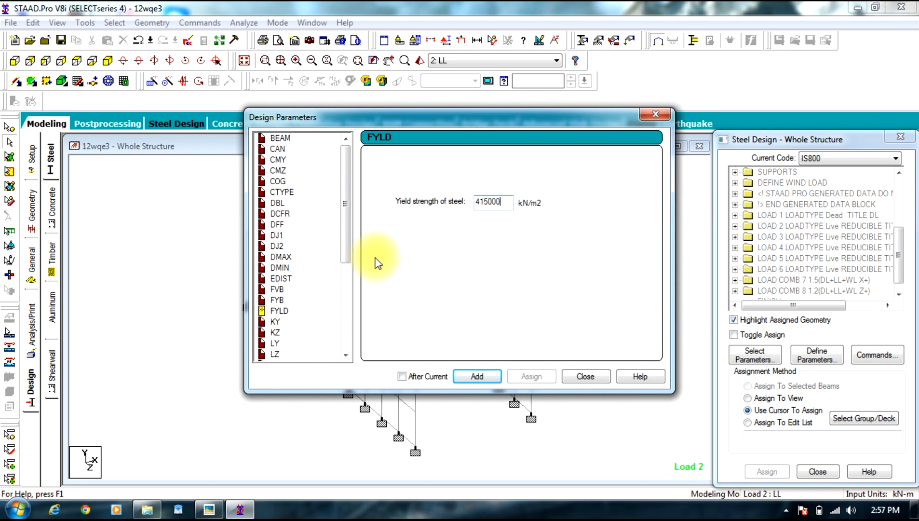
click(490, 377)
click(585, 377)
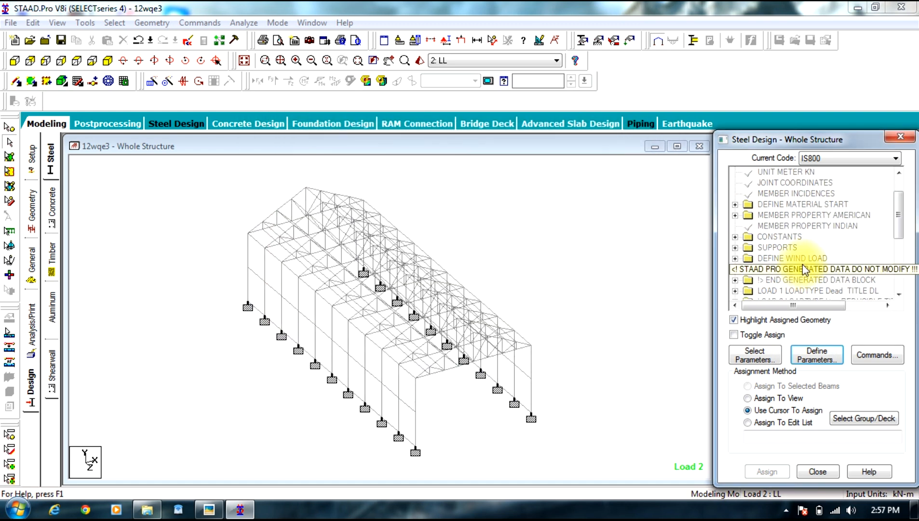
- Add the CHECK CODE and TAKE OFF design commands to the steel design
drag(899, 213, 898, 270)
click(875, 354)
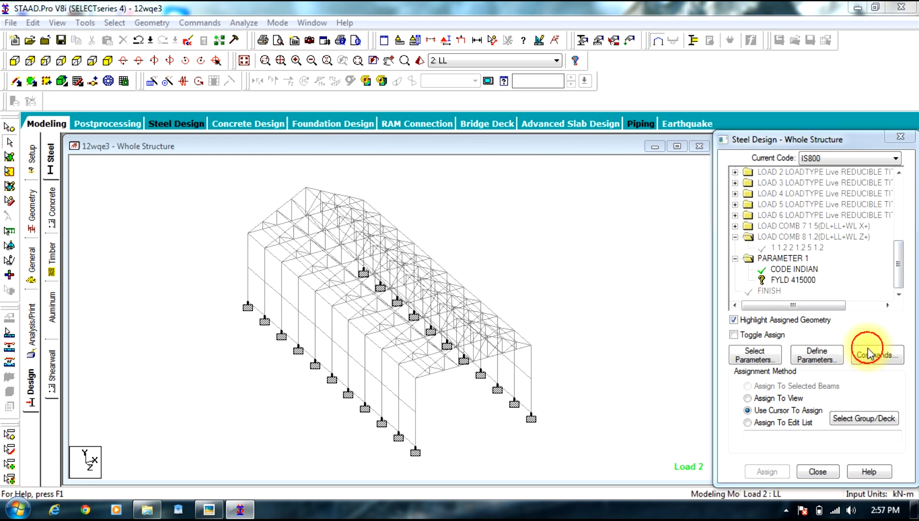
click(550, 210)
click(713, 420)
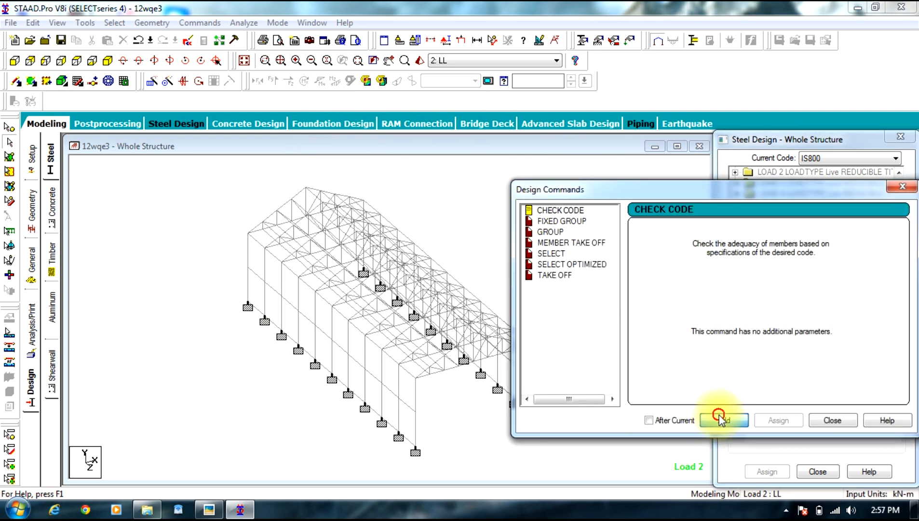
click(555, 275)
click(714, 420)
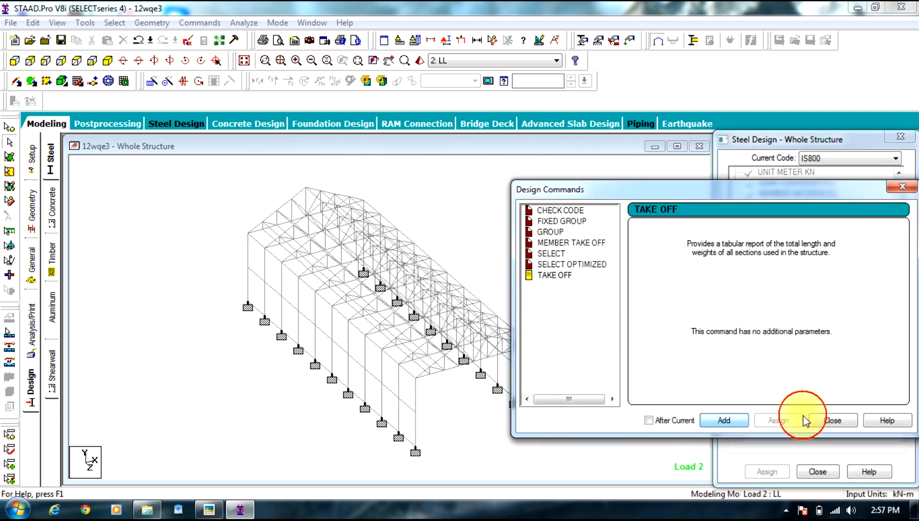
click(827, 419)
- Assign the FYLD 415000 parameter to all members of the structure
drag(901, 221, 901, 284)
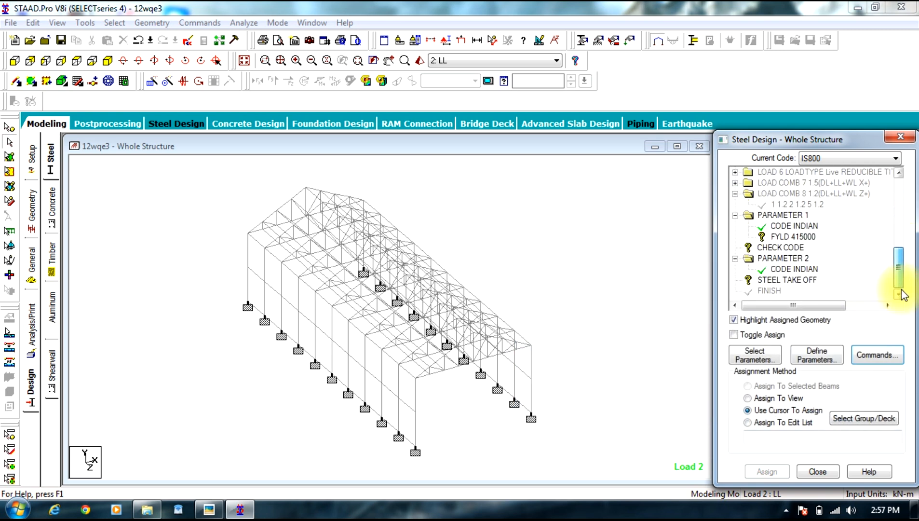
click(794, 236)
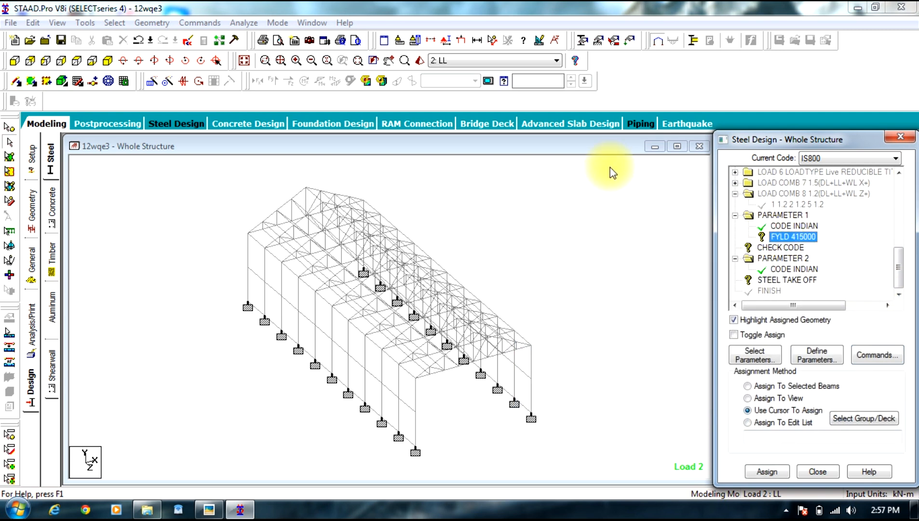
click(459, 345)
key(ctrl+a)
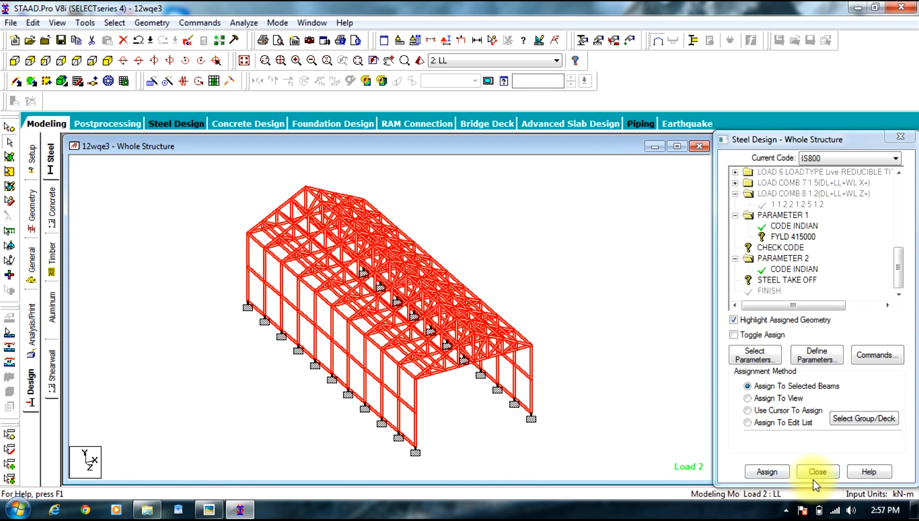
click(781, 472)
click(801, 344)
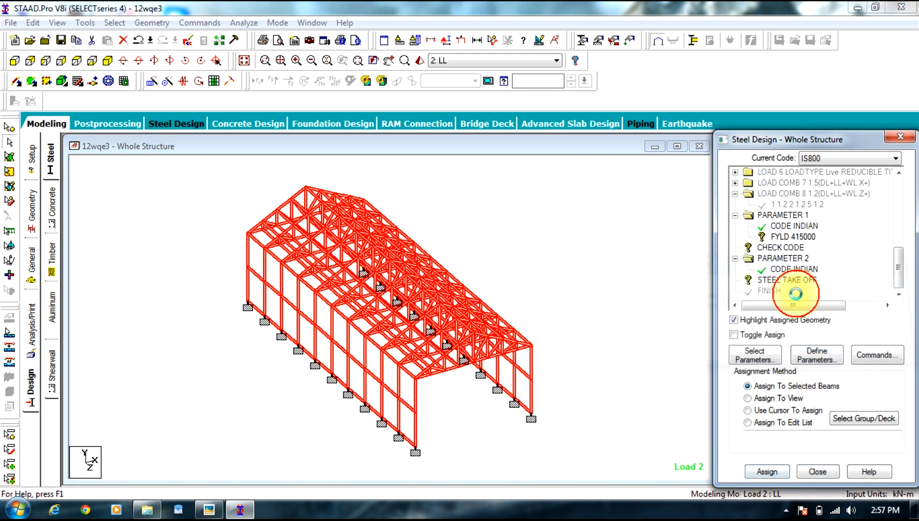
- Assign the CHECK CODE command to all members of the structure
click(781, 249)
drag(645, 169, 42, 512)
click(766, 472)
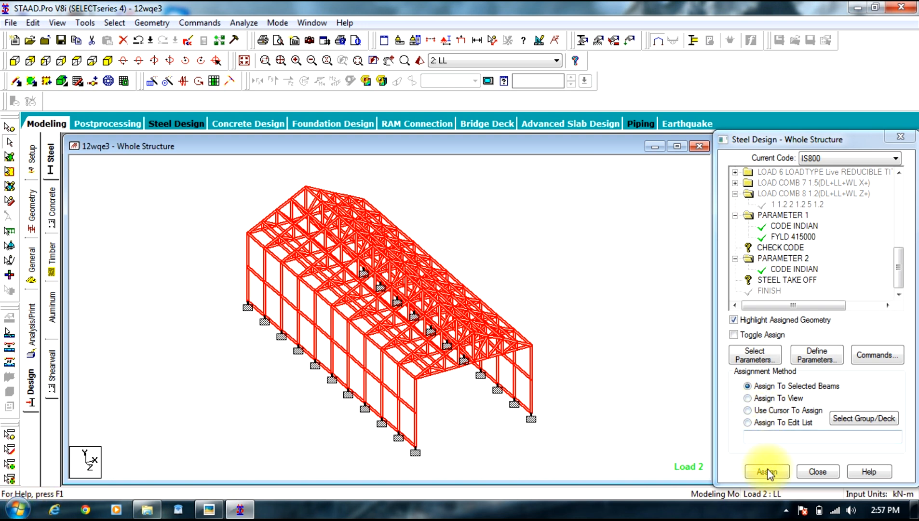
click(810, 344)
- Assign the STEEL TAKE OFF command to all members of the structure
click(778, 280)
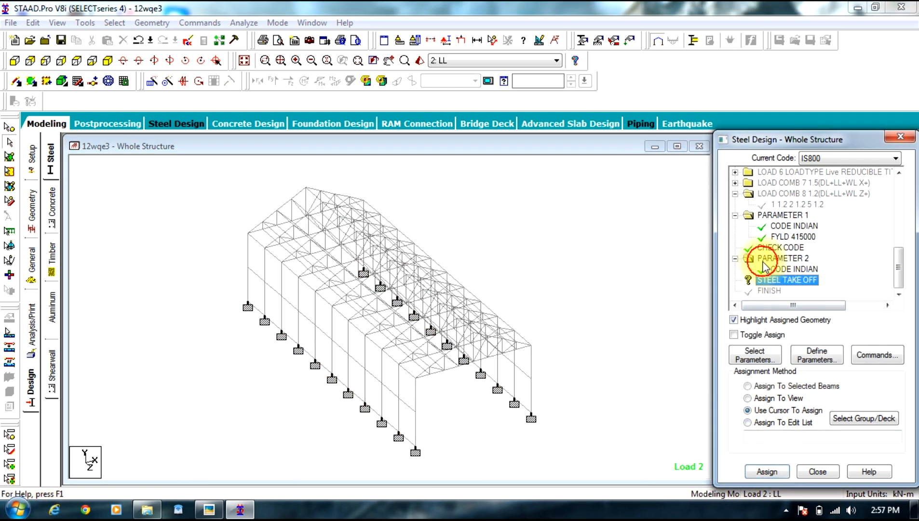
drag(619, 162, 410, 378)
drag(621, 161, 16, 504)
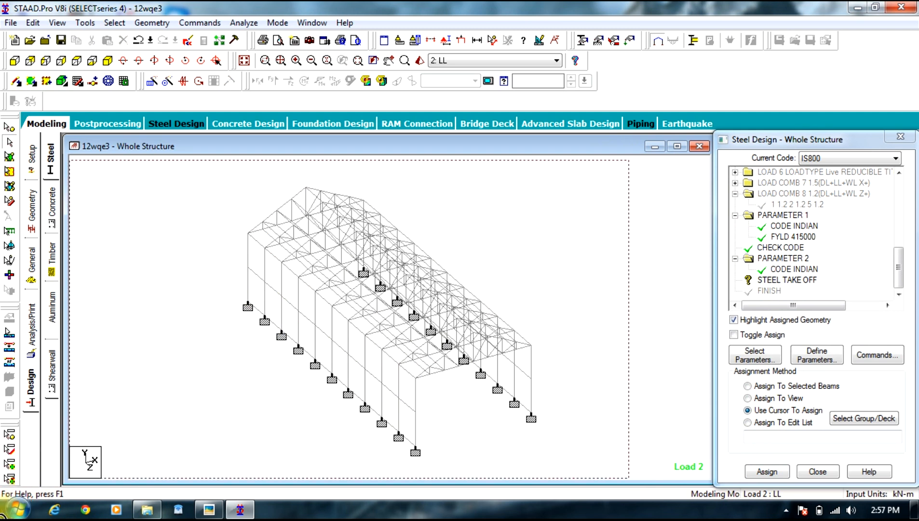
click(767, 472)
click(821, 344)
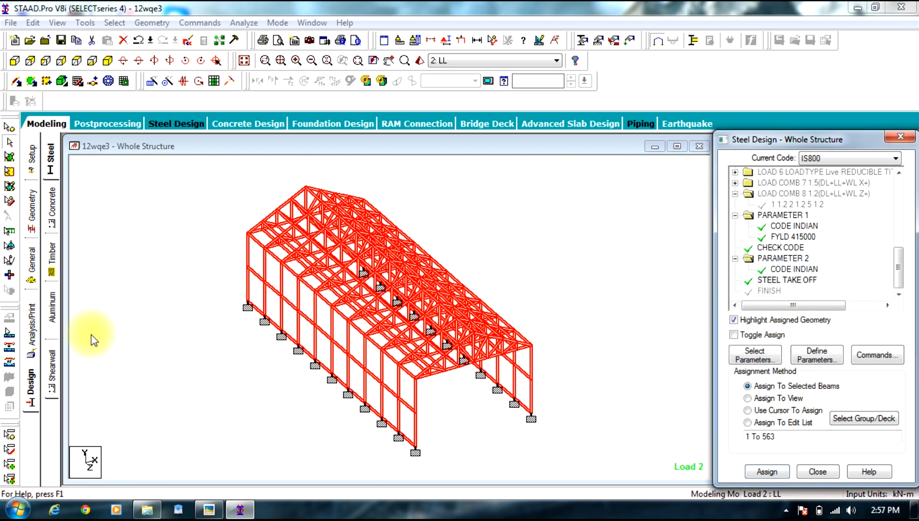
- Add a Perform Analysis command with the No Print option
click(32, 323)
click(417, 401)
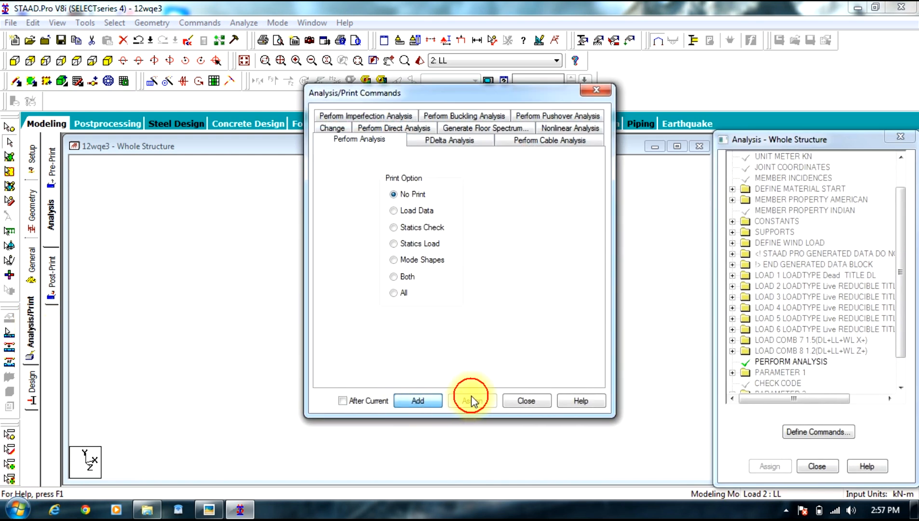
click(525, 401)
- Run the analysis of the structure
click(244, 23)
click(250, 37)
click(380, 273)
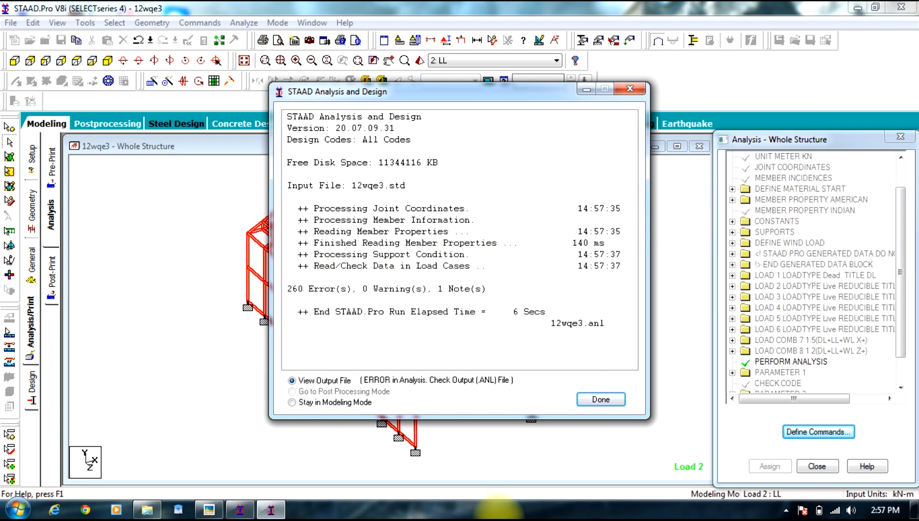
- View the analysis output file and go to the first entry in its error list
click(593, 403)
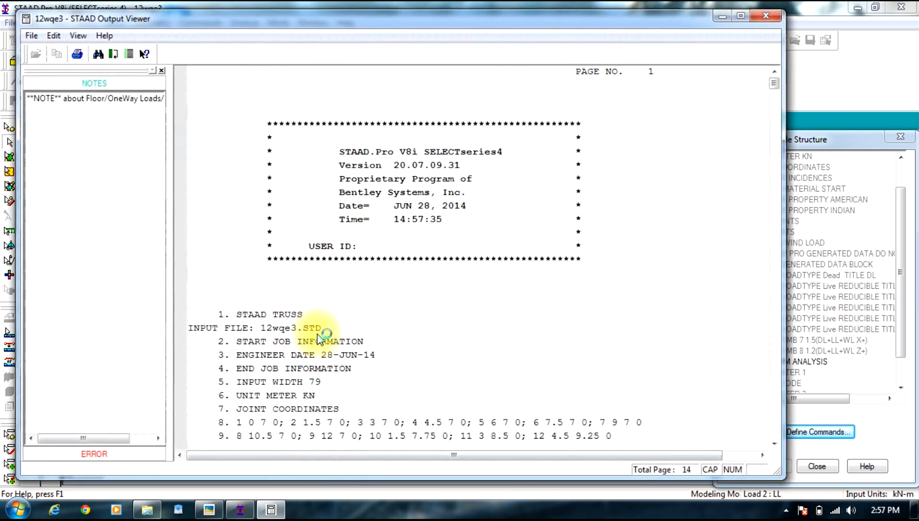
click(84, 453)
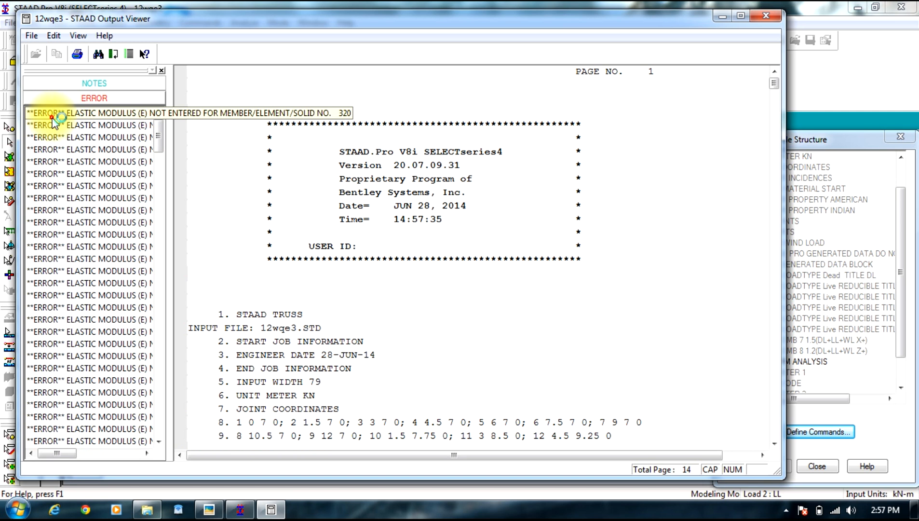
click(53, 115)
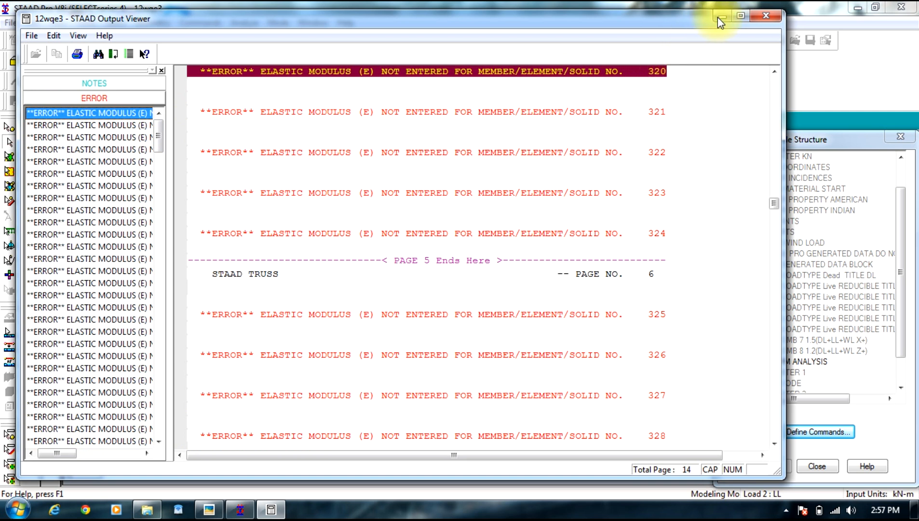
- Close the analysis output file and clear the member selection in the model
scroll(363, 268, down, 3)
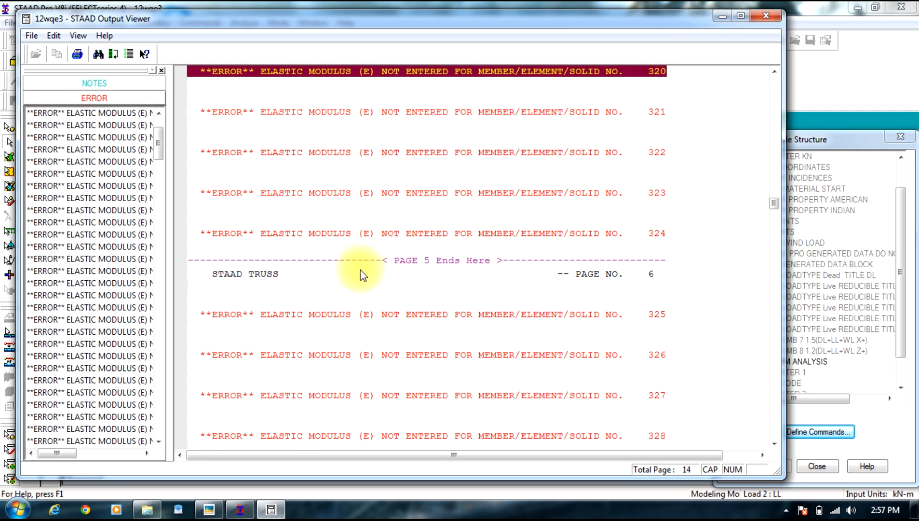
click(769, 17)
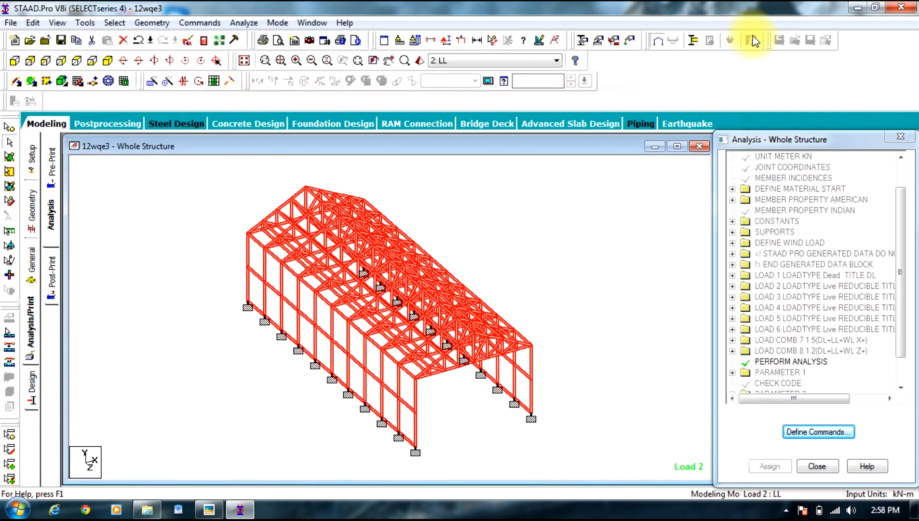
click(488, 202)
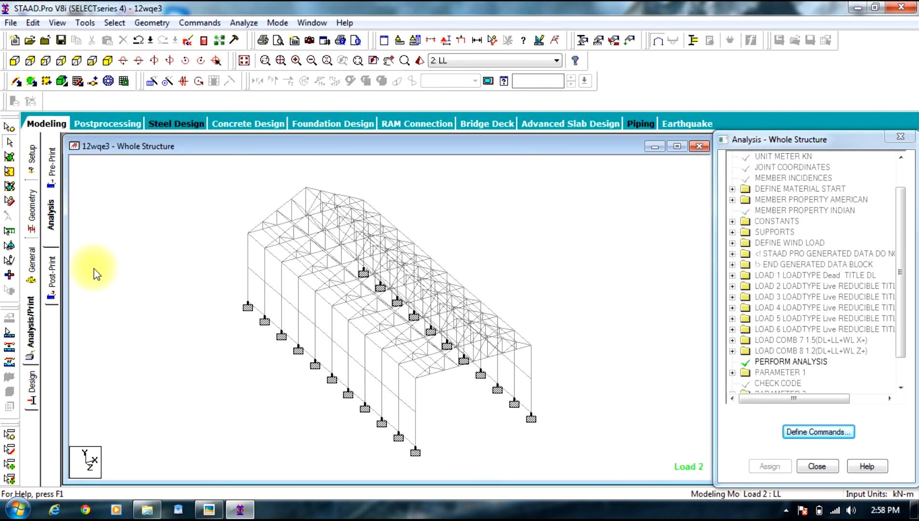
- Show the section properties and highlight in turn the members assigned the angle, double angle and channel sections
click(32, 263)
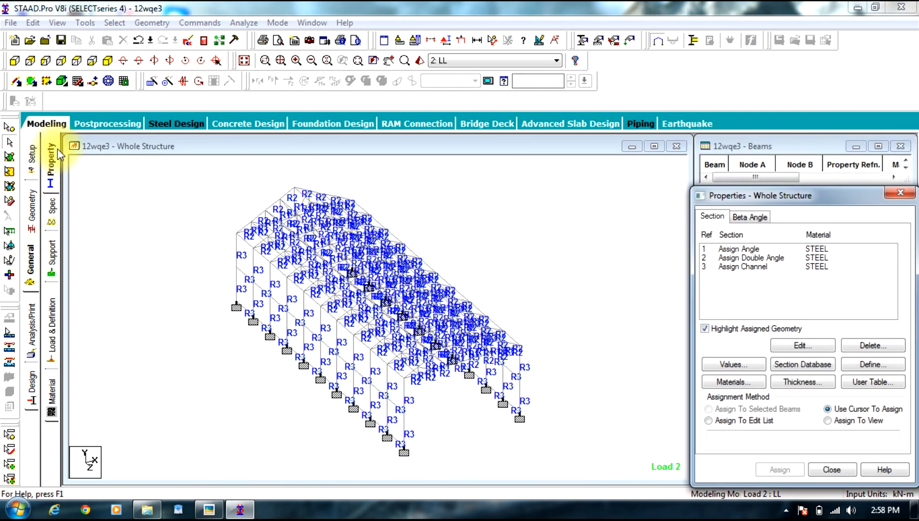
click(717, 249)
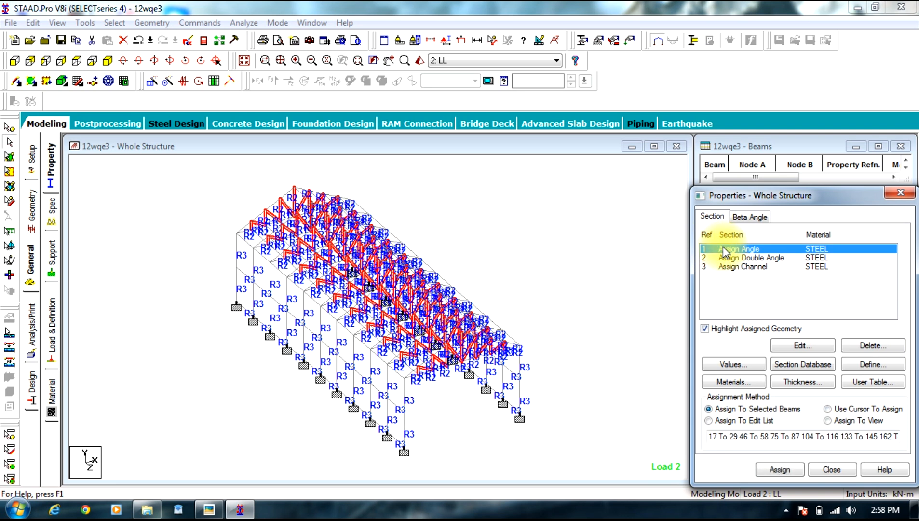
click(737, 259)
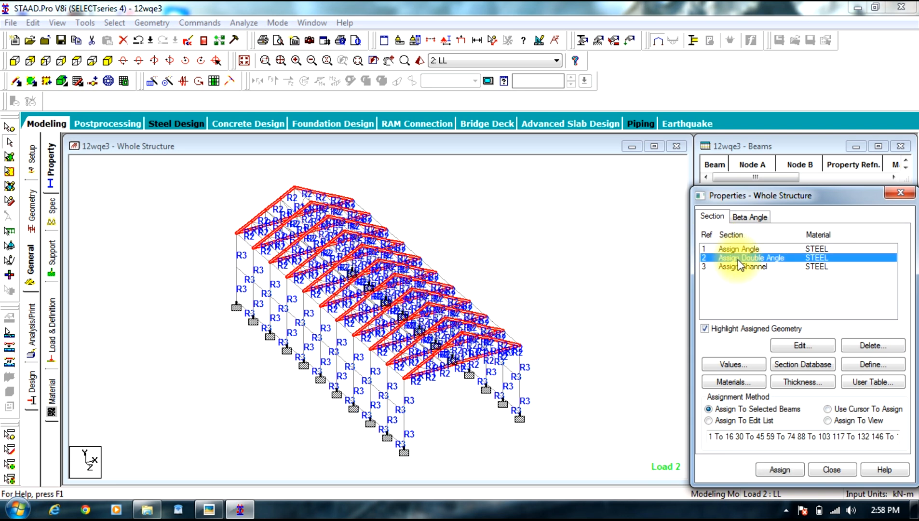
click(742, 266)
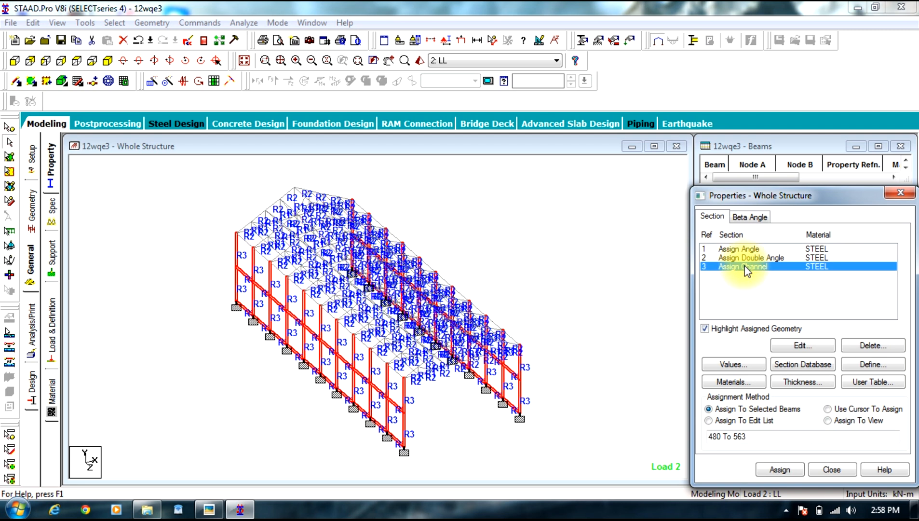
click(736, 261)
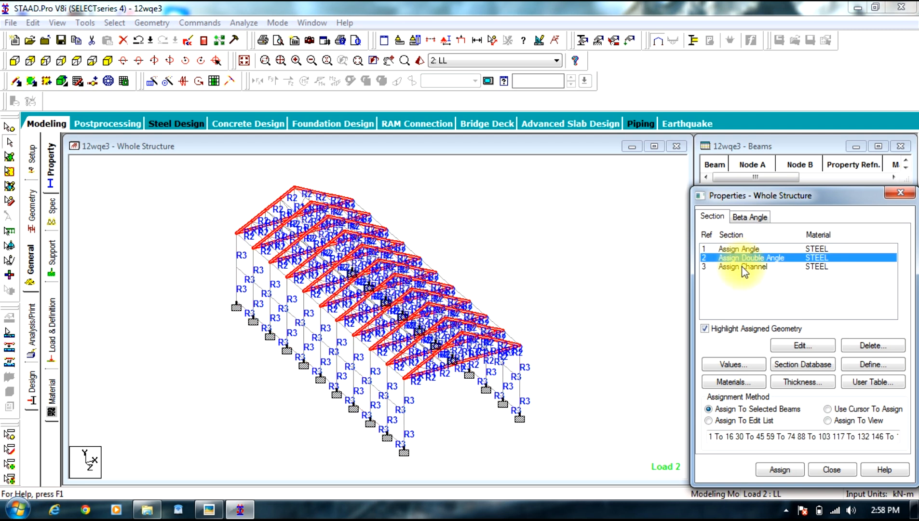
click(741, 267)
click(732, 258)
click(727, 251)
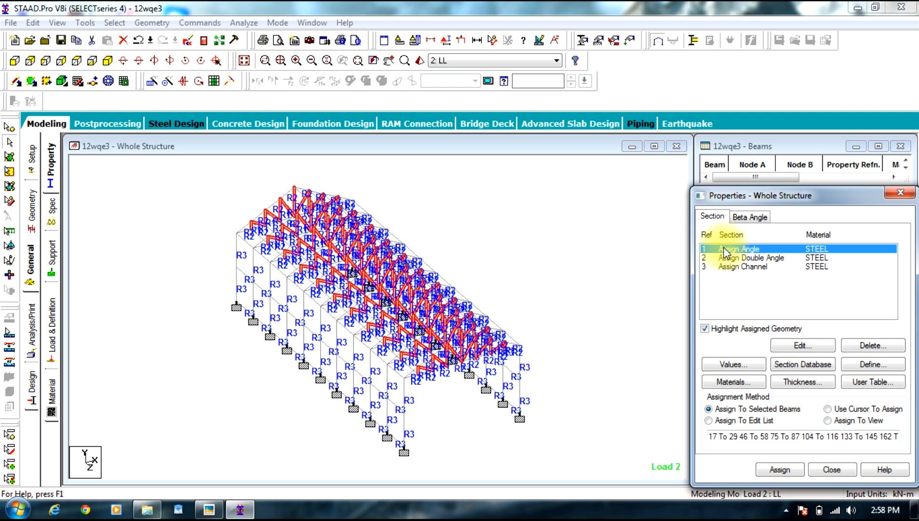
click(726, 258)
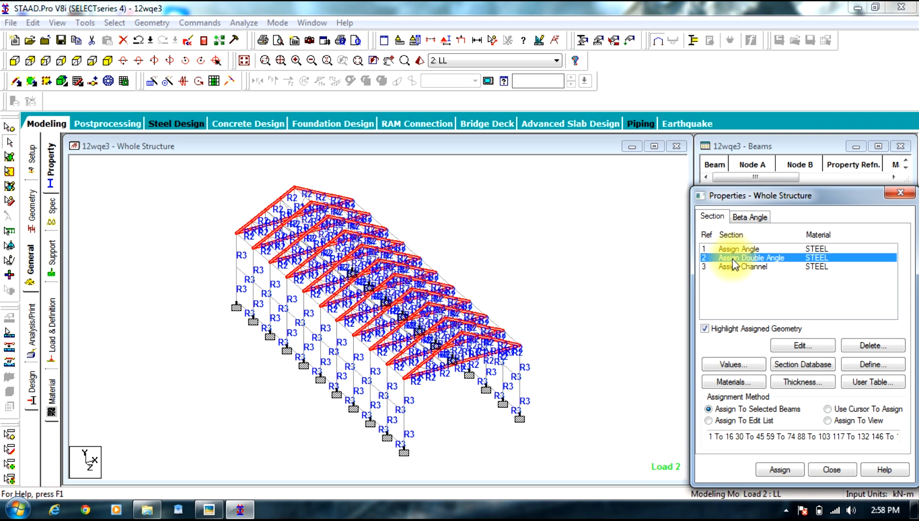
click(516, 221)
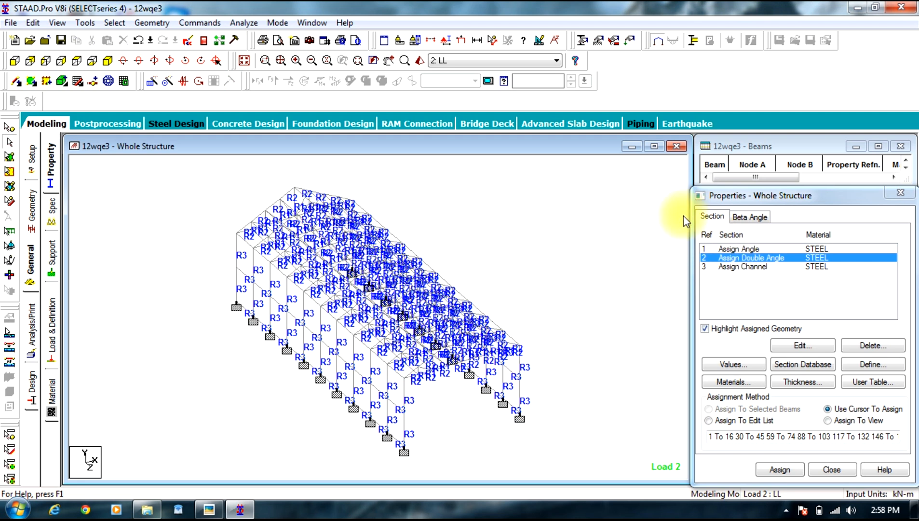
- Locate beam 320 in the model by selecting it from the list of beams
click(115, 23)
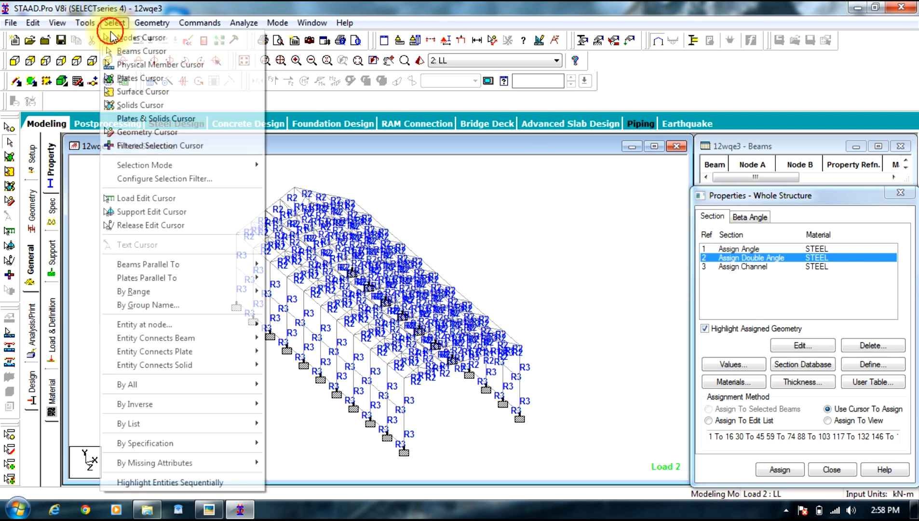
mouse_move(251, 423)
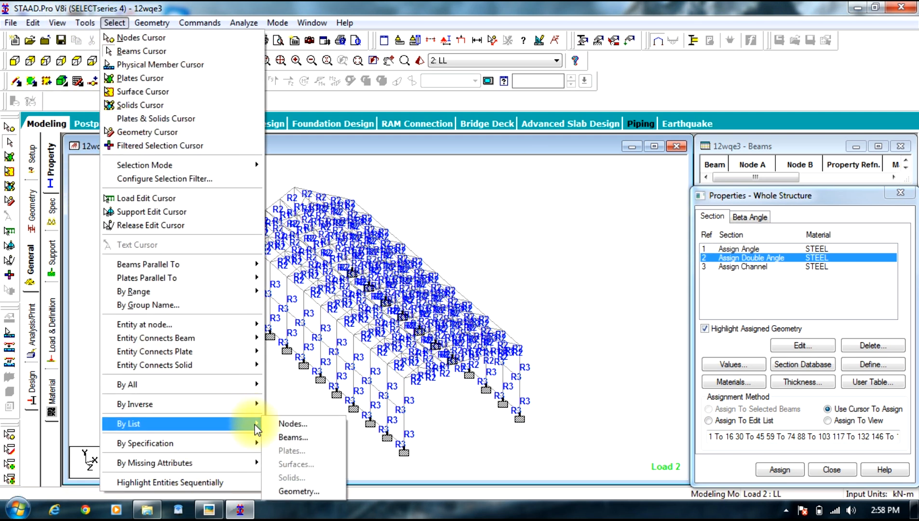
click(280, 435)
drag(443, 206, 441, 252)
click(381, 201)
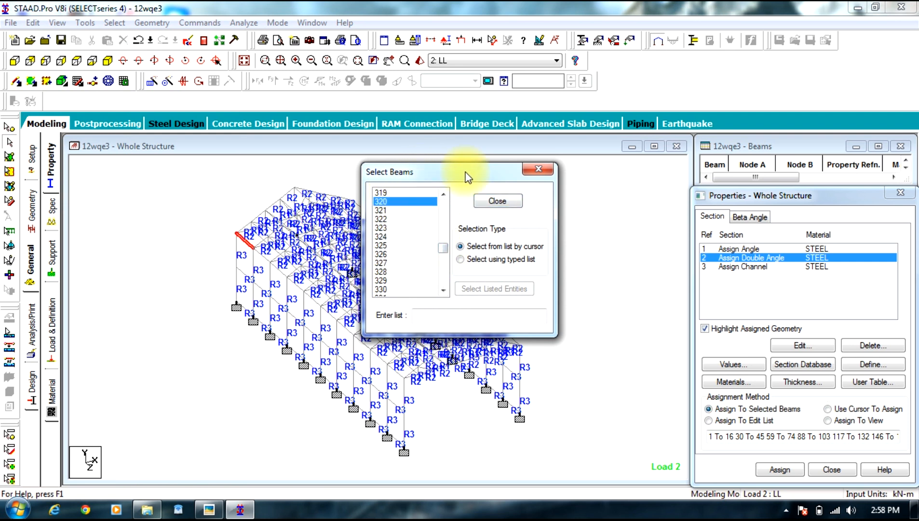
click(499, 201)
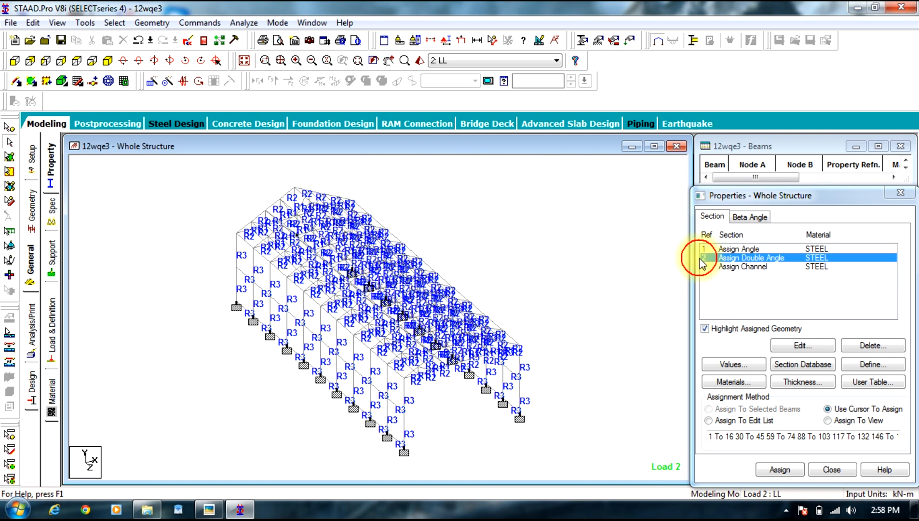
- Recheck which members carry the angle, double angle and channel sections, finishing with none selected
click(723, 249)
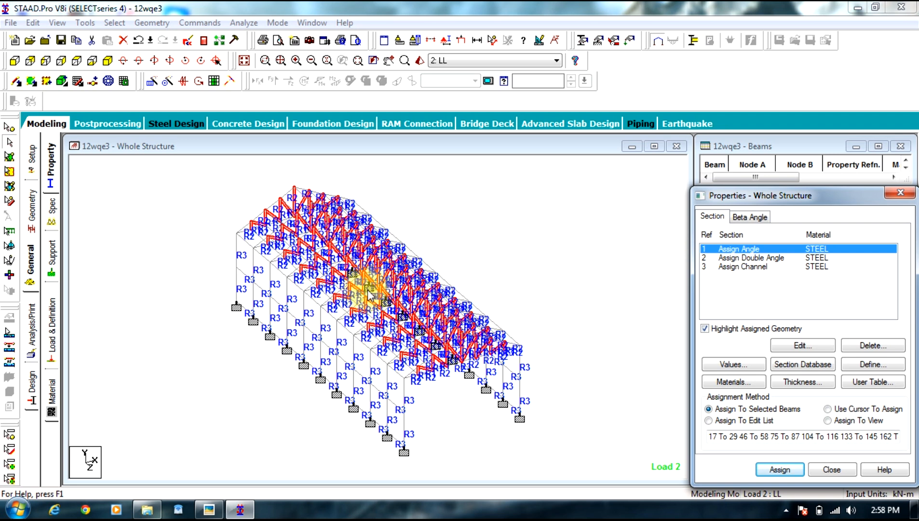
click(741, 258)
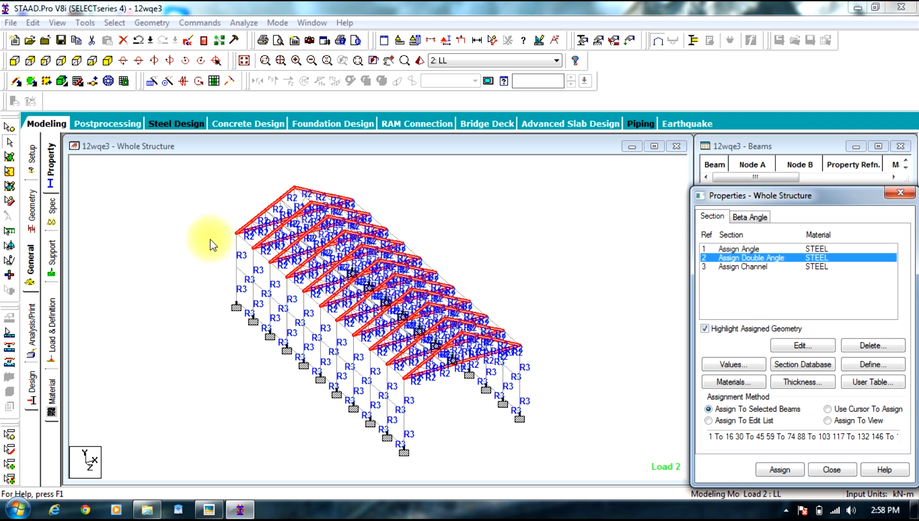
click(746, 268)
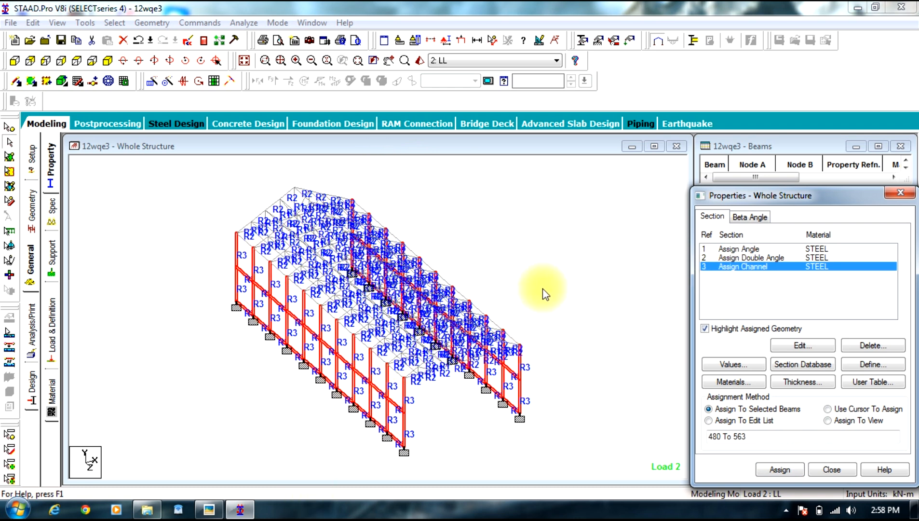
click(539, 207)
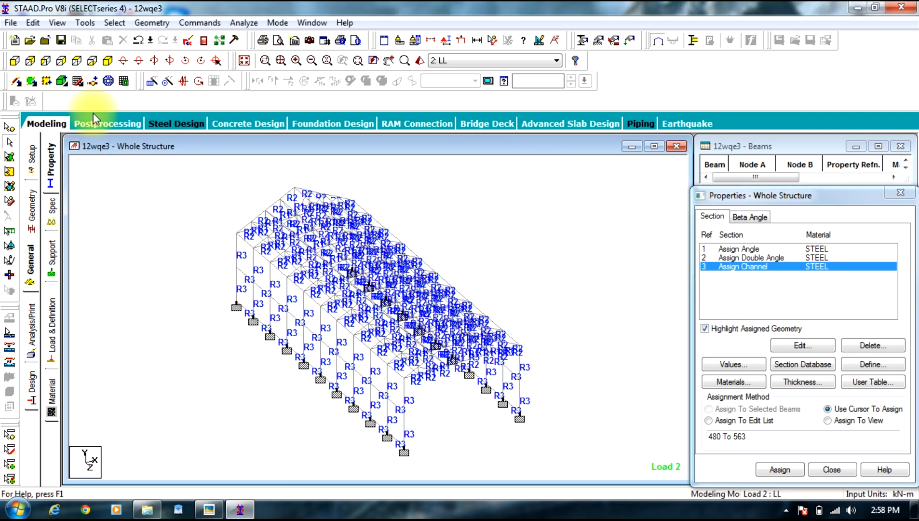
- In the front view, assign the channel section to the longitudinal beams running along both eaves
click(14, 60)
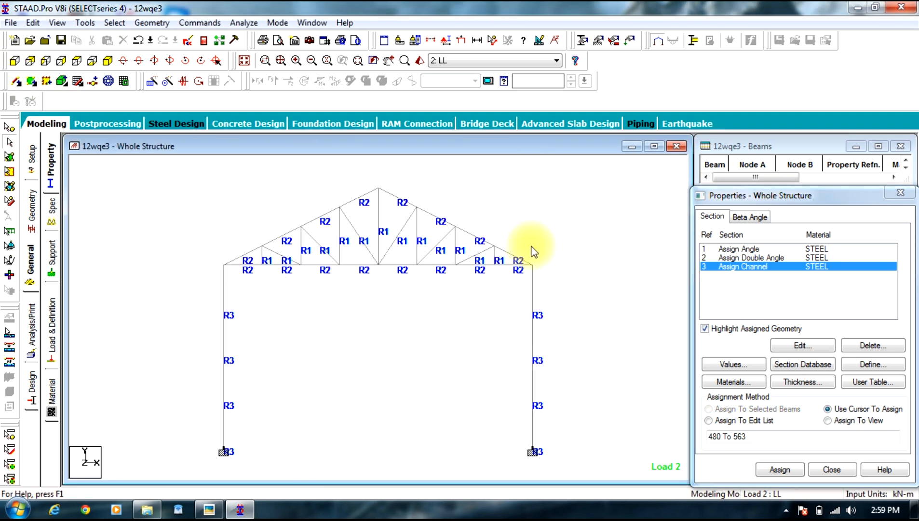
click(532, 264)
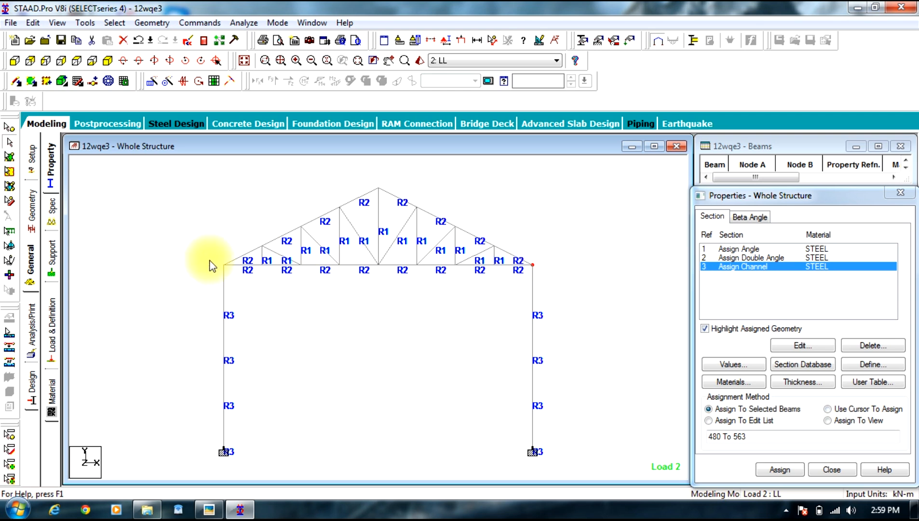
ctrl+click(223, 264)
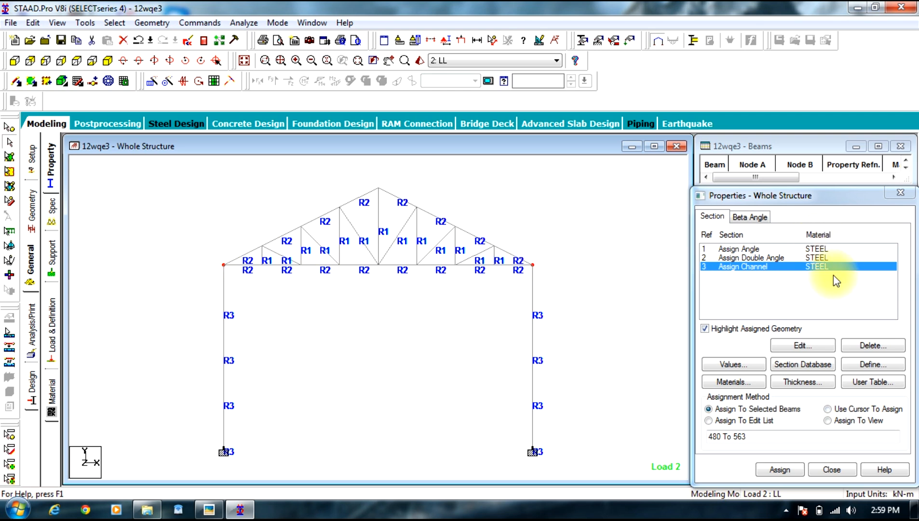
click(779, 470)
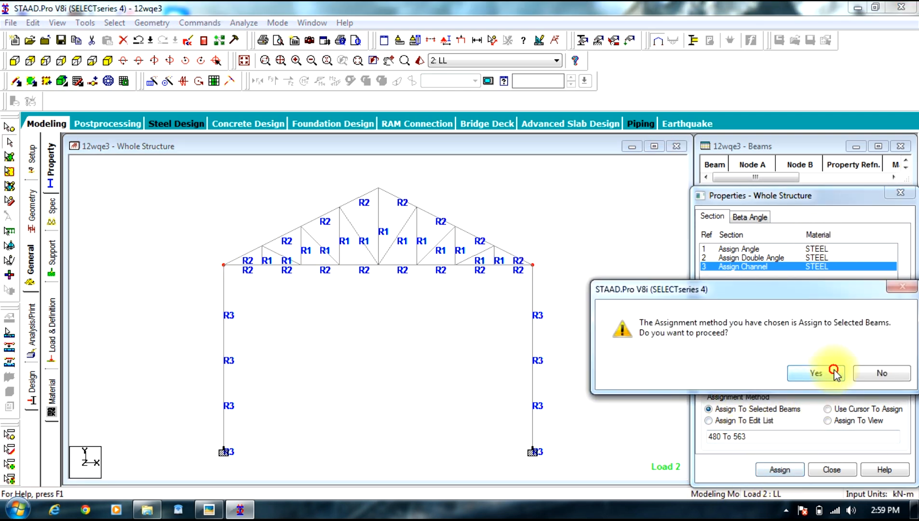
click(816, 373)
click(667, 338)
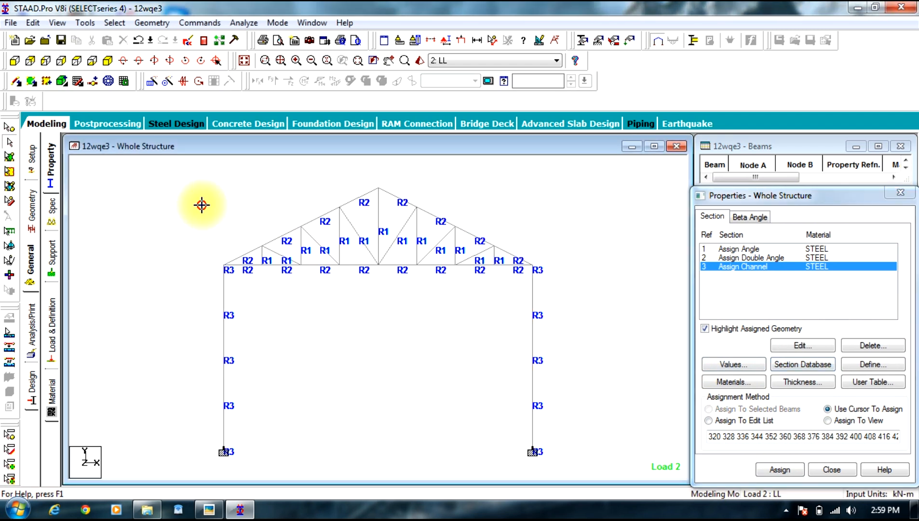
- Run the analysis again and view its output file
click(244, 23)
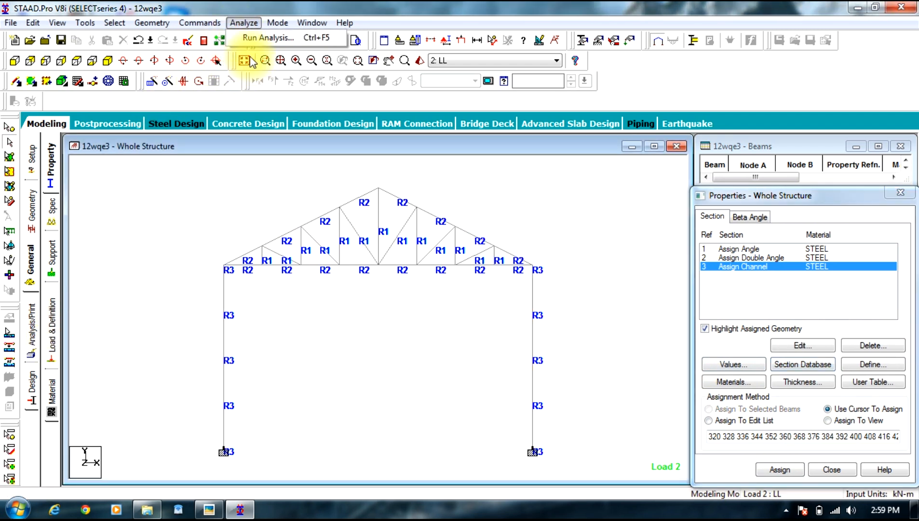
click(263, 94)
click(380, 278)
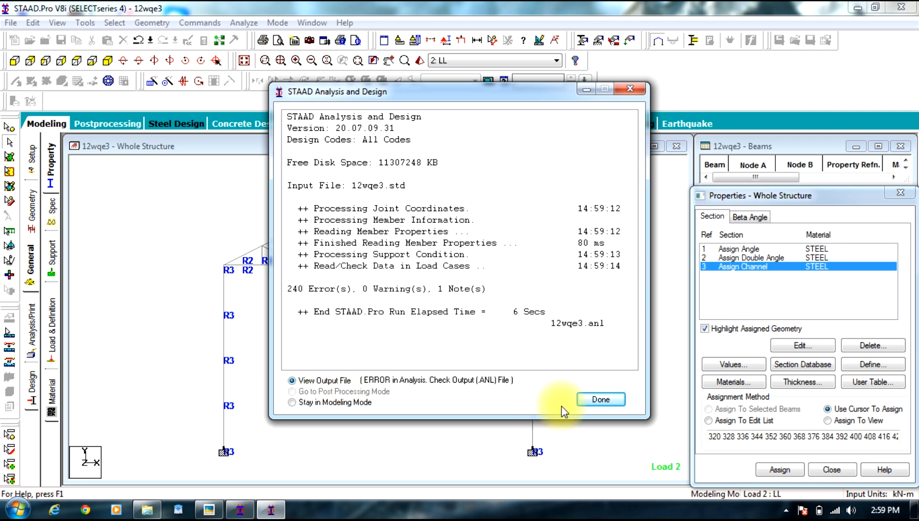
click(594, 401)
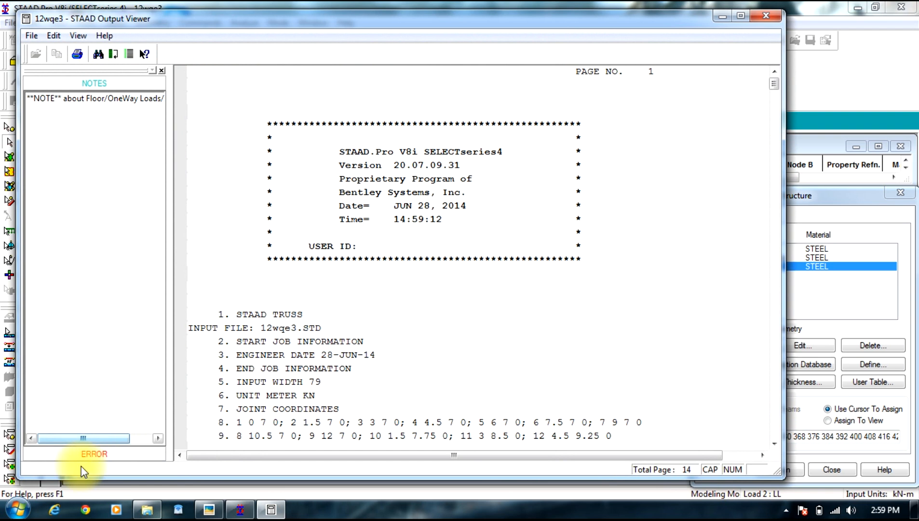
- Examine the elastic modulus and section property entries in the output file's error list, and close the file
click(81, 458)
click(86, 129)
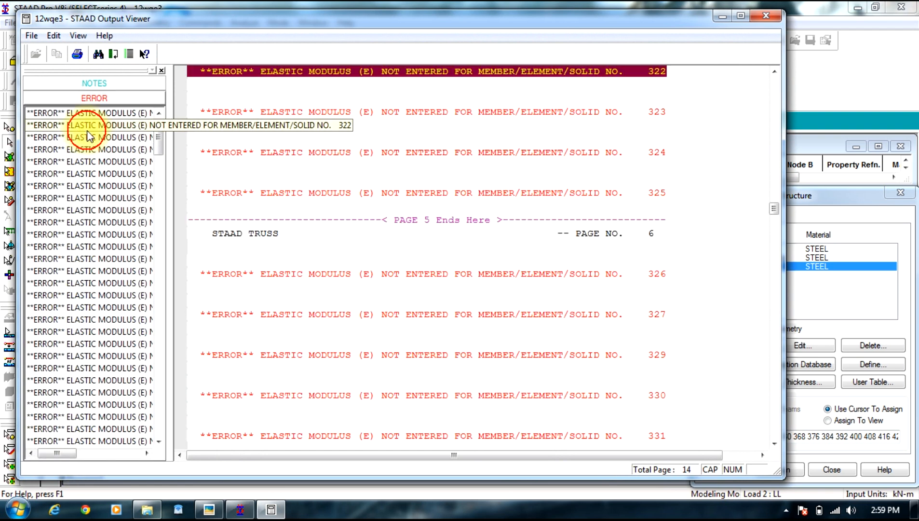
click(84, 115)
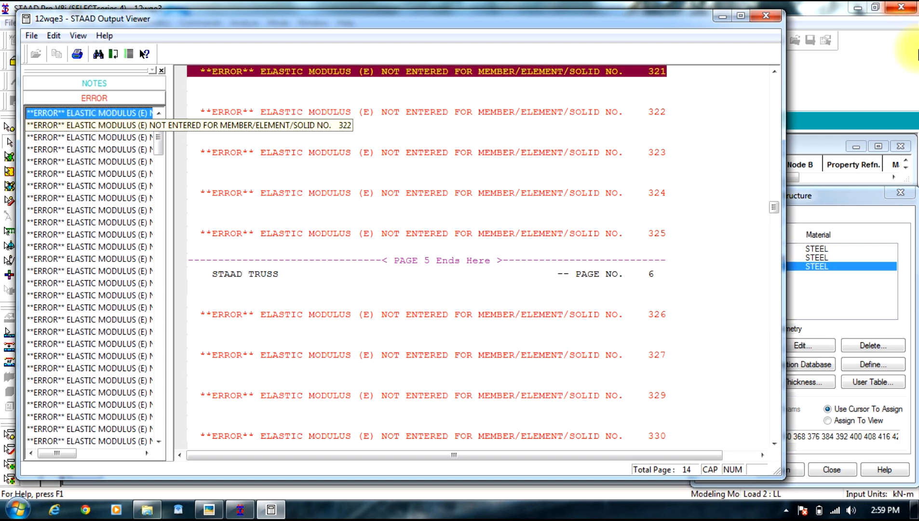
drag(160, 138, 180, 213)
click(100, 287)
click(102, 369)
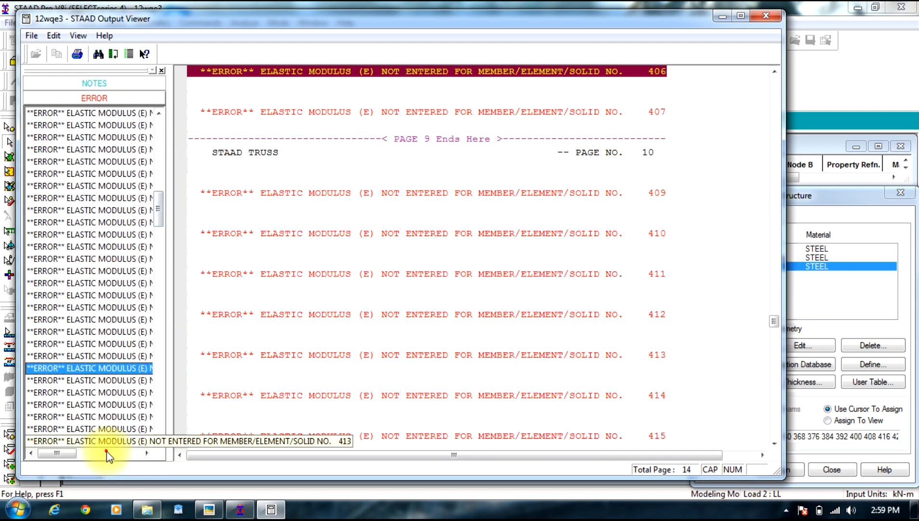
click(108, 453)
scroll(93, 411, down, 3)
click(103, 307)
click(123, 381)
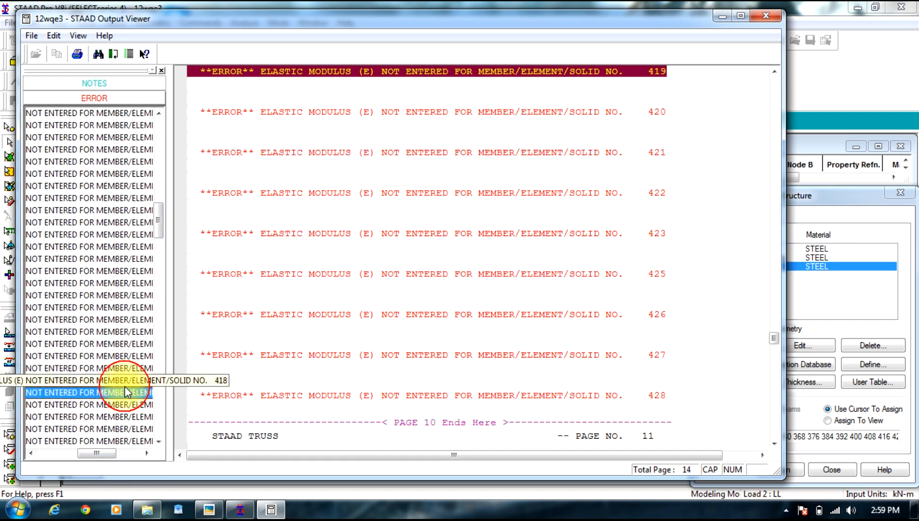
scroll(125, 391, down, 7)
click(128, 308)
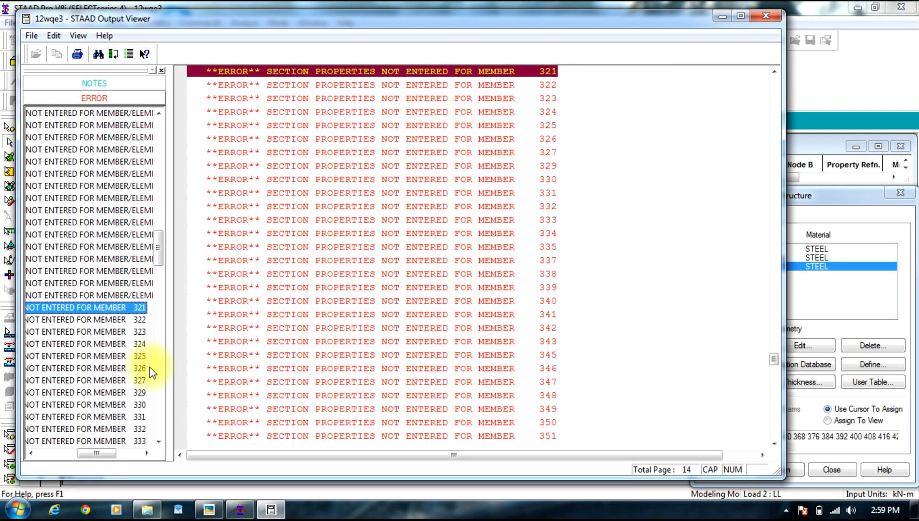
click(767, 14)
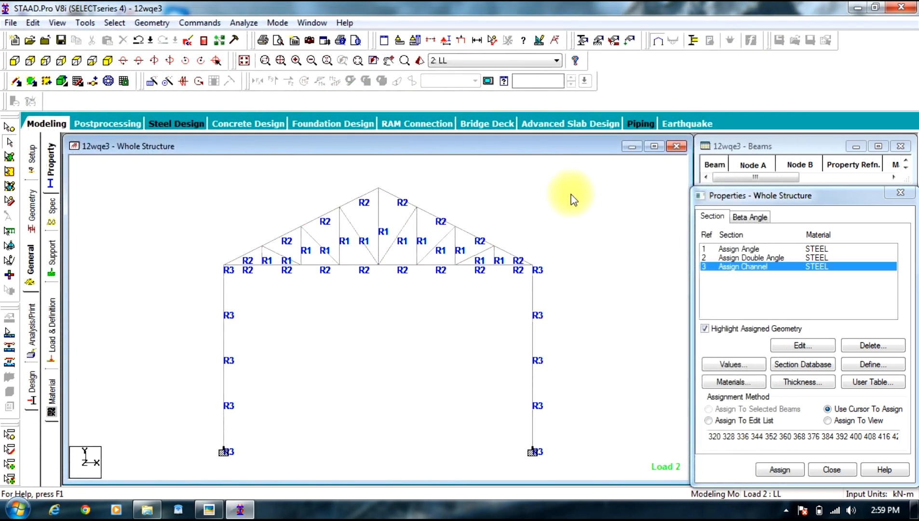
- Select beam 321 from the beam list and locate it in the isometric and front views, checking the adjacent longitudinal beams
click(114, 23)
mouse_move(219, 423)
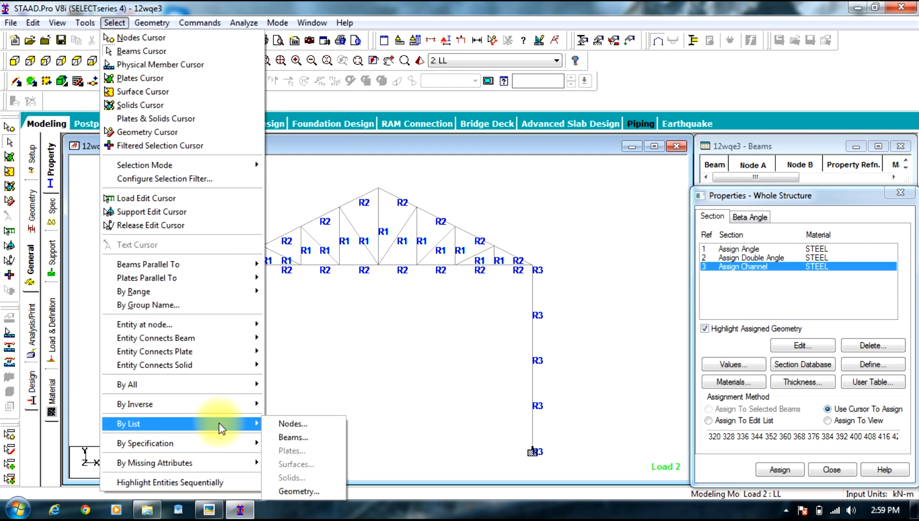
click(286, 435)
drag(448, 211, 446, 250)
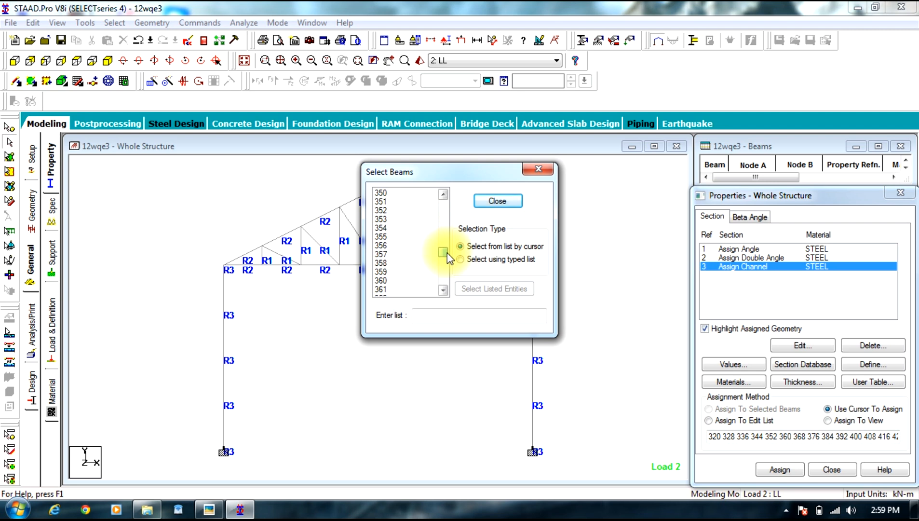
drag(444, 254, 443, 246)
click(386, 255)
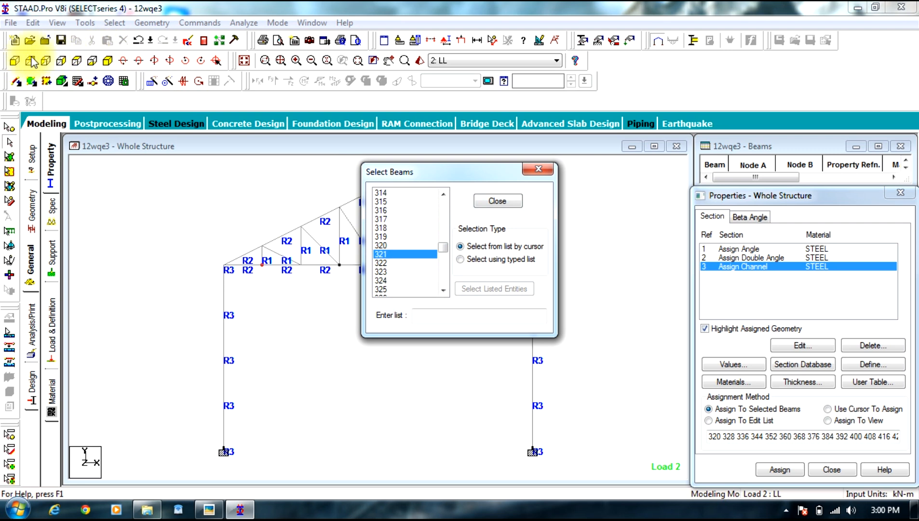
click(16, 63)
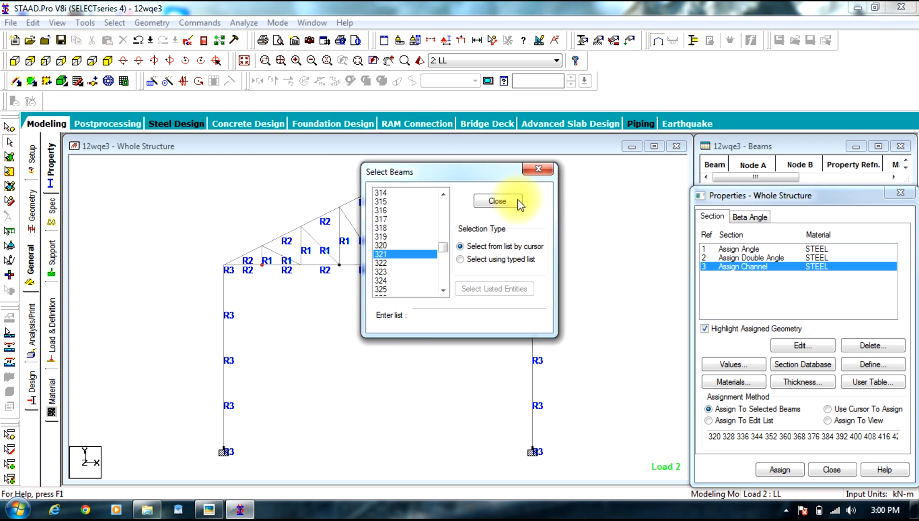
click(497, 201)
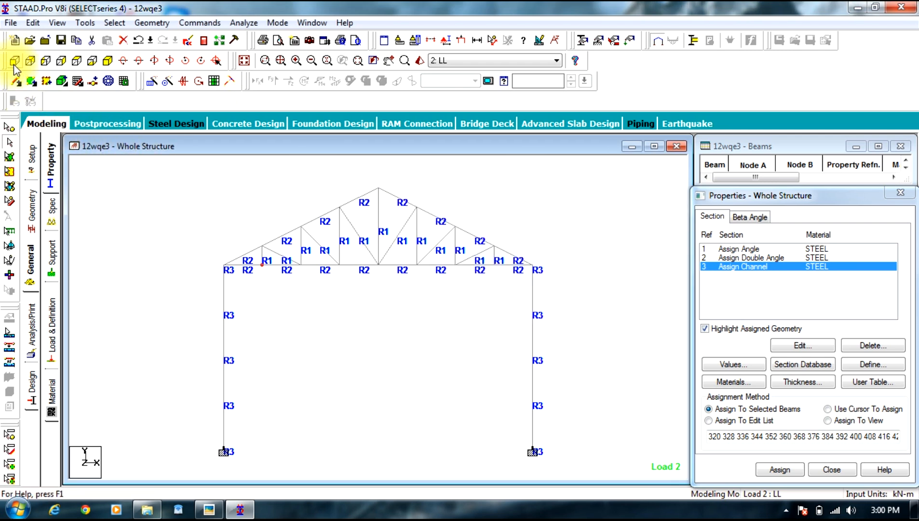
click(108, 60)
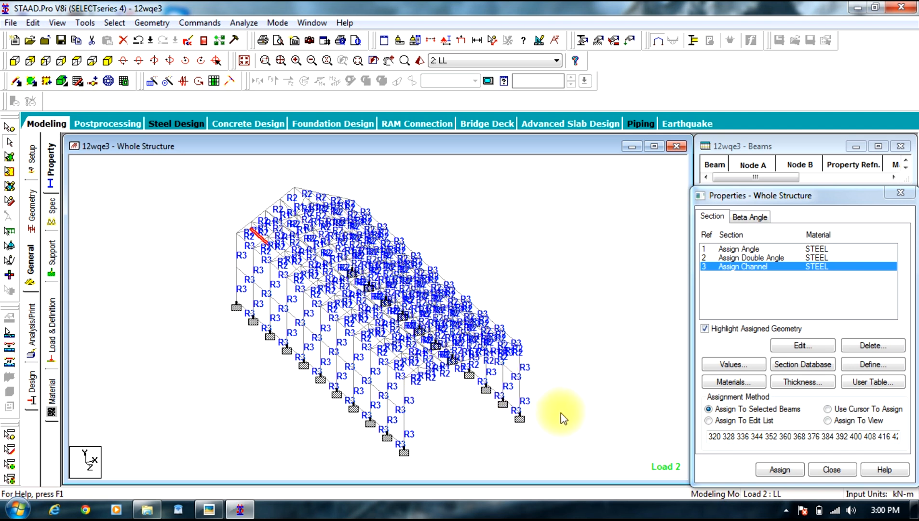
click(13, 61)
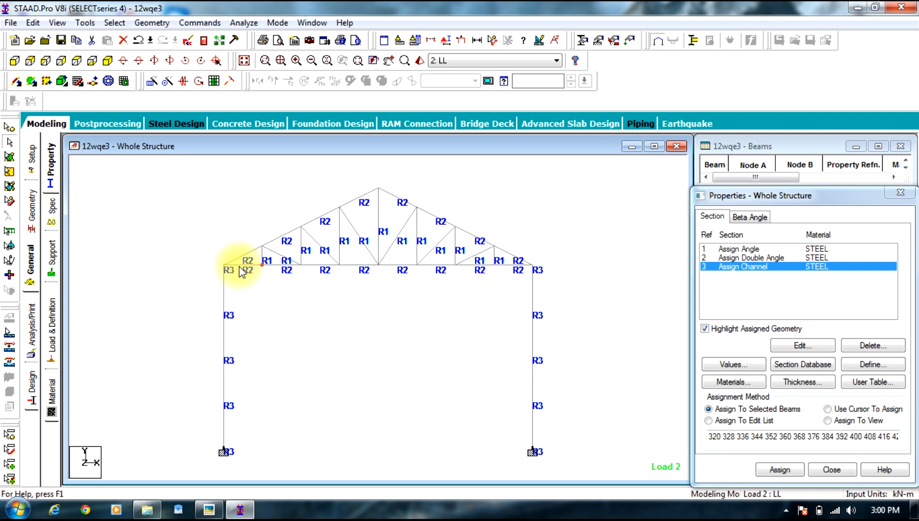
drag(310, 258, 292, 275)
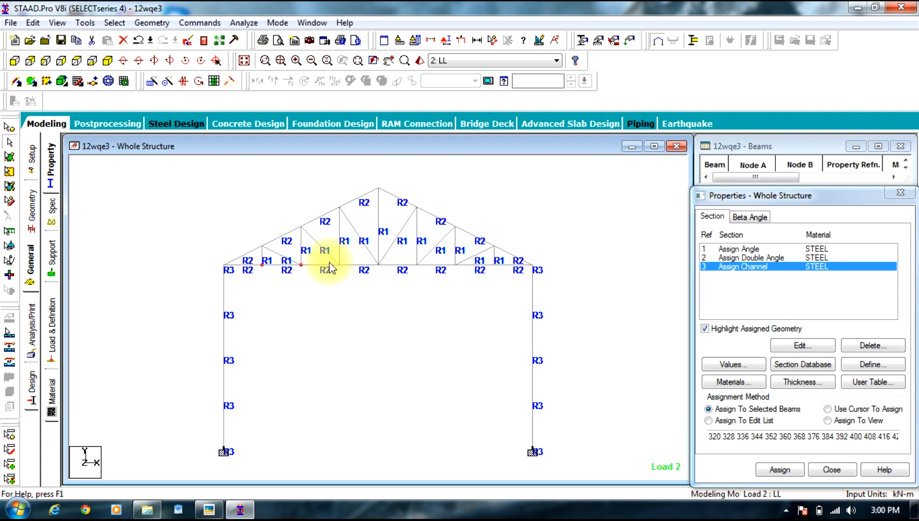
- Check which members carry the angle and double angle sections in the front and isometric views, finishing with none selected
click(743, 249)
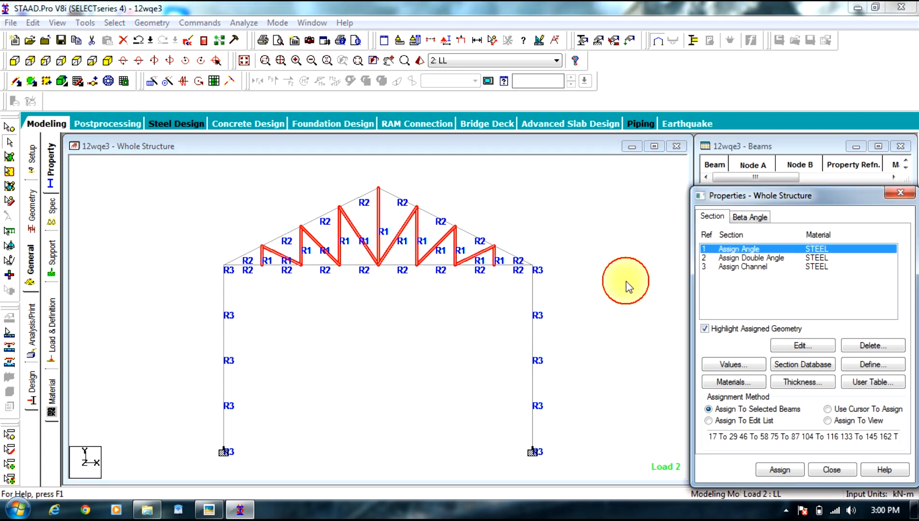
click(492, 286)
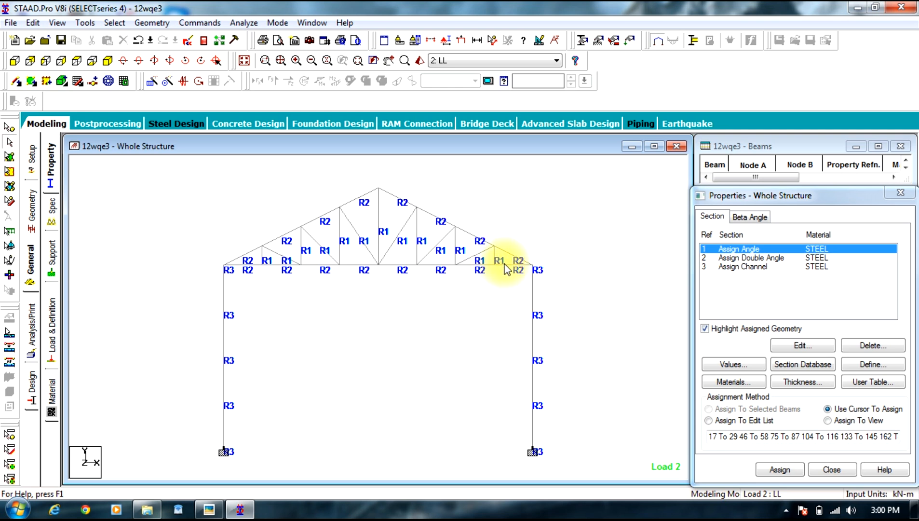
click(750, 258)
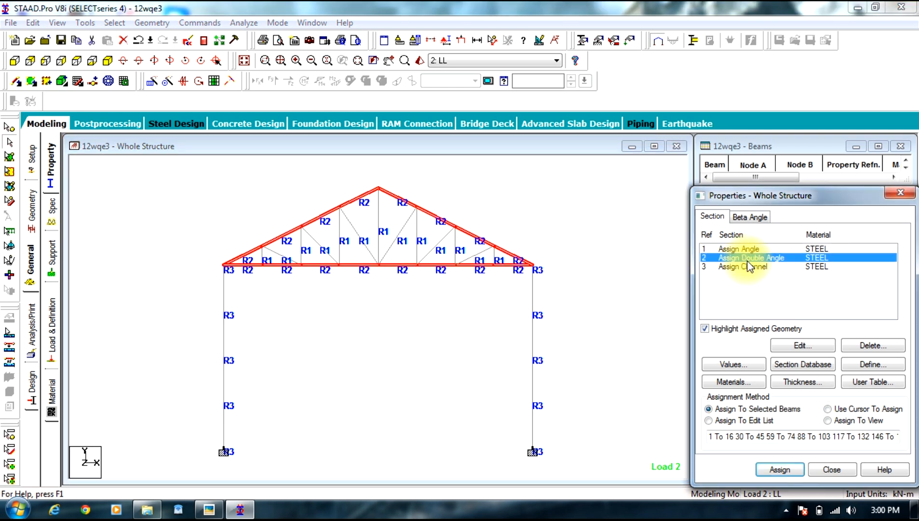
click(107, 61)
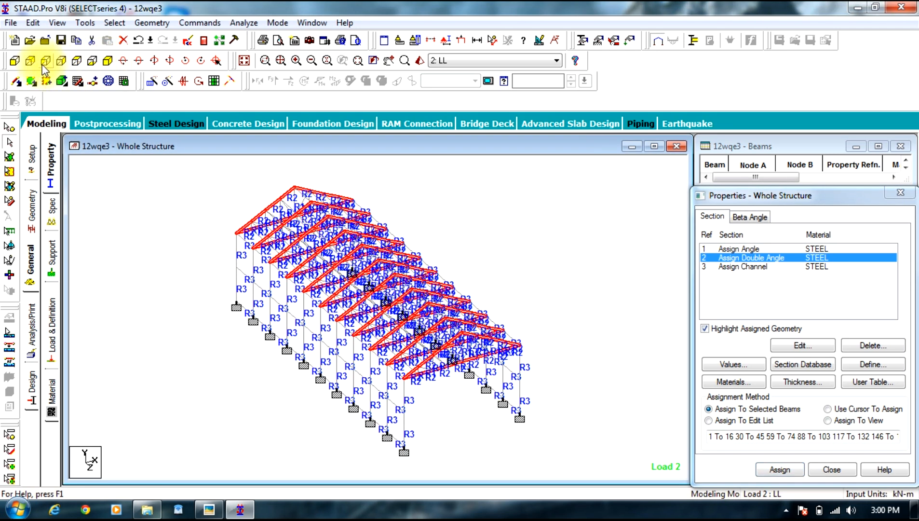
click(15, 61)
click(497, 189)
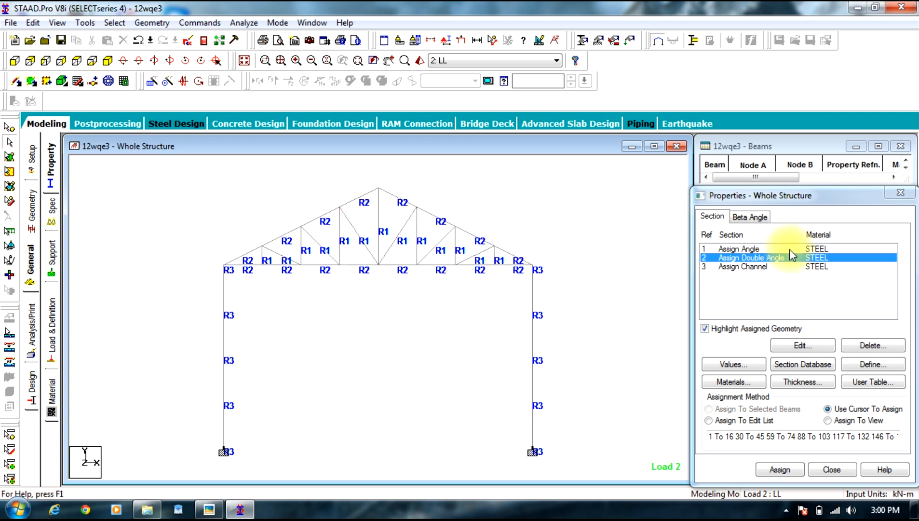
click(773, 249)
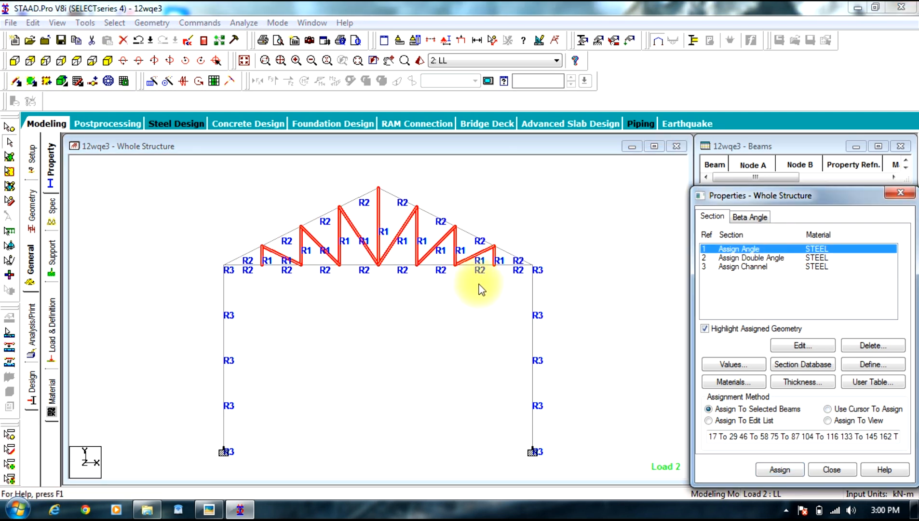
click(495, 283)
- Assign the angle section to the longitudinal beams running through the truss's interior bottom-chord nodes and its top-chord nodes, including the ridge
click(498, 261)
click(462, 262)
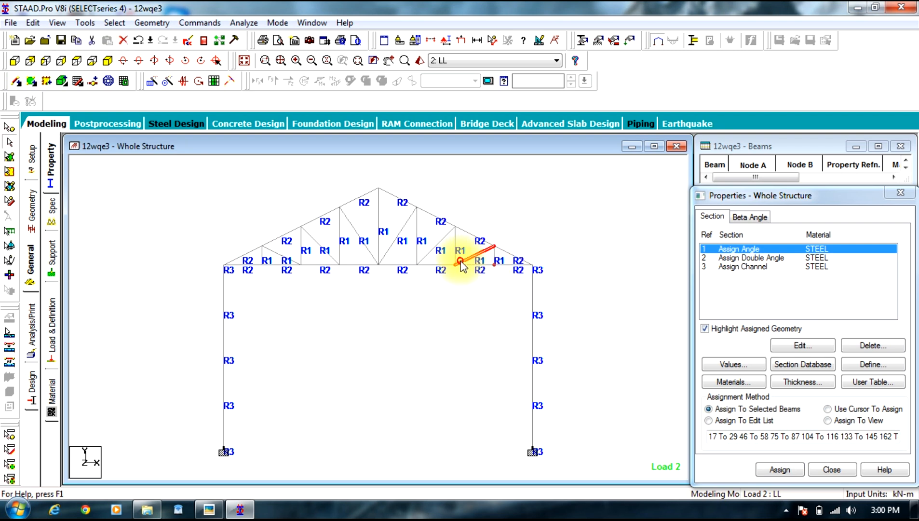
click(458, 273)
drag(459, 274, 422, 254)
ctrl+drag(370, 276, 382, 252)
ctrl+drag(331, 277, 346, 254)
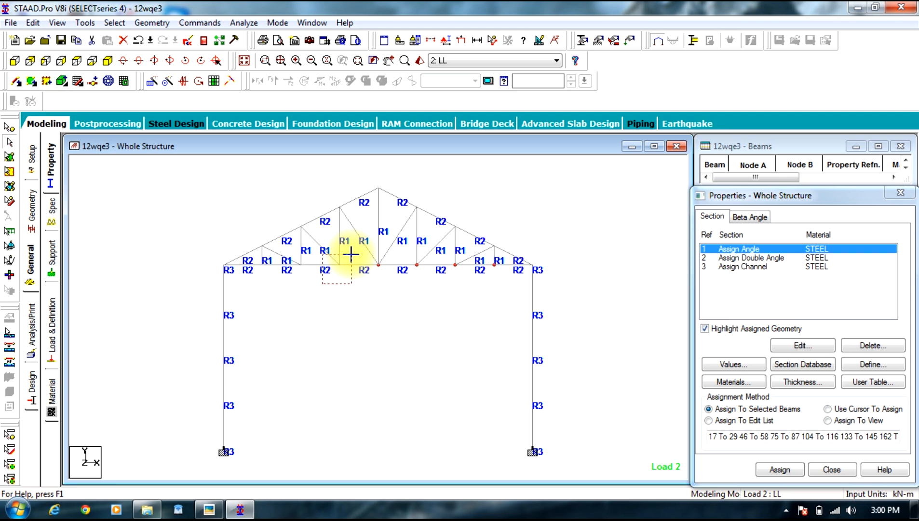
ctrl+drag(292, 277, 304, 251)
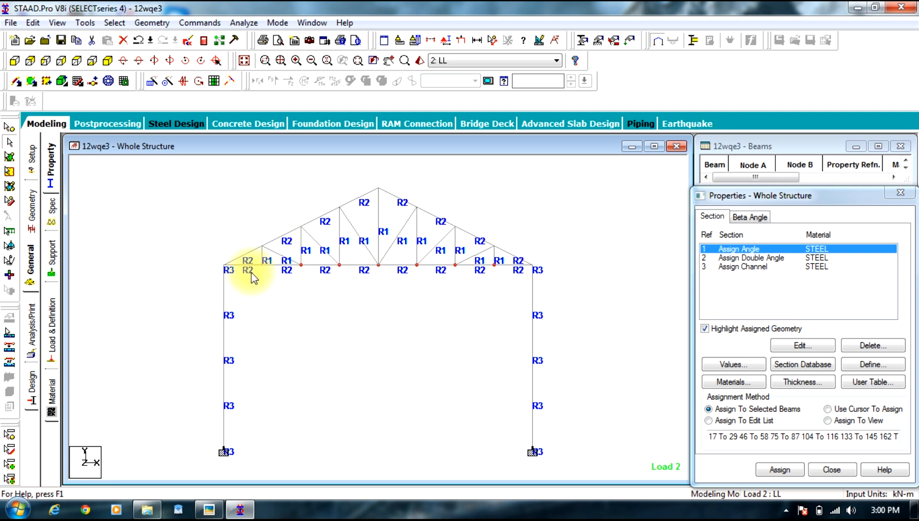
ctrl+drag(253, 281, 260, 241)
ctrl+drag(309, 212, 292, 233)
ctrl+drag(348, 198, 335, 218)
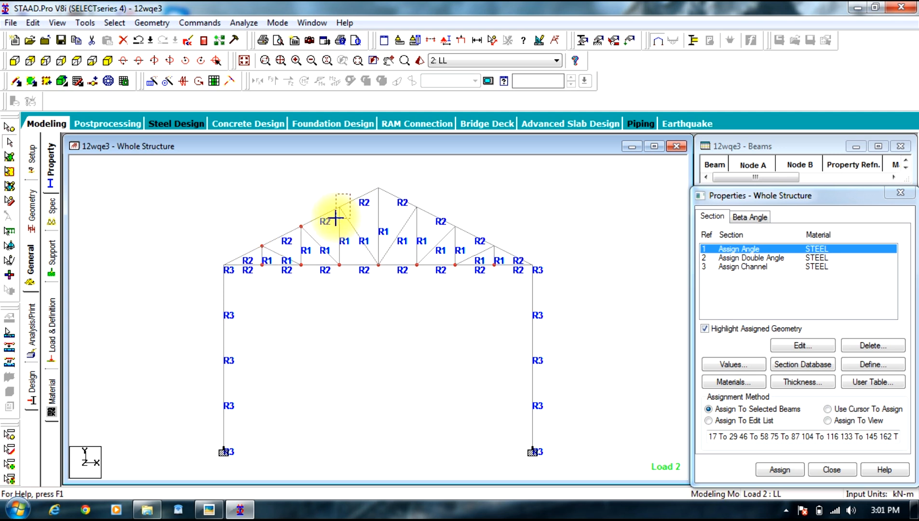
ctrl+drag(386, 180, 412, 213)
ctrl+drag(468, 209, 446, 231)
ctrl+drag(506, 237, 488, 256)
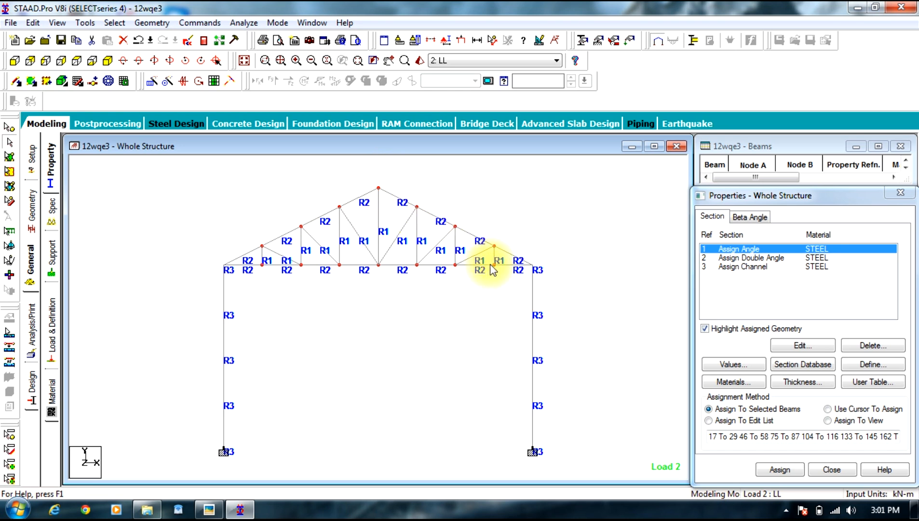
click(107, 60)
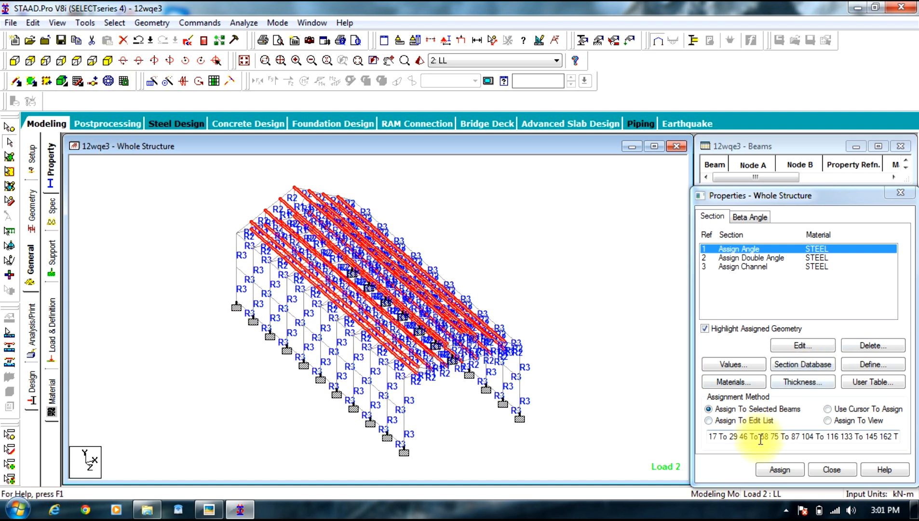
click(778, 469)
click(801, 374)
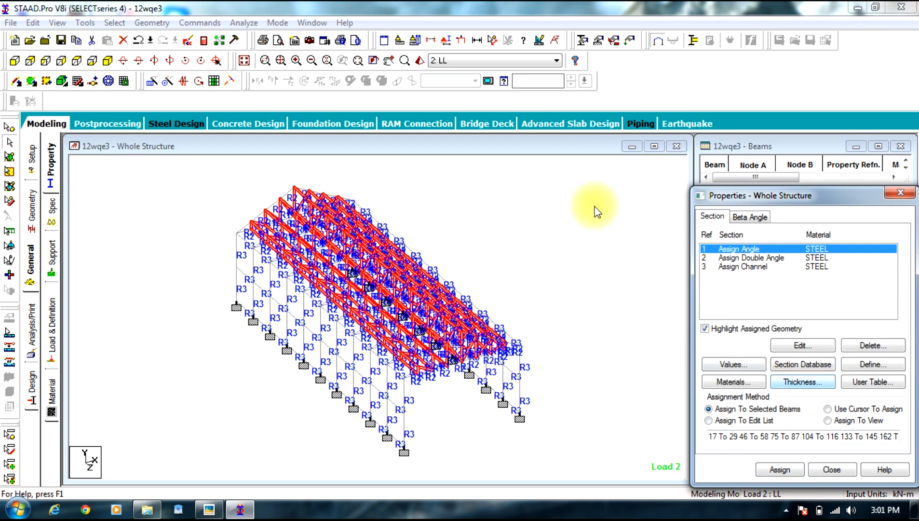
- Save the modified structure, run the analysis and stay in modeling mode when it ends
click(243, 22)
click(259, 38)
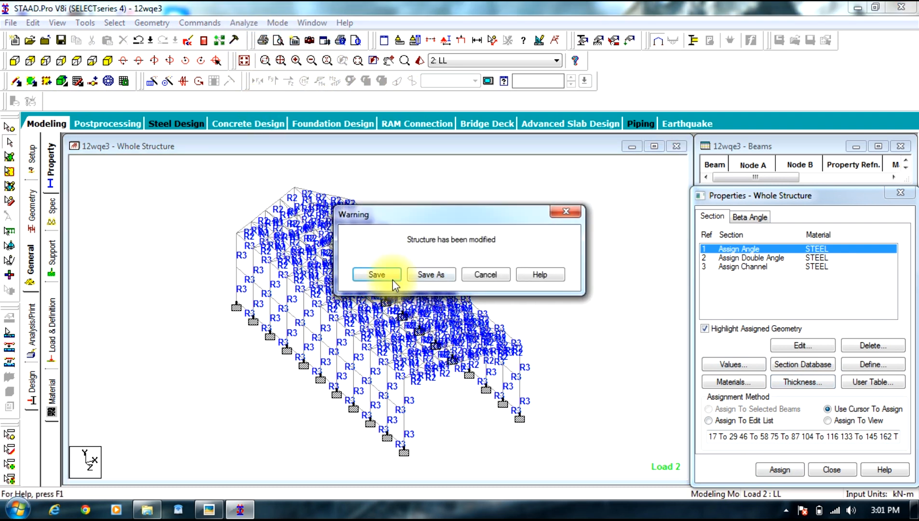
click(392, 279)
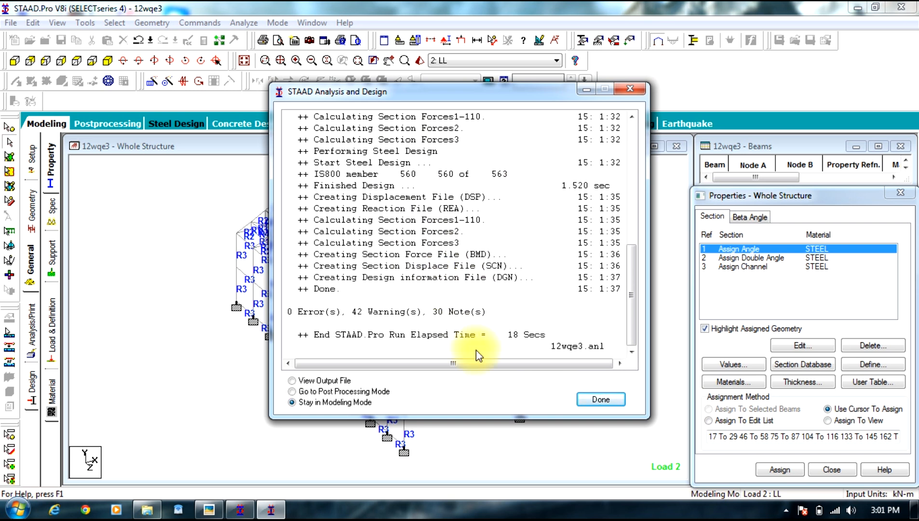
click(609, 403)
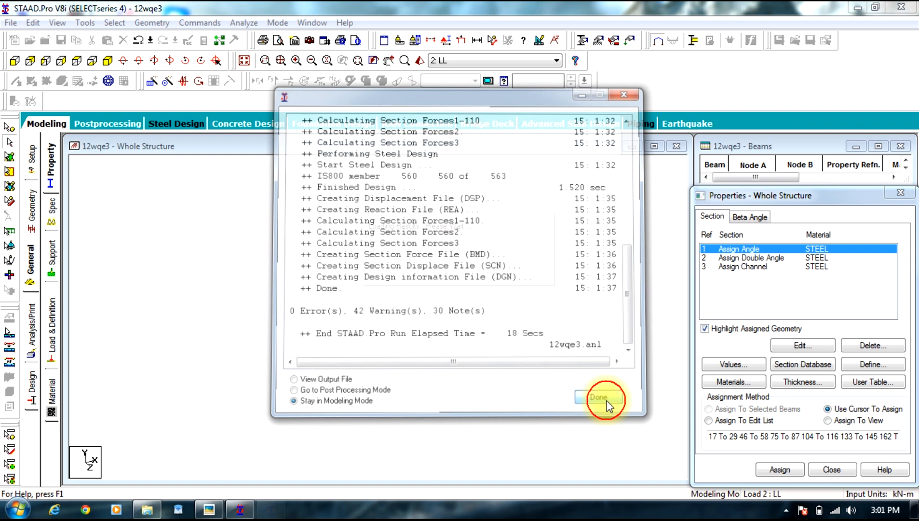
- Check the structure for failed members by selecting all failed beams
click(111, 24)
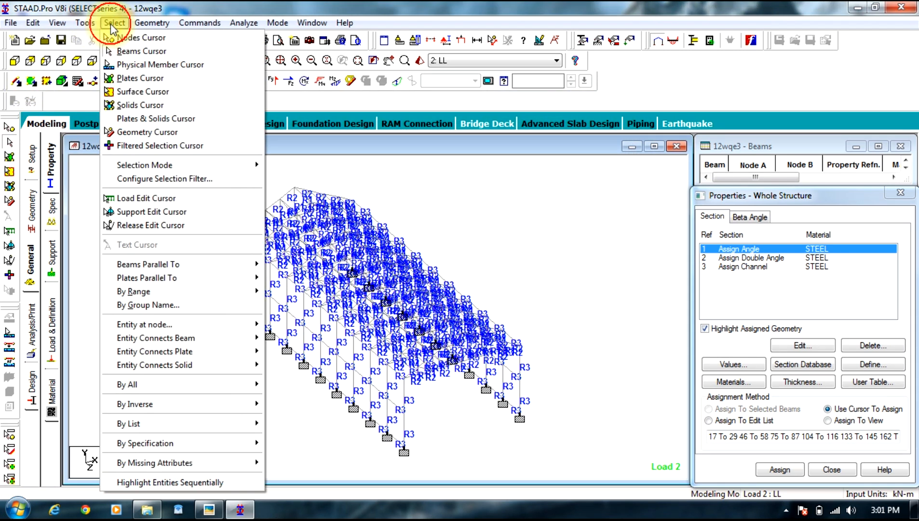
mouse_move(226, 443)
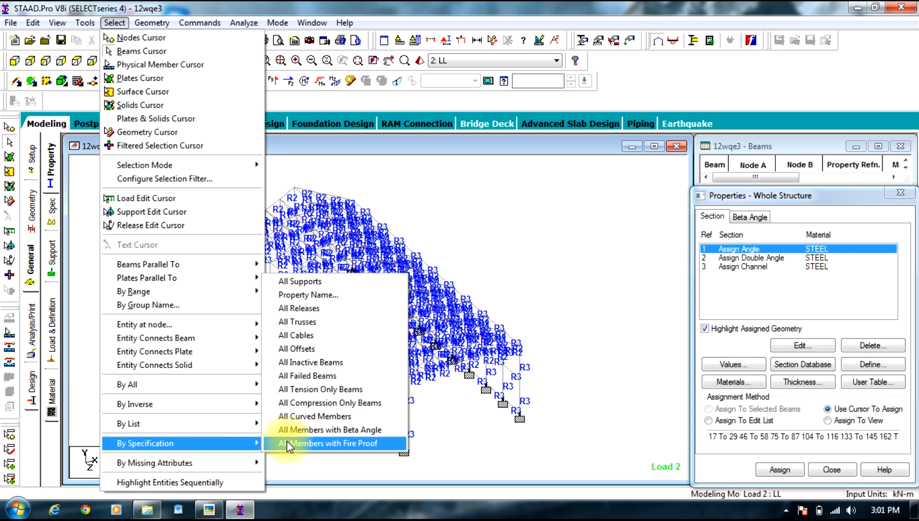
click(325, 375)
click(509, 233)
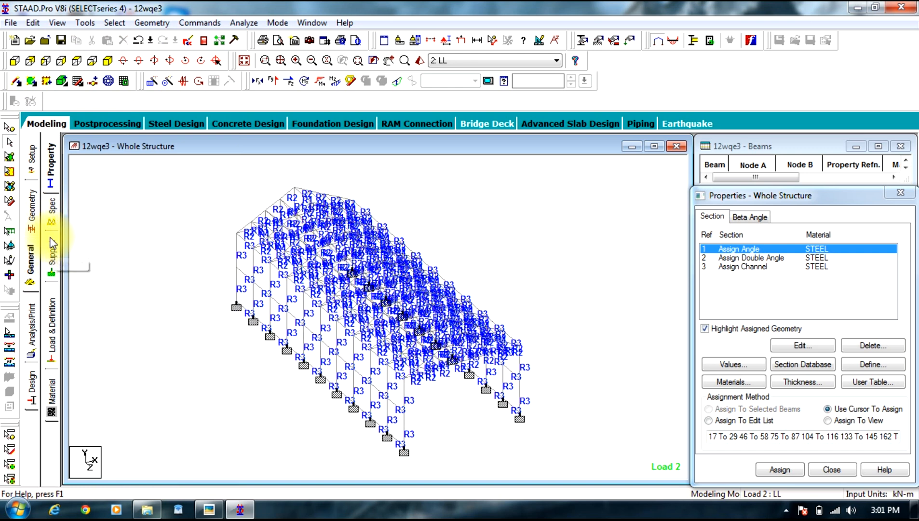
- Delete the C10X20, L40406 and L40406 LD sections from the refreshed property list, and highlight the channel section's members
click(51, 258)
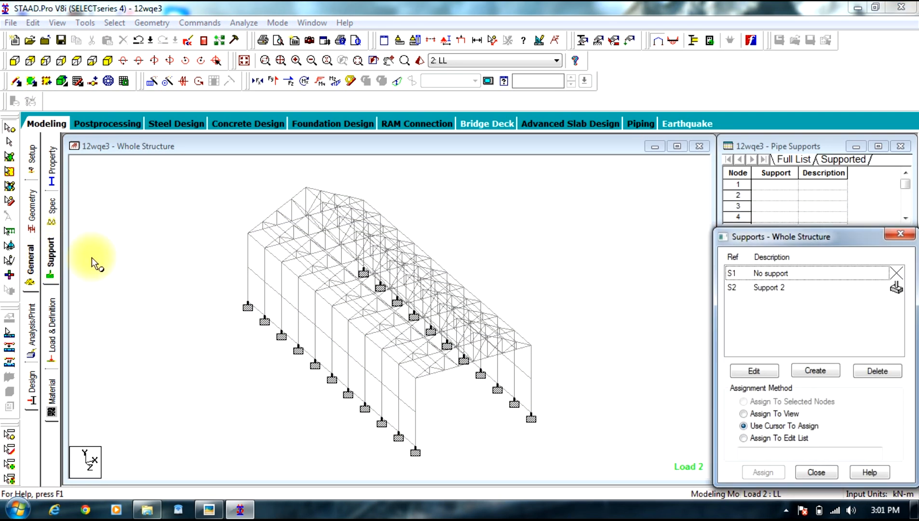
click(51, 164)
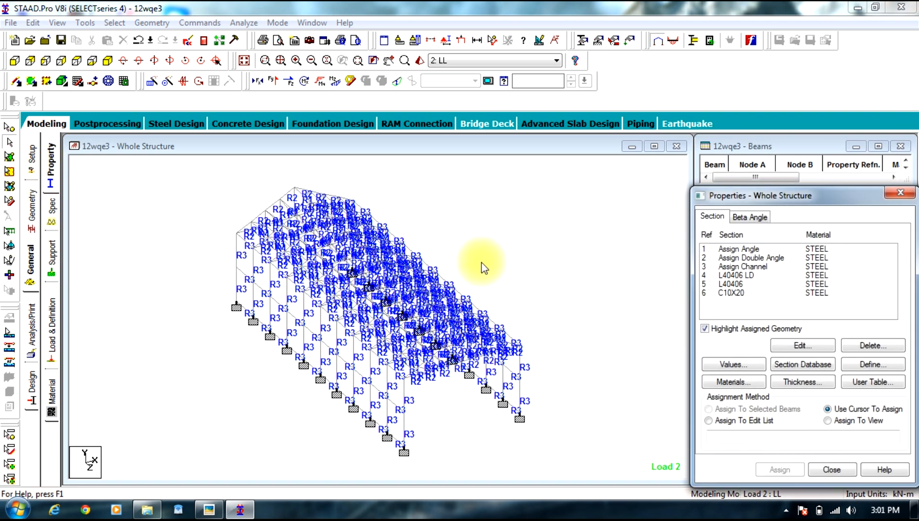
click(743, 275)
click(742, 283)
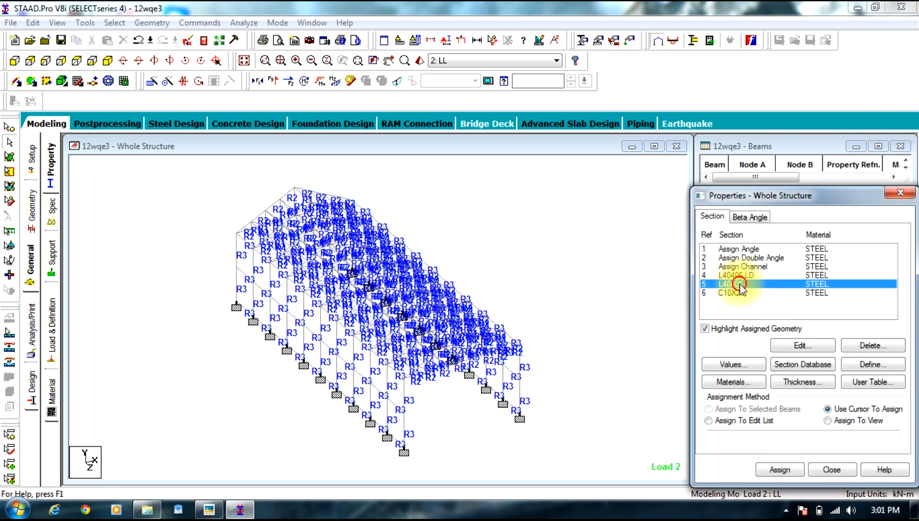
click(740, 293)
click(880, 348)
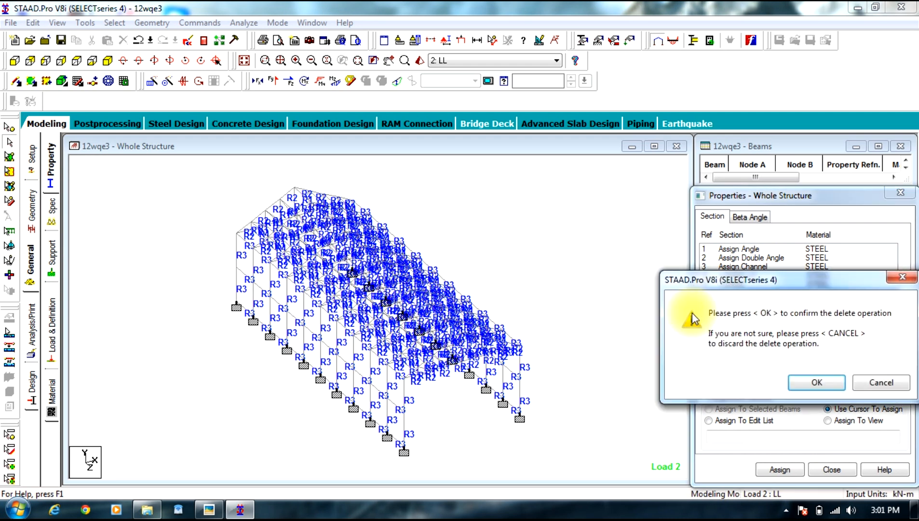
click(798, 381)
click(741, 287)
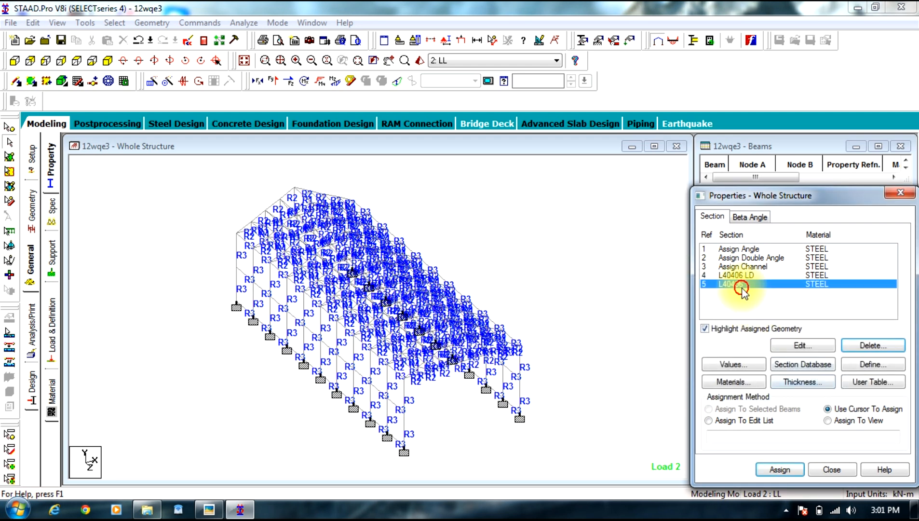
click(873, 346)
click(812, 381)
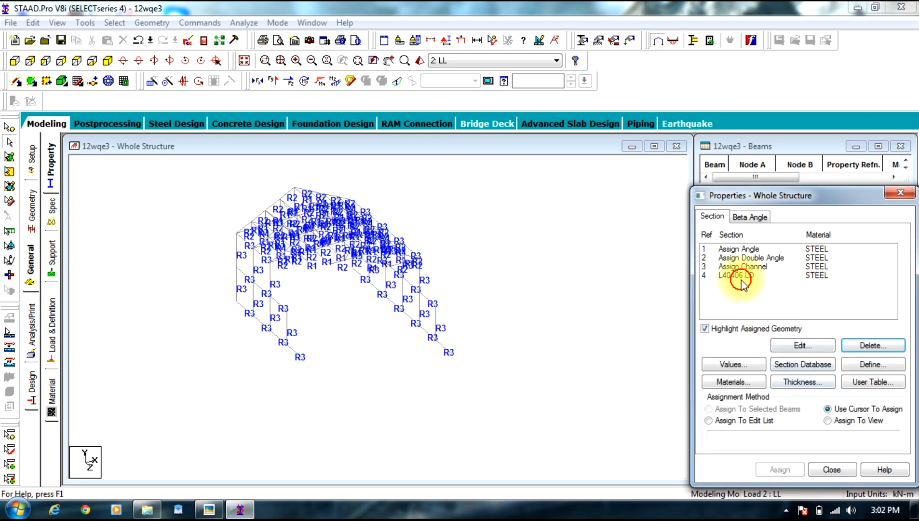
click(743, 276)
click(863, 346)
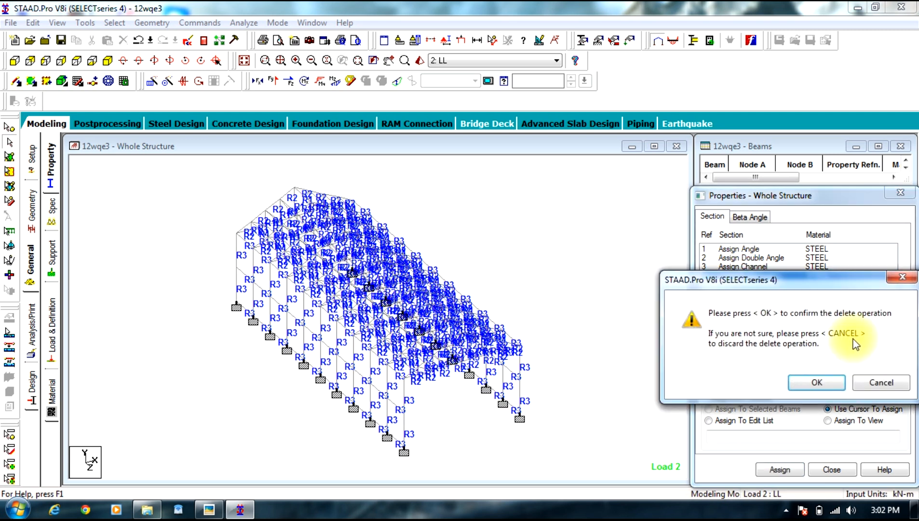
click(801, 381)
click(761, 268)
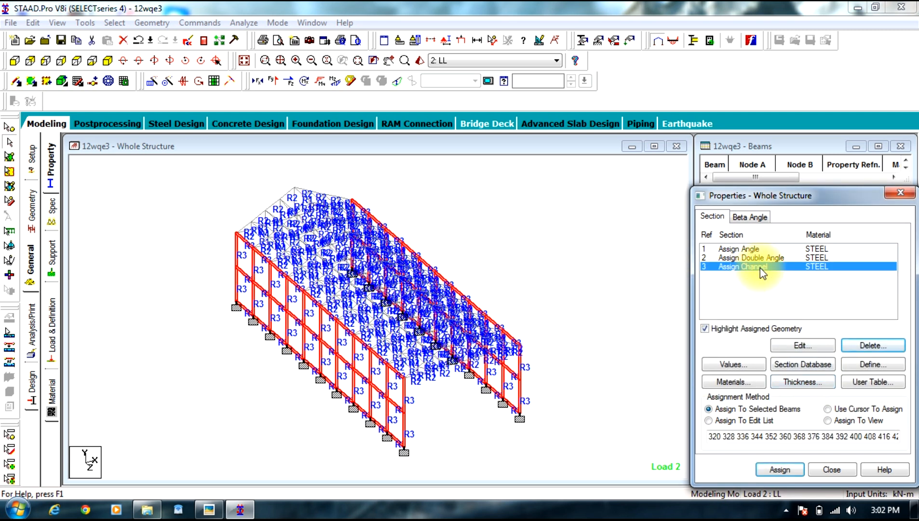
- Assign the Indian channel ISMC250 as a single section to the highlighted Assign Channel members, deleting the old result files
click(817, 366)
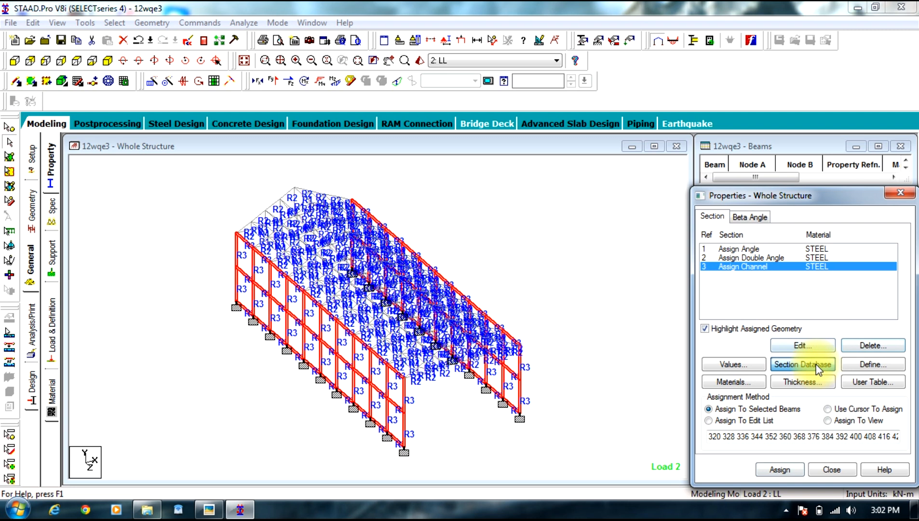
click(795, 364)
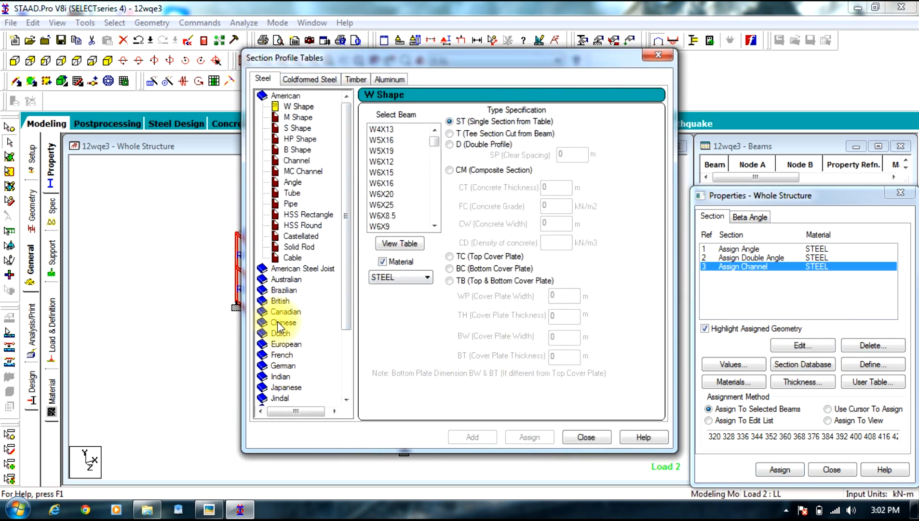
click(281, 377)
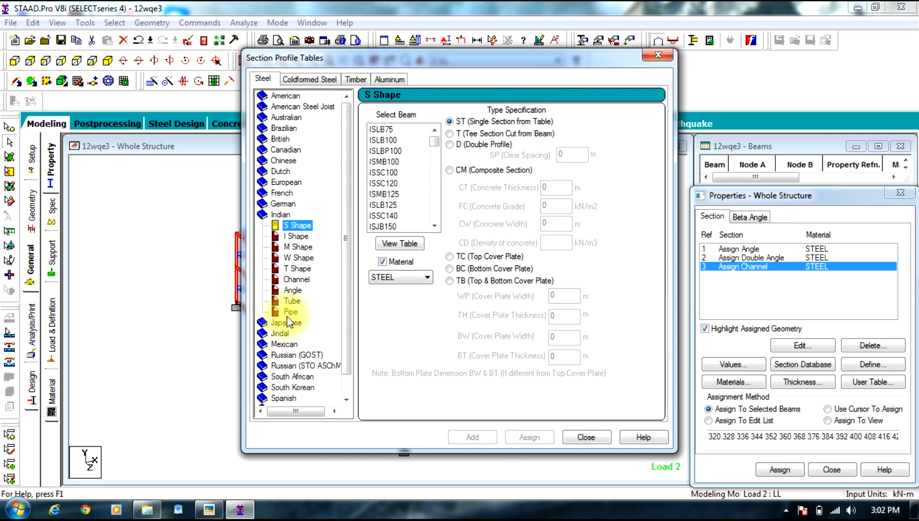
click(296, 280)
drag(432, 153, 433, 165)
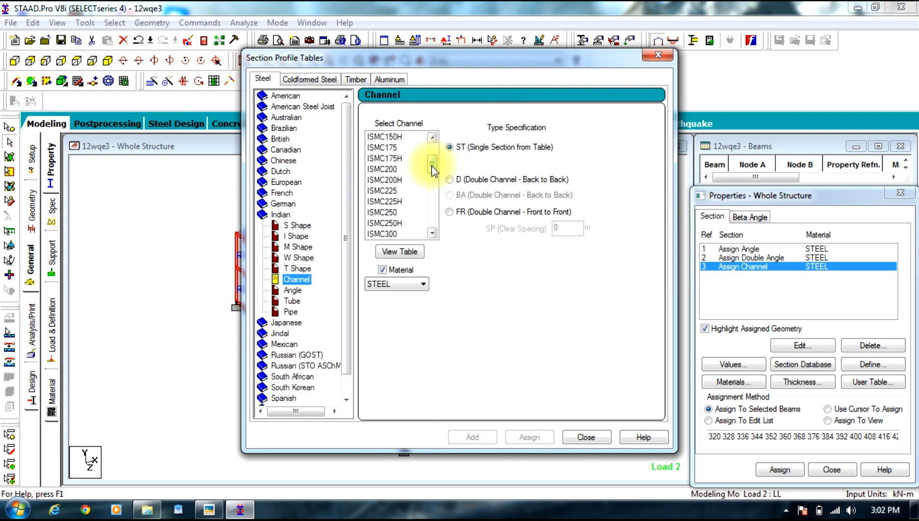
click(392, 212)
click(528, 440)
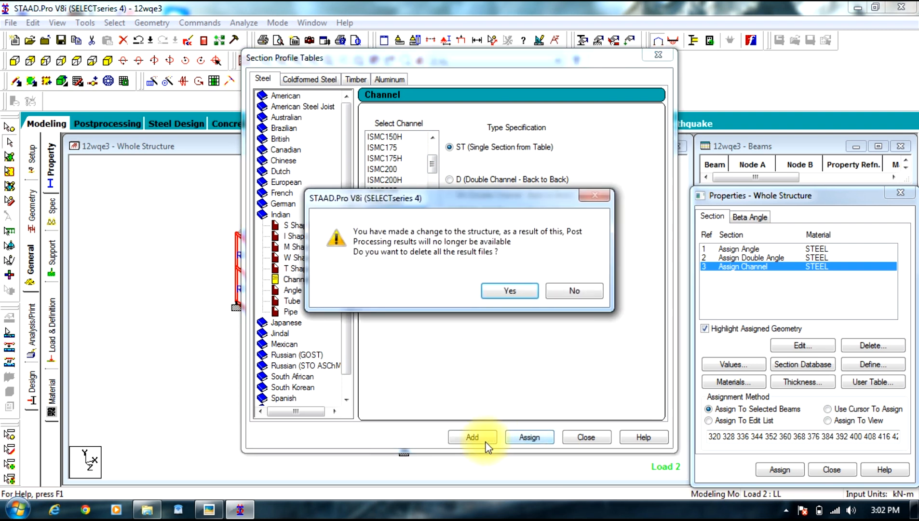
click(502, 287)
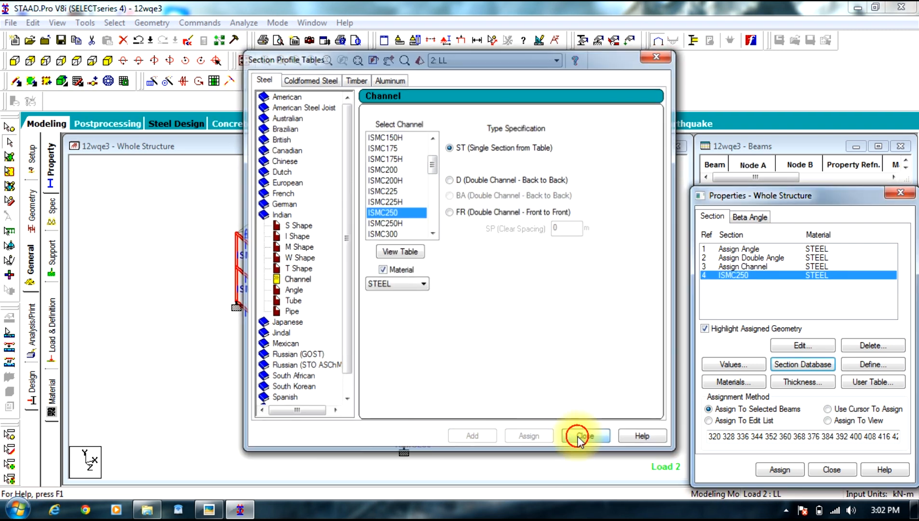
click(586, 436)
- Assign the Indian angle ISA65x65x6 as a long-leg back-to-back double angle (LD) to the Assign Double Angle members
click(743, 258)
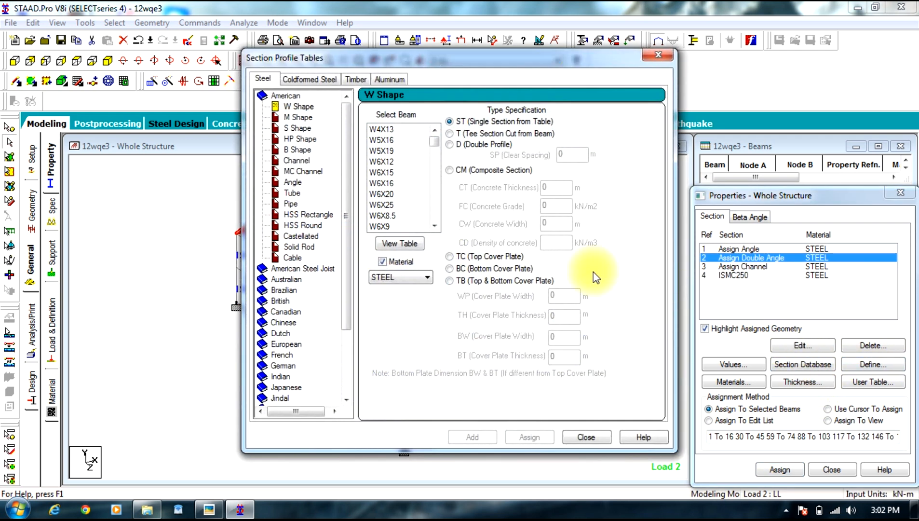
click(281, 376)
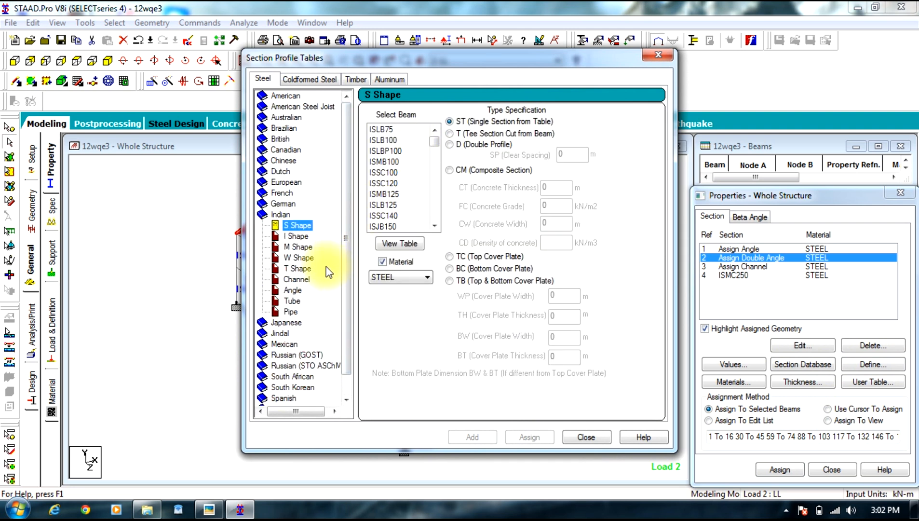
click(296, 292)
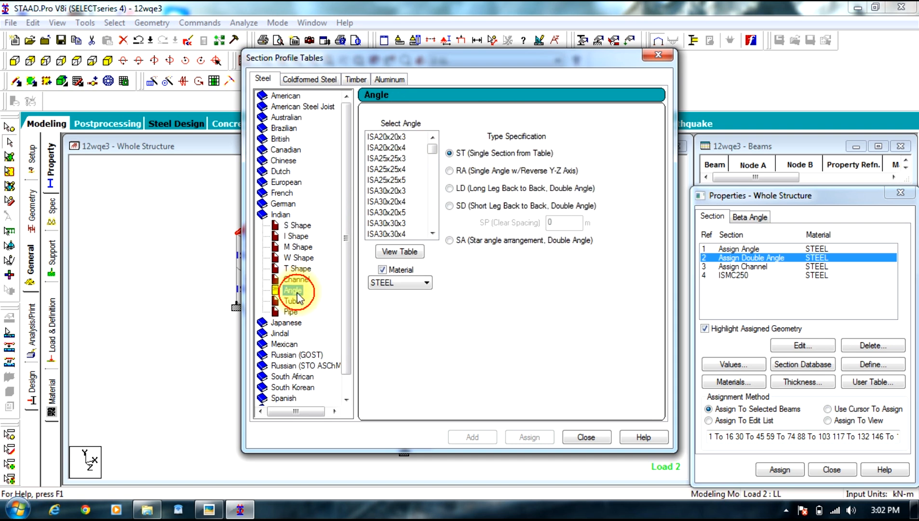
click(449, 191)
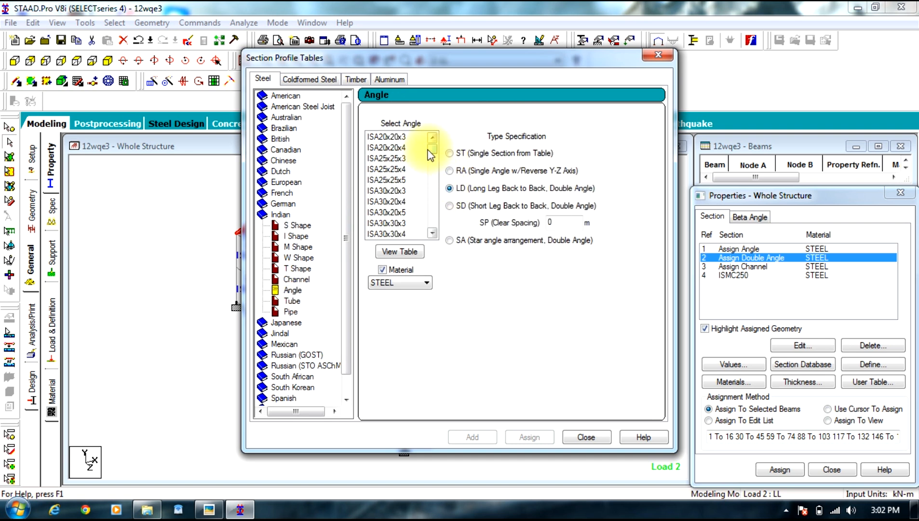
drag(432, 150, 432, 174)
click(389, 148)
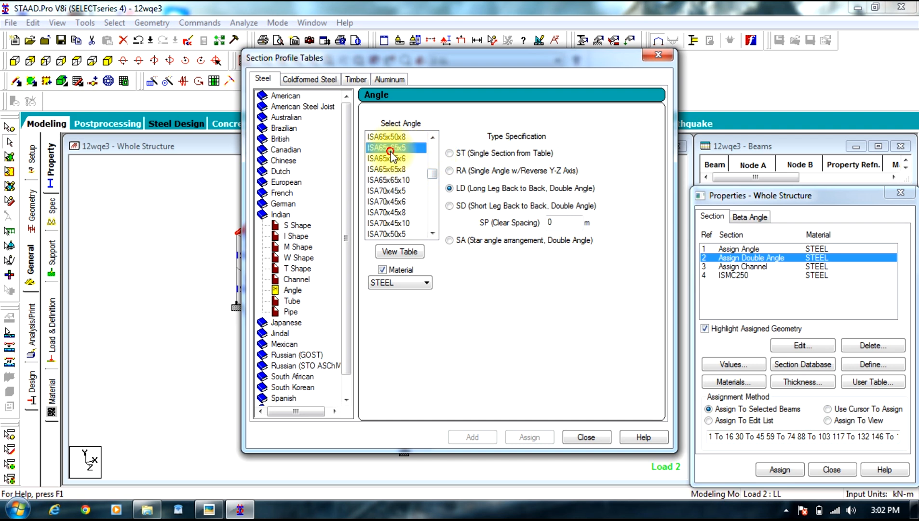
click(388, 169)
click(393, 158)
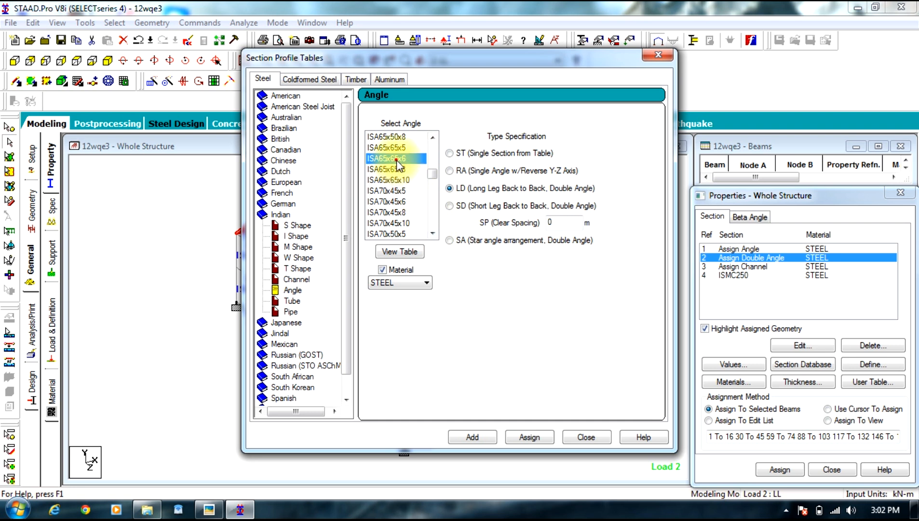
click(518, 439)
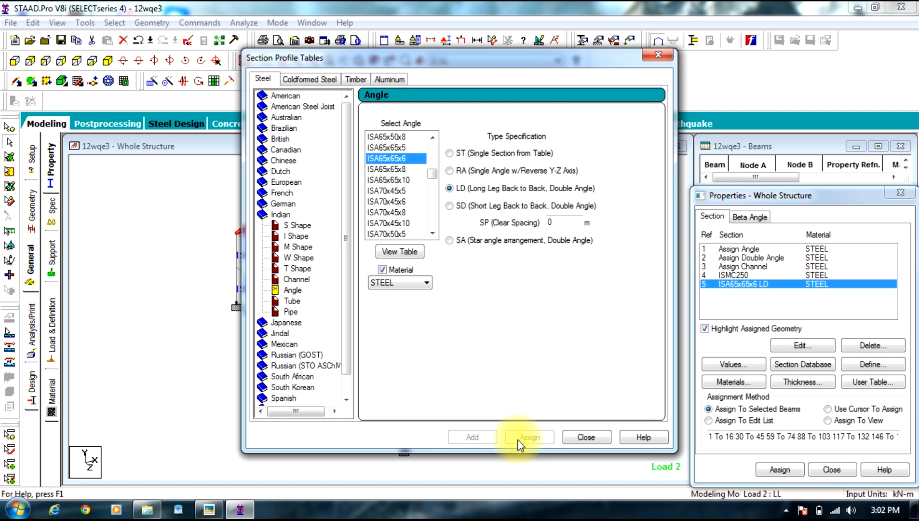
click(577, 437)
- Assign the Indian angle ISA50x50x6 as a single section (ST) to the Assign Angle members
click(719, 249)
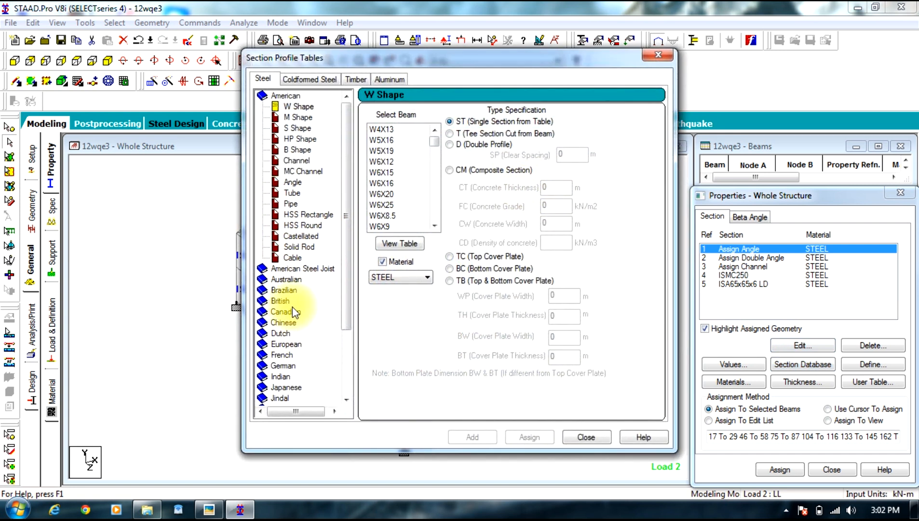
click(288, 377)
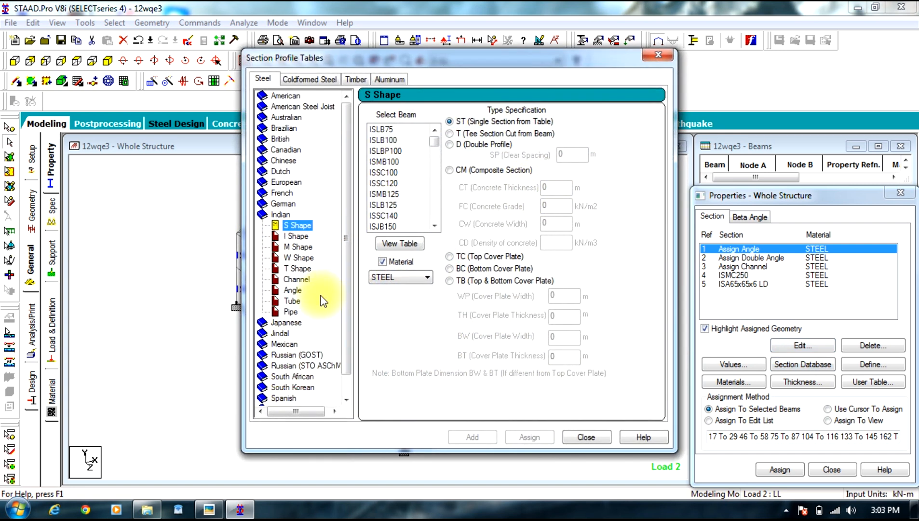
click(293, 290)
drag(431, 143, 433, 166)
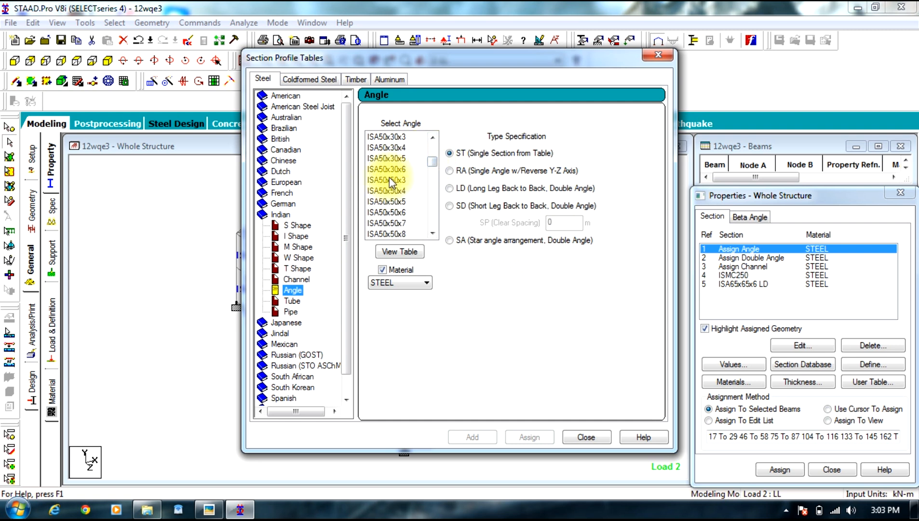
click(399, 213)
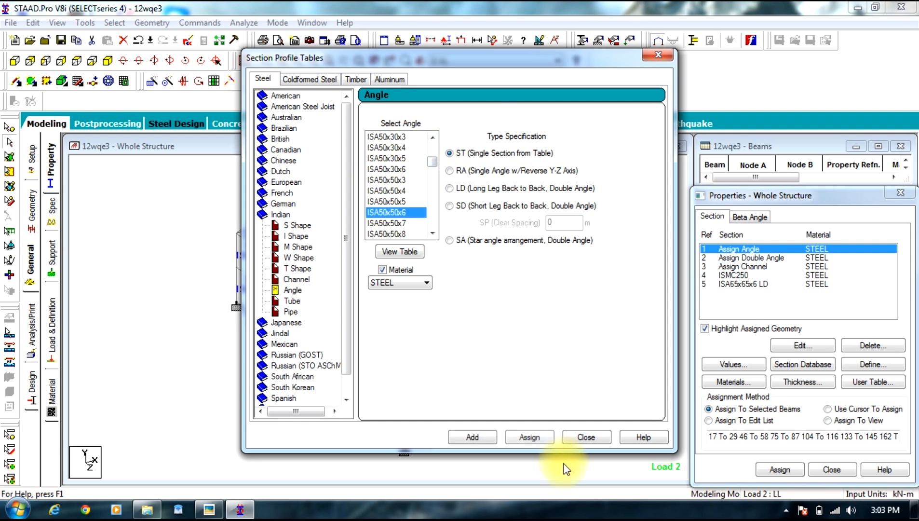
click(530, 437)
click(657, 55)
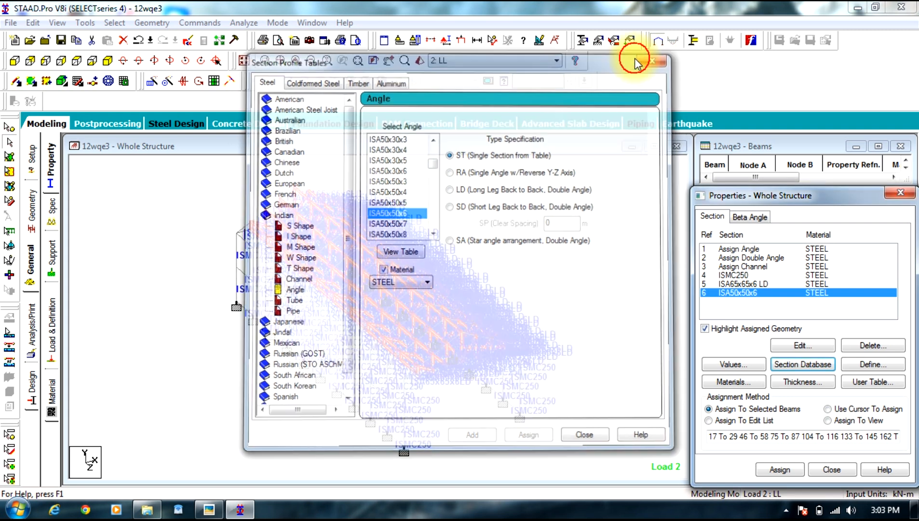
- Save the structure with its Indian sections, run the analysis and stay in modeling mode when it ends
click(242, 23)
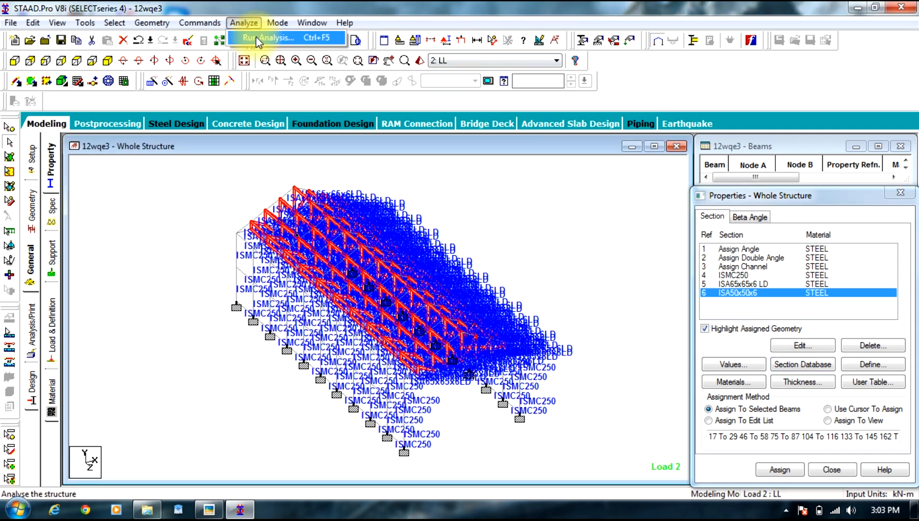
click(260, 38)
click(386, 272)
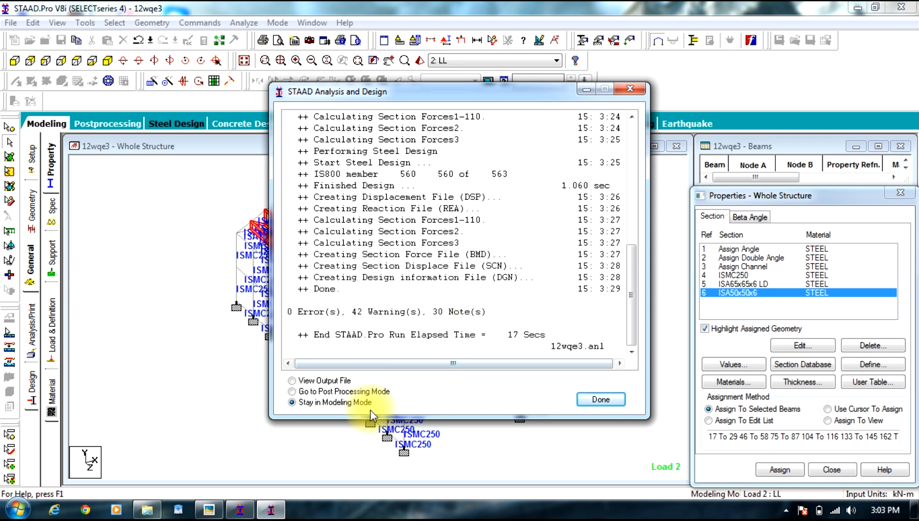
click(592, 399)
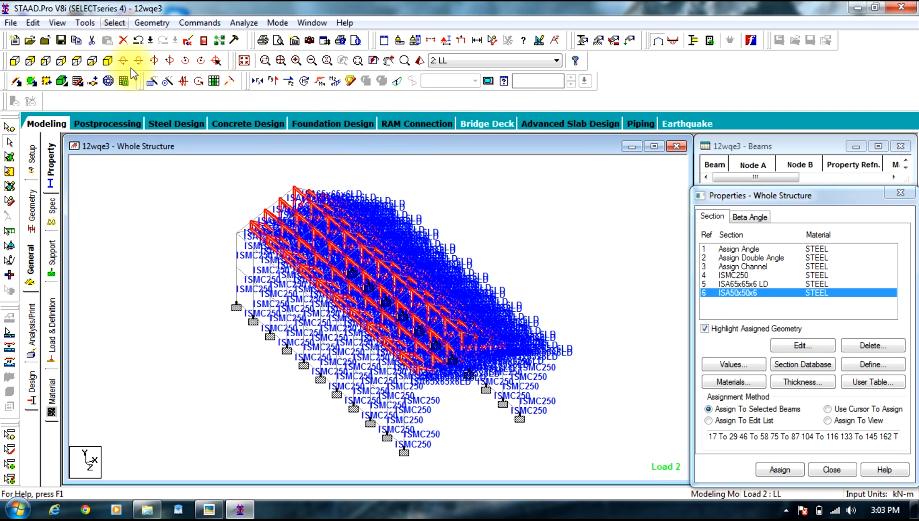
- Check the redesigned structure for failed members by selecting all failed beams, and clear the selection
click(114, 23)
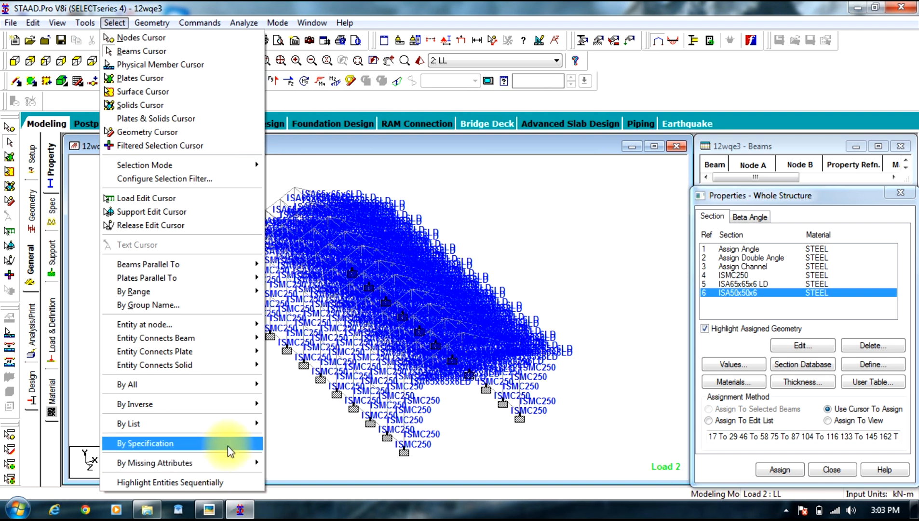
mouse_move(230, 446)
click(314, 376)
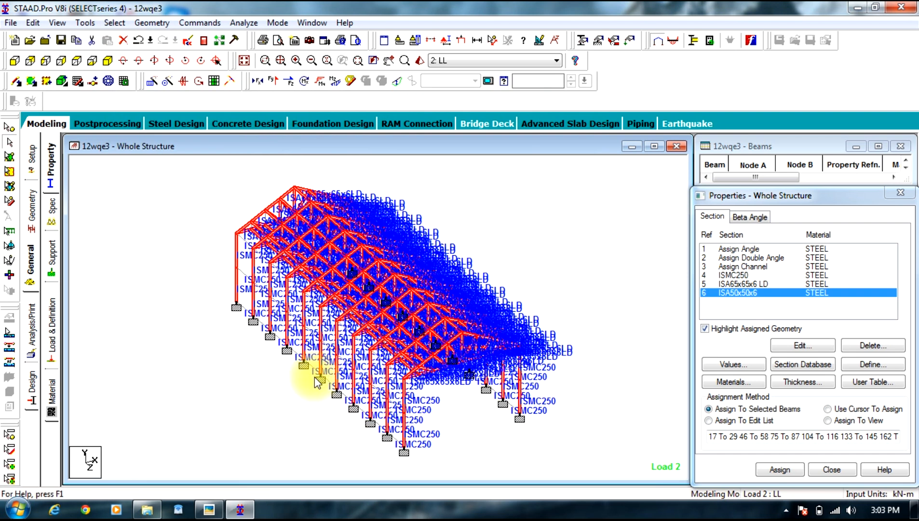
click(182, 251)
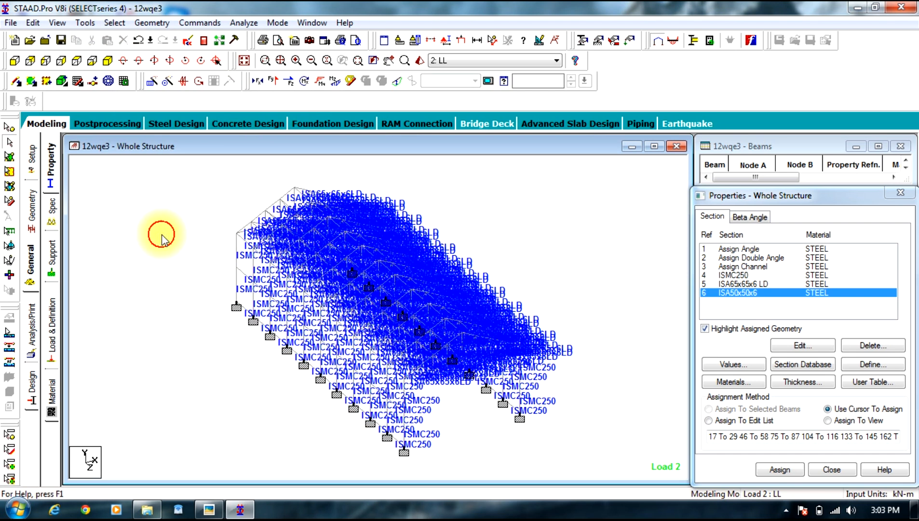
- Add the SELECT and TAKE OFF commands to the IS800 steel design
click(32, 386)
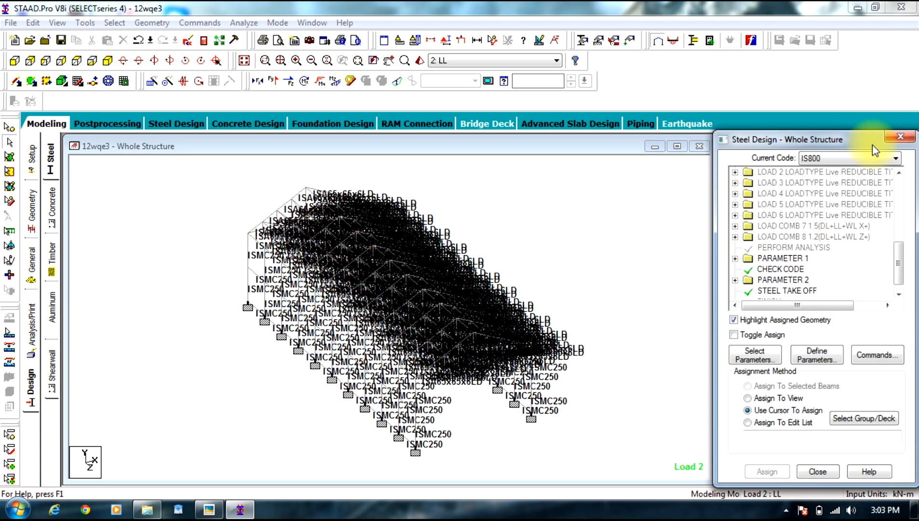
click(862, 356)
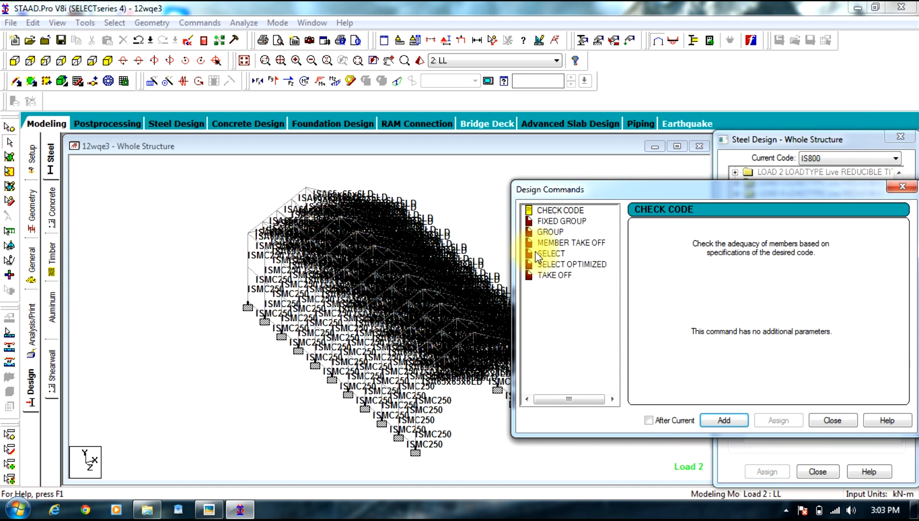
click(551, 254)
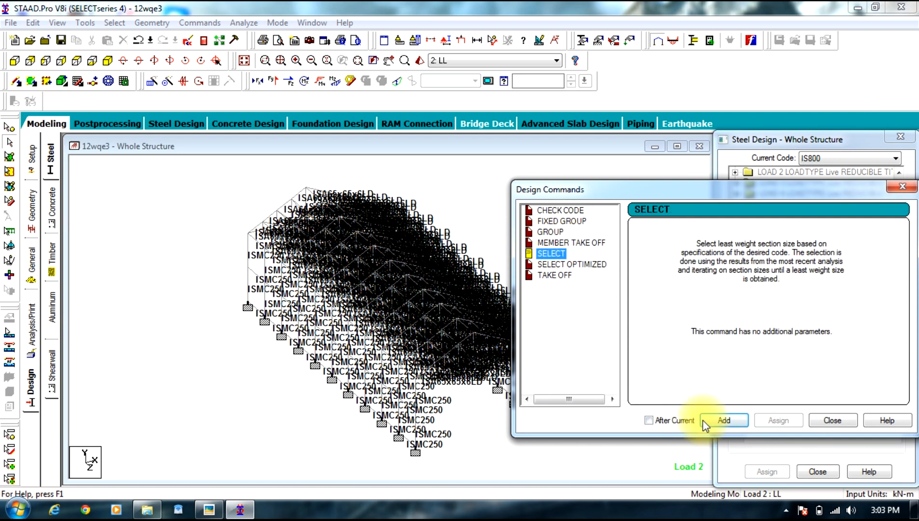
click(704, 420)
click(555, 275)
click(738, 428)
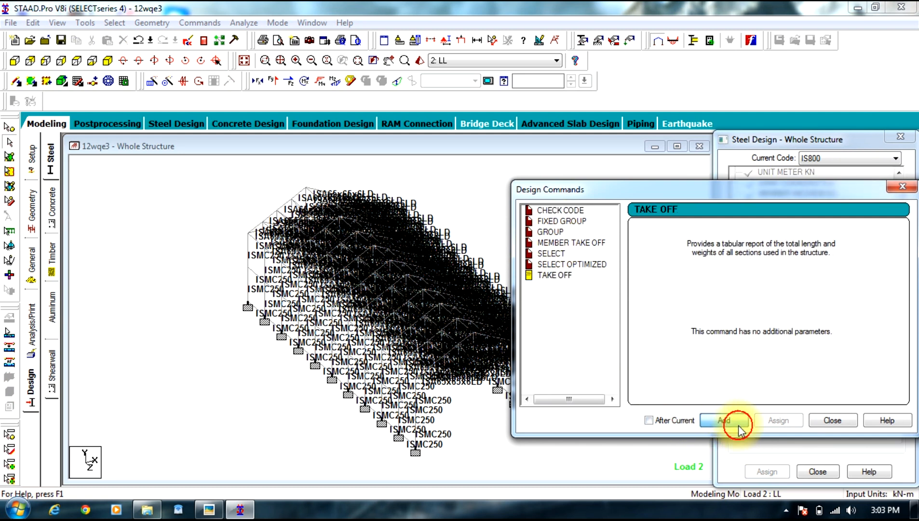
click(816, 420)
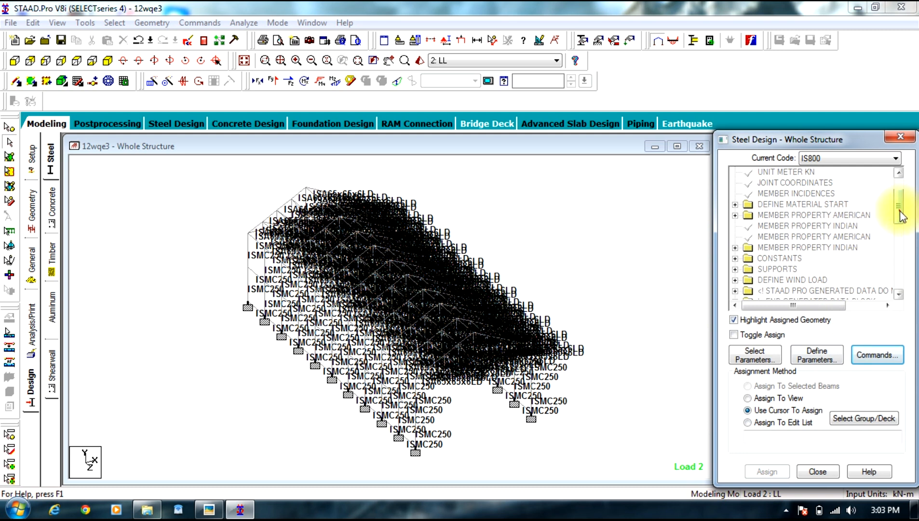
- Assign the new SELECT design command to all beams of the structure
drag(900, 210, 899, 303)
click(772, 247)
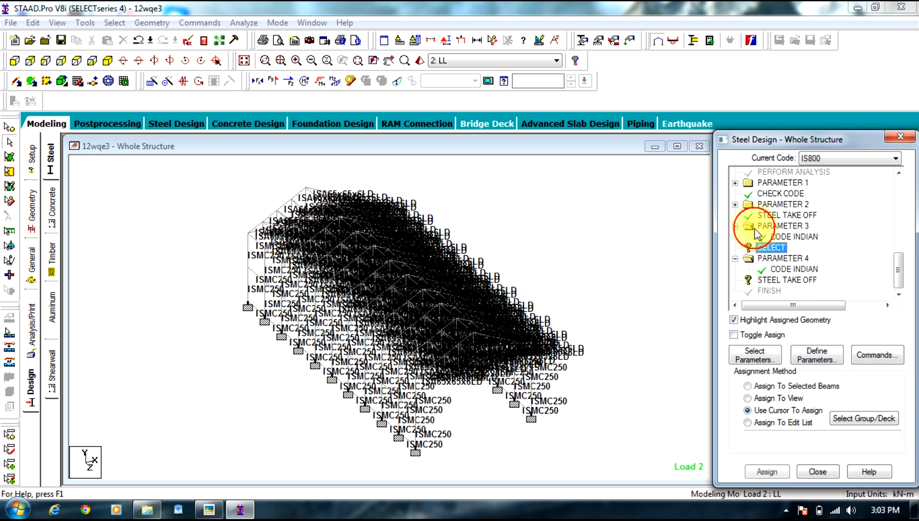
drag(648, 180, 134, 492)
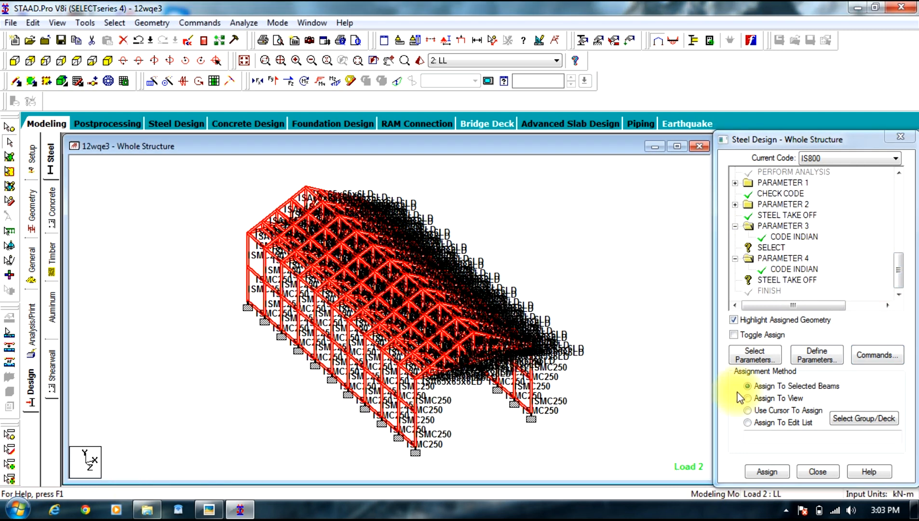
click(767, 471)
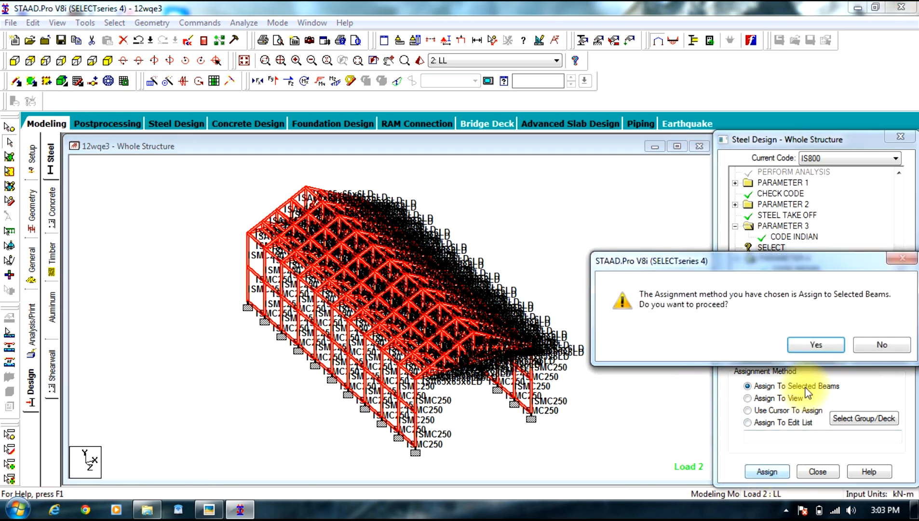
click(816, 345)
- Assign the new STEEL TAKE OFF command under PARAMETER 4 to all beams of the structure
click(781, 279)
drag(619, 169, 175, 486)
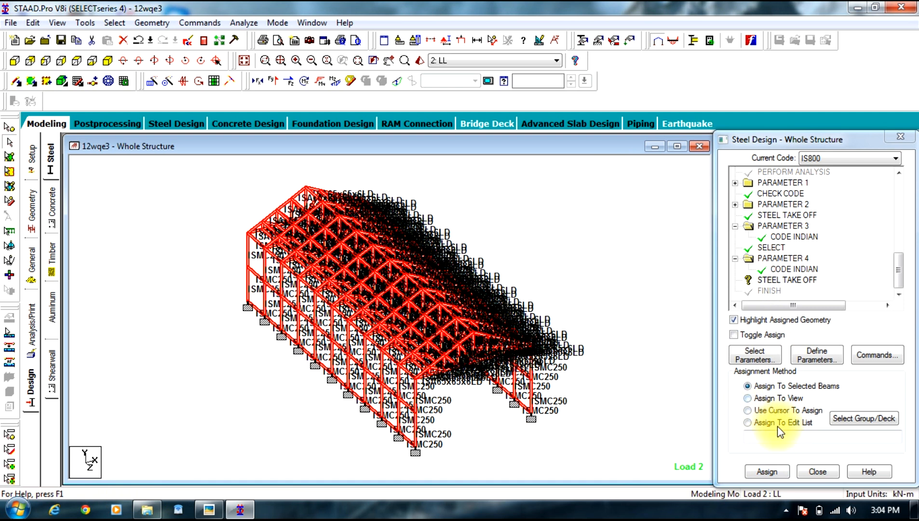
click(768, 471)
click(803, 345)
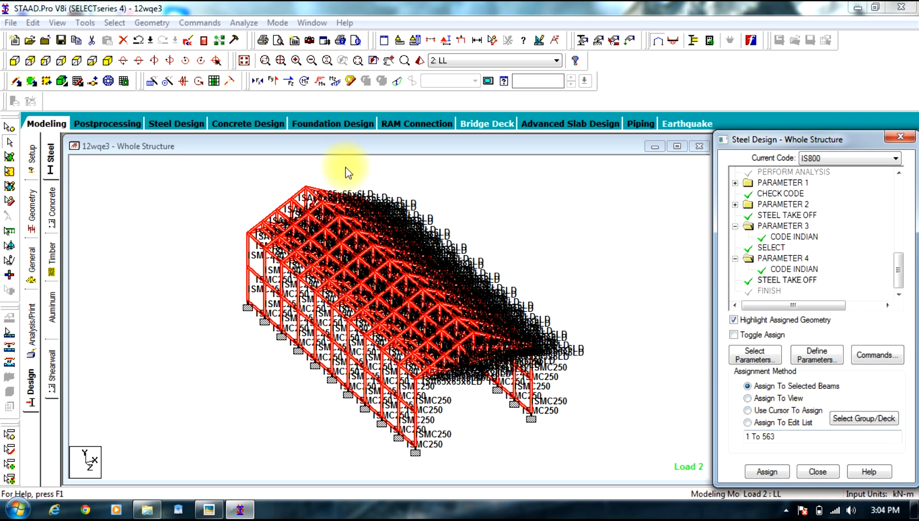
- Save the modified structure, run the analysis with the new IS800 design commands, and stay in modeling mode
click(243, 23)
click(256, 31)
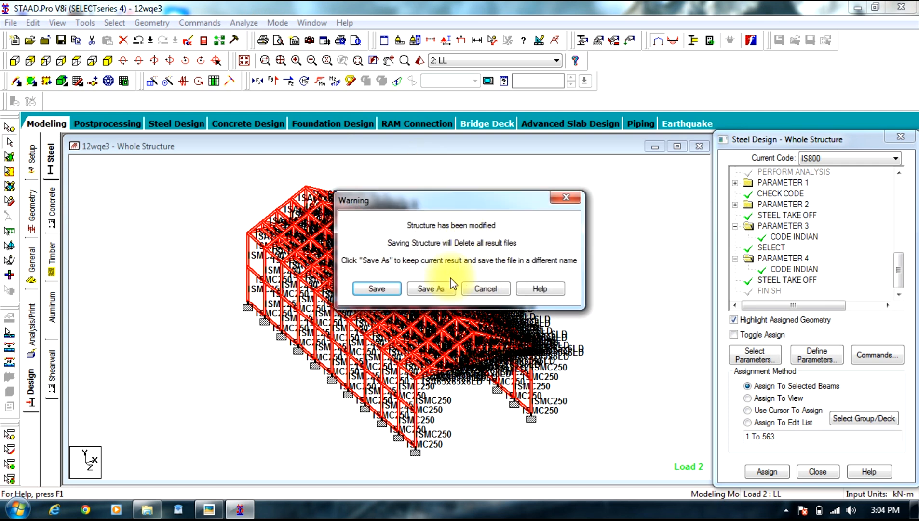
click(377, 288)
click(531, 309)
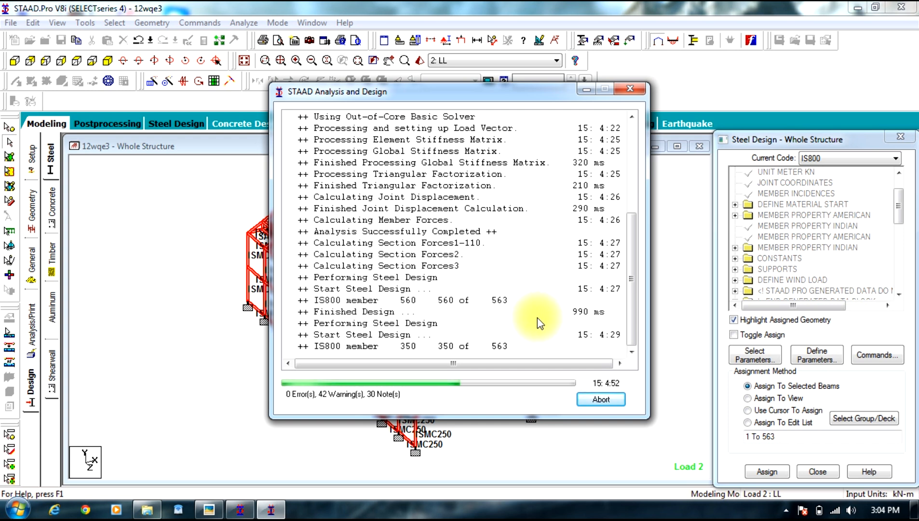
drag(498, 94, 492, 25)
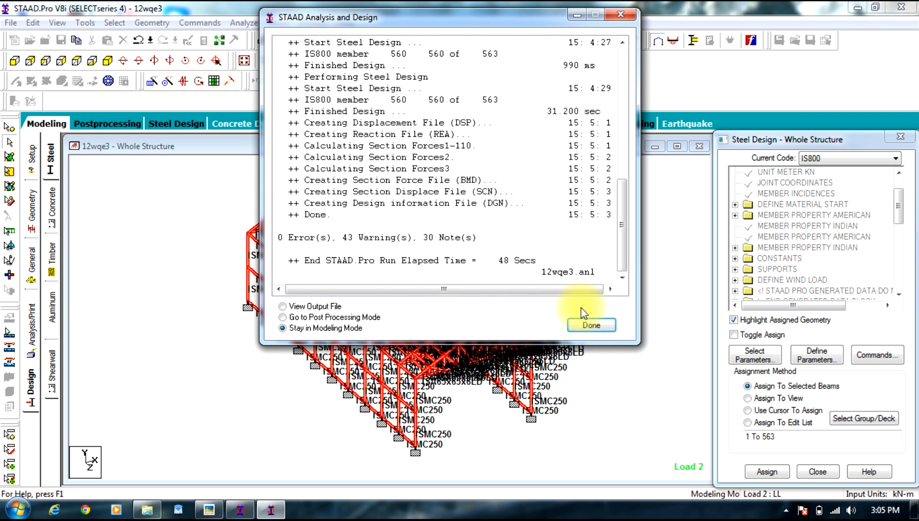
click(590, 324)
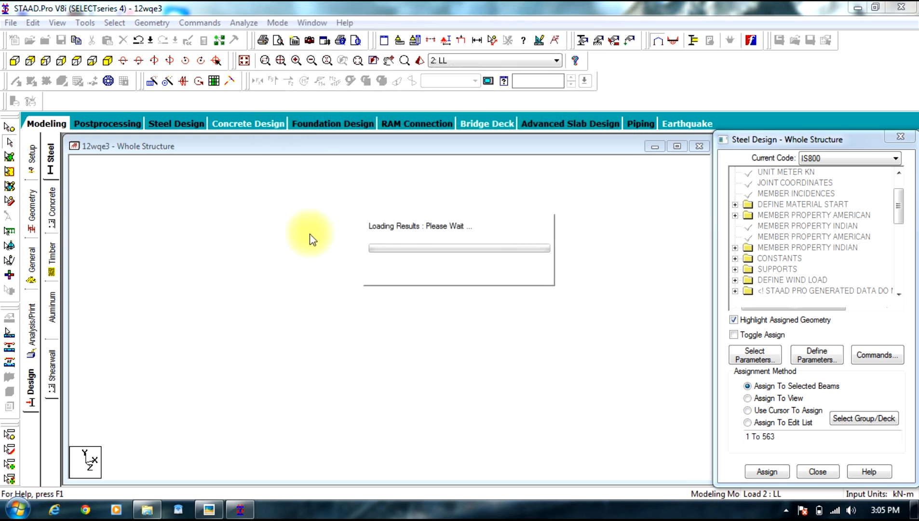
- Select all failed beams of the structure by specification to check the design, and clear the selection
click(184, 199)
click(114, 23)
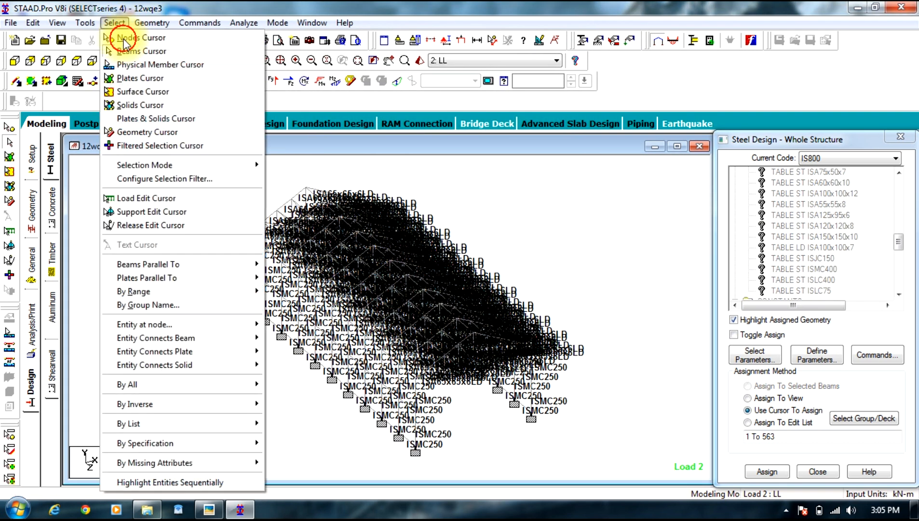
mouse_move(251, 443)
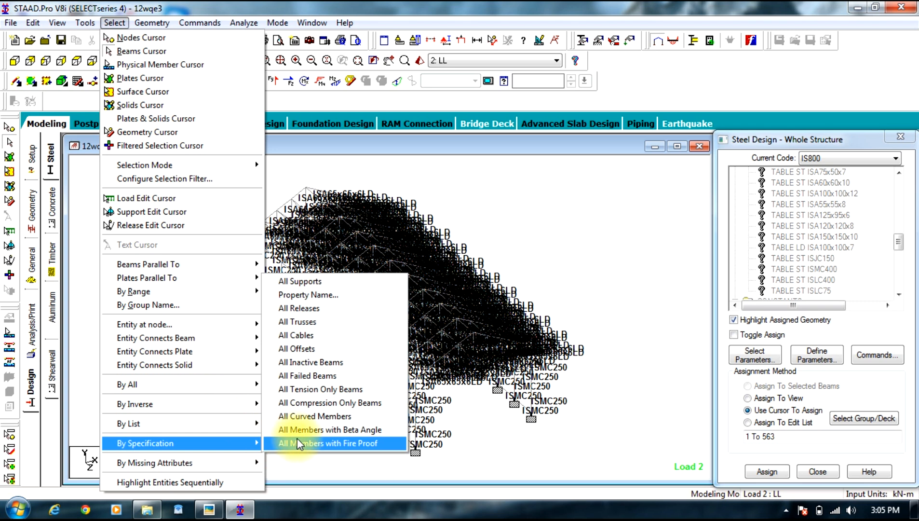
click(309, 376)
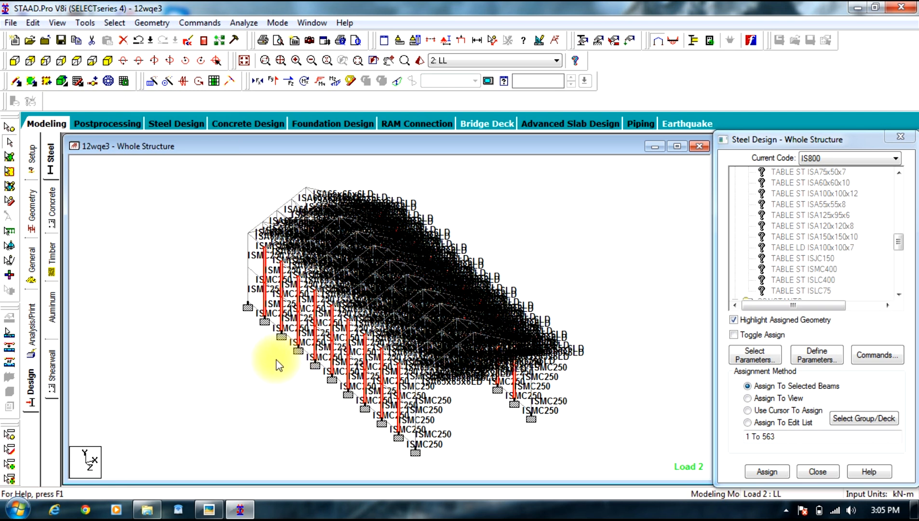
click(211, 314)
- Delete the Assign Channel section from the structure's member properties
click(33, 288)
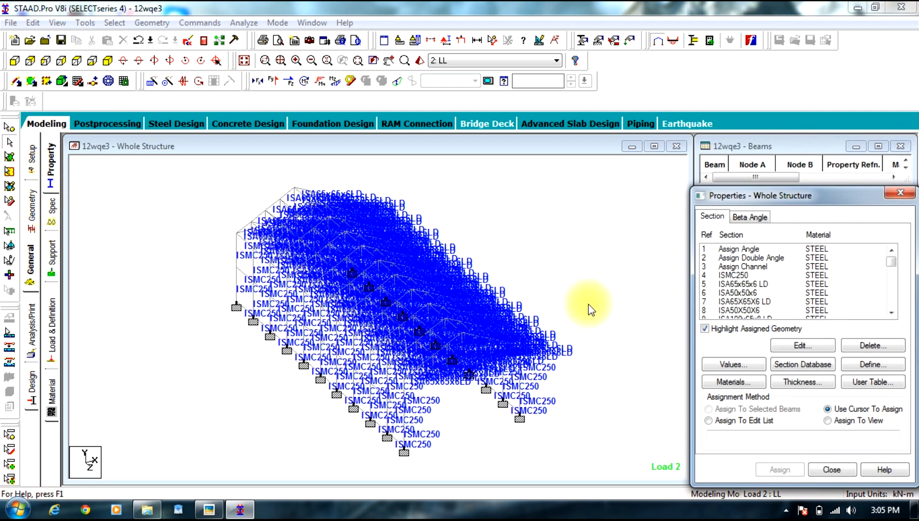
click(756, 267)
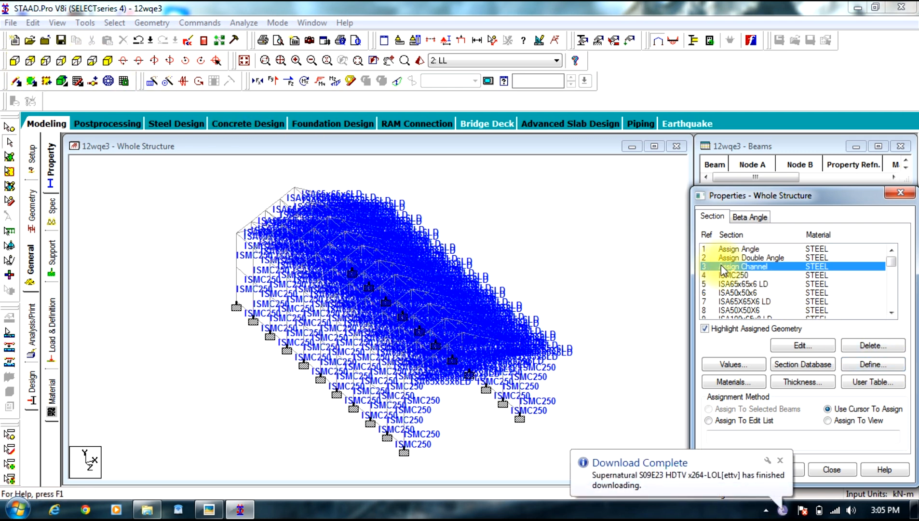
click(869, 346)
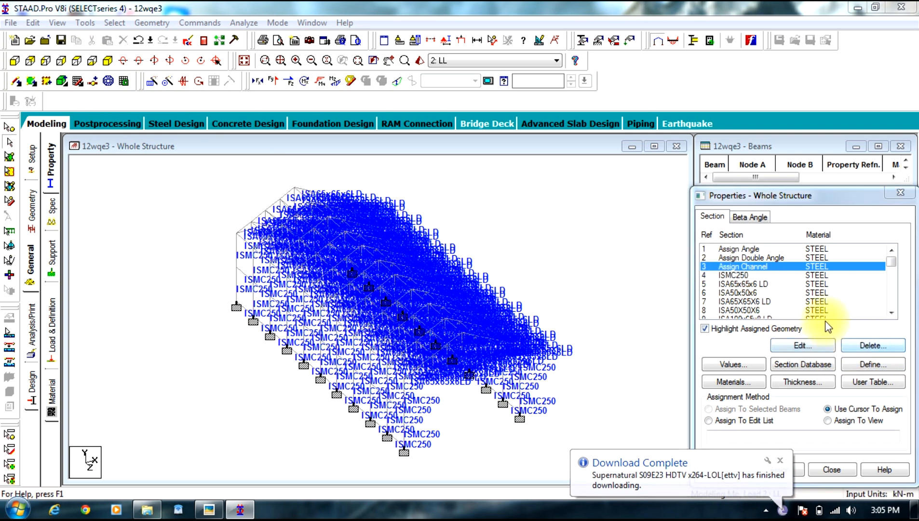
click(795, 383)
- Define an Assign Profile property with the Column specification and STEEL material
click(874, 364)
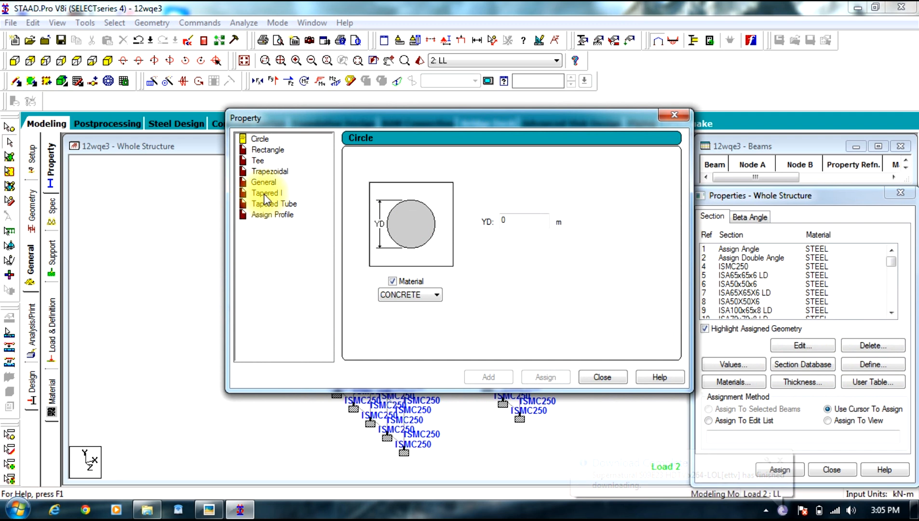
click(274, 216)
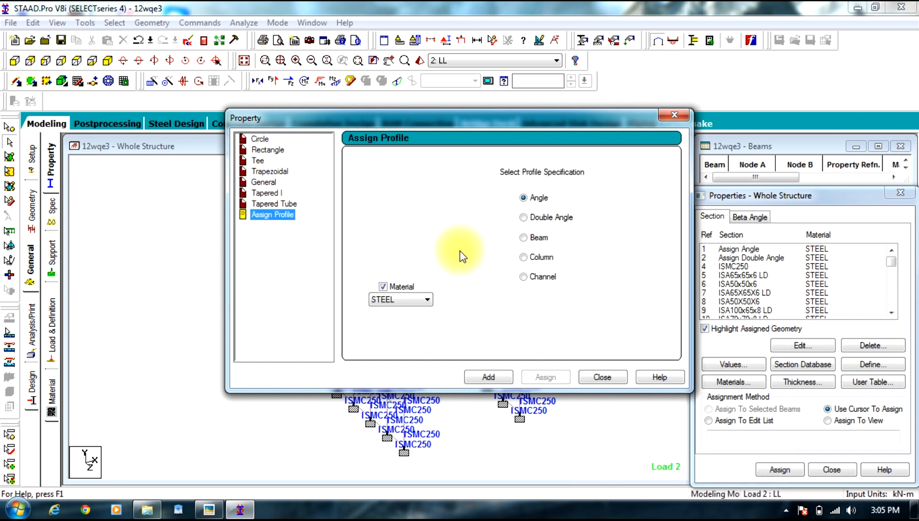
click(542, 259)
click(489, 377)
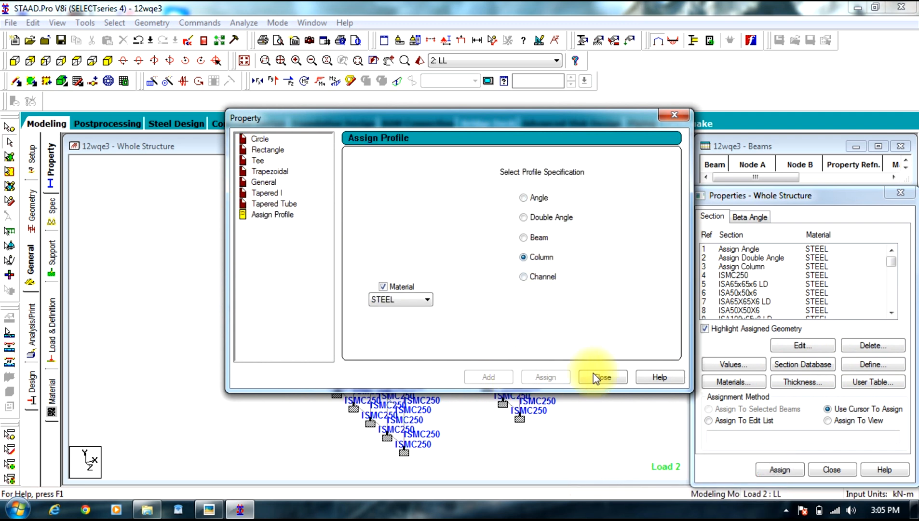
click(602, 377)
- Assign the Assign Column section to all column members below the trusses
click(730, 266)
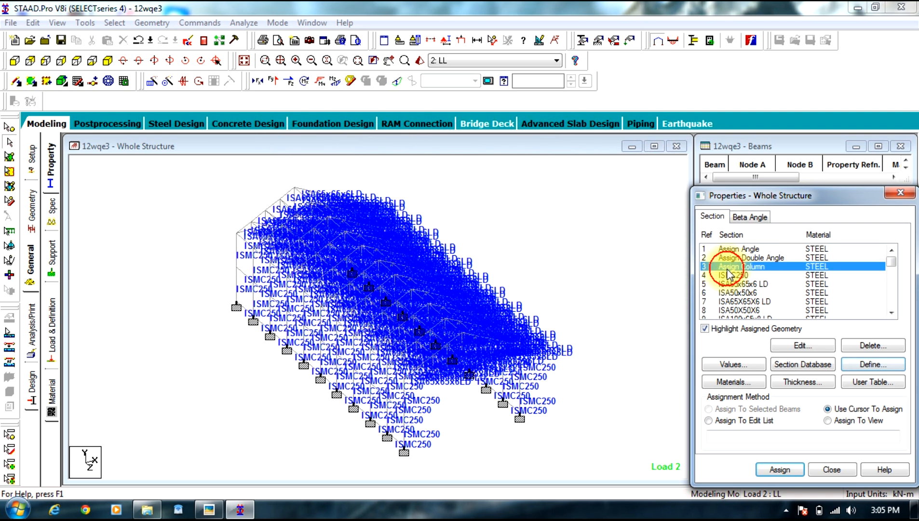
click(28, 60)
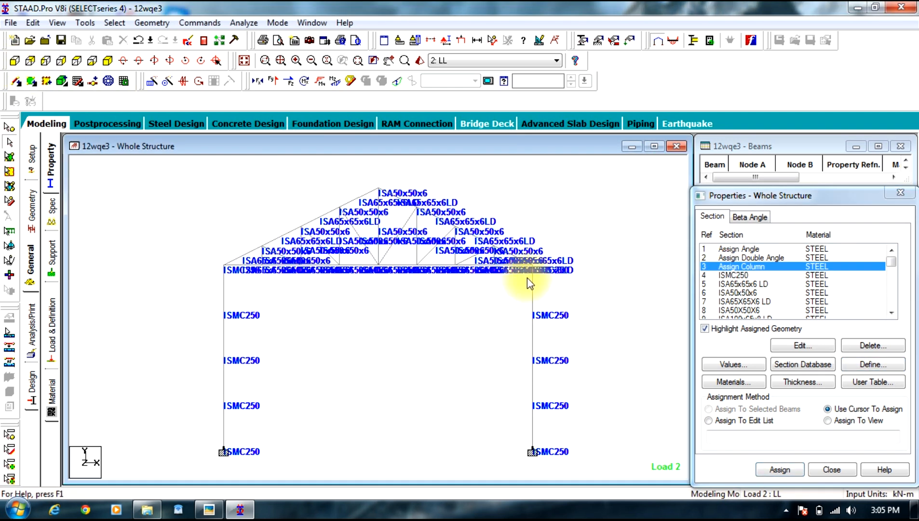
drag(378, 388, 109, 493)
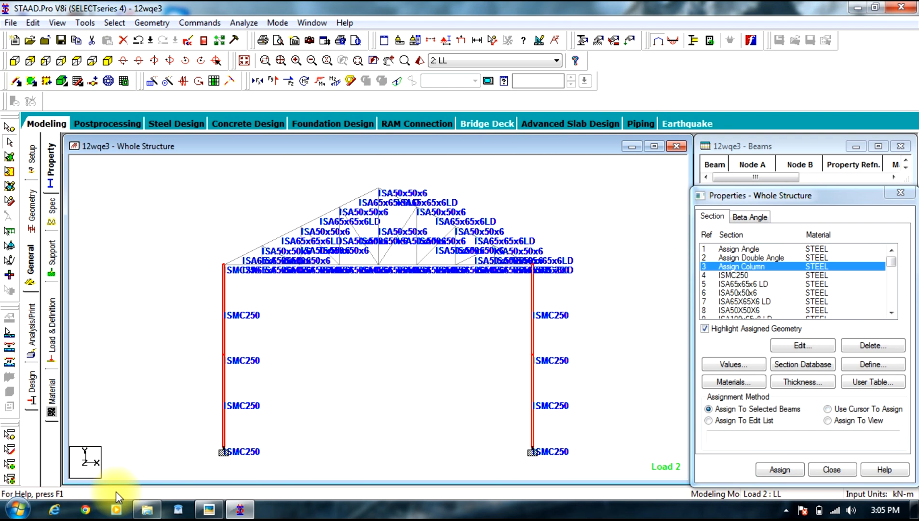
click(780, 469)
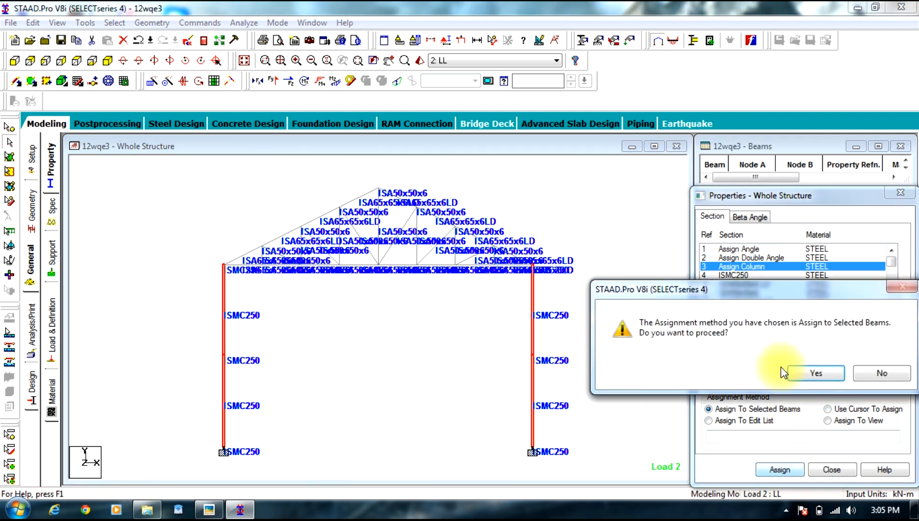
click(802, 380)
click(820, 375)
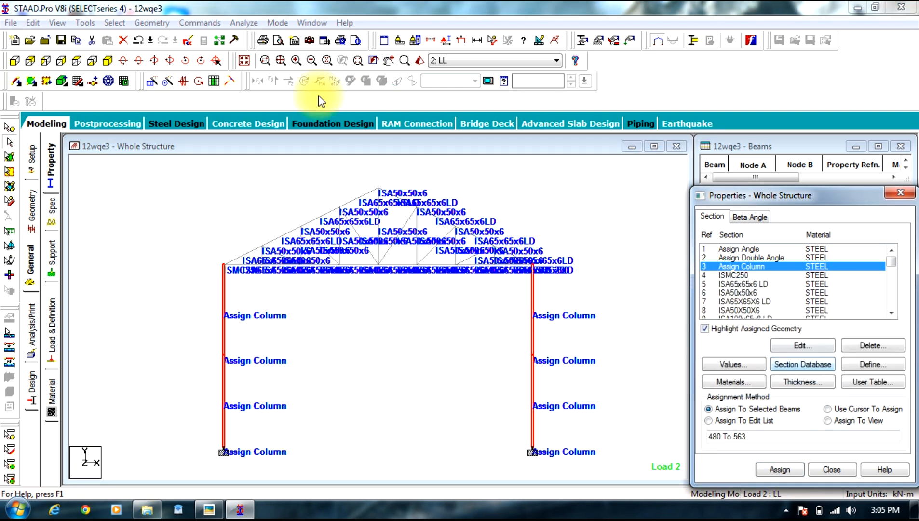
- Save the structure and rerun the analysis with the new column profile, staying in modeling mode
click(231, 25)
click(253, 37)
click(375, 277)
click(536, 312)
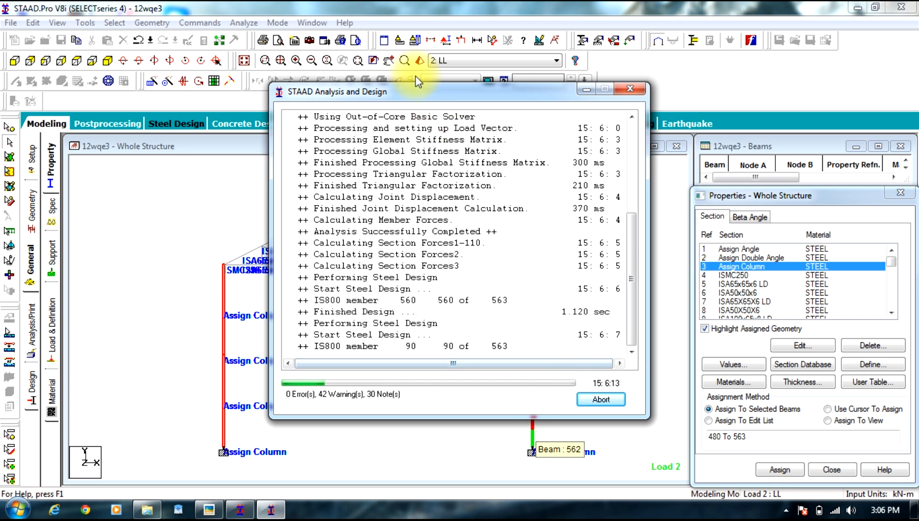
drag(471, 95, 478, 61)
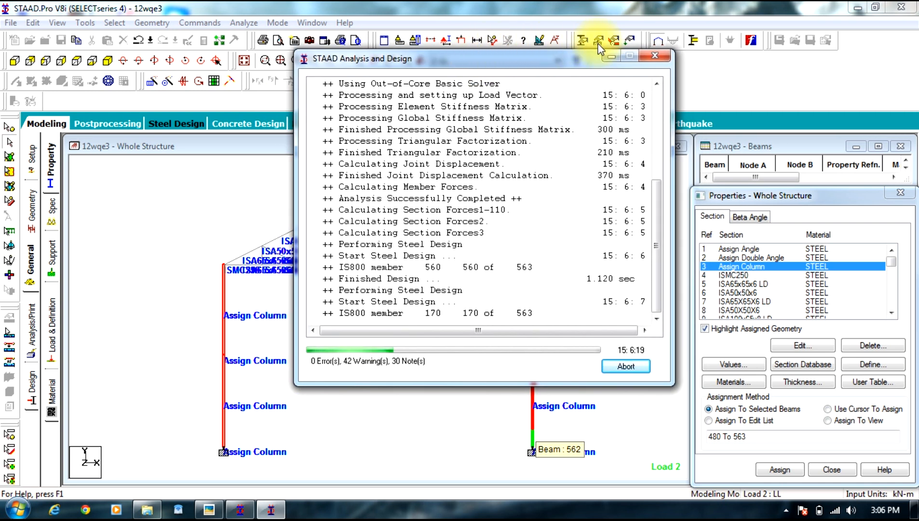
click(609, 56)
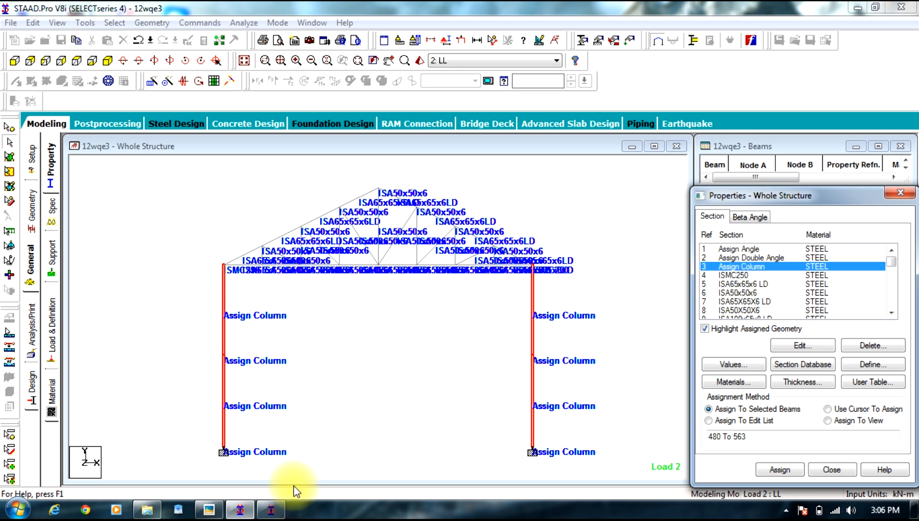
click(270, 511)
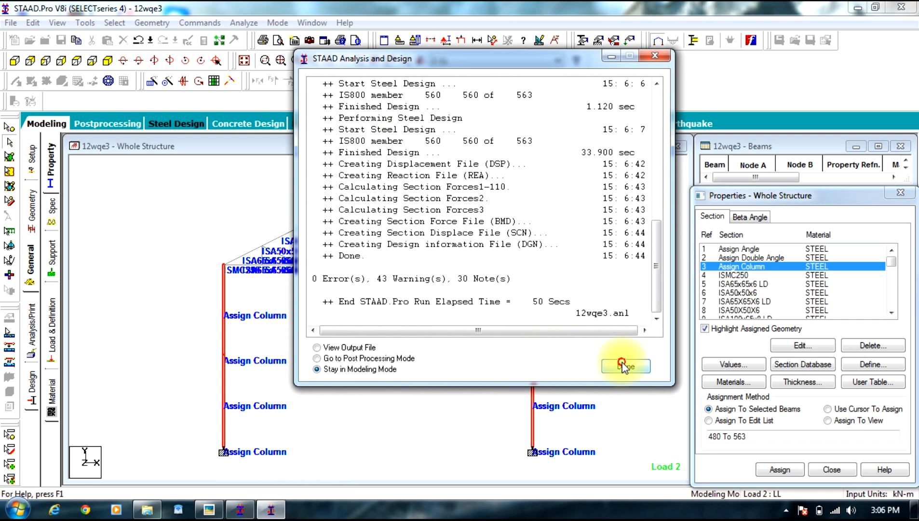
click(625, 366)
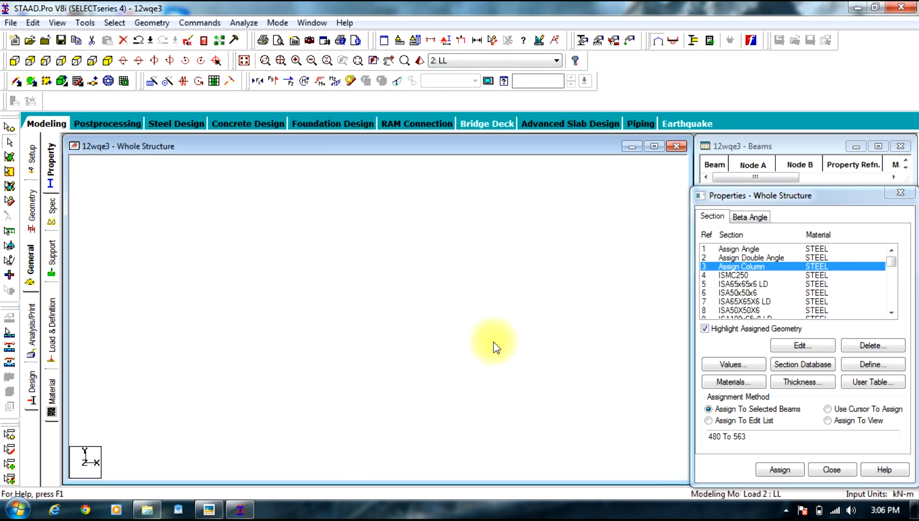
- Check the reanalyzed structure for failed beams using the selection by specification
click(114, 23)
mouse_move(242, 443)
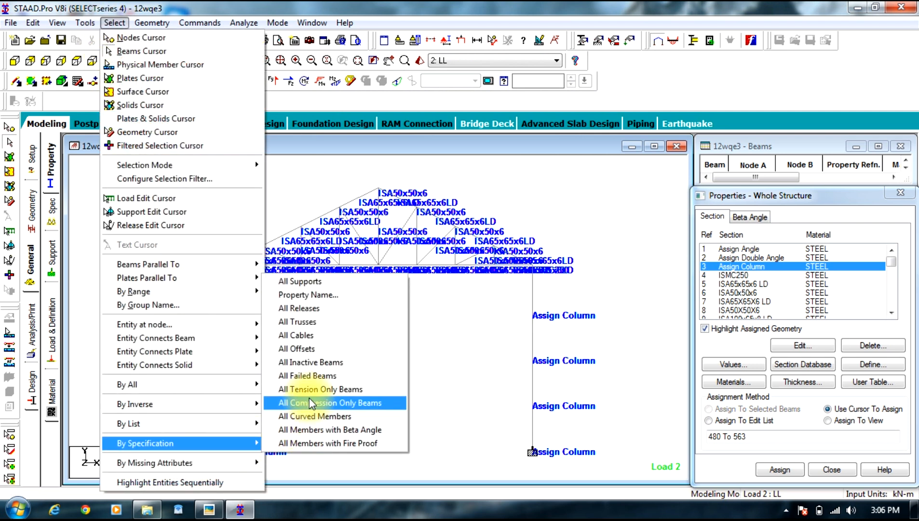
click(307, 375)
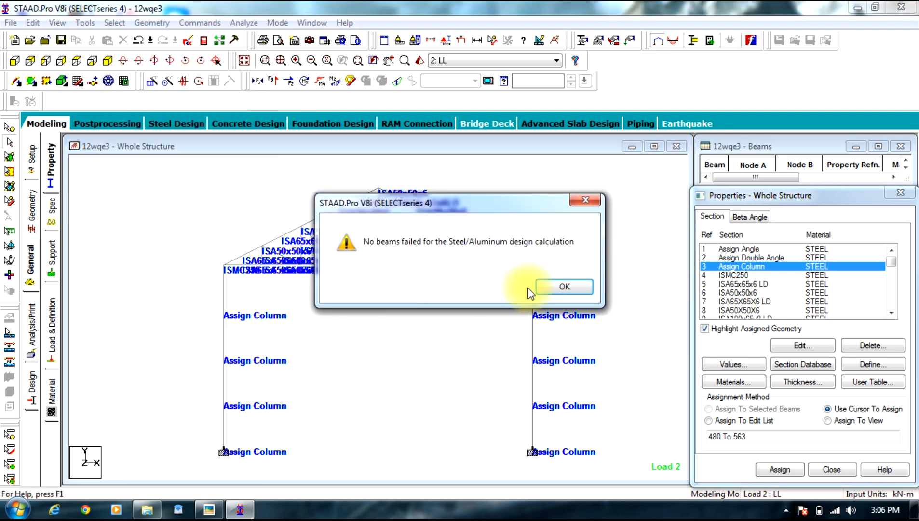
click(550, 288)
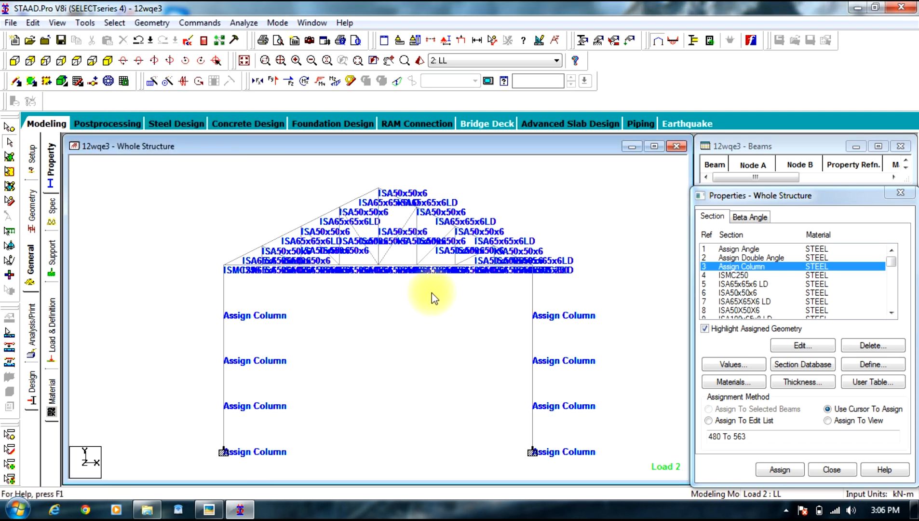
- Open the postprocessing results for all eight load cases and show the whole structure in isometric view
click(109, 123)
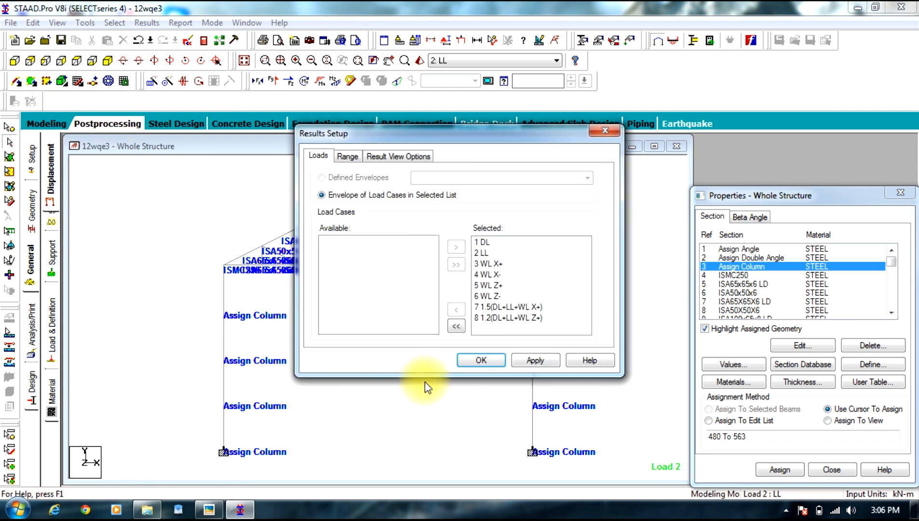
click(483, 360)
click(452, 150)
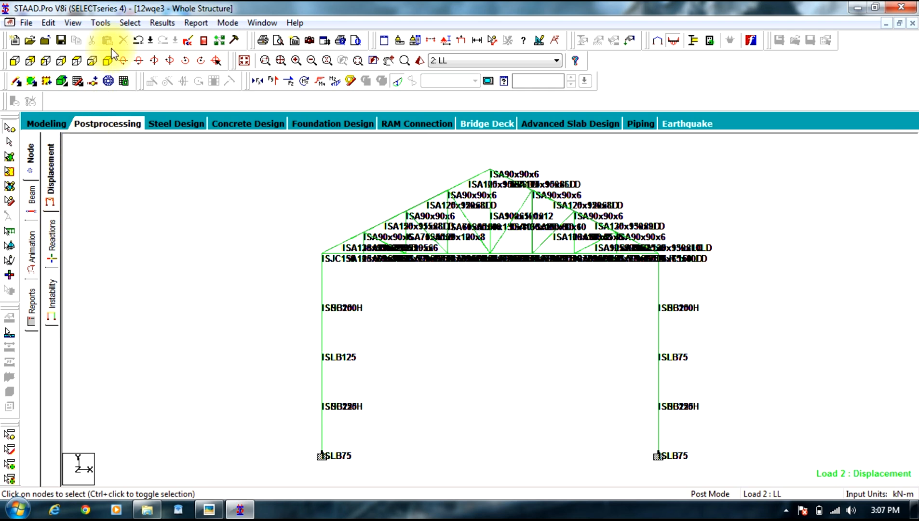
click(108, 60)
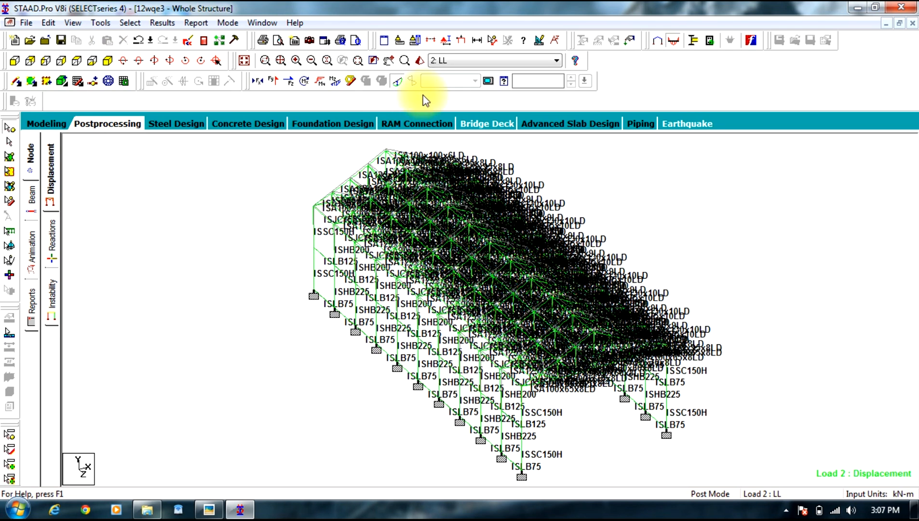
- Examine the displacements under 1.5(DL+LL+WL X+), 1.2(DL+LL+WL Z+), WL Z+, WL X- and LL
click(454, 60)
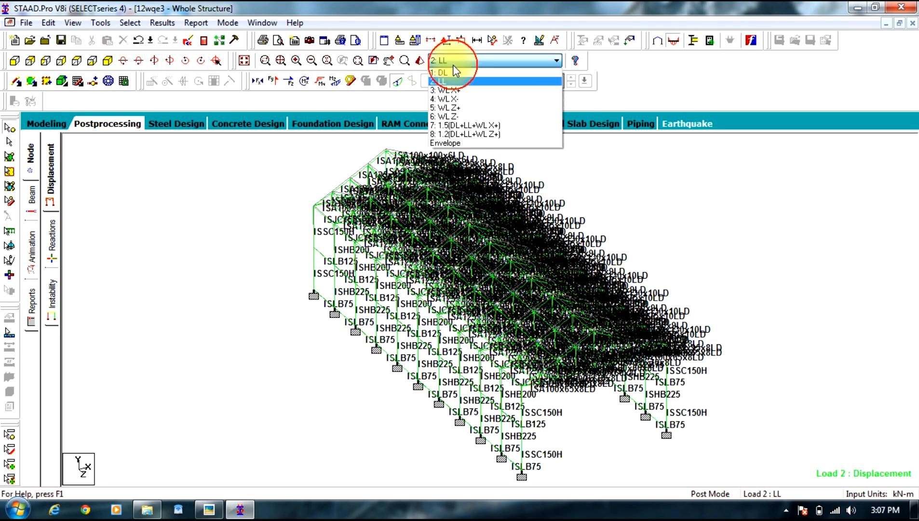
click(465, 125)
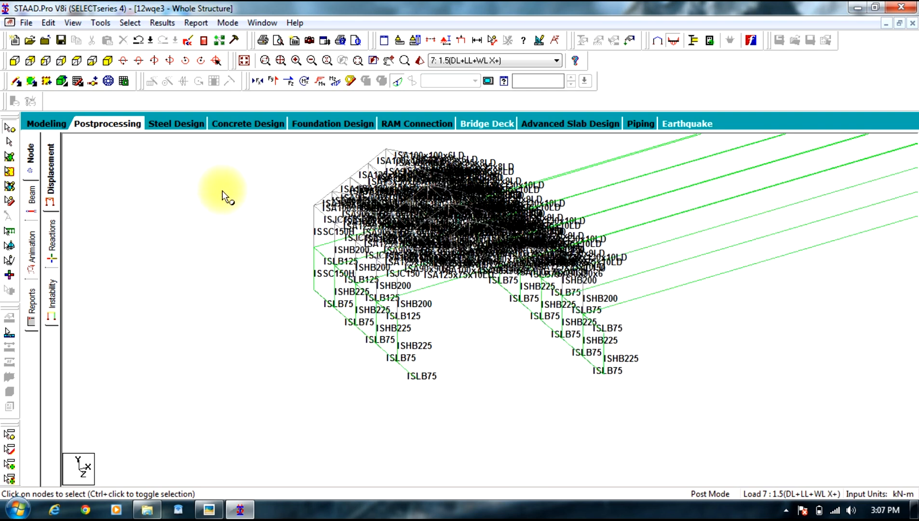
click(472, 60)
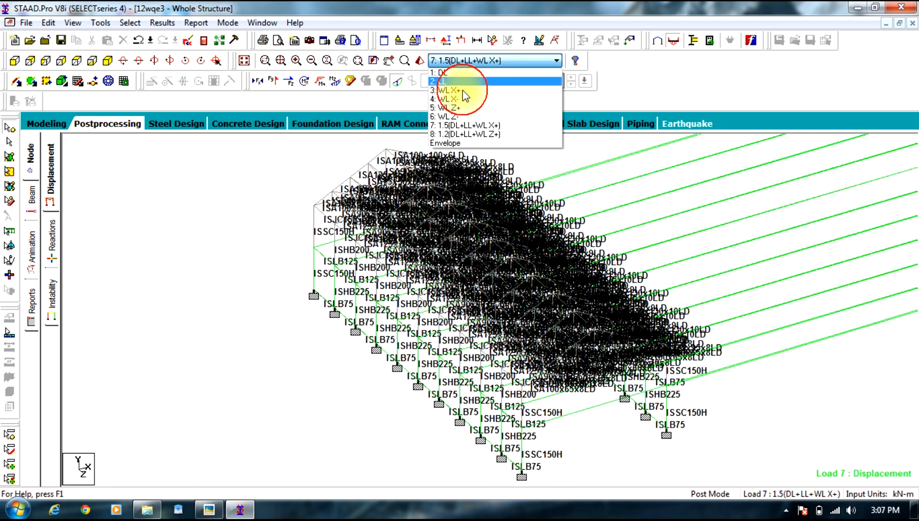
click(467, 135)
click(459, 61)
click(456, 95)
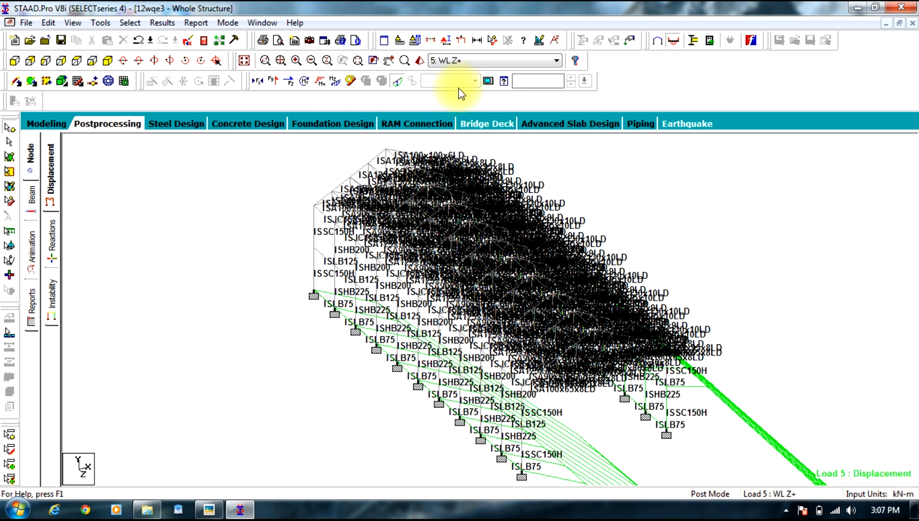
click(448, 60)
click(458, 83)
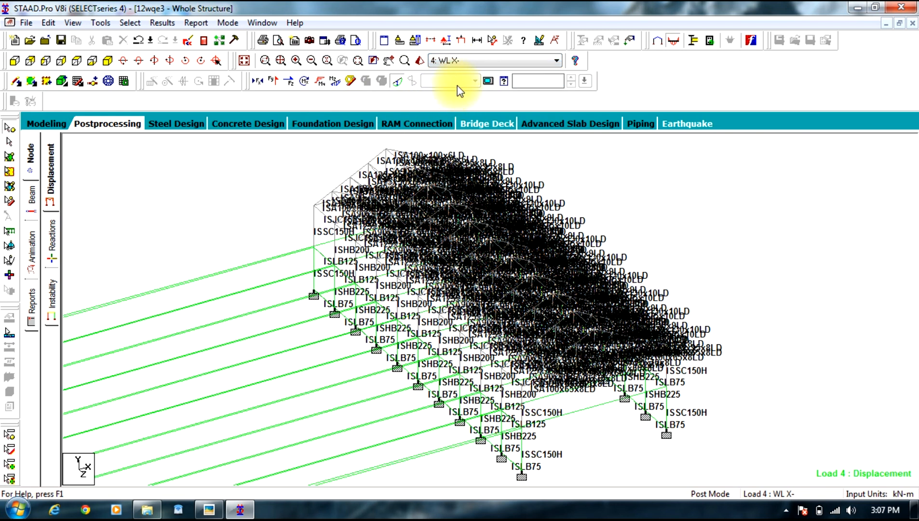
click(452, 61)
click(458, 79)
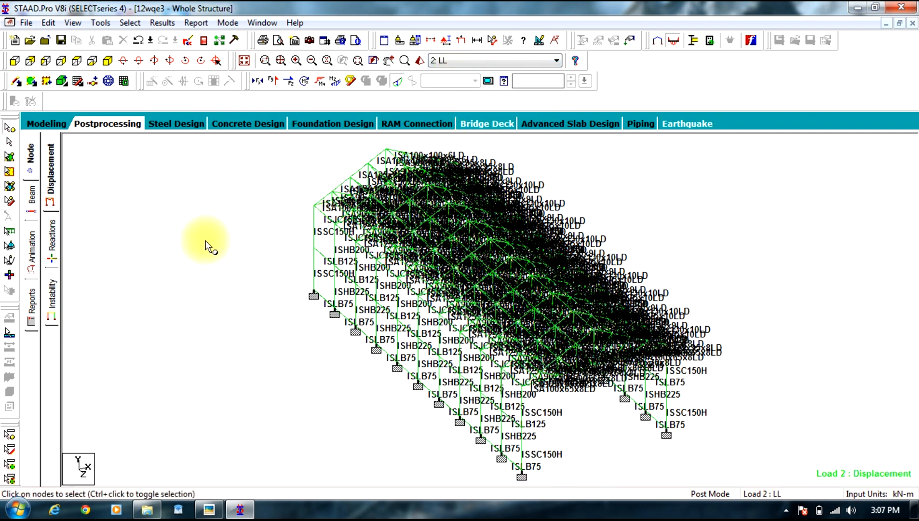
- Show the support reactions and the beam stress results of the truss building under LL
click(50, 236)
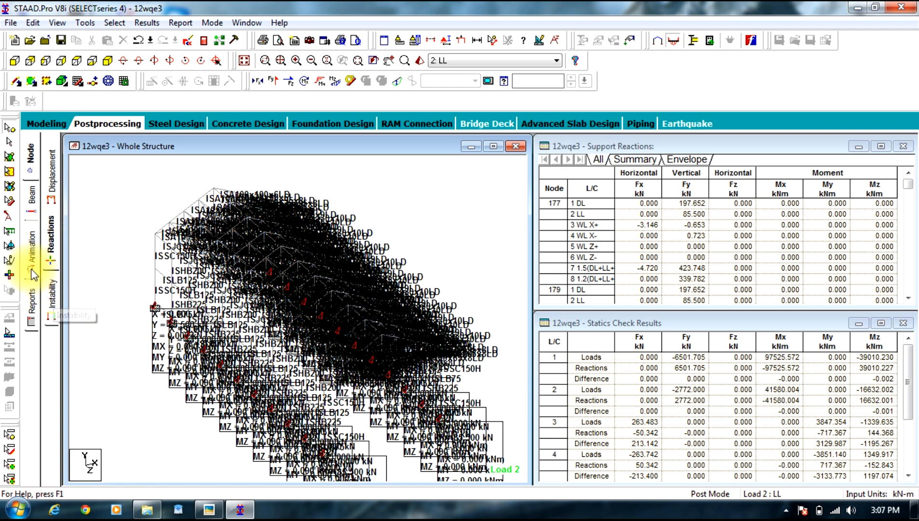
click(32, 194)
click(50, 210)
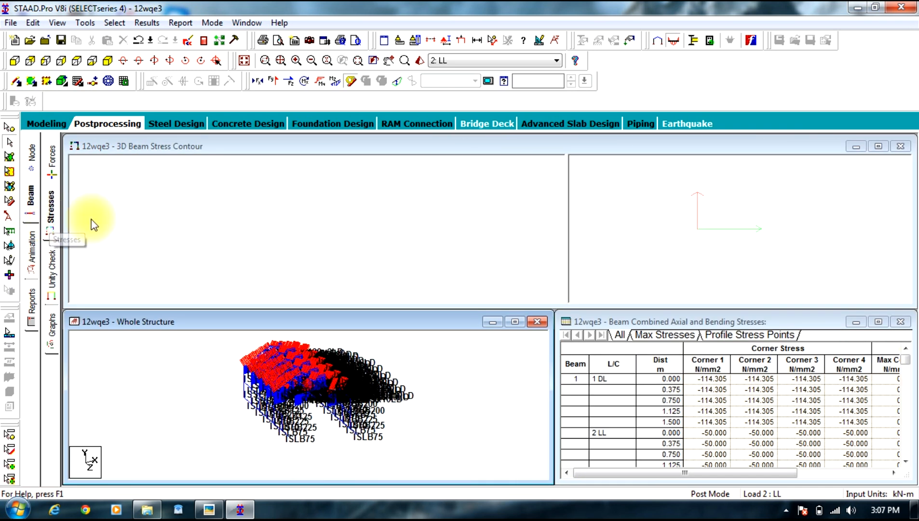
- Pick two side columns to inspect their stresses and force graphs under LL
click(242, 376)
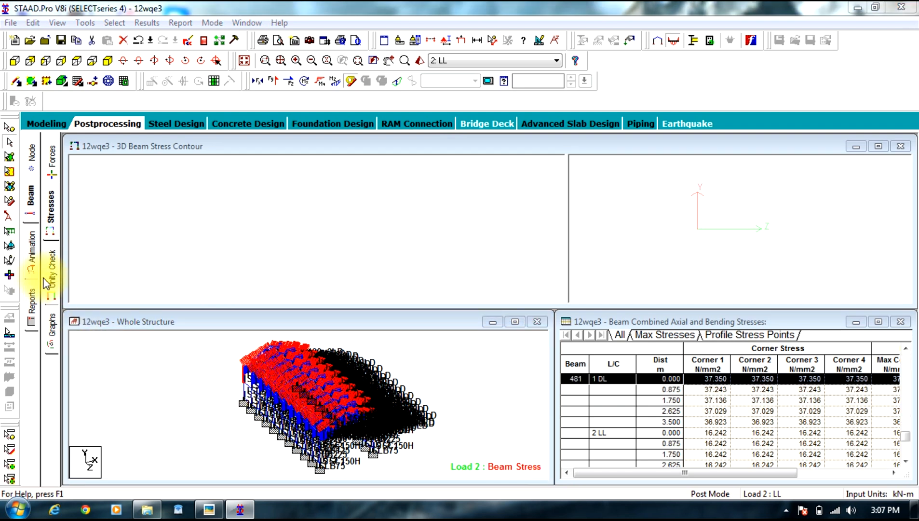
click(53, 332)
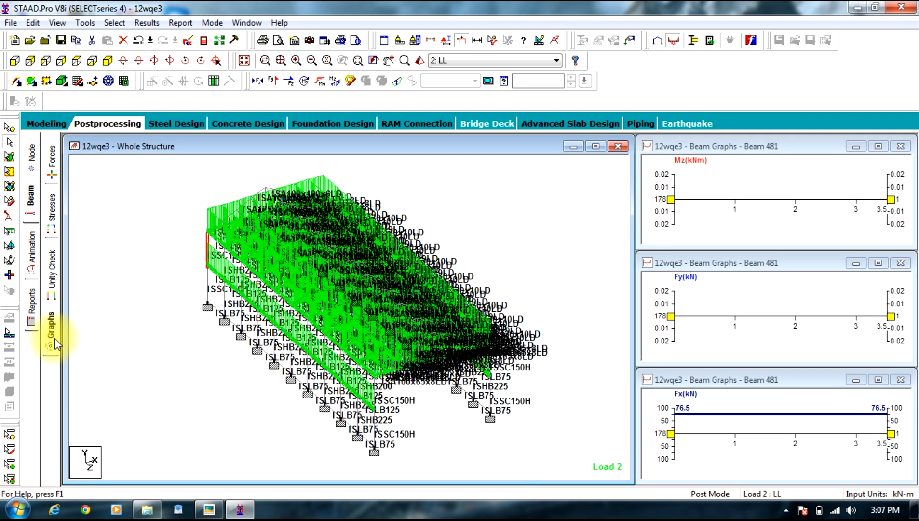
click(256, 334)
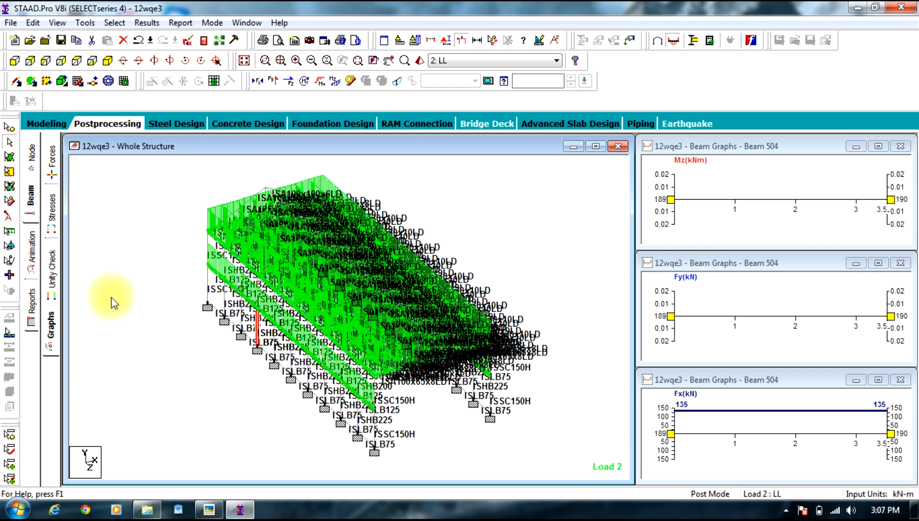
- Animate the structure's displacement under LL, 1.5(DL+LL+WL X+), 1.2(DL+LL+WL Z+) and WL Z+
click(33, 266)
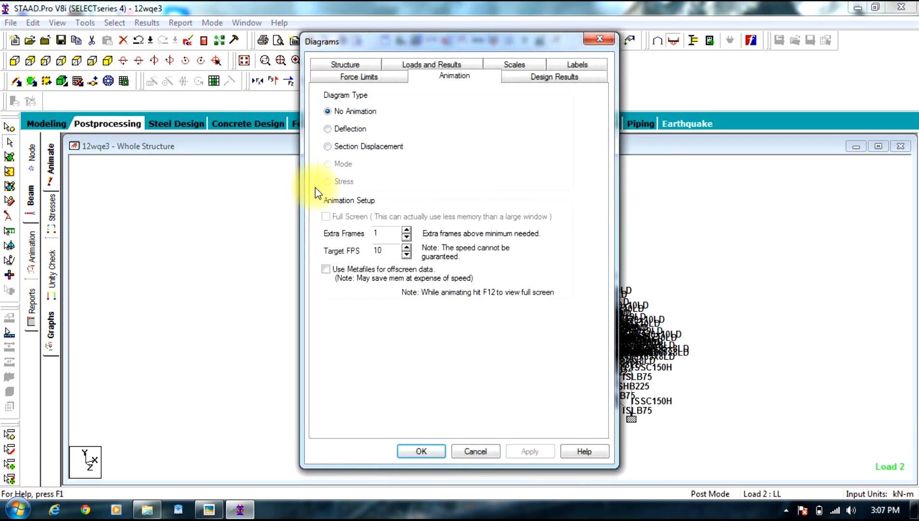
click(422, 451)
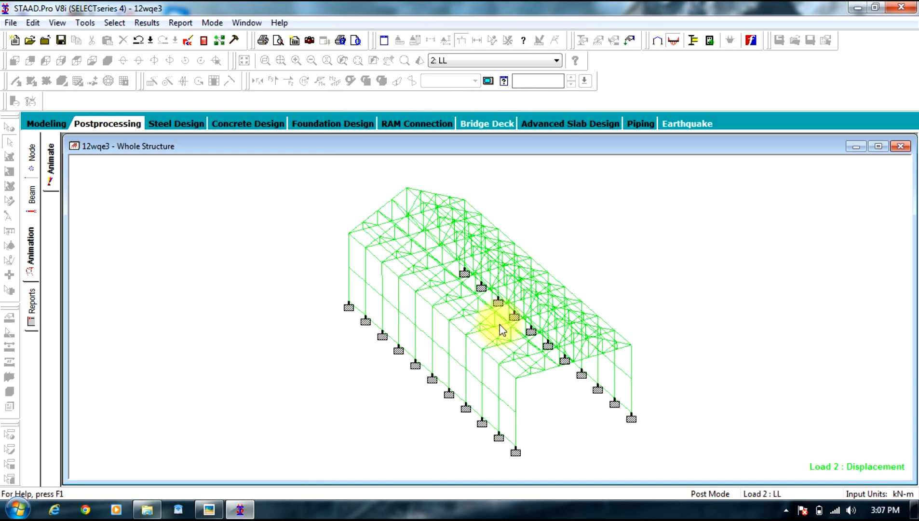
click(509, 61)
click(462, 125)
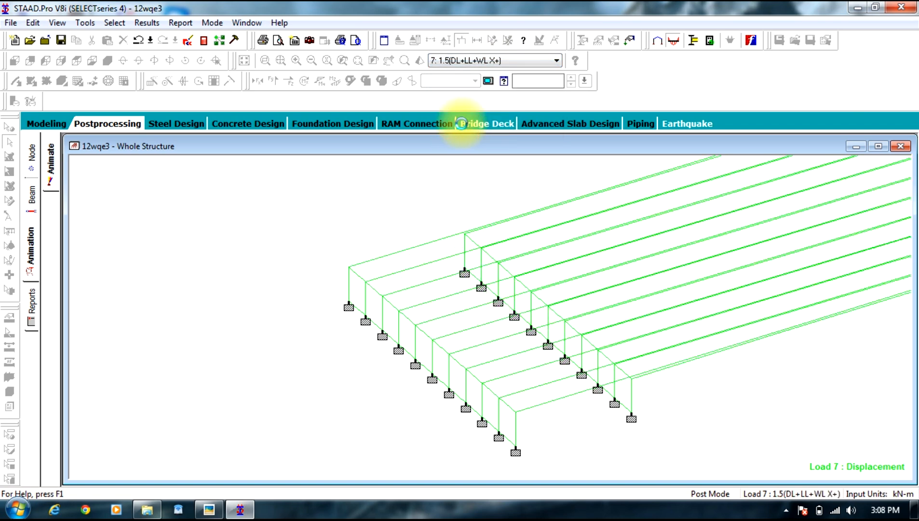
click(446, 60)
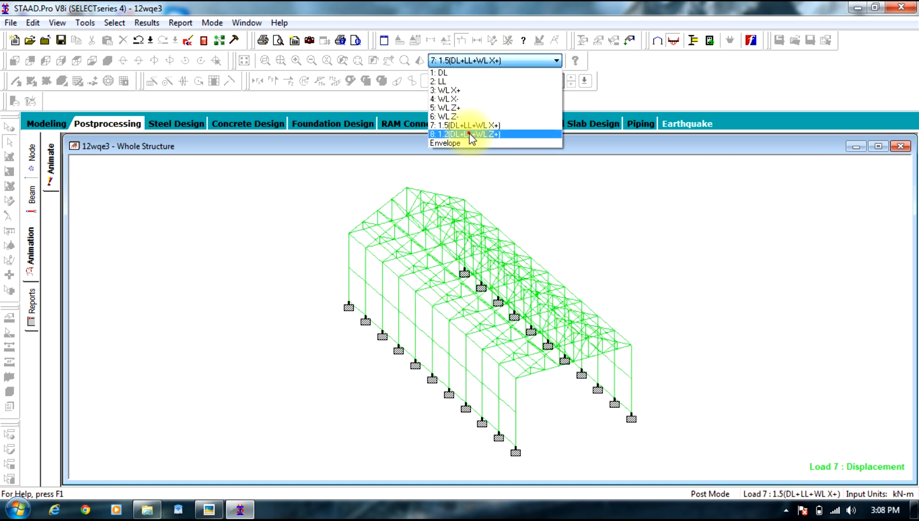
click(469, 134)
click(444, 60)
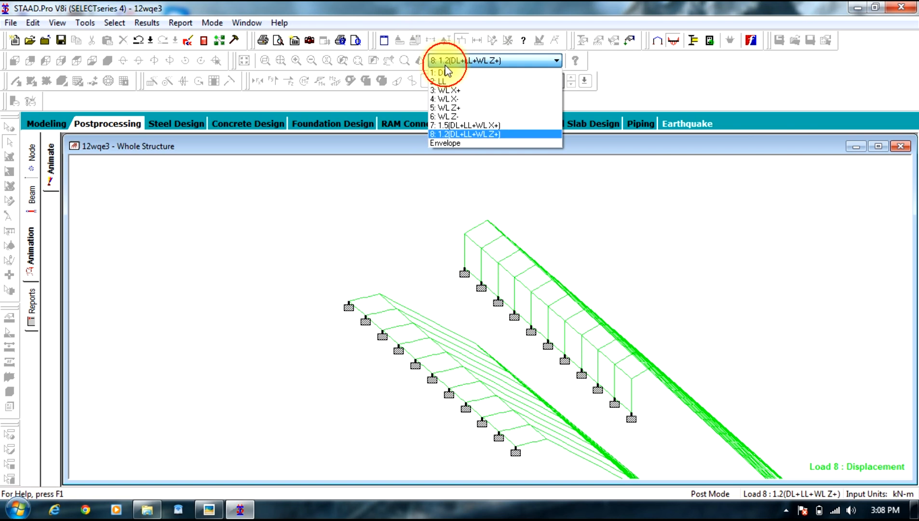
click(454, 107)
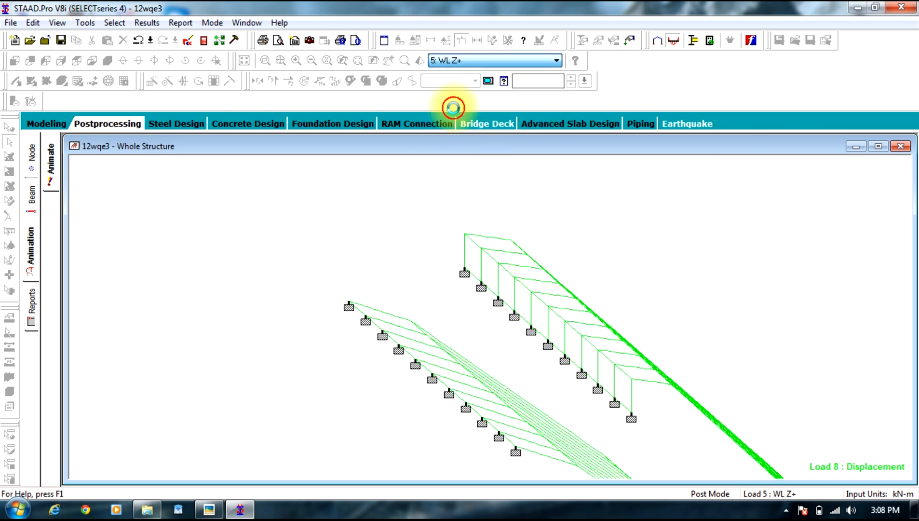
- Examine the animated displacement of the structure under WL X+, WL X-, LL and DL
click(463, 60)
click(452, 91)
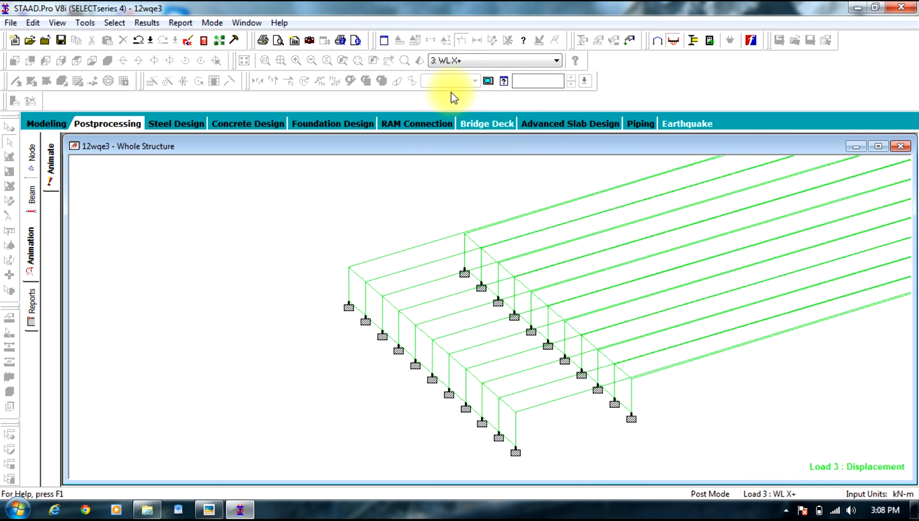
click(464, 60)
click(463, 98)
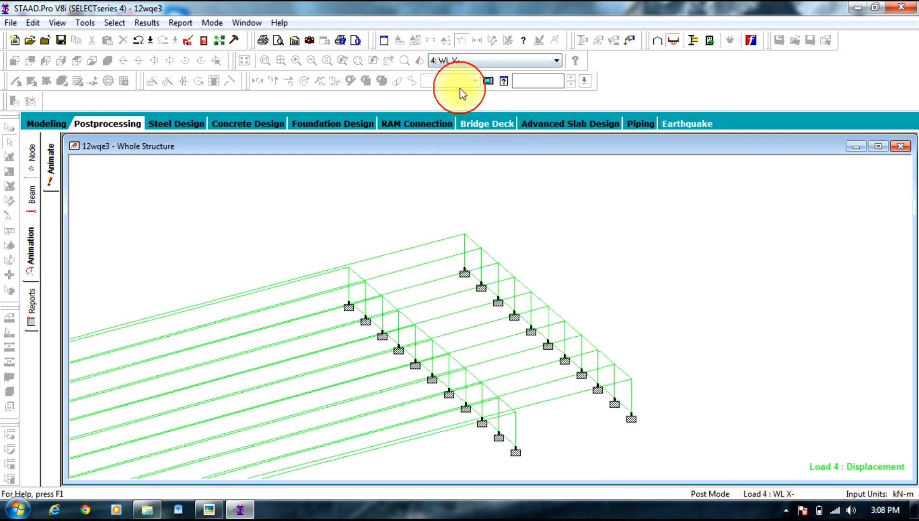
click(461, 60)
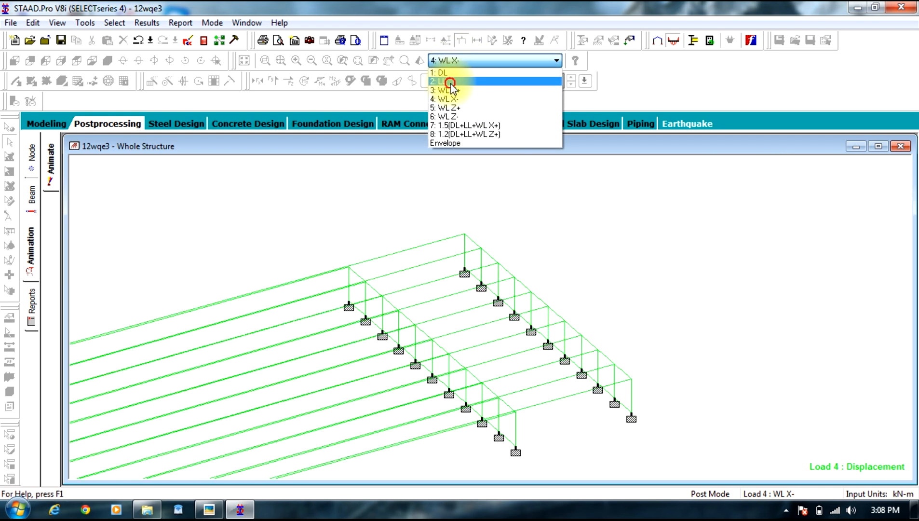
click(450, 83)
click(453, 62)
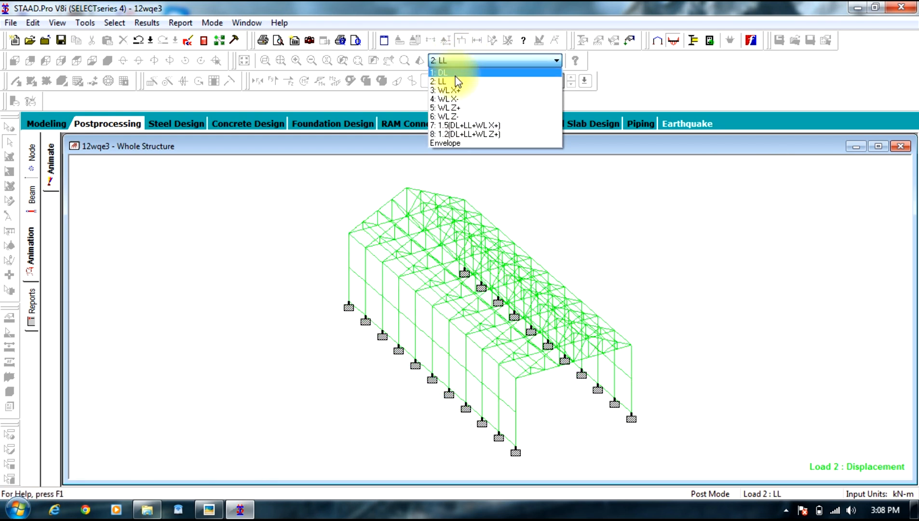
click(456, 76)
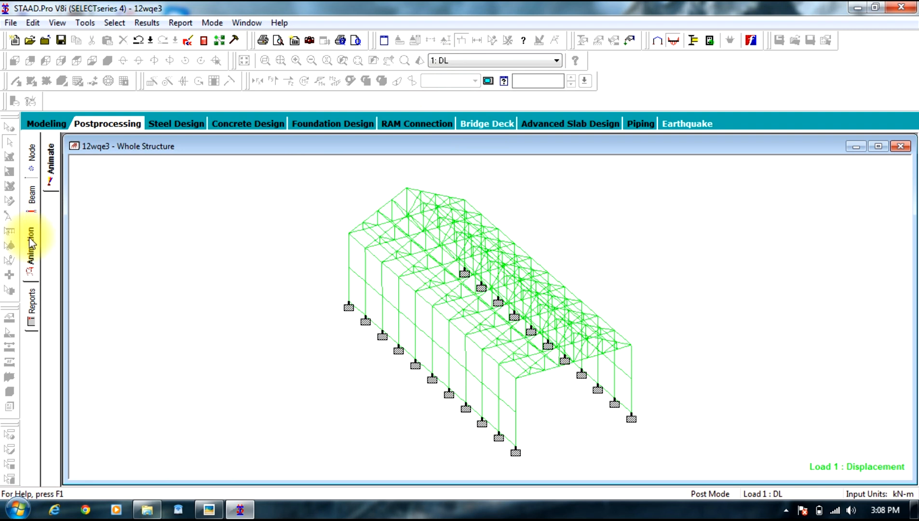
- View the report setup, cancel it without changes, and return to modeling mode
click(33, 303)
click(484, 362)
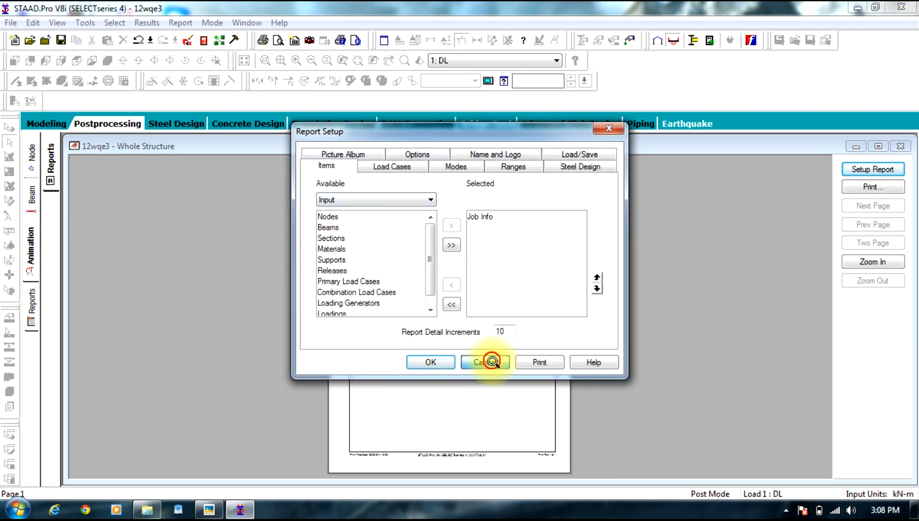
click(46, 123)
click(190, 197)
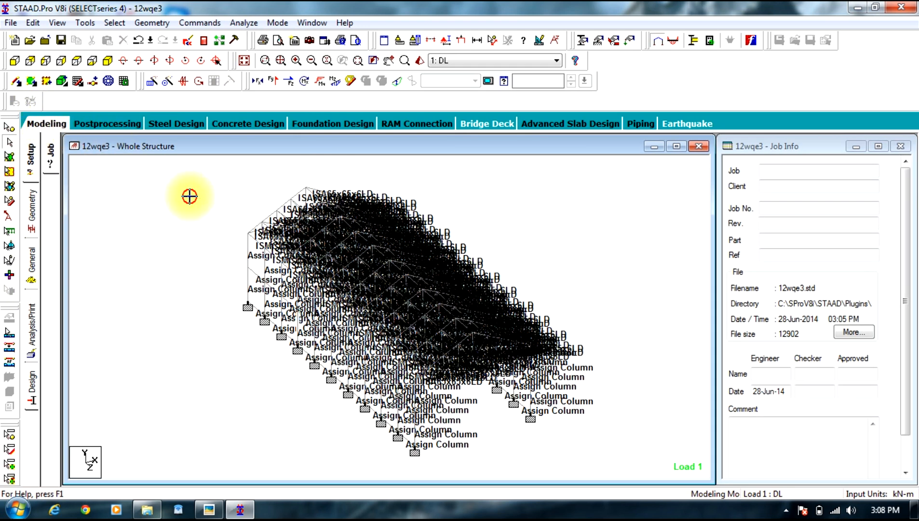